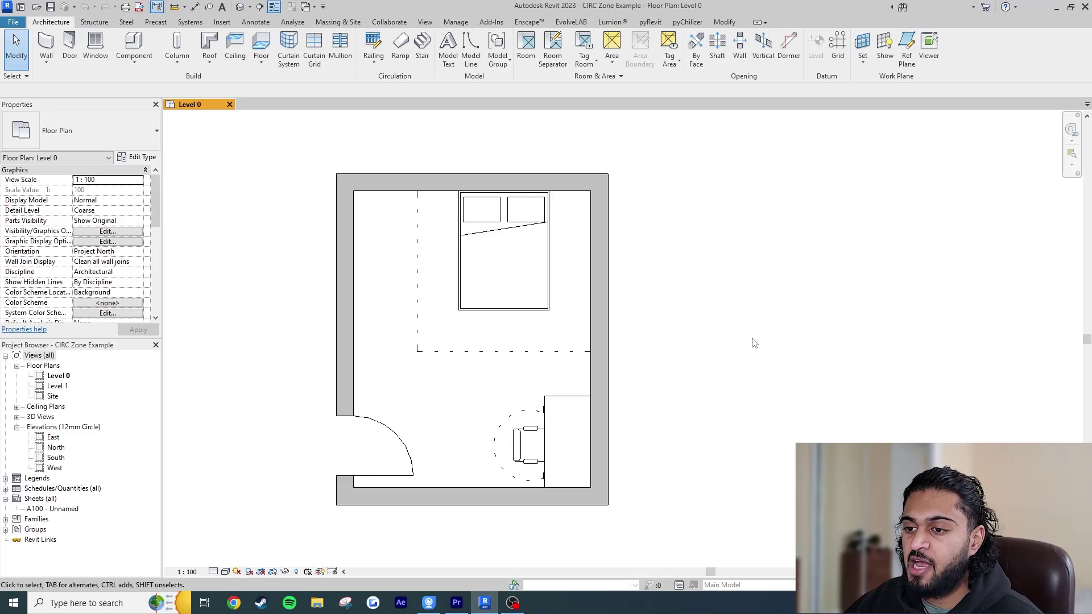
middle_click_drag(754, 343, 777, 336)
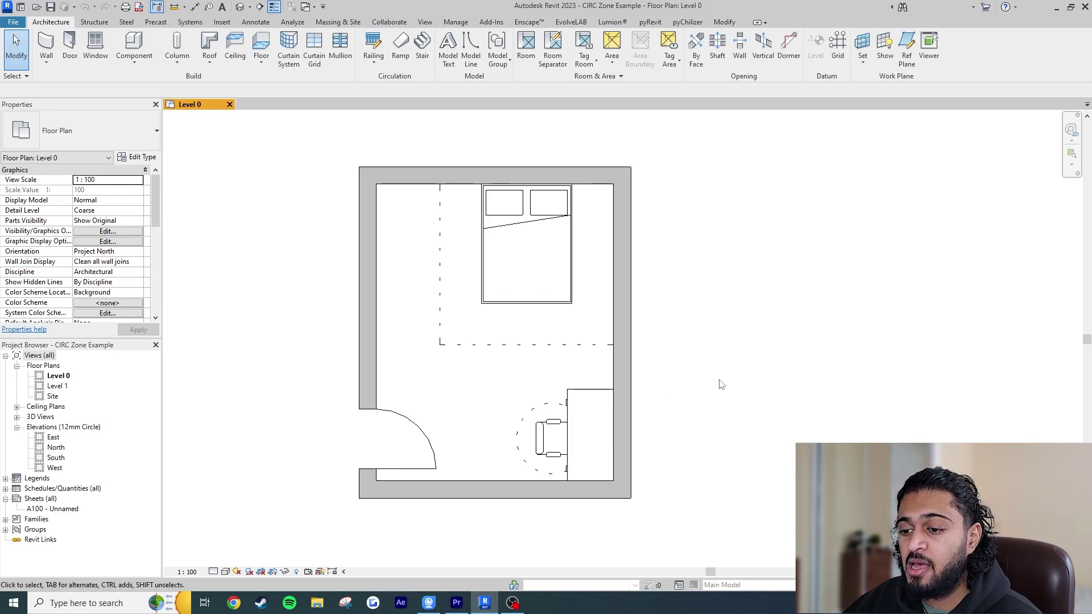
middle_click_drag(722, 380, 727, 379)
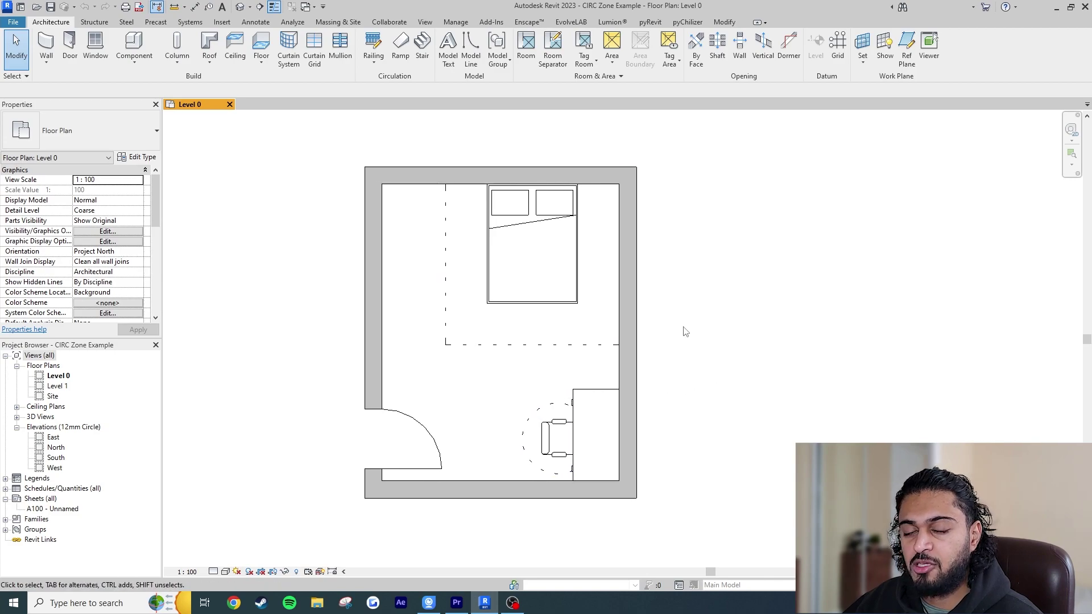
scroll(694, 327, "up", 2)
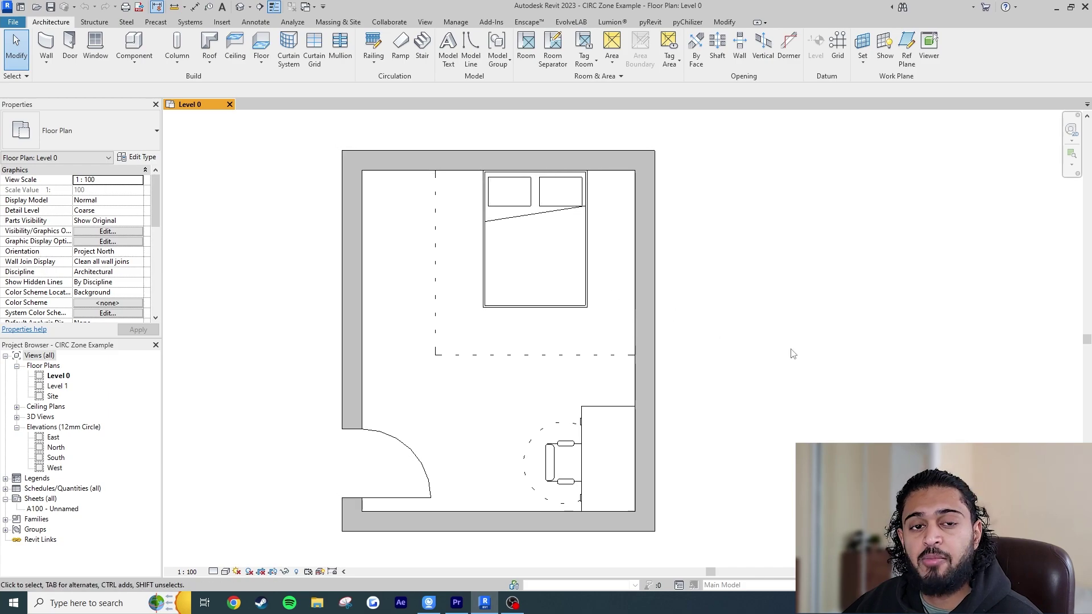
Step: Switch the bed to the 1346x1880x355mm-Double type, to 965x1880x355mm-Twin, and back to 1525x2007x355mm-Queen
left_click(587, 264)
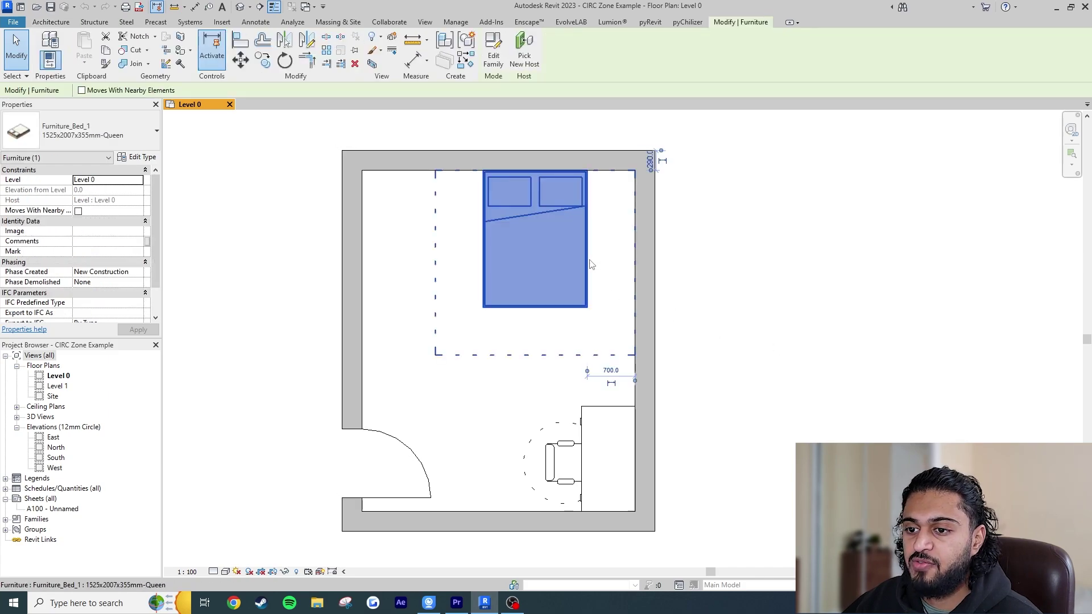
left_click(123, 134)
left_click(129, 208)
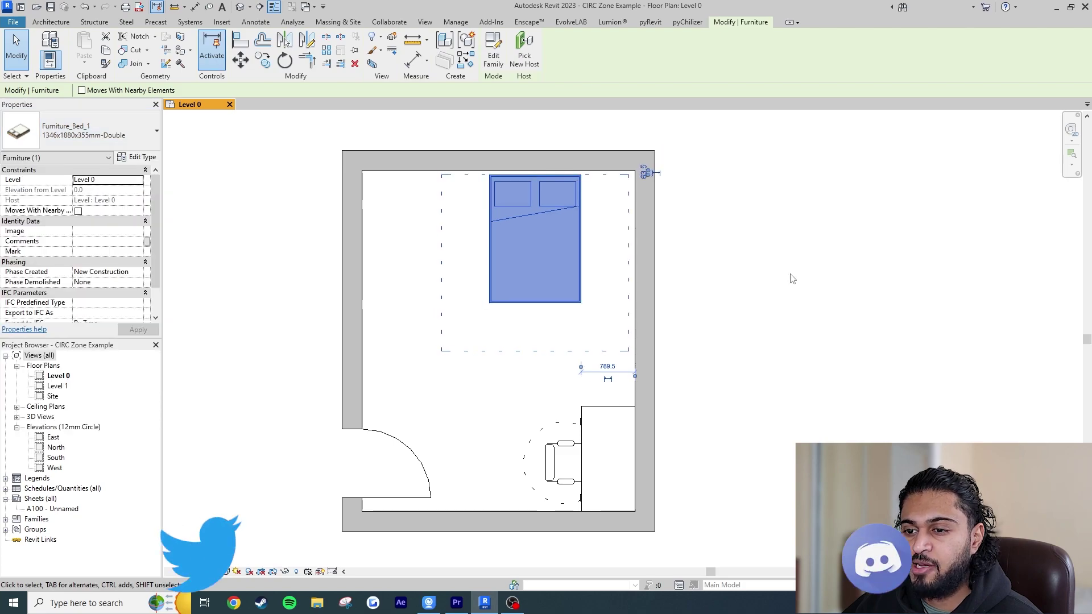
left_click(125, 131)
left_click(69, 194)
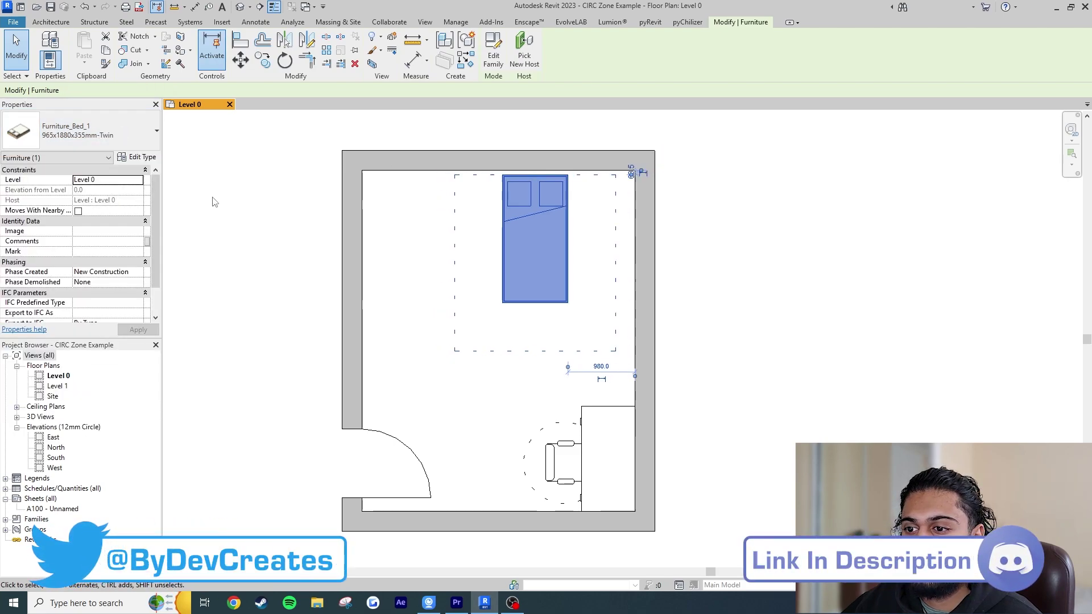
left_click(156, 130)
left_click(68, 217)
left_click(690, 255)
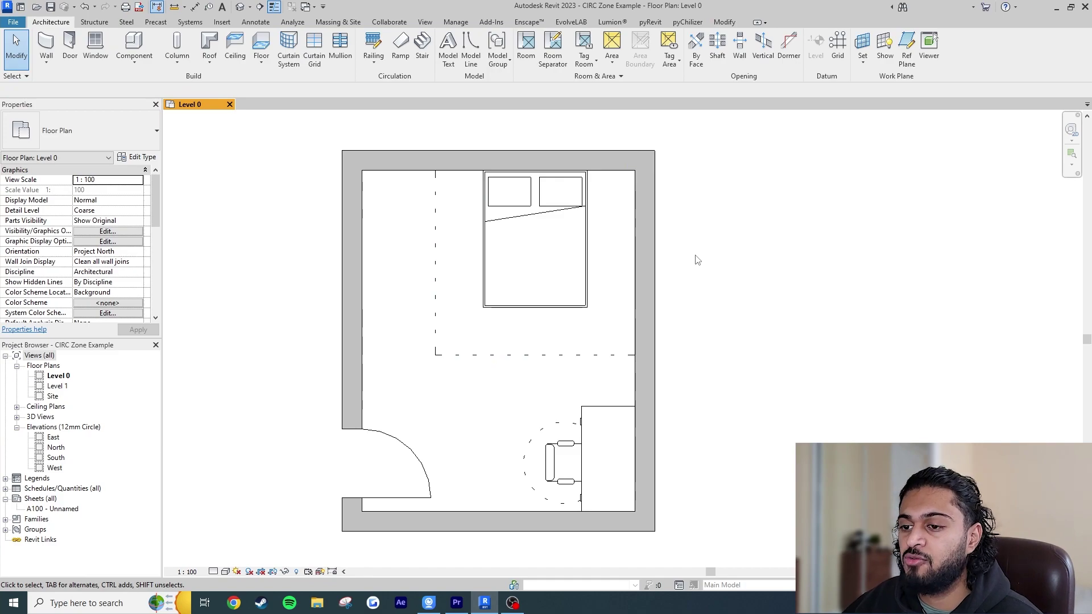
Step: Hide the Circulation Zone subcategory of Furniture in the Level 0 plan's visibility/graphic overrides and apply it
key("v")
key("g")
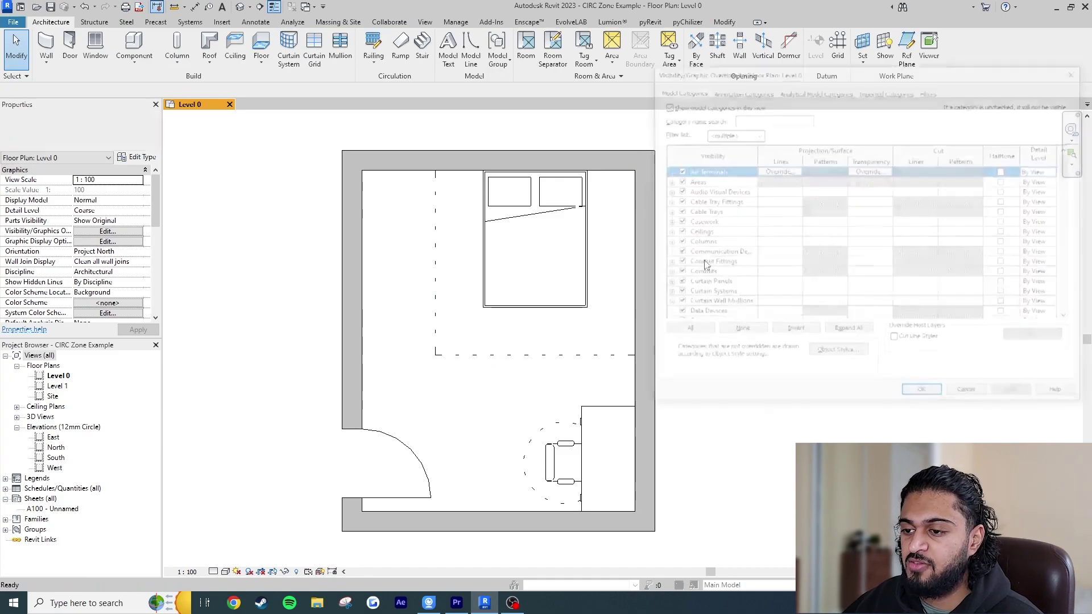
left_click(741, 212)
scroll(733, 223, "down", 4)
scroll(699, 256, "down", 2)
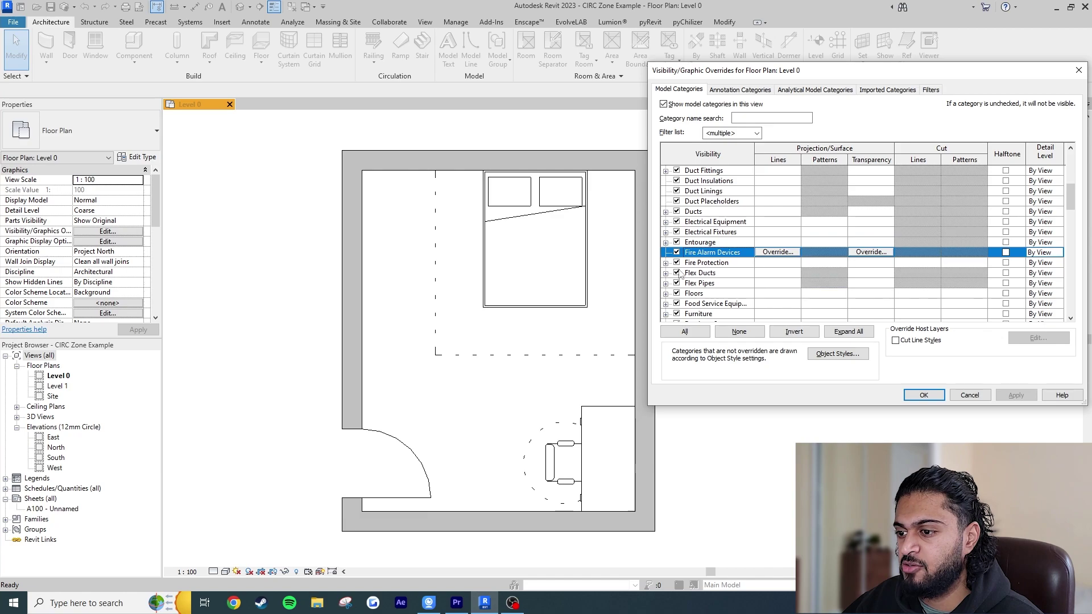
scroll(670, 299, "down", 2)
left_click(666, 273)
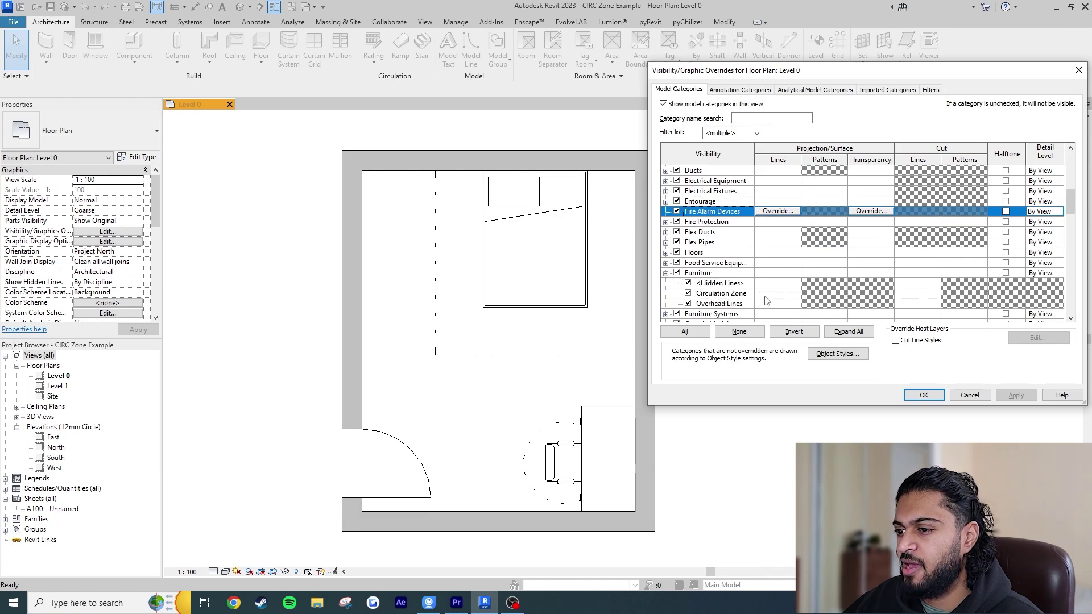
left_click(688, 294)
left_click(1012, 394)
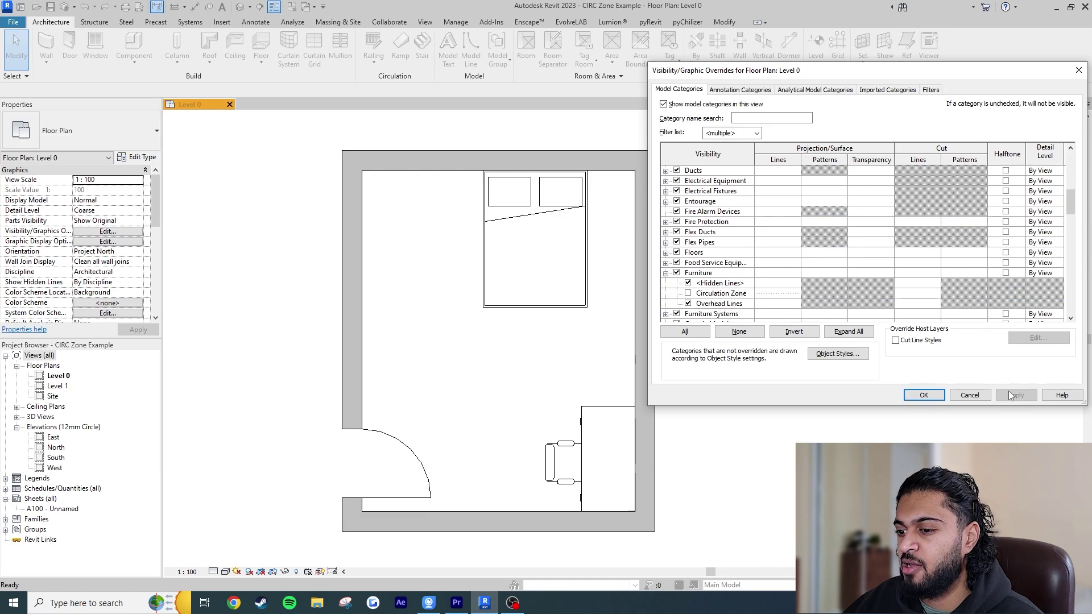
Step: Make the Furniture Circulation Zone subcategory visible again and override its projection line colour with red
left_click(712, 296)
left_click(688, 294)
left_click(794, 294)
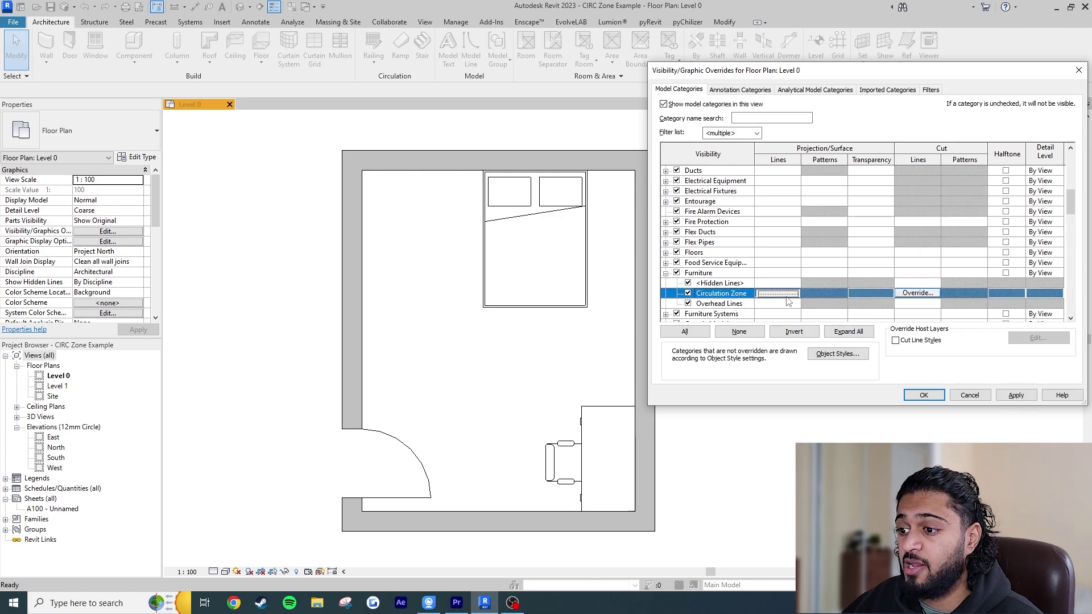
left_click(793, 293)
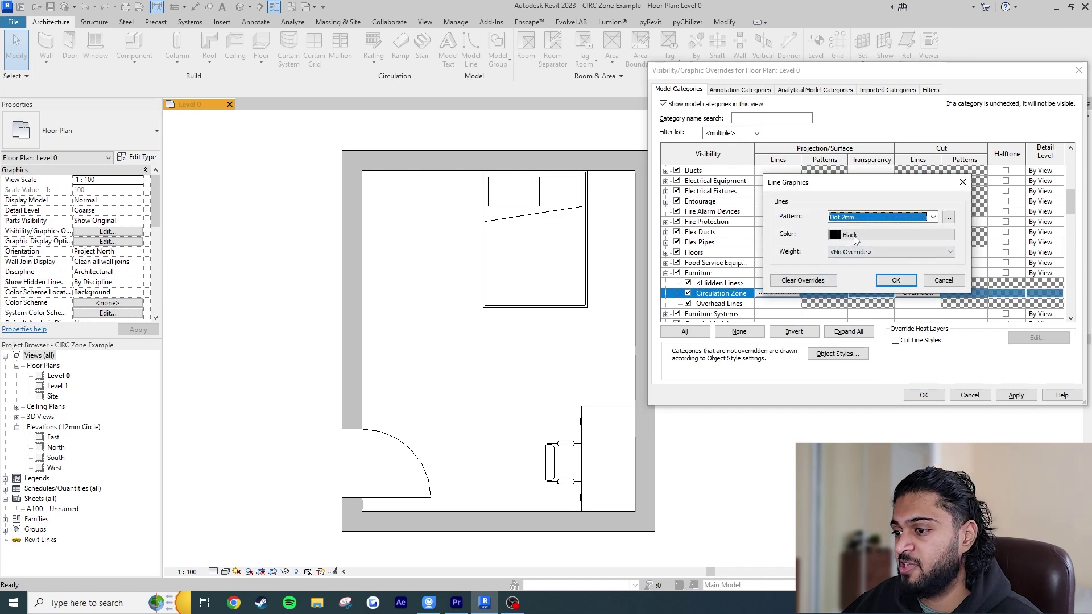
left_click(855, 235)
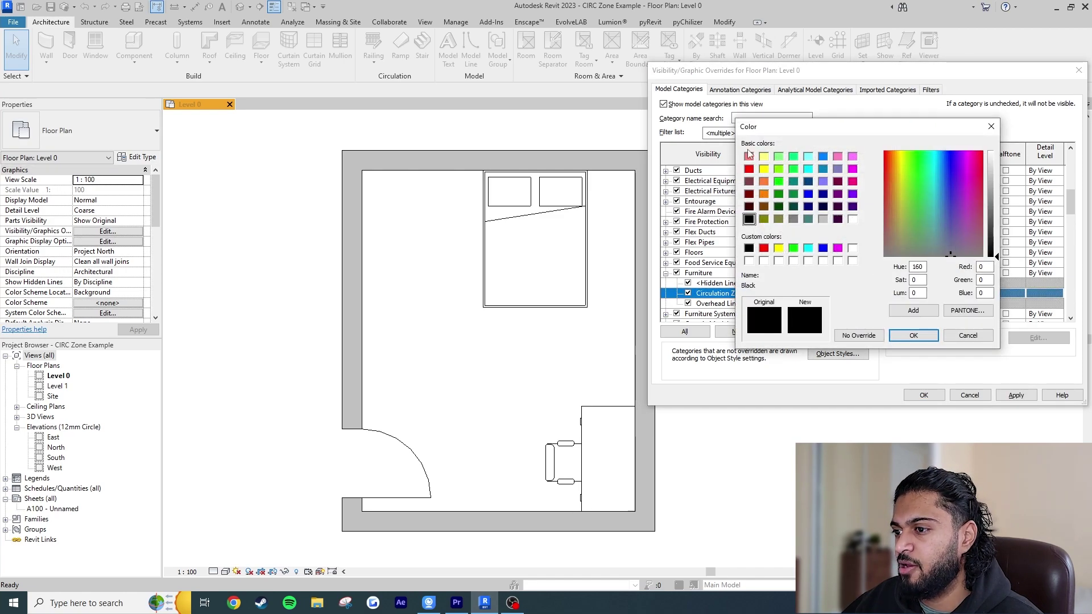
left_click(748, 169)
left_click(913, 336)
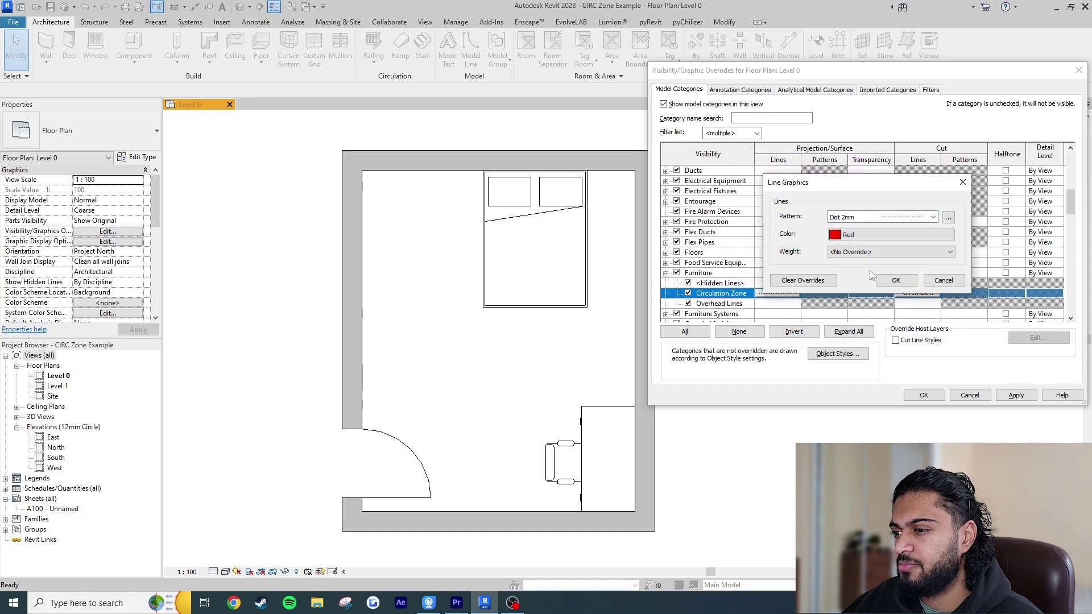
Step: Set the Circulation Zone projection line pattern to Dash and confirm the view's graphic overrides
left_click(879, 252)
left_click(859, 262)
left_click(878, 216)
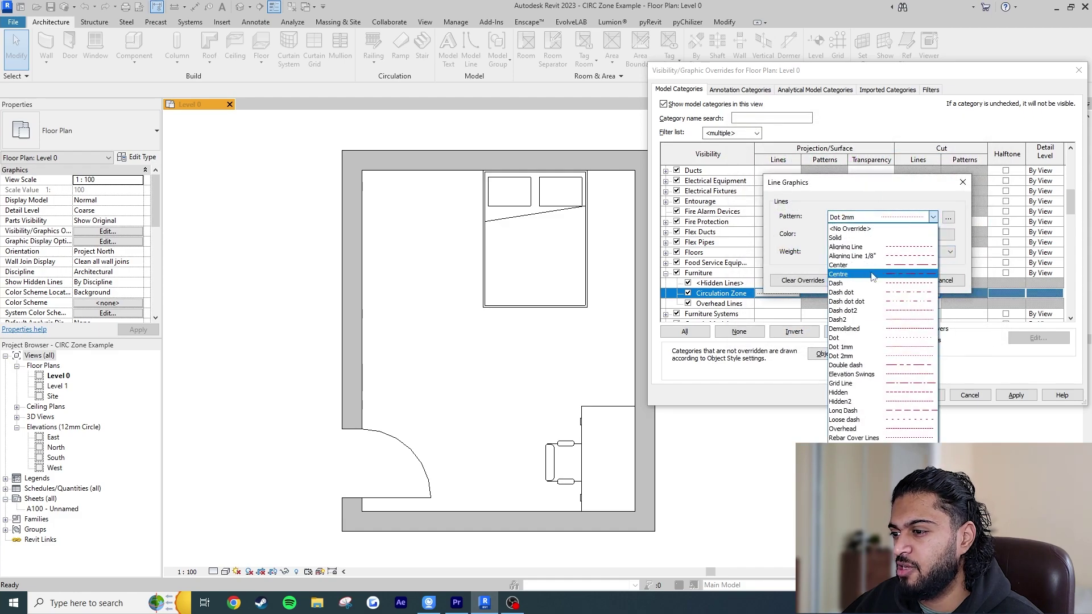
left_click(839, 282)
left_click(901, 280)
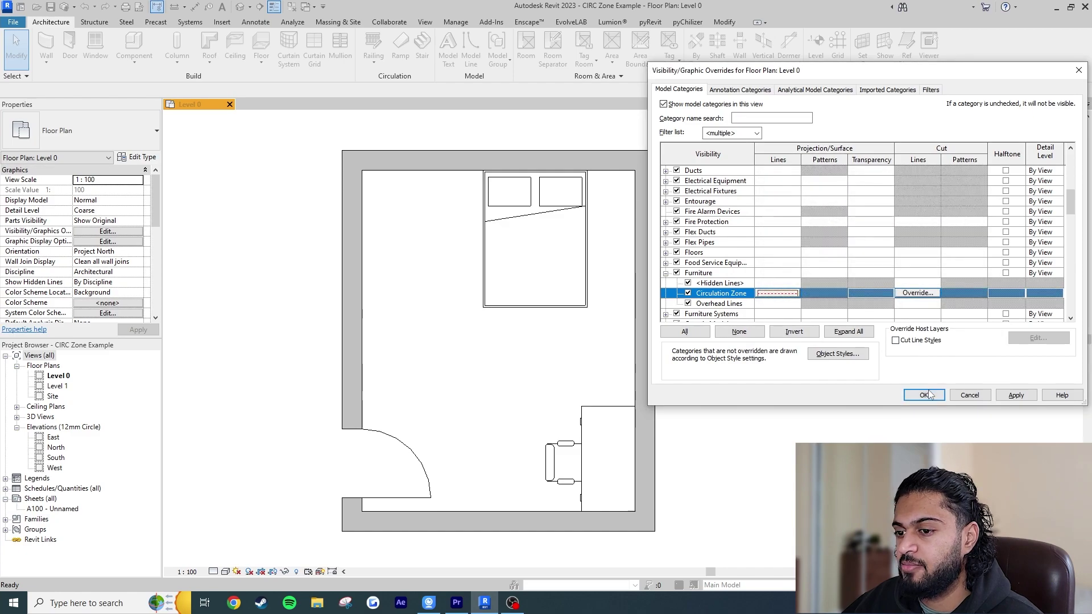
left_click(925, 395)
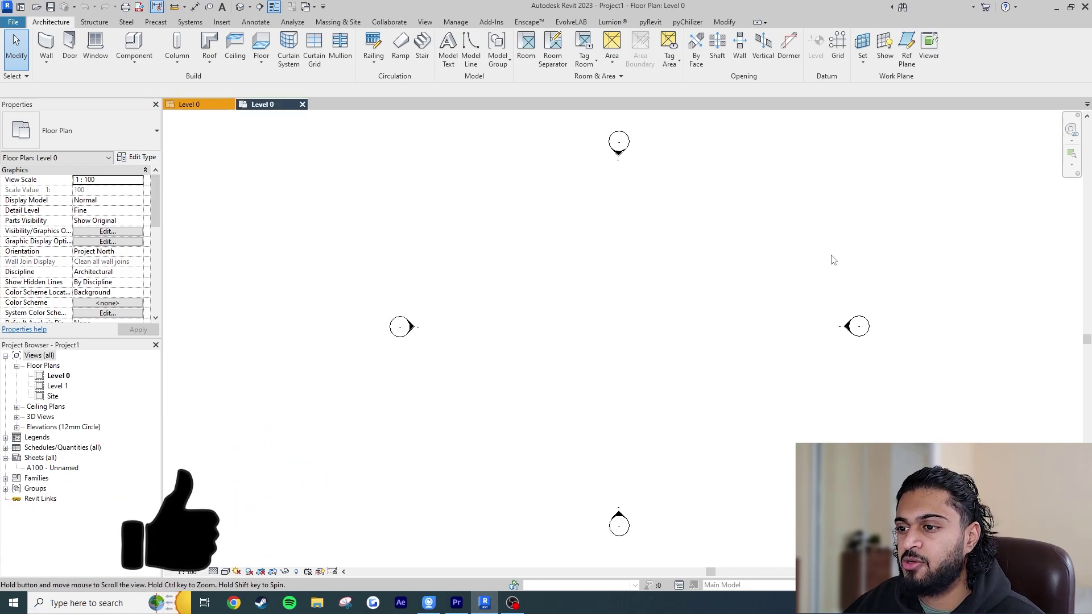
Step: Draw a rectangular room of exterior walls on Level 0 of Project1, about 6 m by 4.3 m inside
left_click(46, 61)
left_click(74, 80)
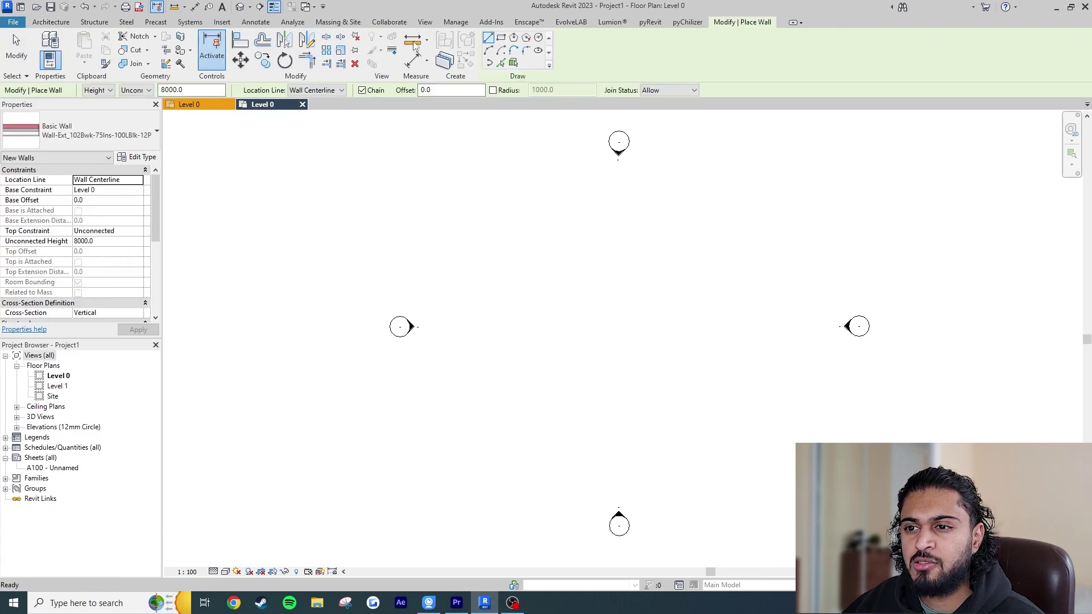
left_click(500, 37)
scroll(609, 268, "up", 2)
left_click(567, 300)
left_click(712, 407)
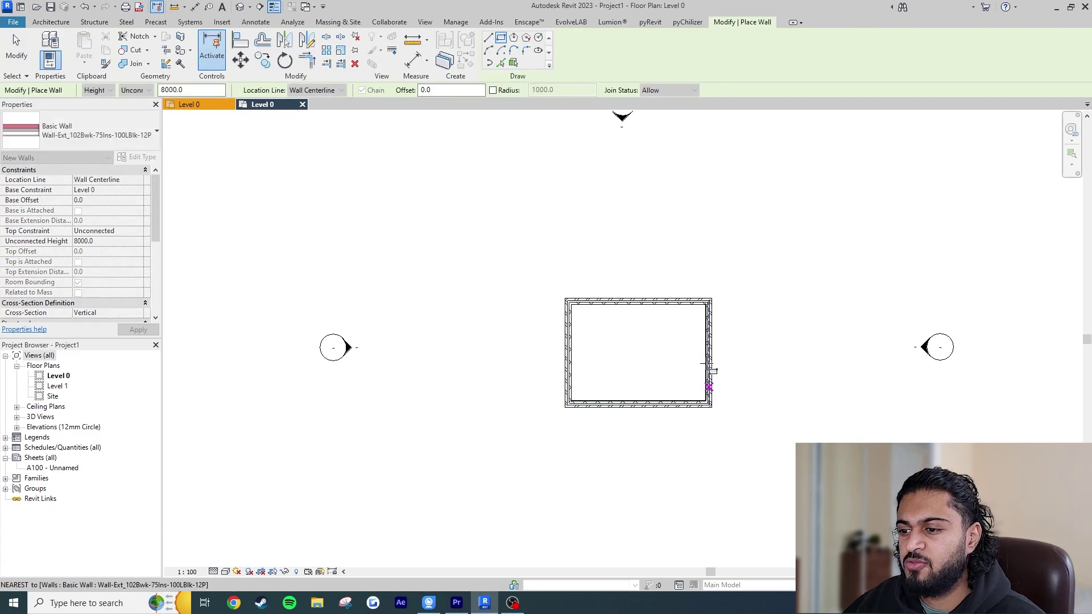
key("Escape")
key("Escape")
Step: Move the room's right wall so that the inside width is 5000 mm
left_click(710, 352)
scroll(697, 345, "up", 2)
left_click(591, 499)
type("50")
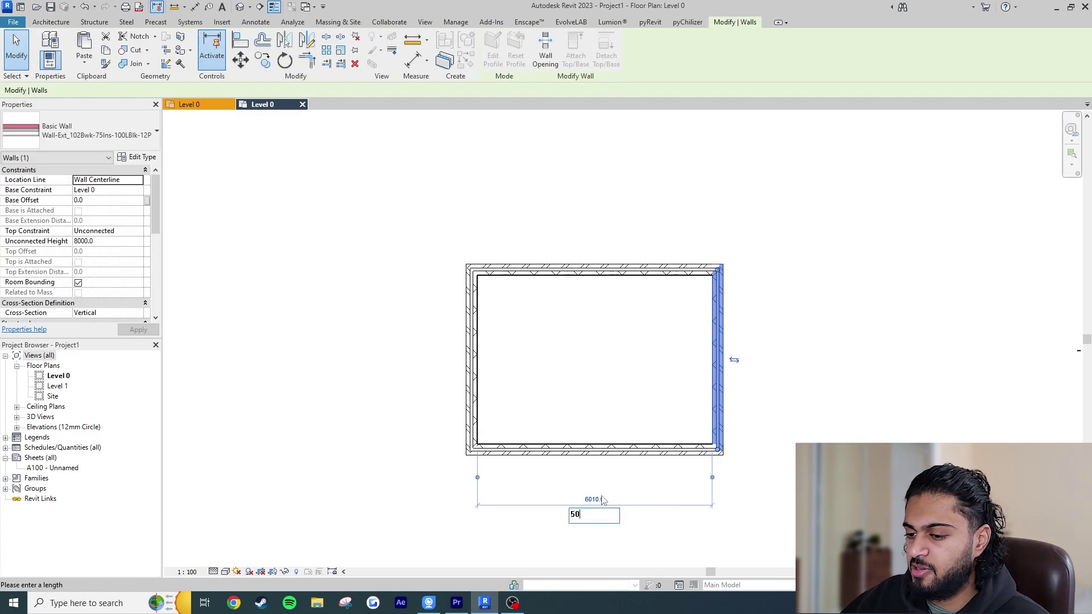
type("00")
key("Return")
Step: Move the room's top wall so that the inside depth is 4000 mm
left_click(597, 270)
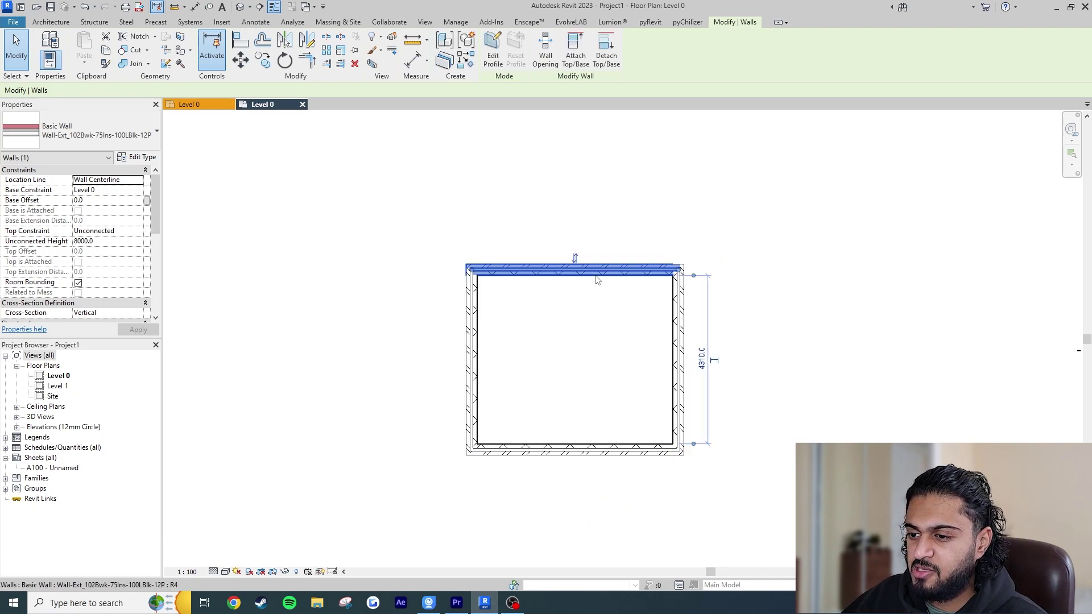
left_click(703, 359)
type("4000")
key("Return")
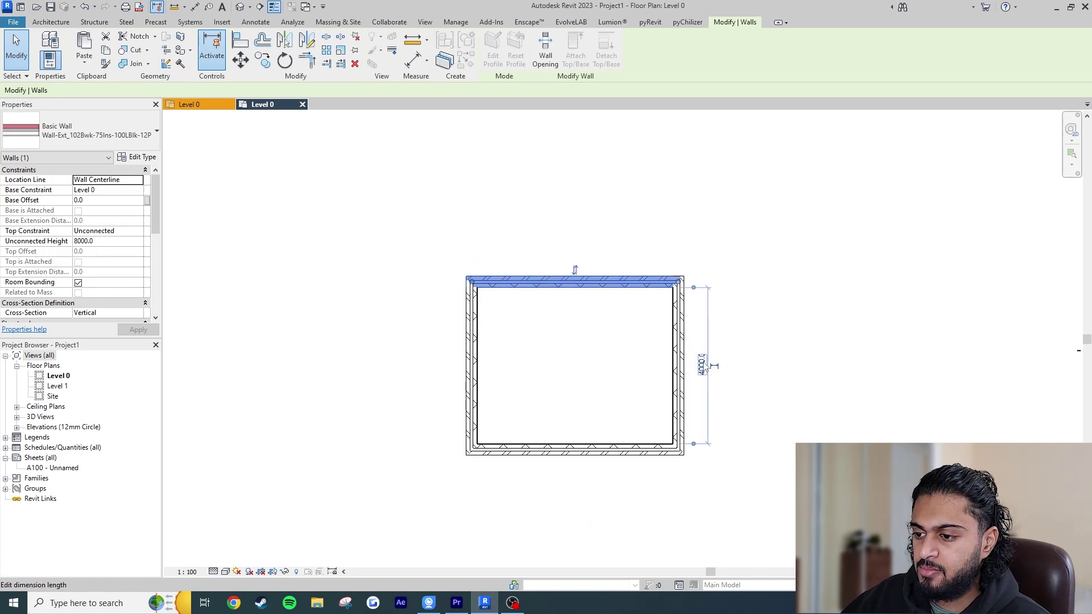
key("Escape")
Step: Set the view's detail level to Coarse and the top constraint of all four walls to Up to level: Level 1
left_click(213, 571)
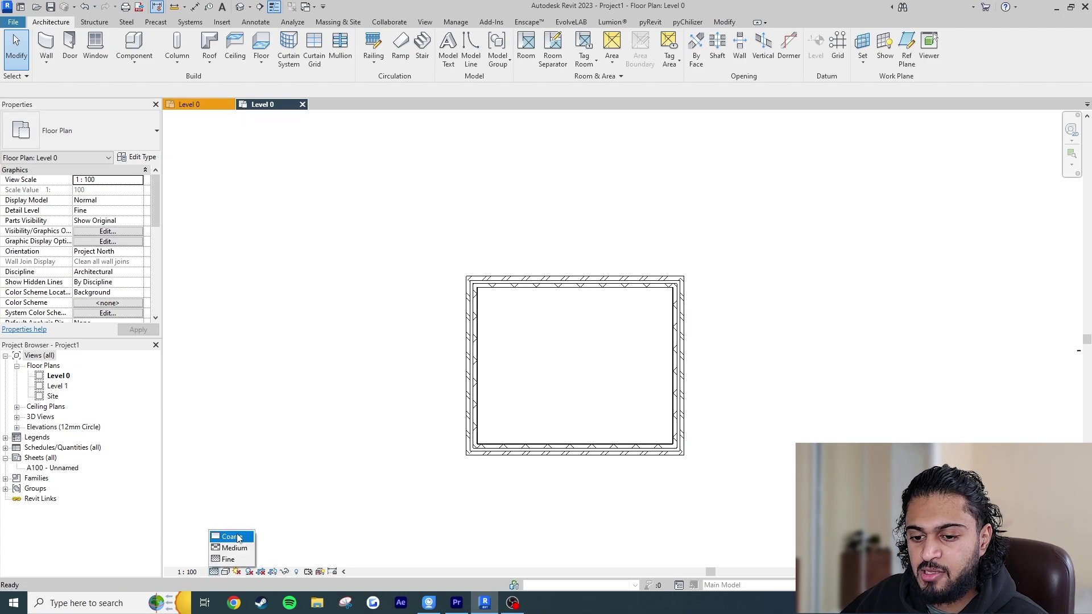
left_click(233, 537)
left_click_drag(699, 219, 352, 475)
left_click(137, 231)
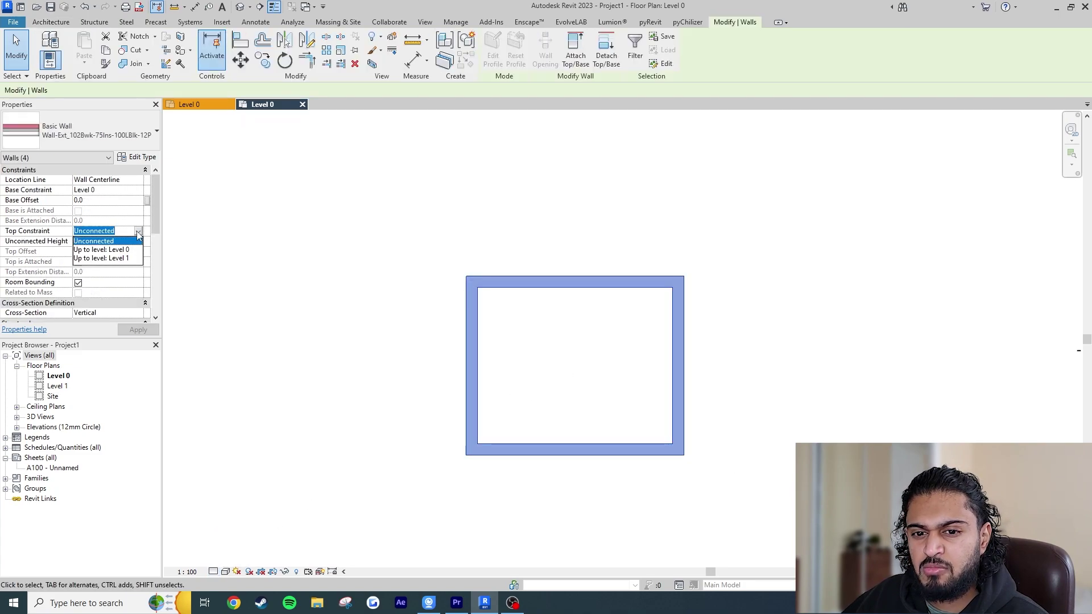
left_click(108, 259)
left_click(138, 329)
left_click(336, 295)
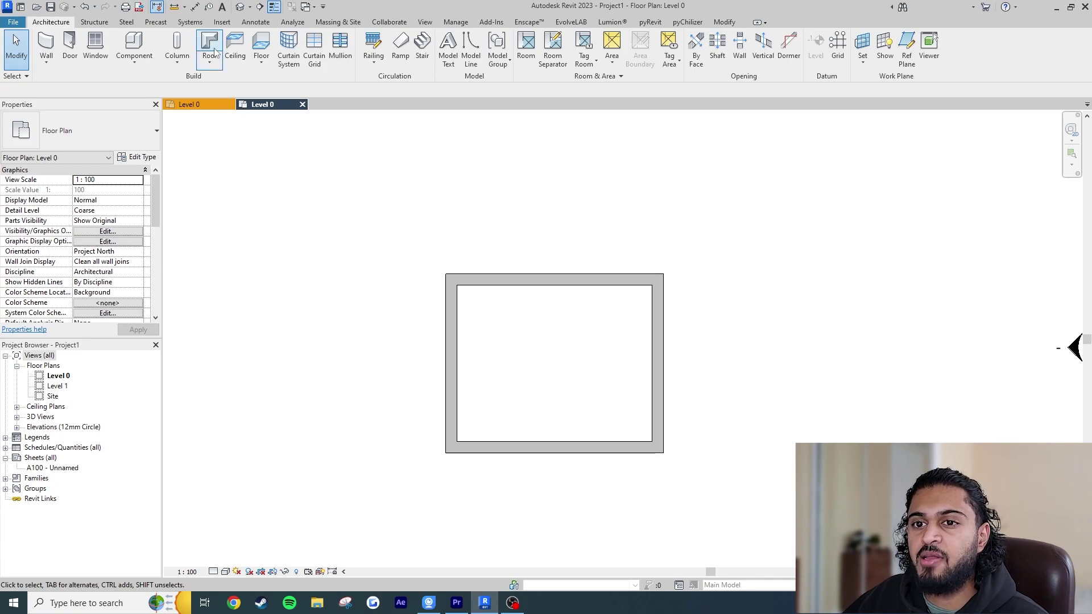
Step: Search the Autodesk family library for "bed" and load Furniture_Bed_1 into the project
left_click(222, 22)
left_click(488, 57)
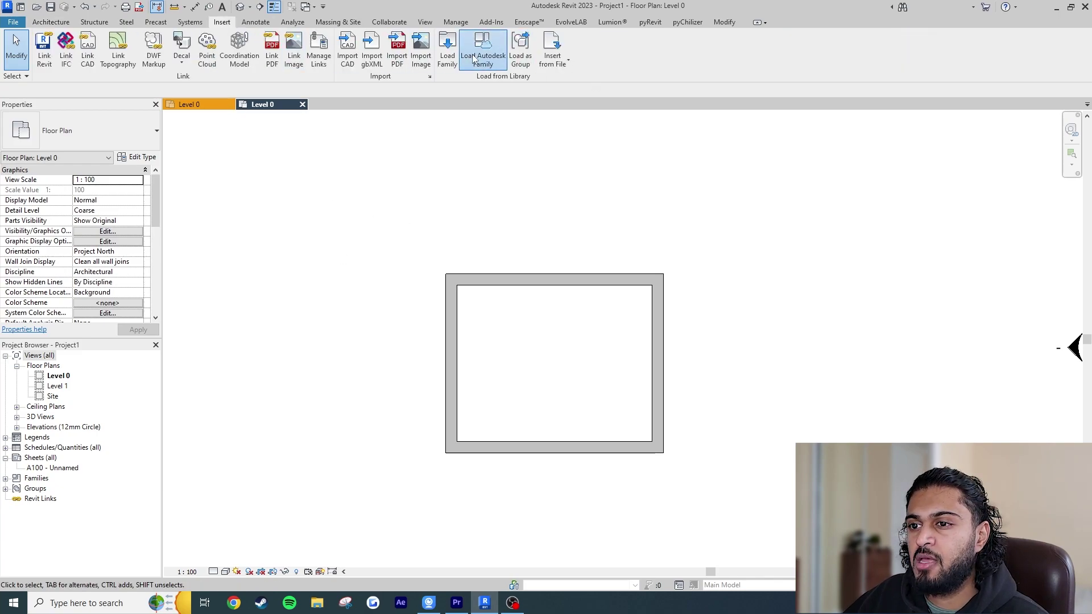
left_click(616, 157)
type("b")
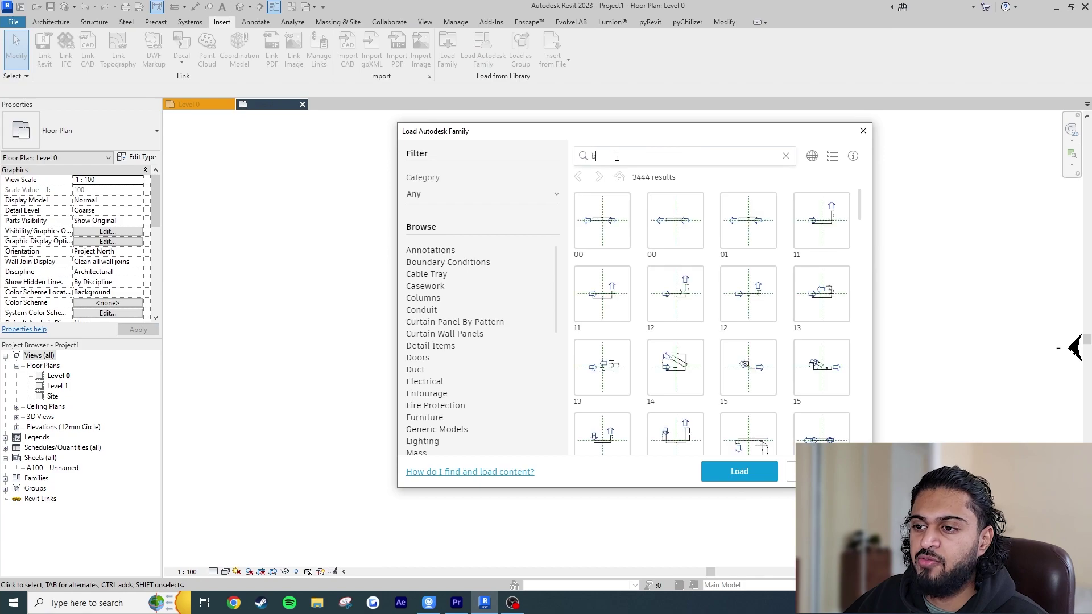
type("ed")
key("Return")
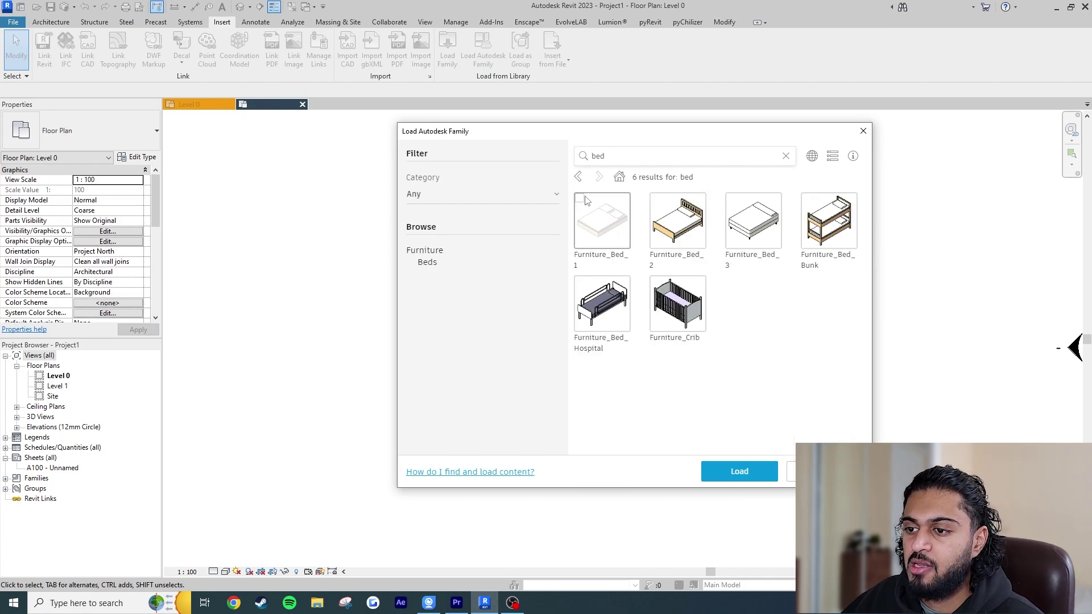
left_click(580, 198)
left_click(744, 476)
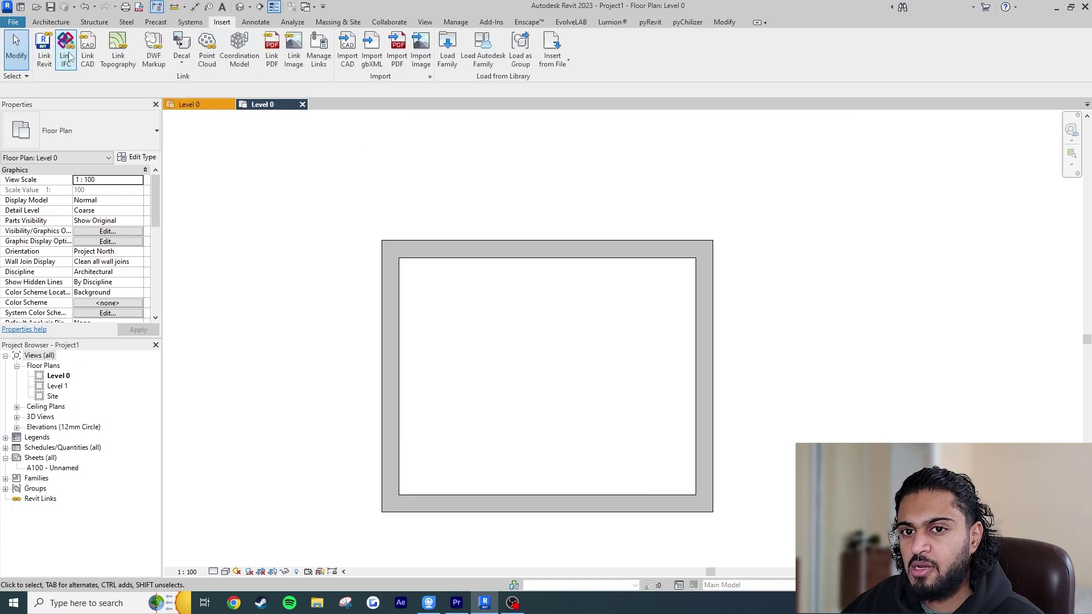
Step: Place one double bed component in the room's upper-right corner, about 400 mm from the right wall
left_click(51, 22)
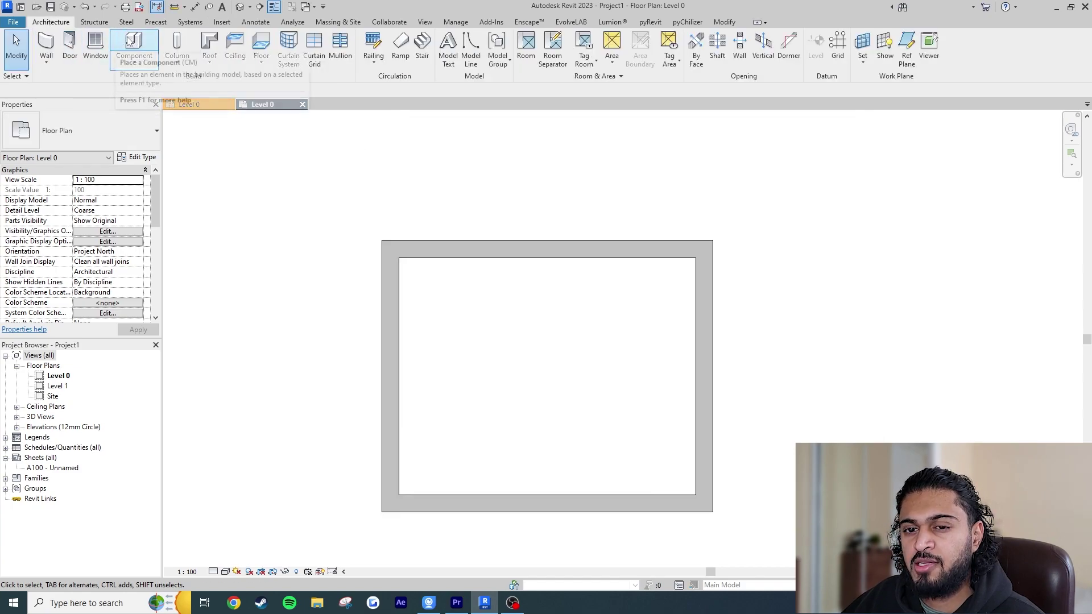
left_click(129, 41)
left_click(613, 310)
key("Escape")
key("Escape")
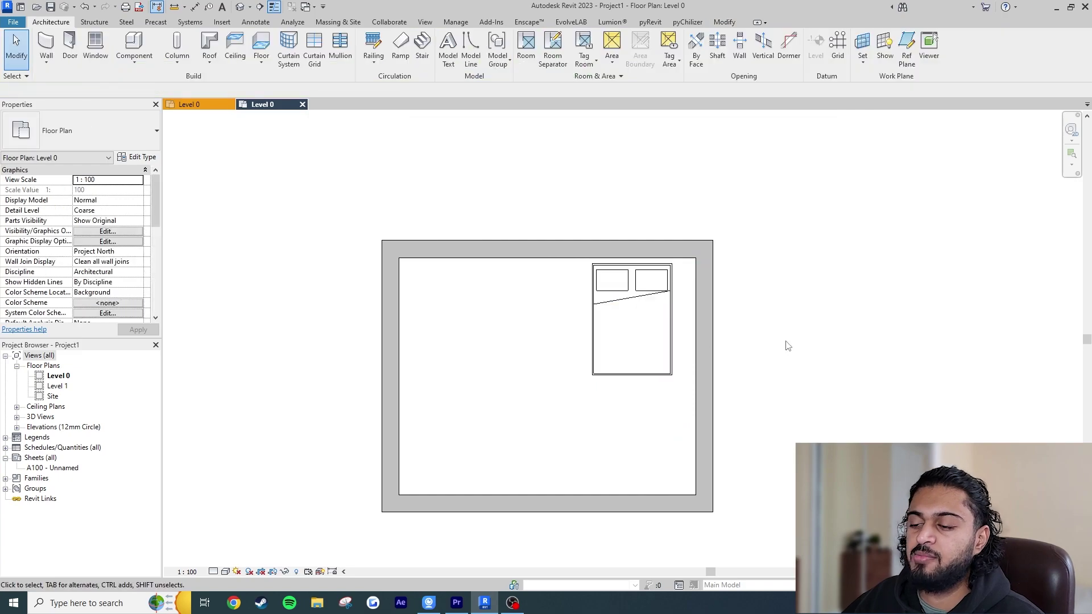
Step: Open the placed bed's family for editing and display its Ref. Level floor plan
left_click(652, 301)
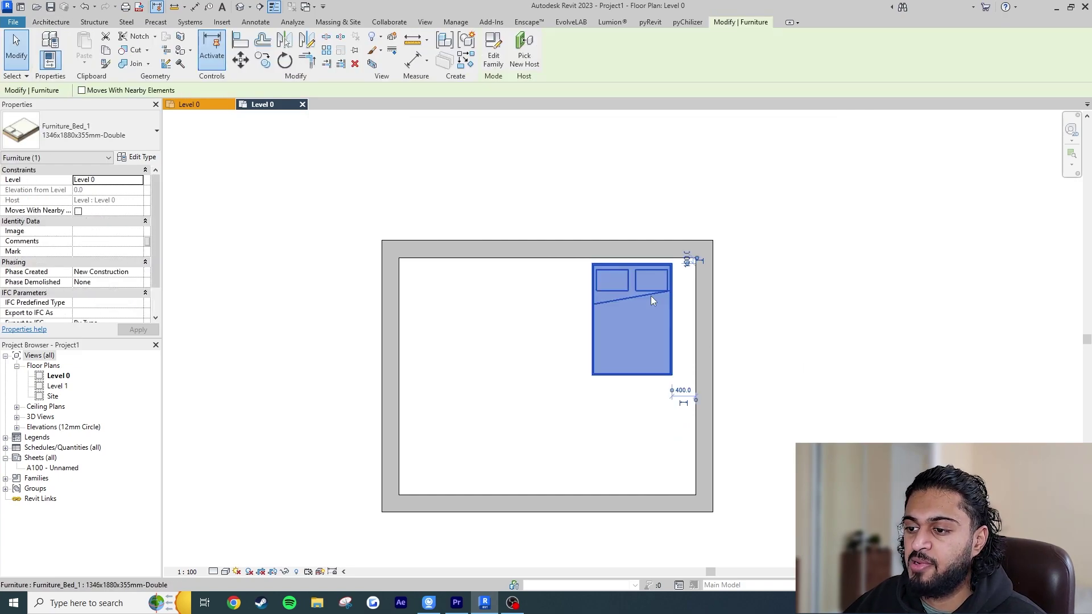
left_click(500, 63)
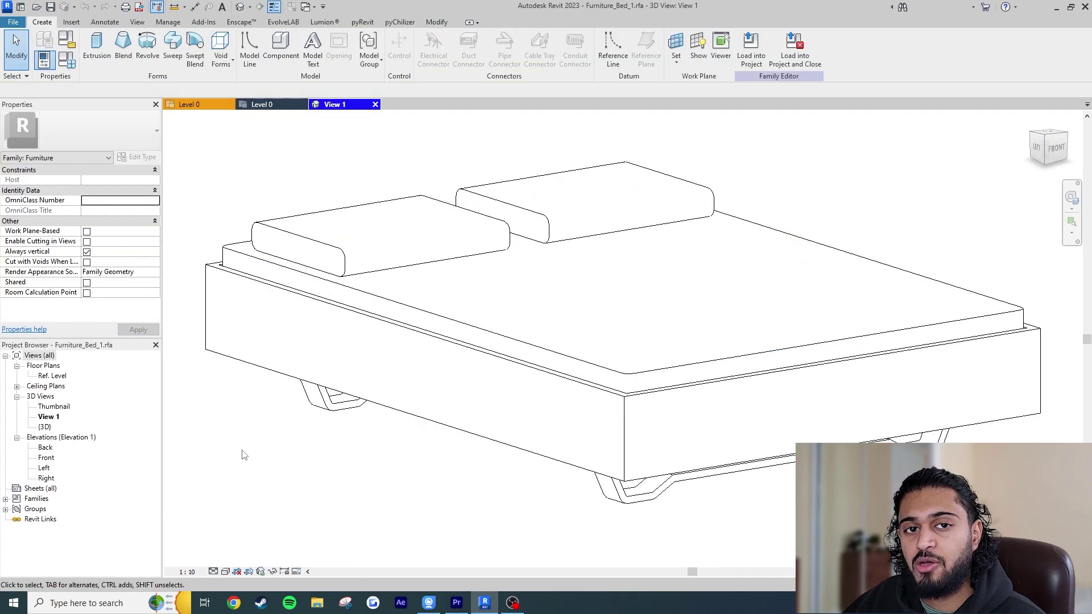
double_click(52, 377)
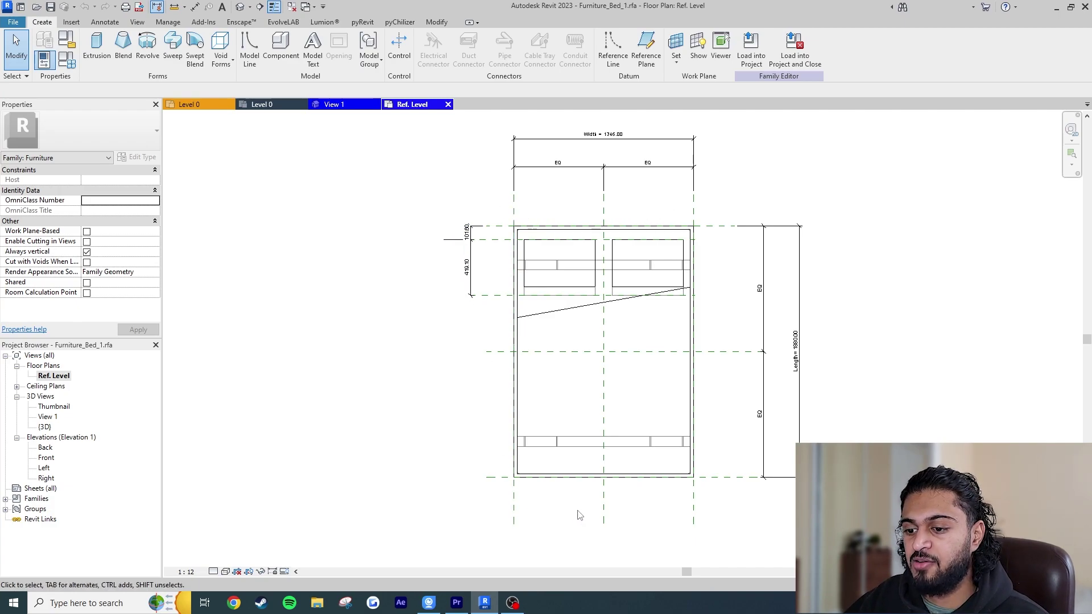
Step: Draw a vertical reference plane about 417 mm left of the bed and a horizontal one about 231 mm below its foot
left_click(514, 516)
left_click(435, 168)
left_click(52, 24)
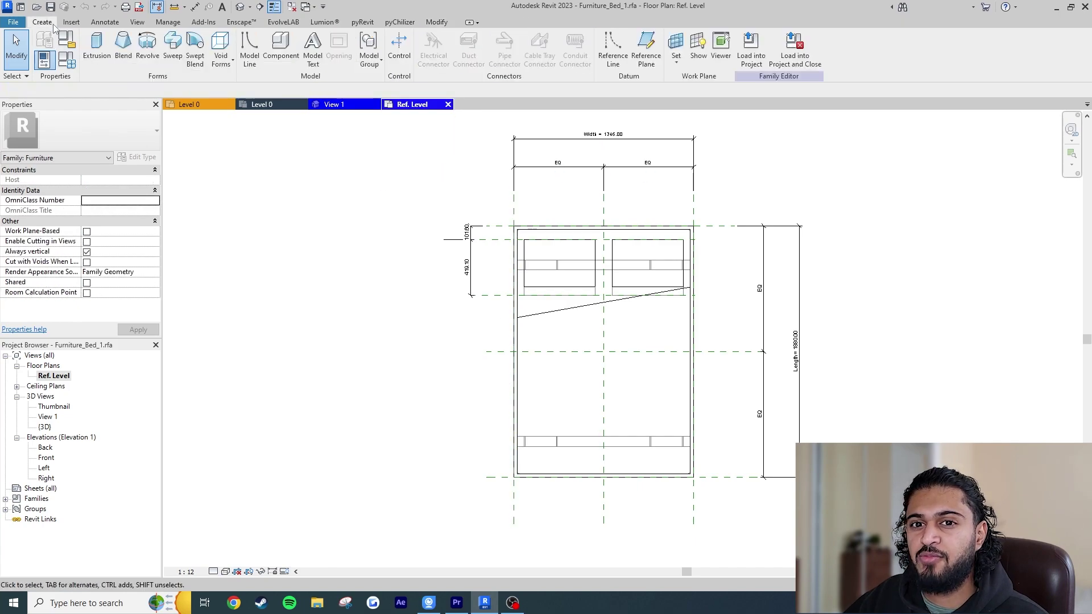
left_click(646, 48)
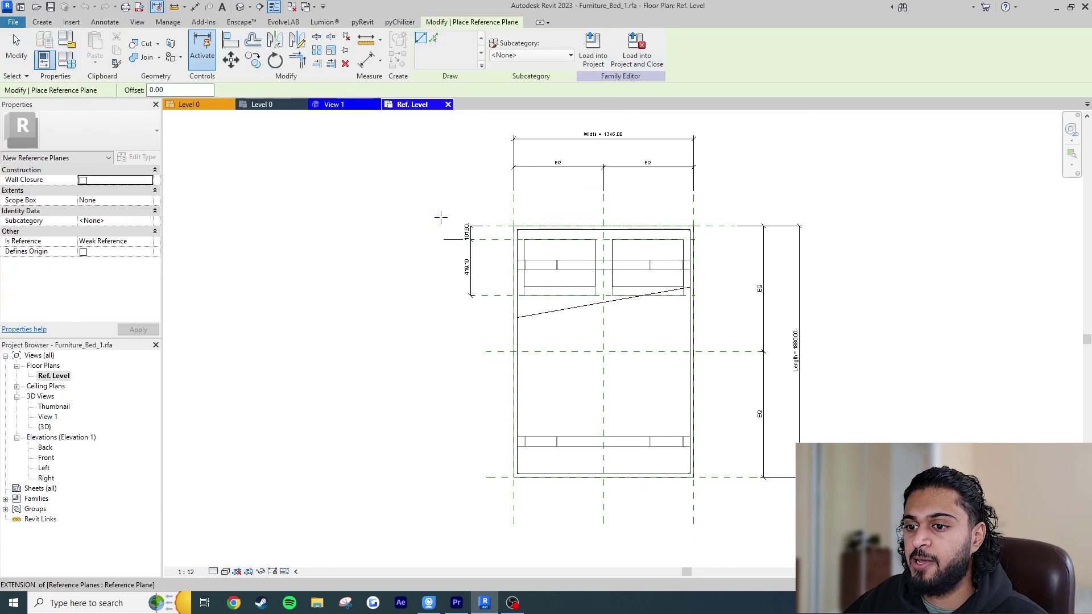
left_click(458, 200)
left_click(458, 519)
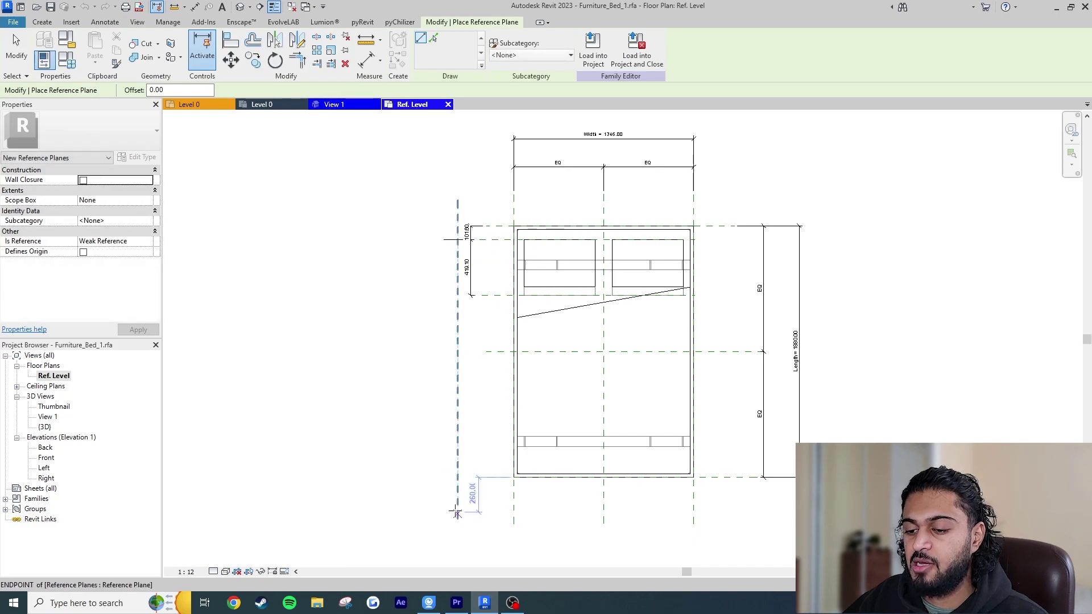
left_click(441, 508)
left_click(769, 508)
key("Escape")
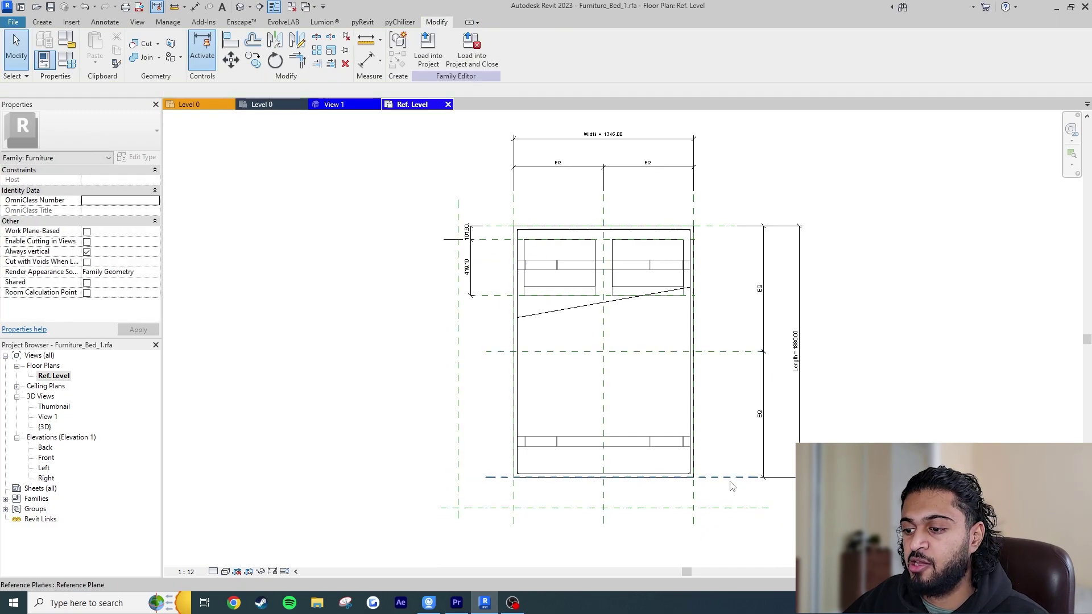
Step: Draw a vertical reference plane about 260 mm to the right of the bed, running past its head and foot
left_click(397, 59)
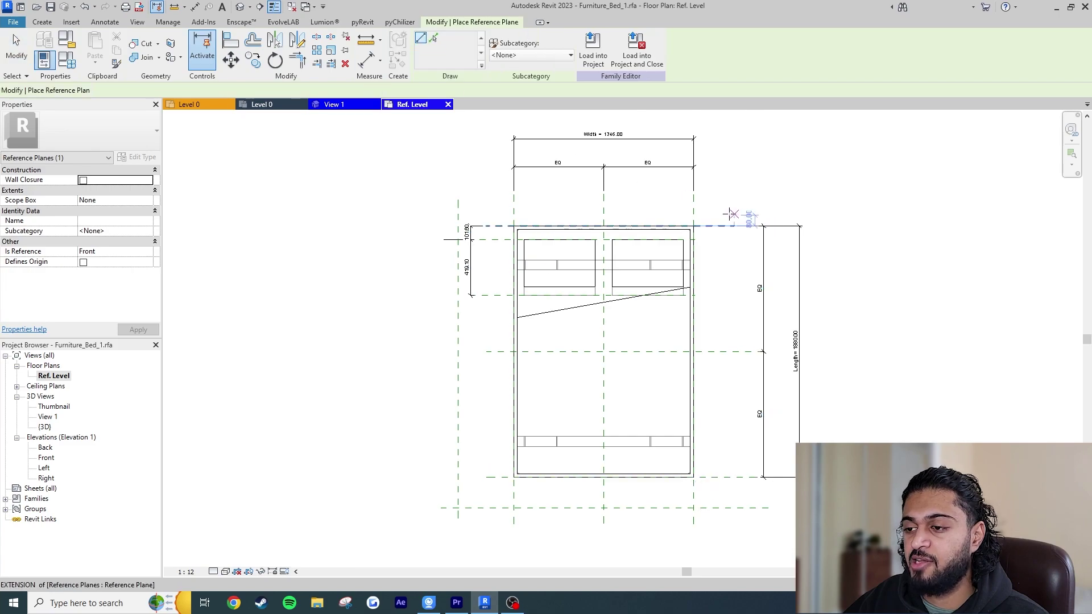
left_click(729, 200)
left_click(729, 522)
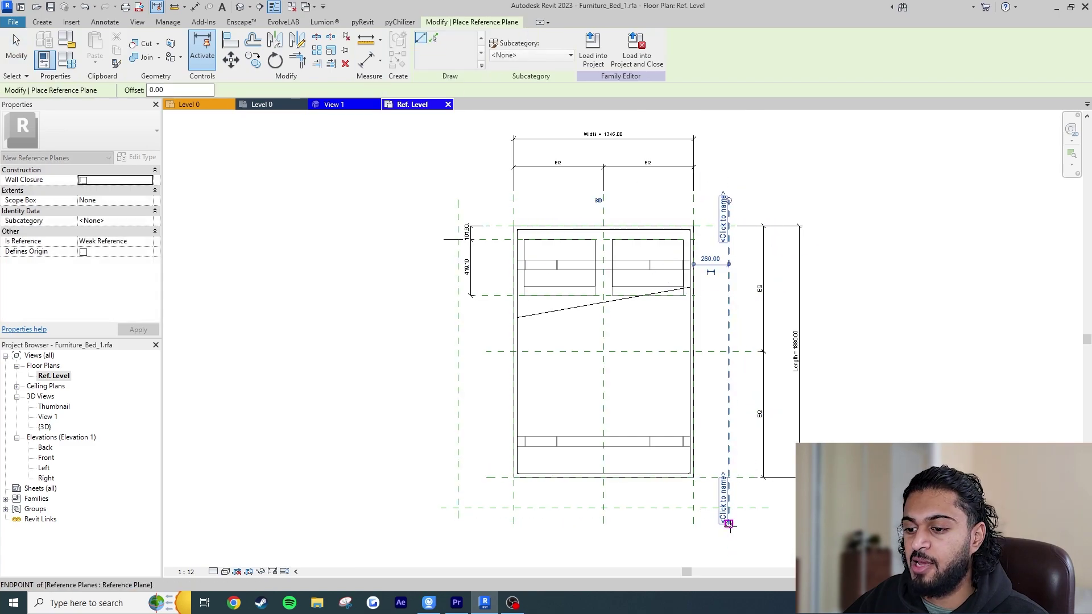
key("Escape")
key("Escape")
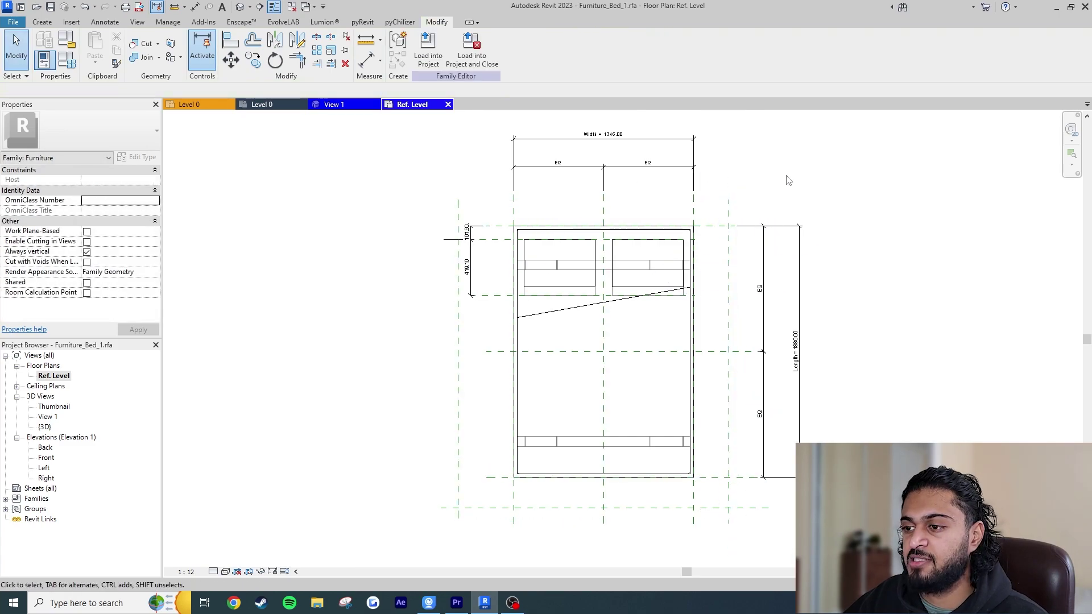
Step: Add an aligned dimension between the bed's left edge reference plane and the new vertical plane to its left
scroll(530, 193, "up", 2)
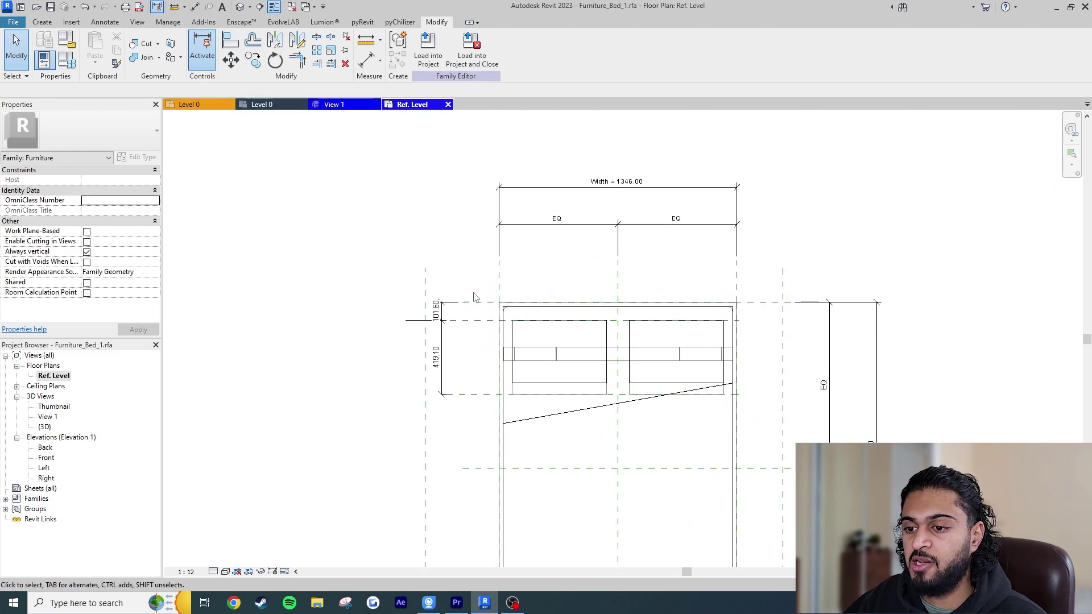
scroll(475, 296, "down", 2)
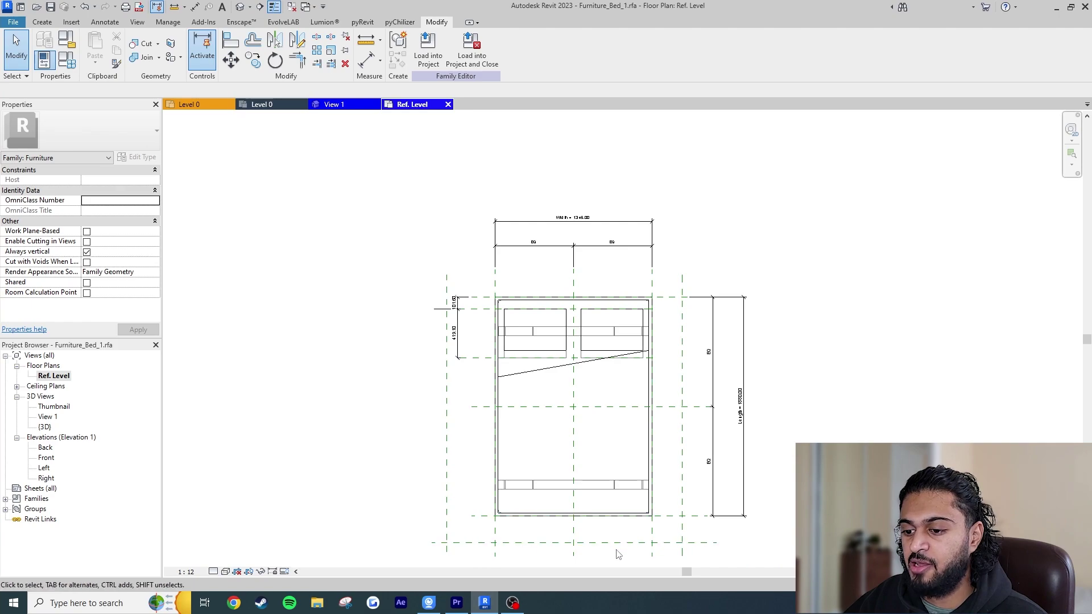
scroll(553, 233, "up", 2)
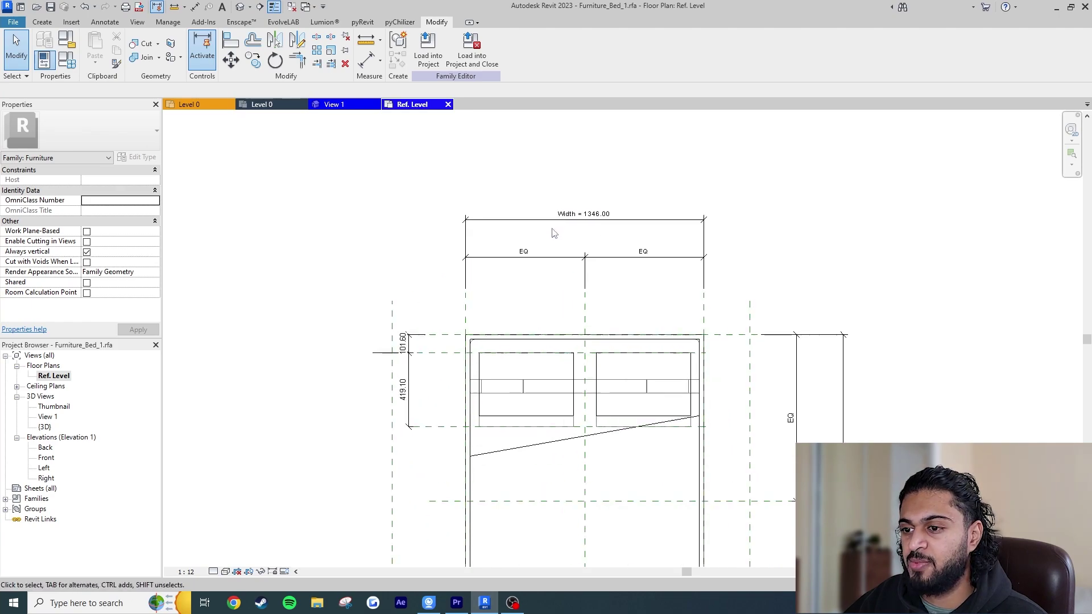
left_click(365, 61)
scroll(415, 307, "up", 1)
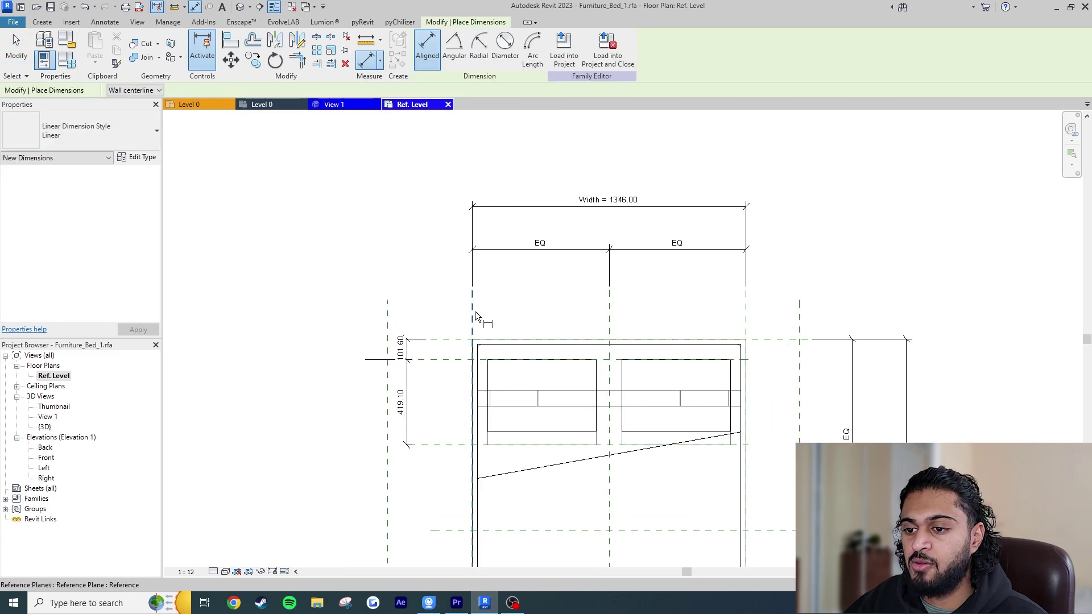
left_click(475, 313)
left_click(389, 314)
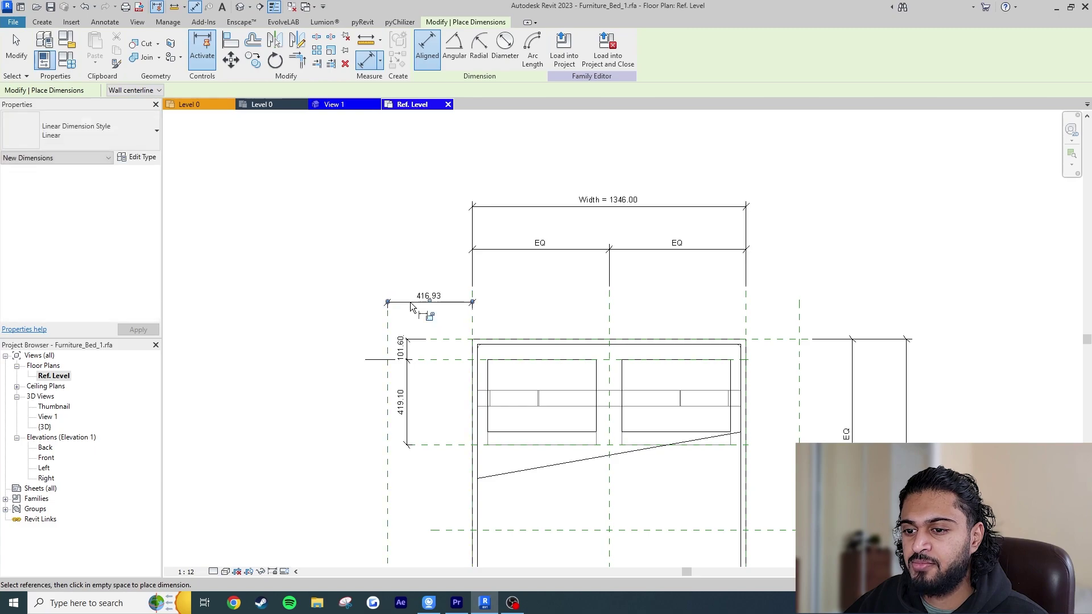
left_click(412, 307)
Step: Dimension the distance from the bed's foot reference plane to the new horizontal plane below it
scroll(432, 341, "down", 2)
scroll(456, 529, "up", 1)
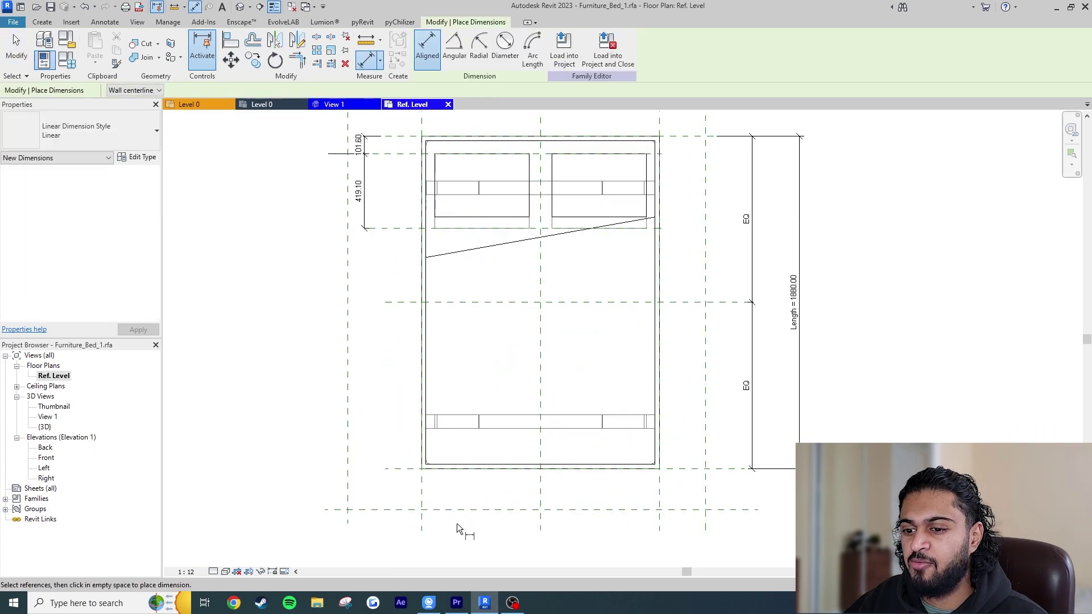
left_click(400, 470)
left_click(402, 510)
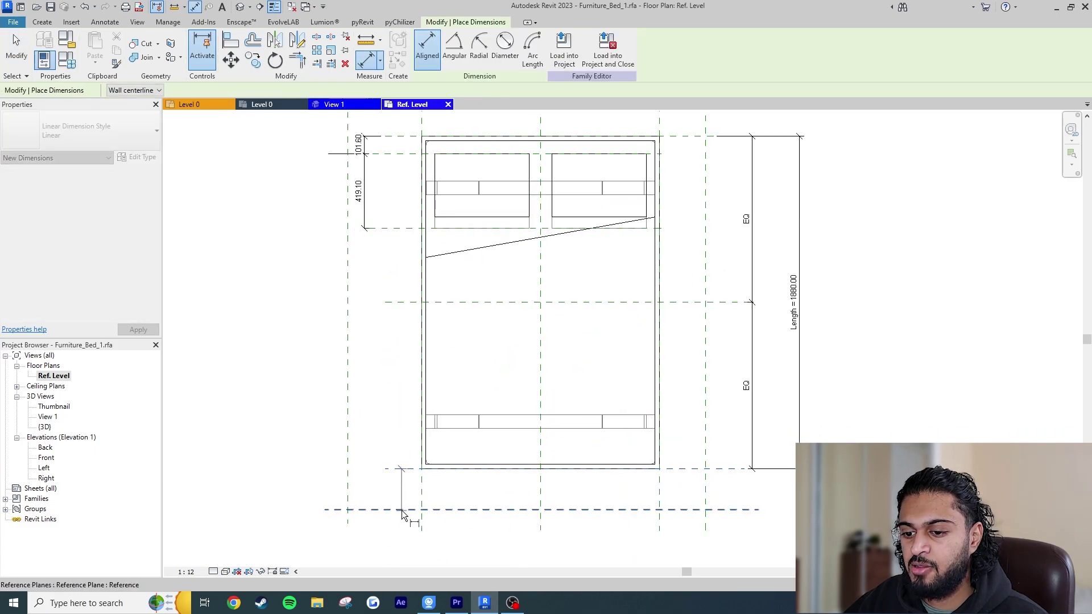
left_click(318, 490)
Step: Dimension the distance from the bed's right edge plane to the new outer plane, placing the dimension above the bed's head
left_click(659, 499)
left_click(703, 492)
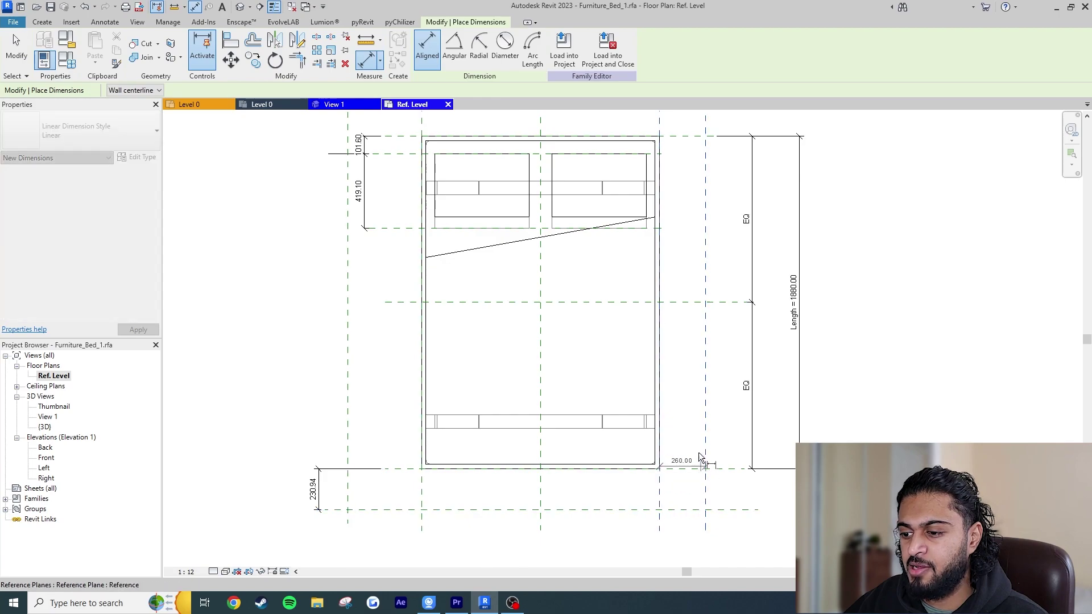
middle_click_drag(678, 252, 675, 363)
left_click(711, 217)
key("Escape")
key("Escape")
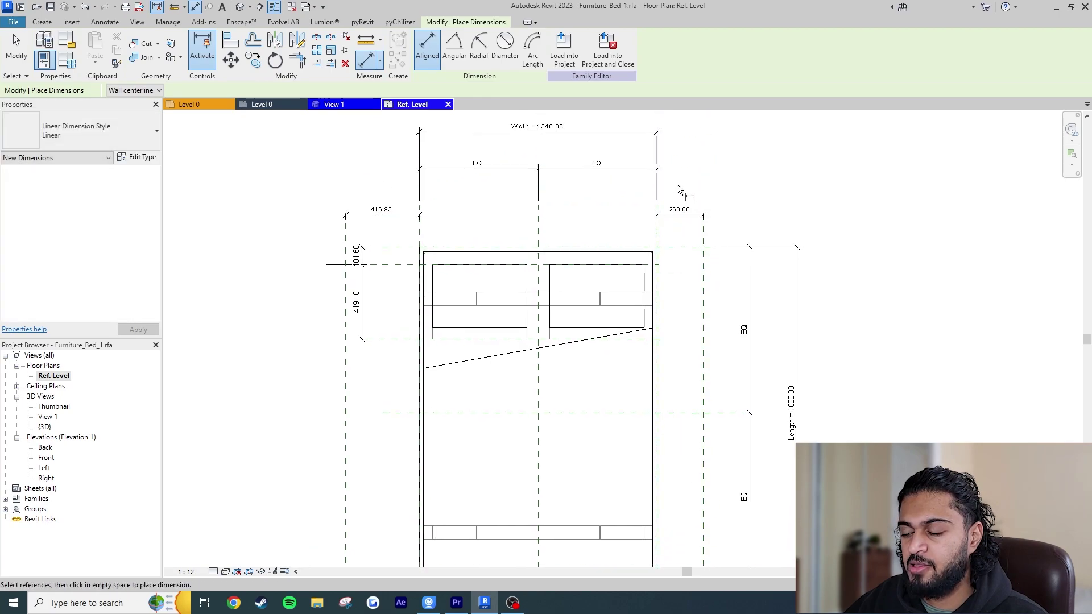
Step: Label the left offset dimension with a new type-based family parameter named Circulation Zone, grouped under Dimensions
middle_click_drag(705, 215, 723, 259)
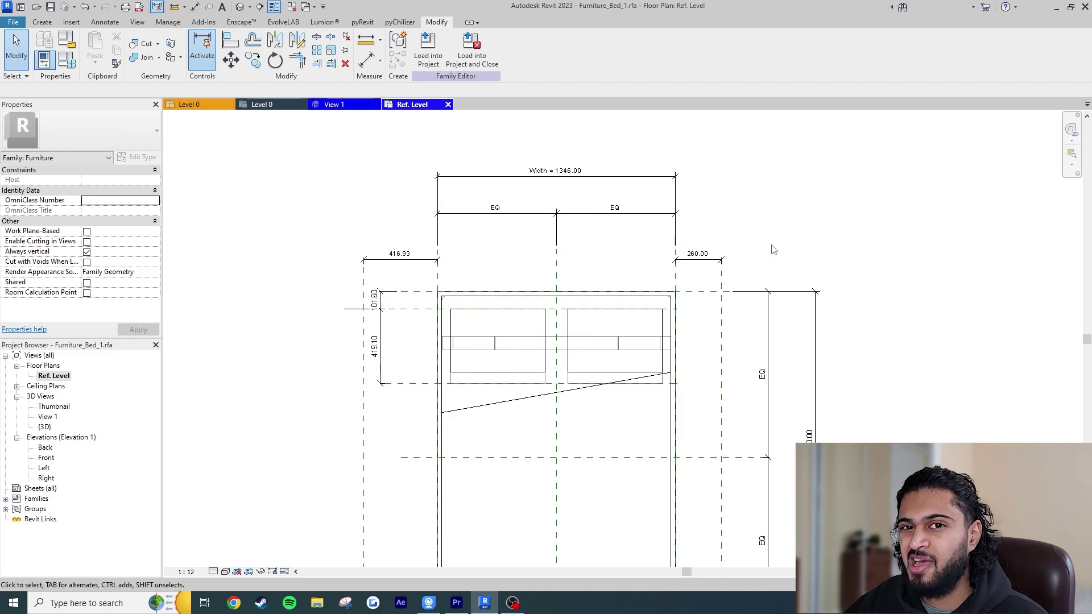
scroll(744, 263, "down", 2)
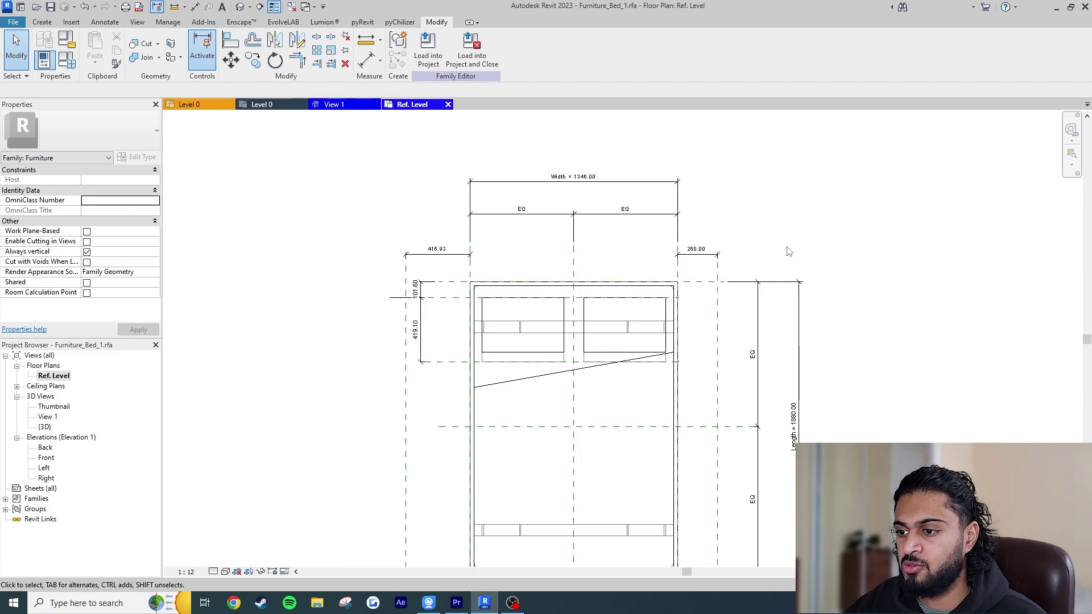
scroll(458, 234, "up", 2)
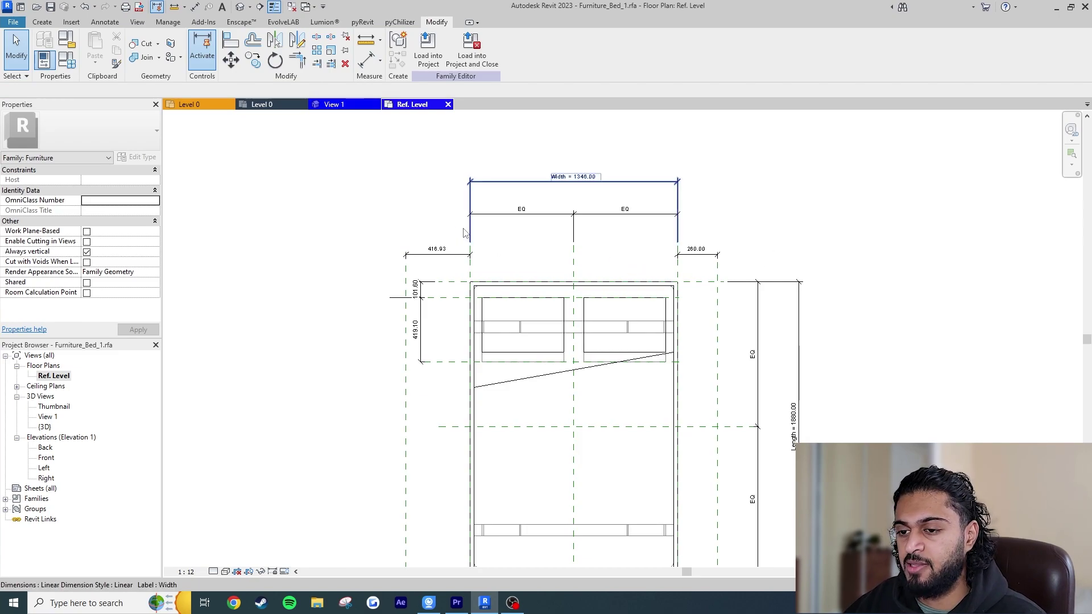
middle_click_drag(457, 235, 435, 231)
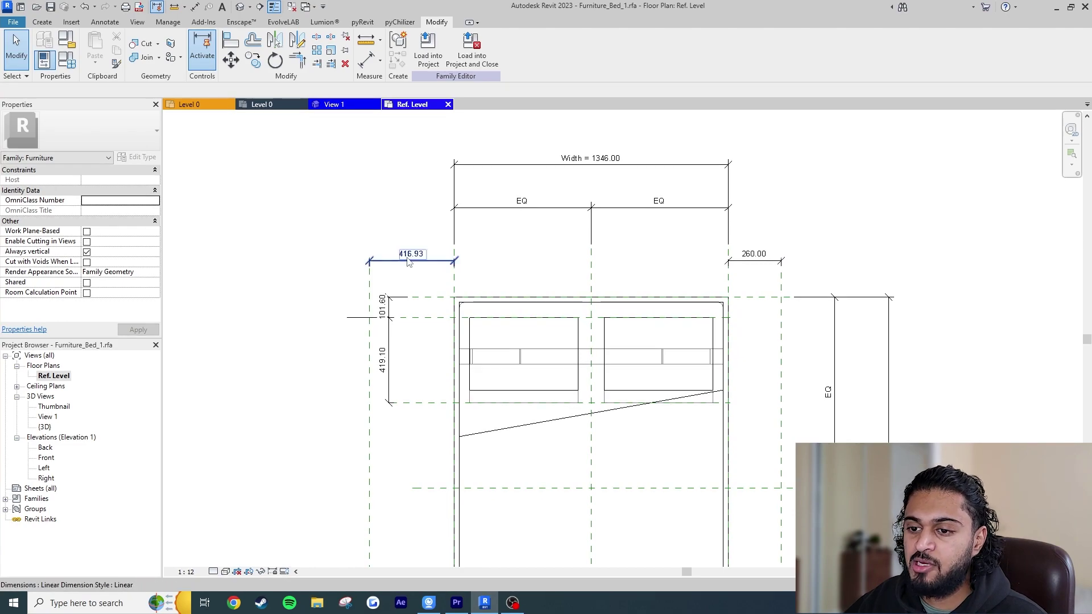
scroll(408, 257, "up", 2)
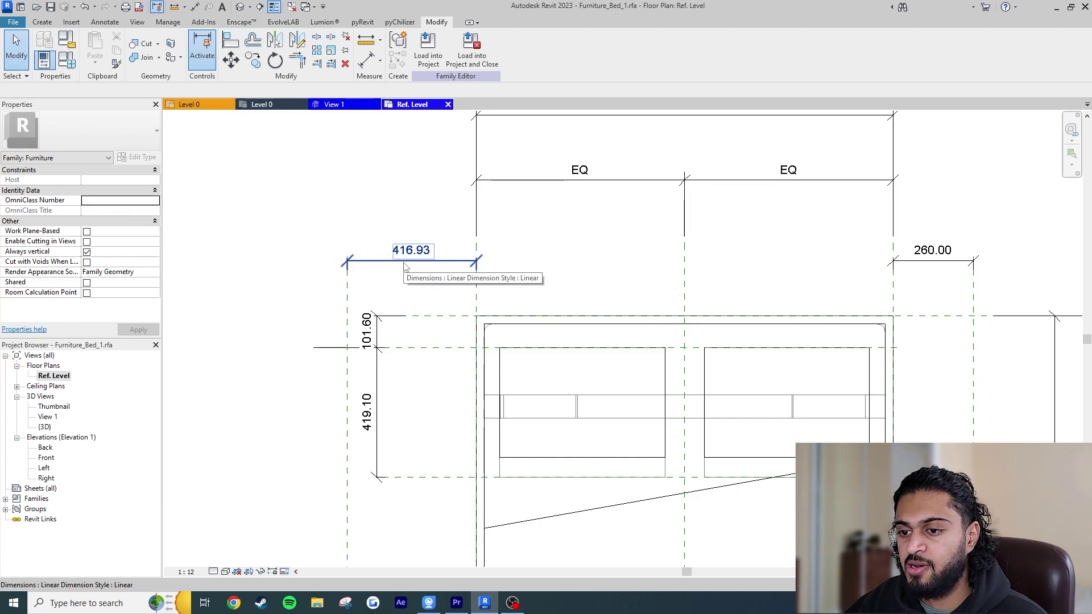
left_click(405, 263)
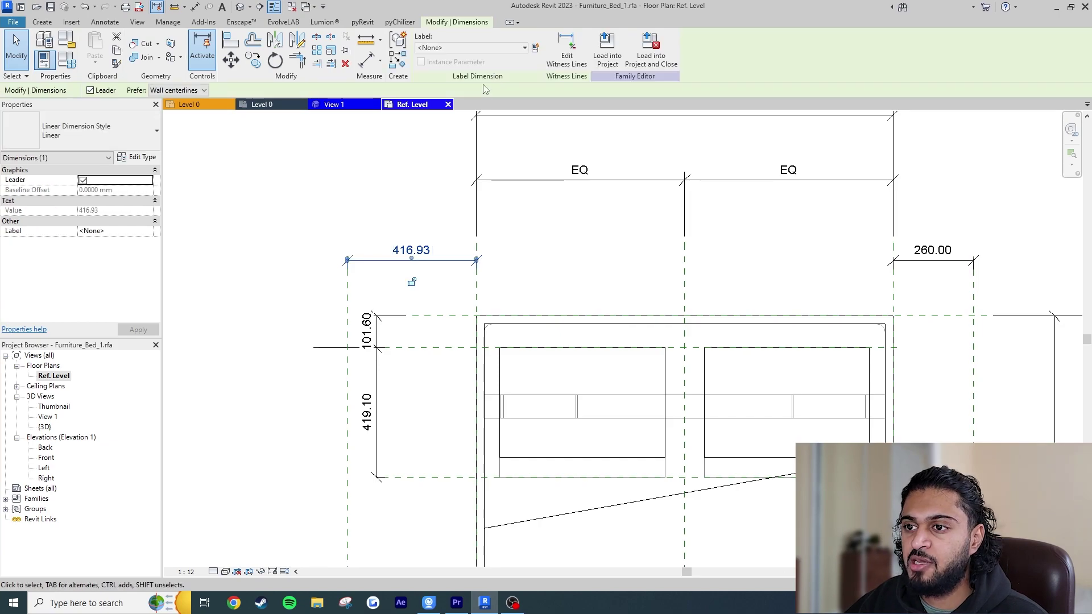
left_click(535, 49)
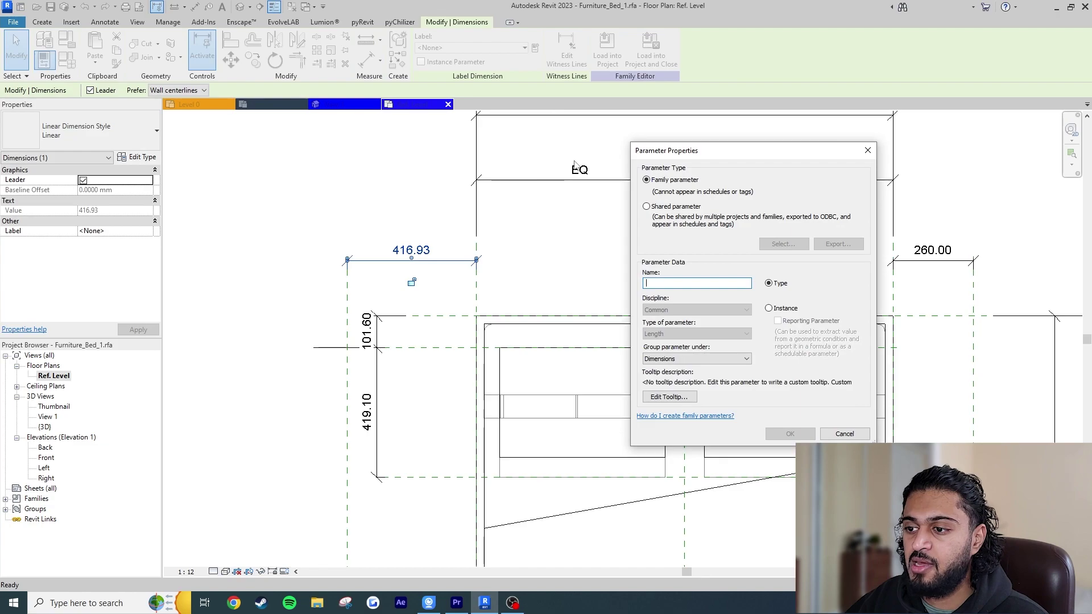
type("Circ")
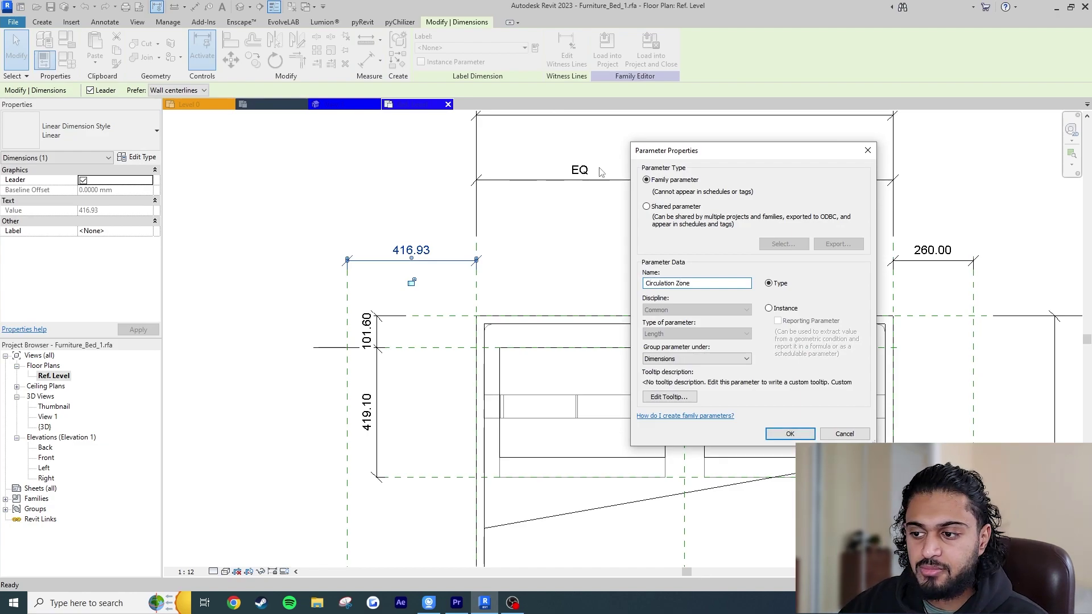
type("ulation Zone")
left_click(791, 434)
left_click(370, 209)
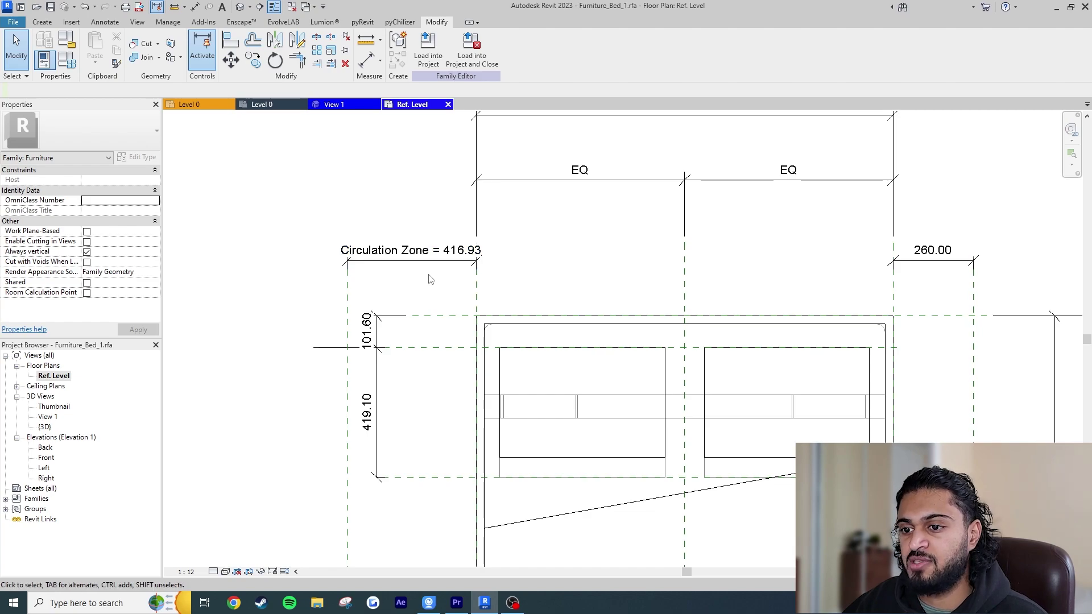
Step: Label the right offset dimension with the existing Circulation Zone parameter
scroll(431, 279, "down", 2)
scroll(500, 275, "up", 1)
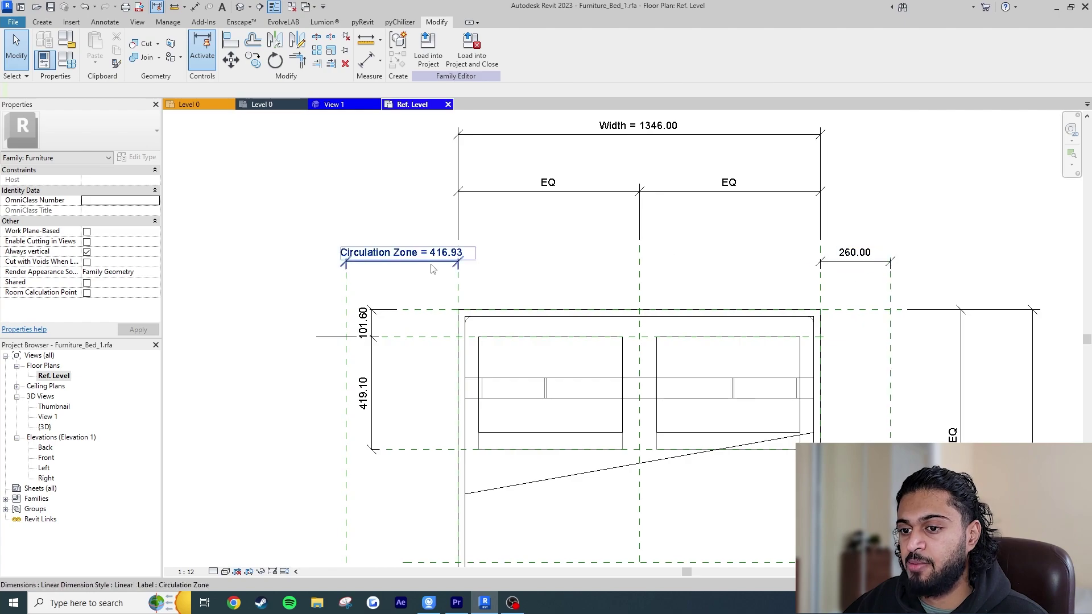
left_click(852, 261)
left_click(492, 48)
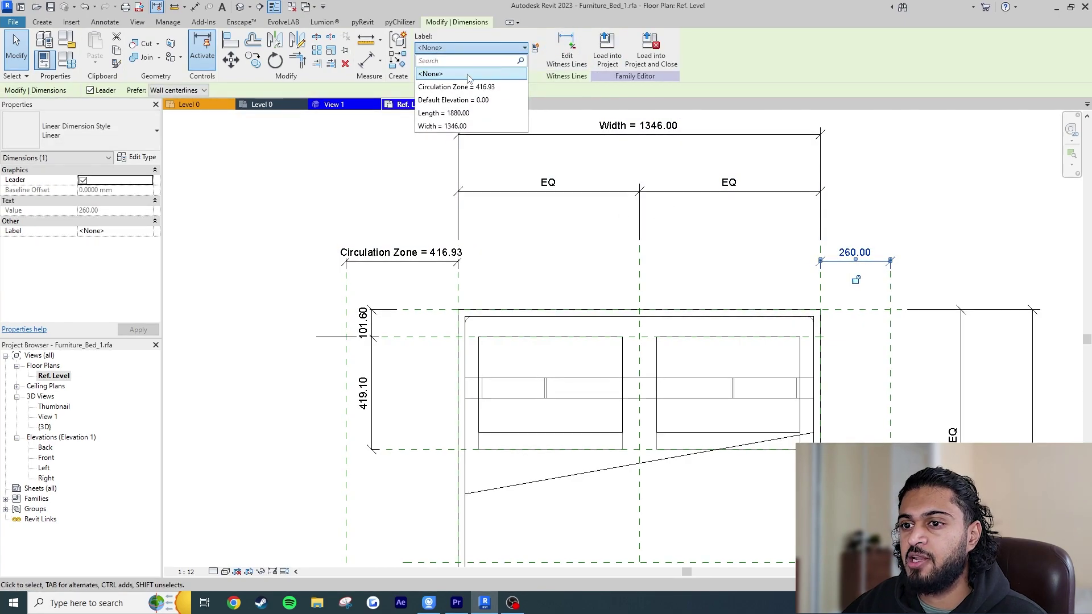
left_click(456, 87)
left_click(880, 196)
Step: Assign the Circulation Zone parameter to the offset dimension below the bed's foot
scroll(887, 284, "down", 3)
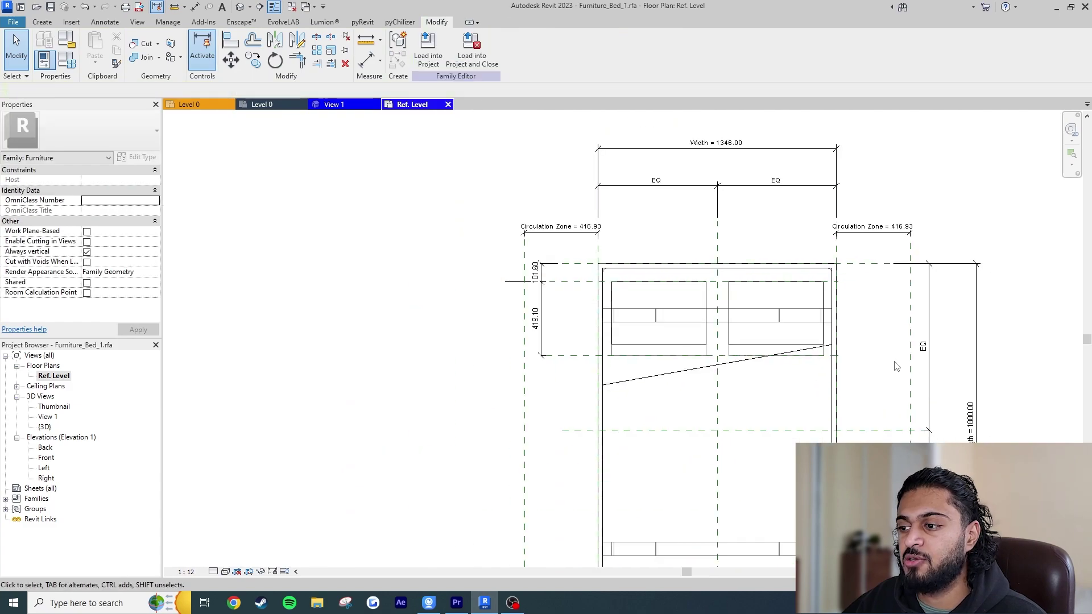
scroll(796, 360, "up", 2)
left_click(441, 479)
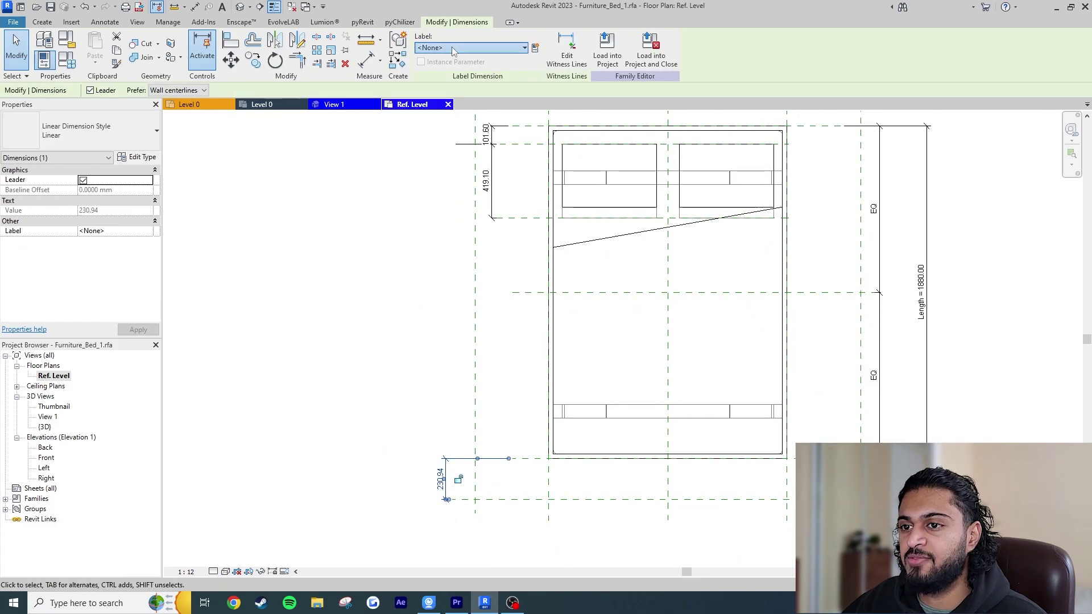
left_click(489, 48)
left_click(455, 86)
scroll(738, 209, "down", 2)
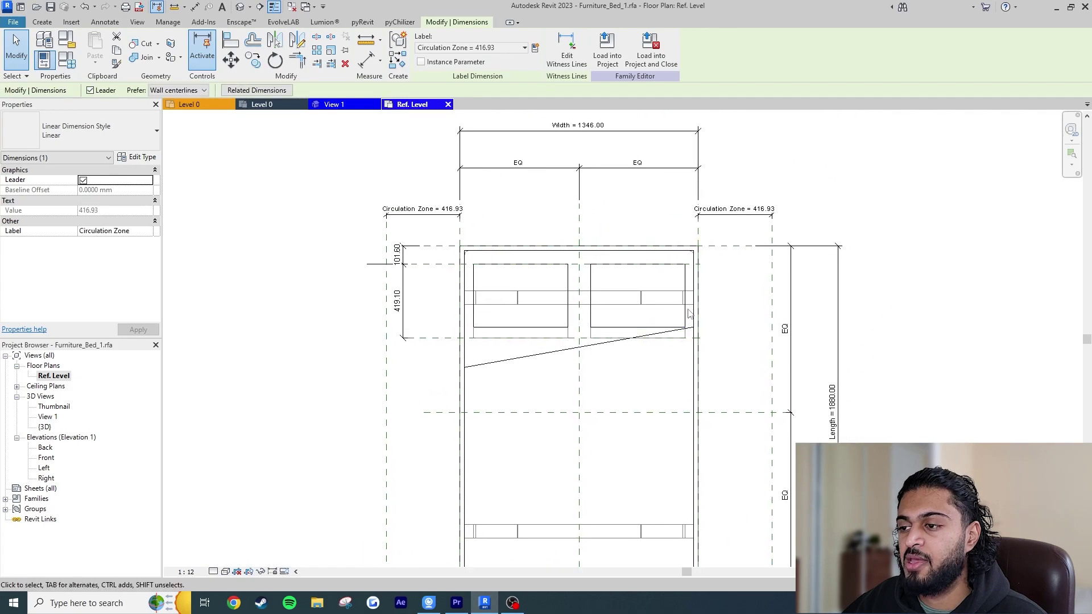
left_click(882, 276)
scroll(862, 236, "down", 1)
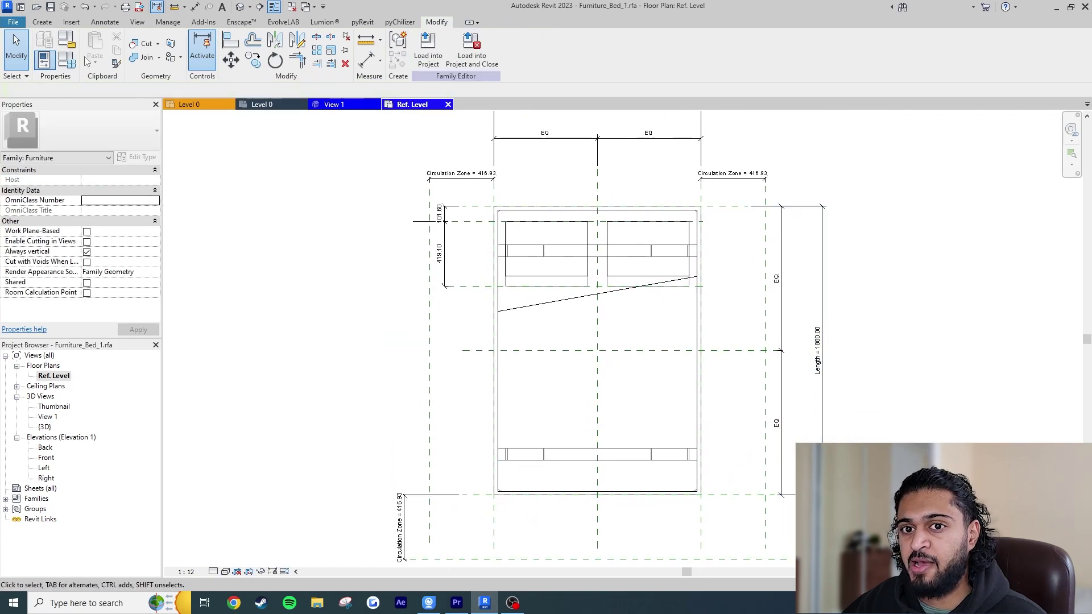
Step: Set the Circulation Zone parameter to 700 mm in the family types and apply it
left_click(67, 59)
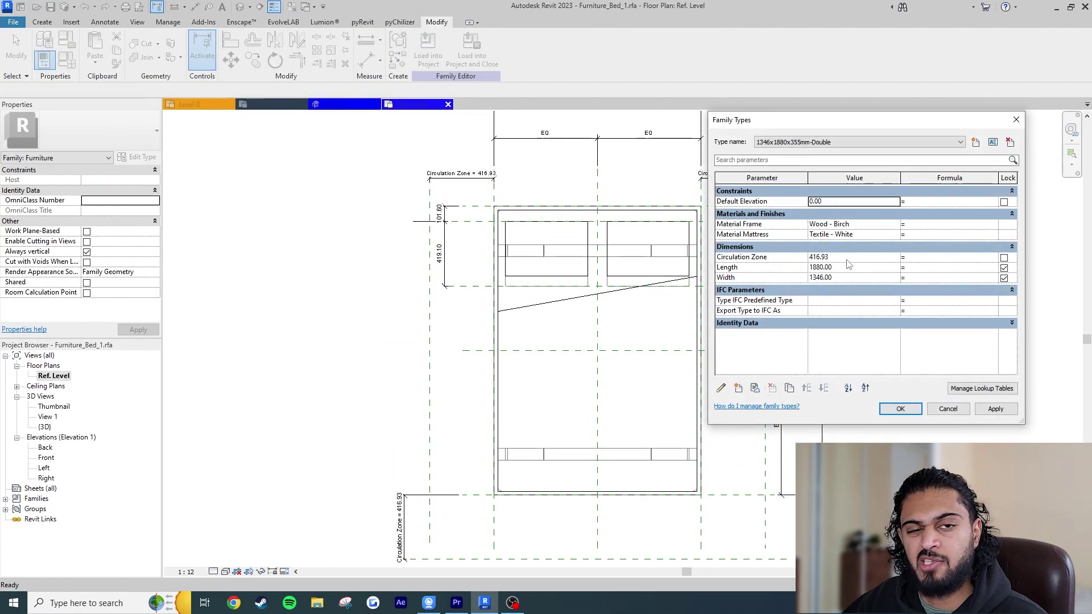
left_click(847, 258)
type("700.00")
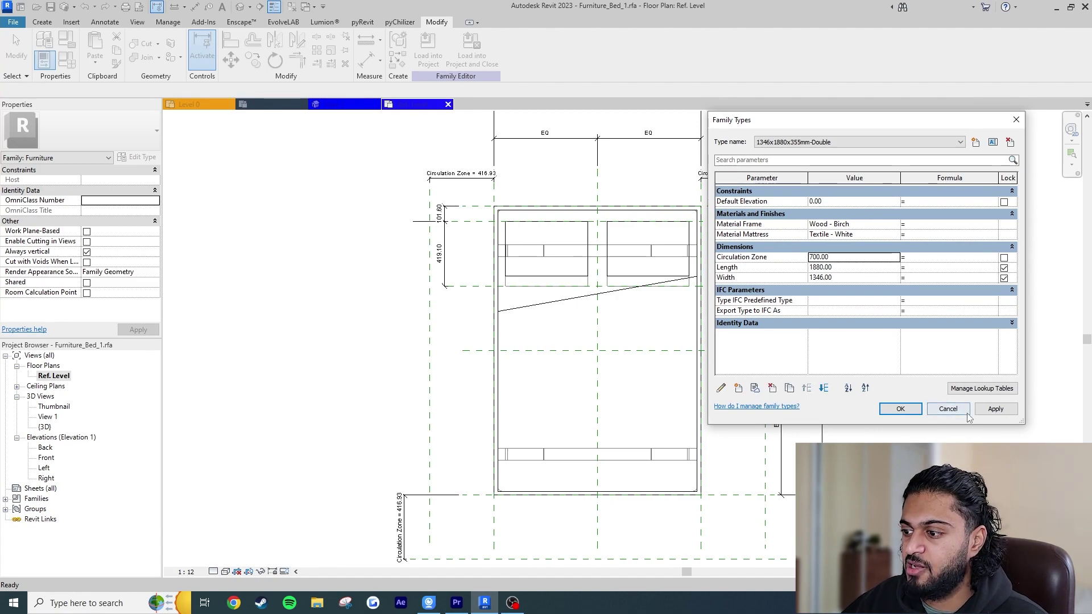
left_click(995, 409)
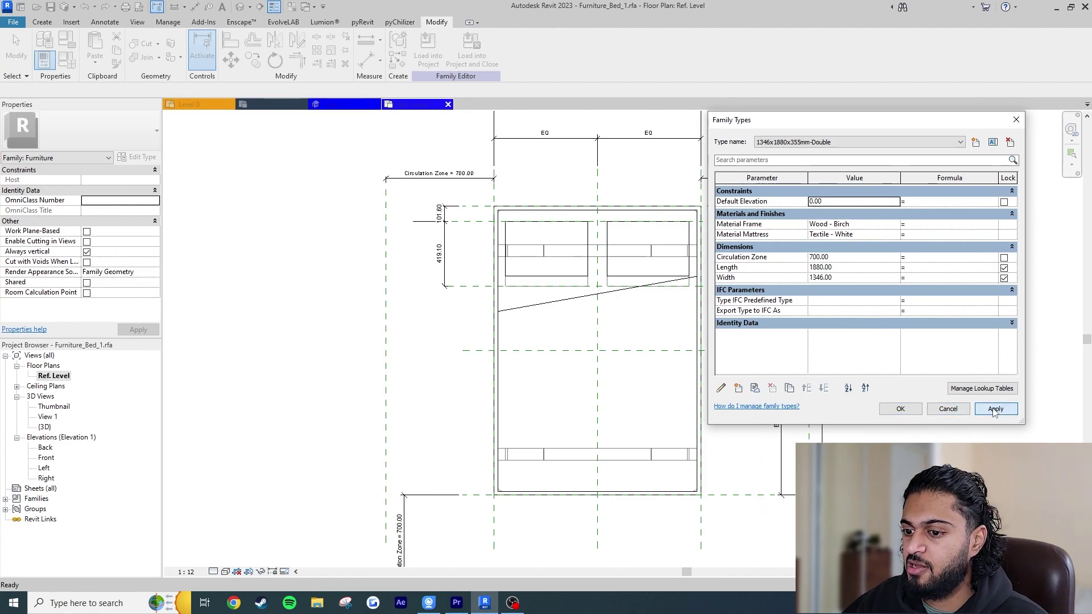
left_click(900, 408)
scroll(882, 336, "down", 2)
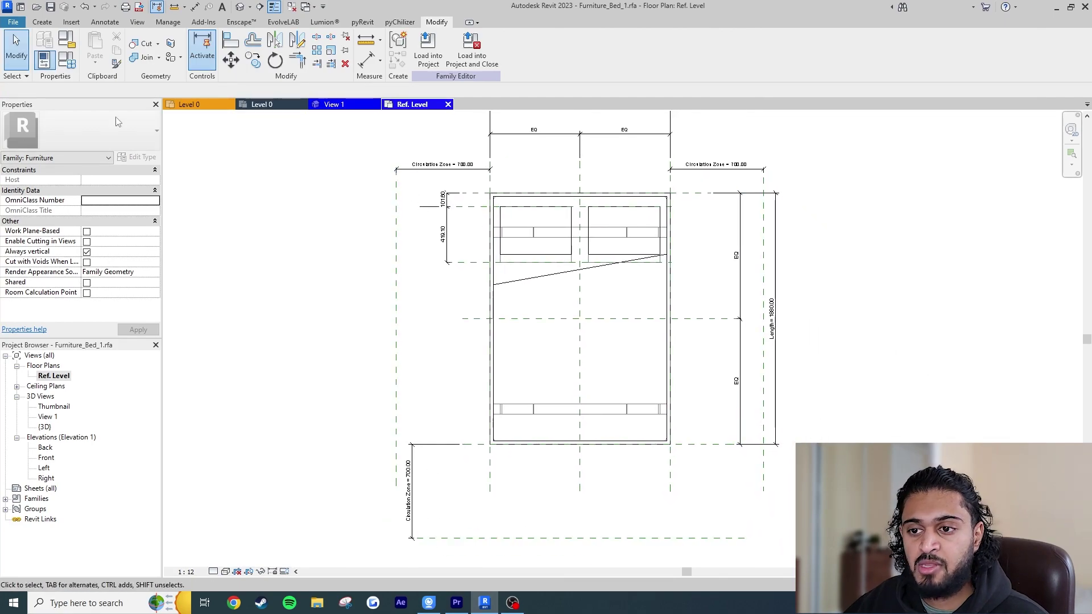
Step: Pick symbolic lines along the left, bottom and right circulation zone reference planes and lock each line to its plane
left_click(42, 22)
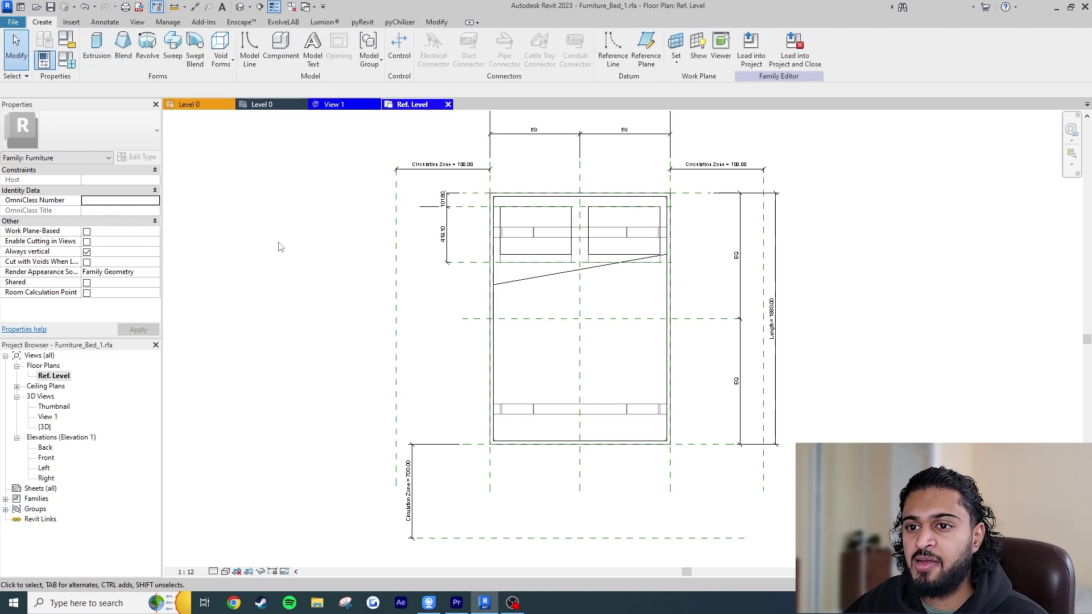
left_click(109, 22)
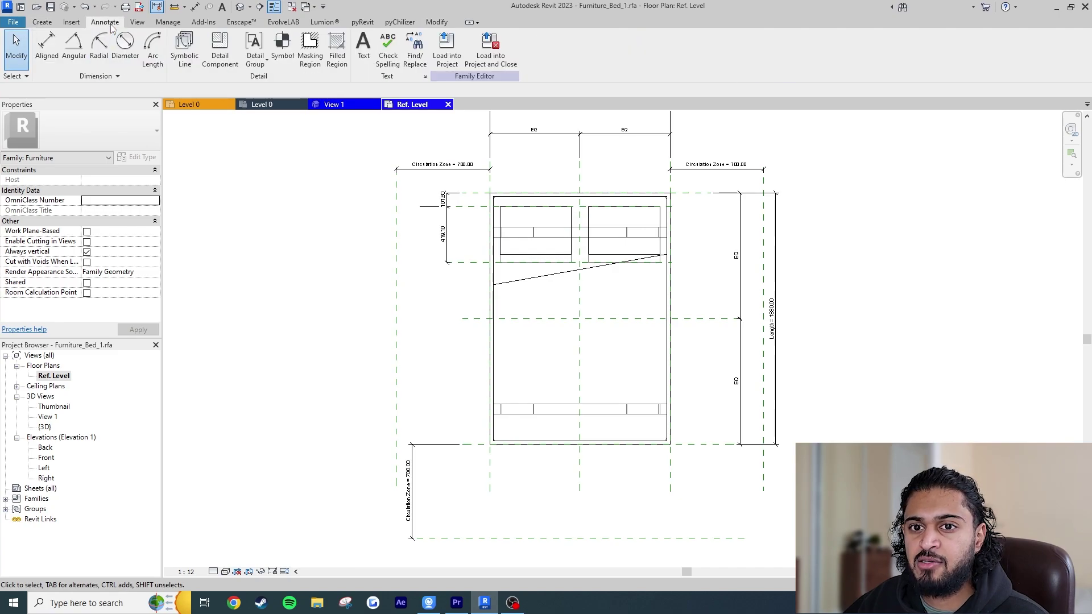
left_click(184, 50)
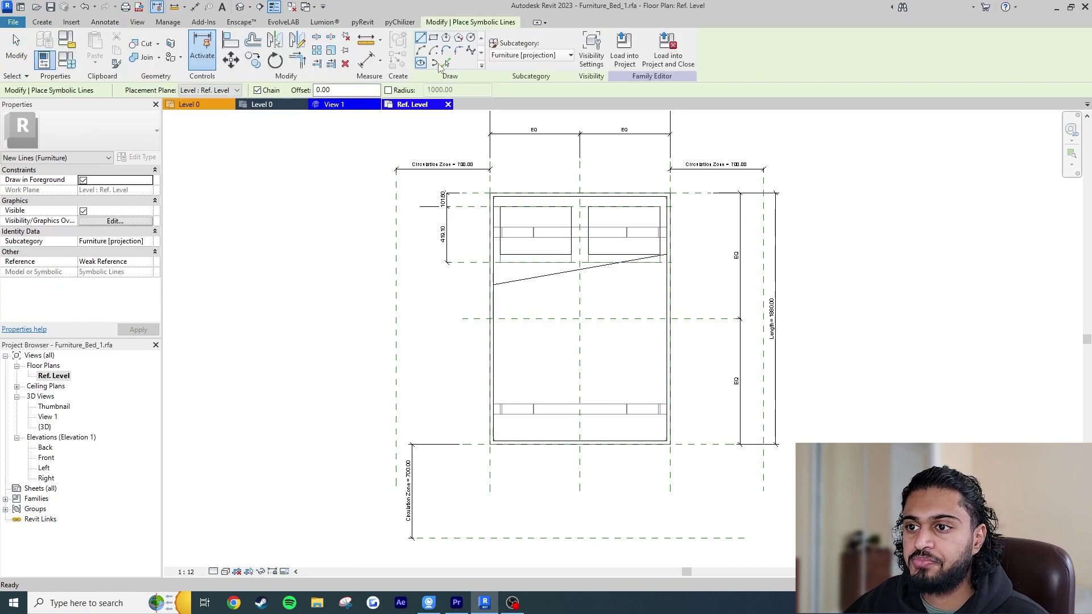
left_click(446, 63)
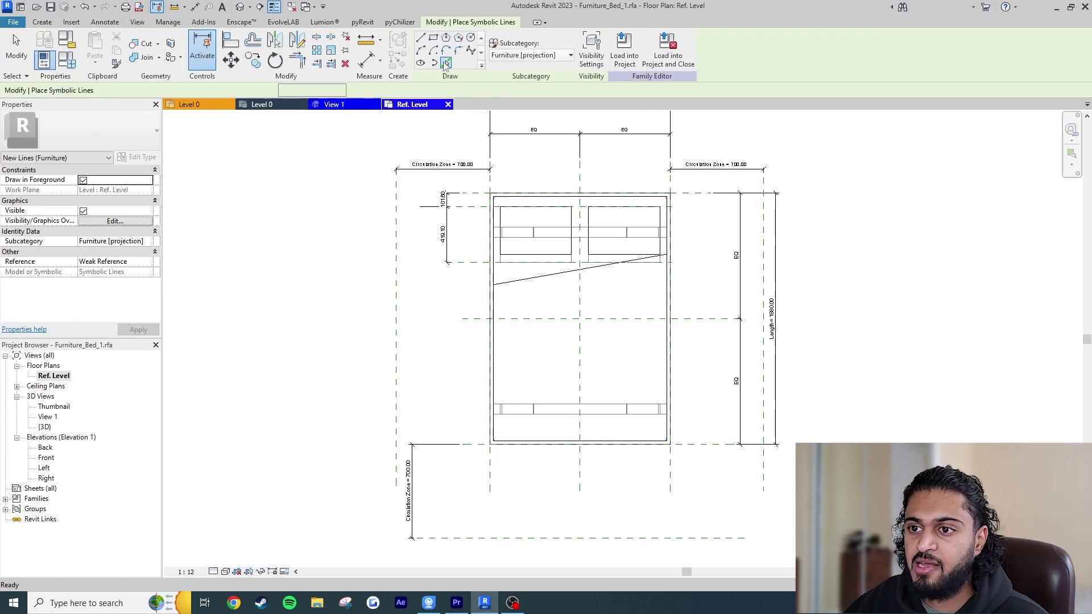
left_click(397, 205)
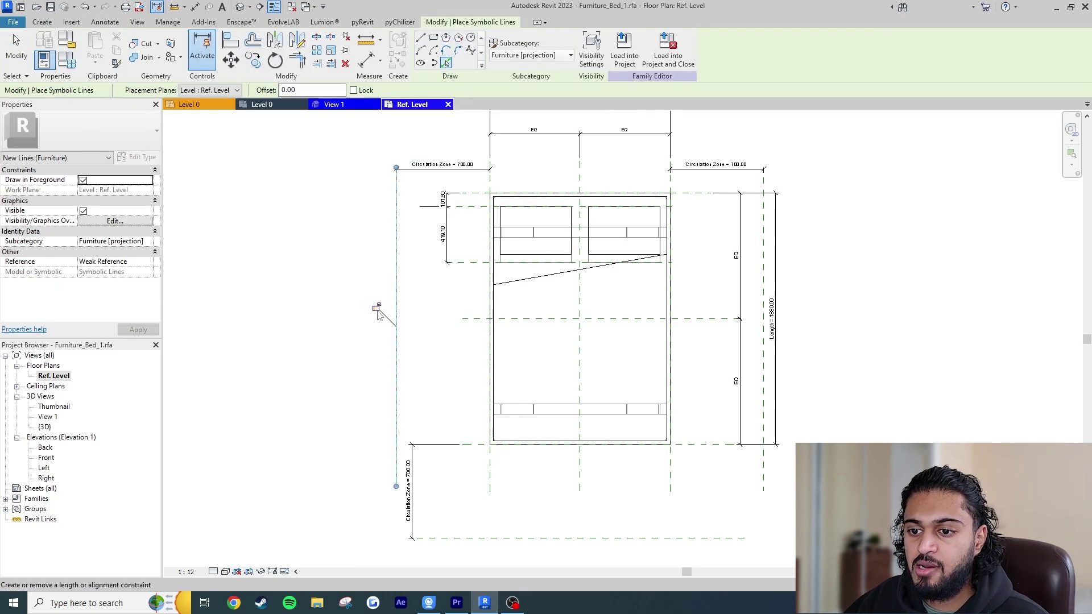
left_click(513, 538)
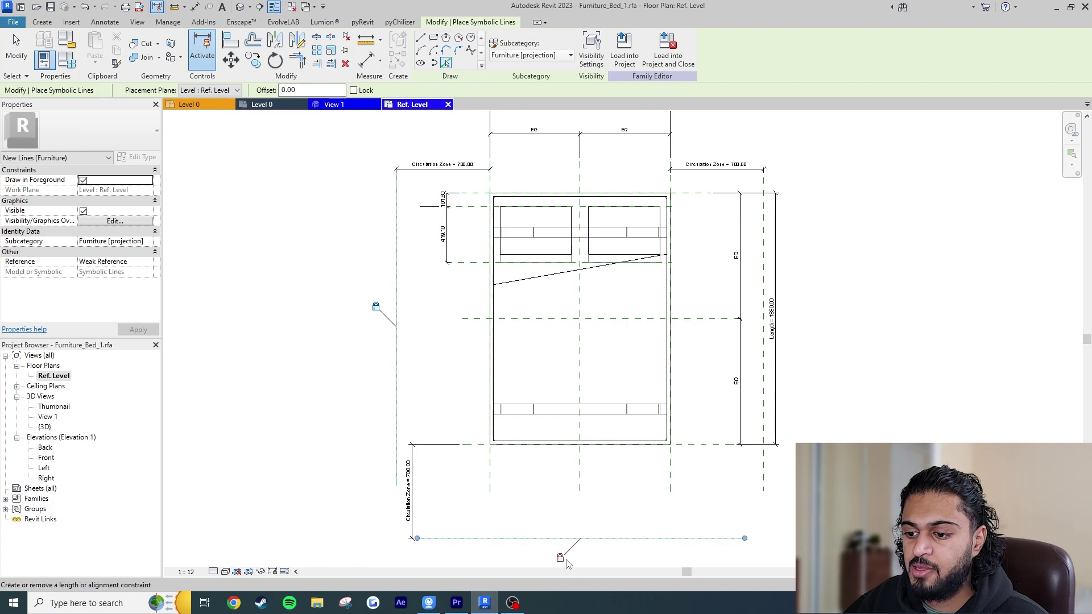
left_click(762, 485)
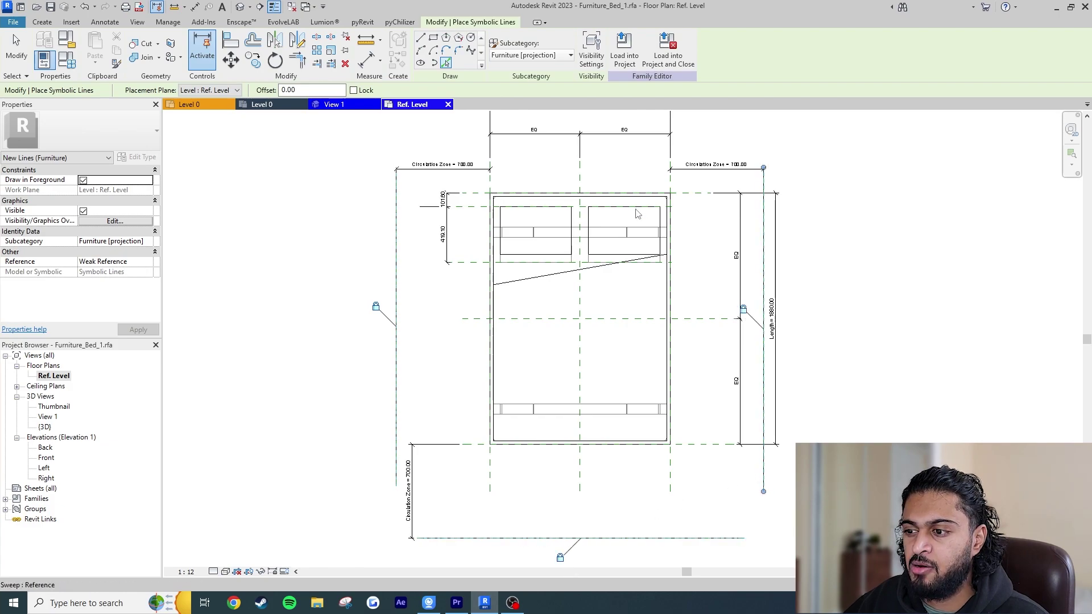
Step: Pick a symbolic line along the reference plane at the head of the bed and lock it
middle_click_drag(505, 169, 510, 191)
scroll(662, 218, "up", 3)
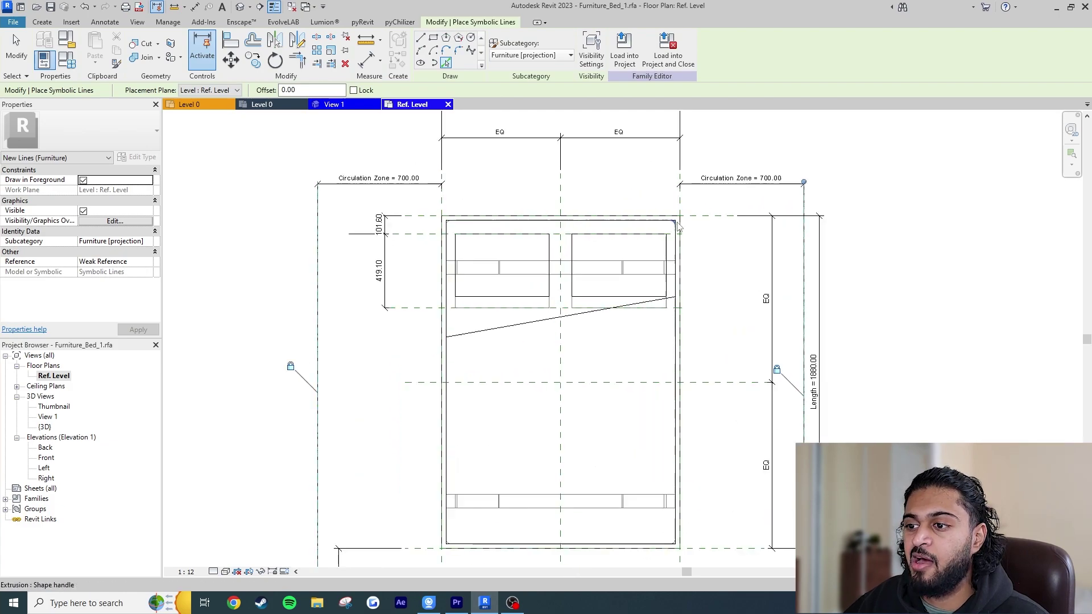
left_click(712, 216)
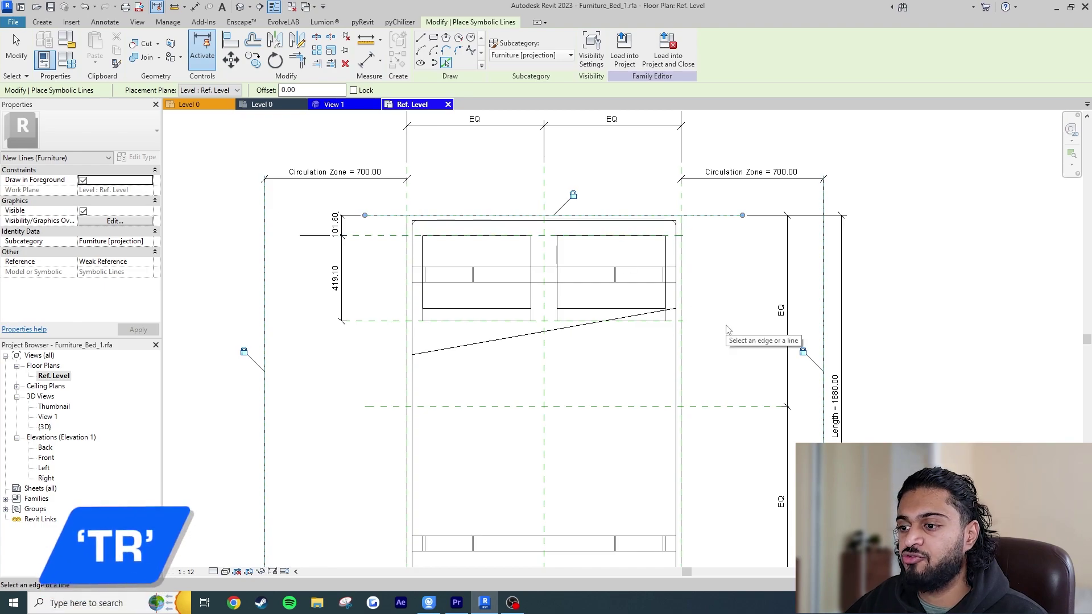
Step: Trim the four symbolic lines to each other at their corners to form a closed rectangle around the bed
key("t")
key("r")
left_click(374, 217)
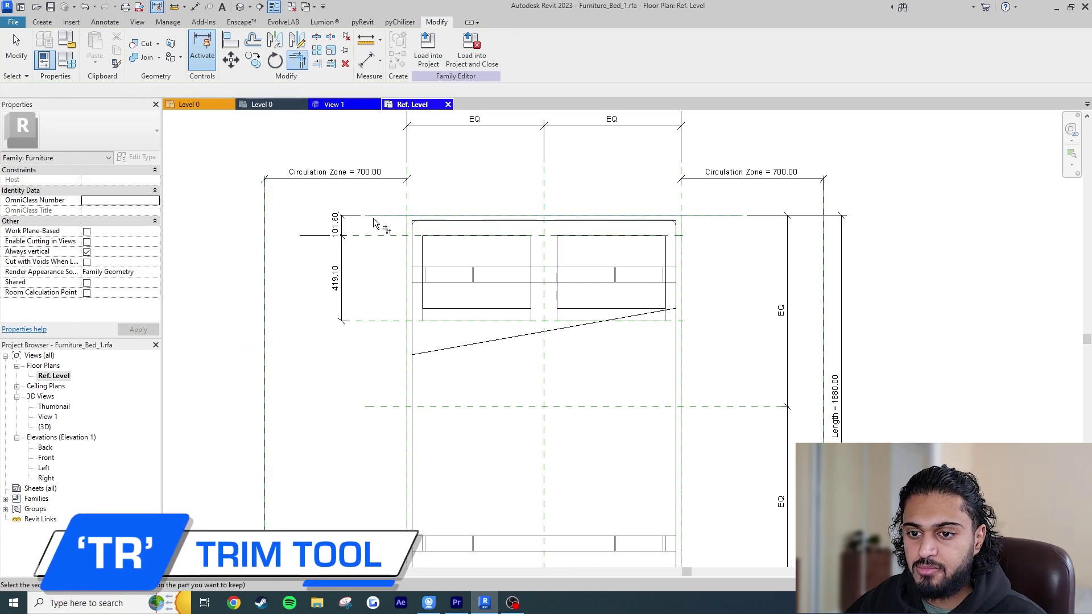
left_click(267, 256)
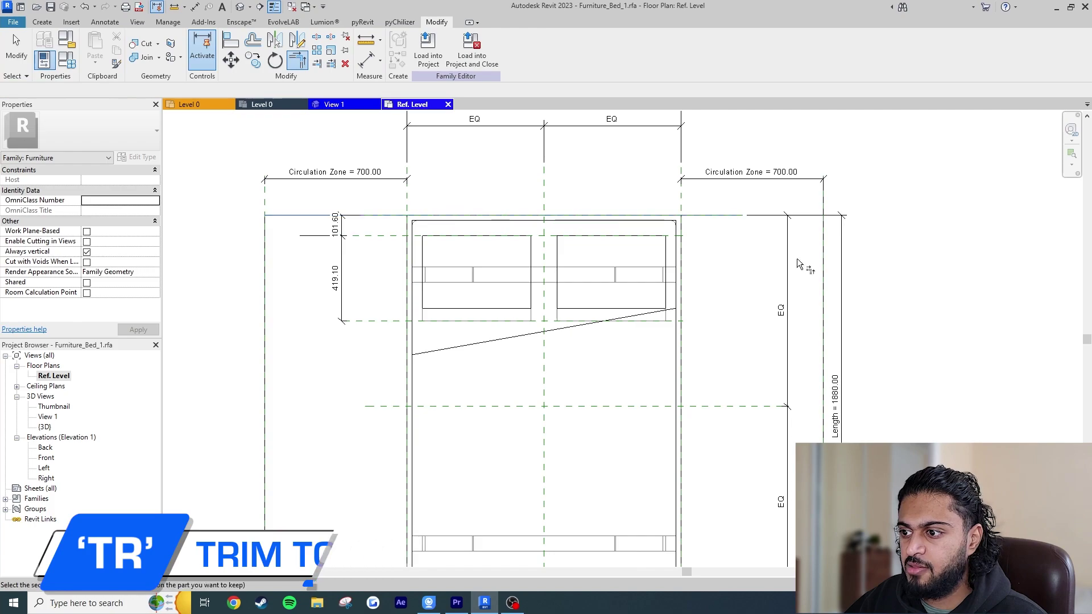
scroll(799, 264, "down", 1)
middle_click_drag(825, 364, 830, 226)
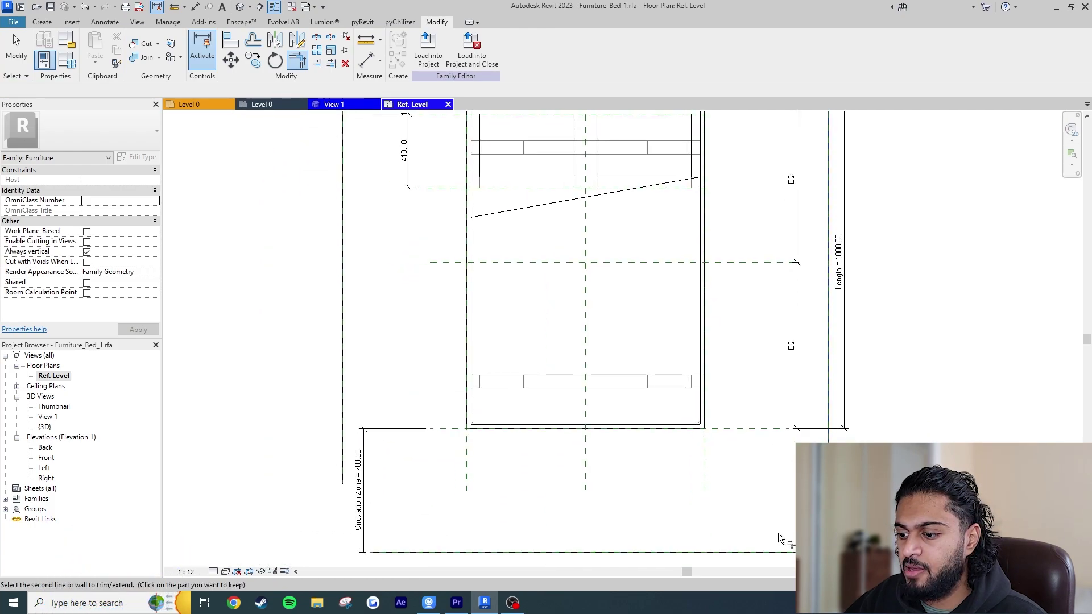
left_click(768, 551)
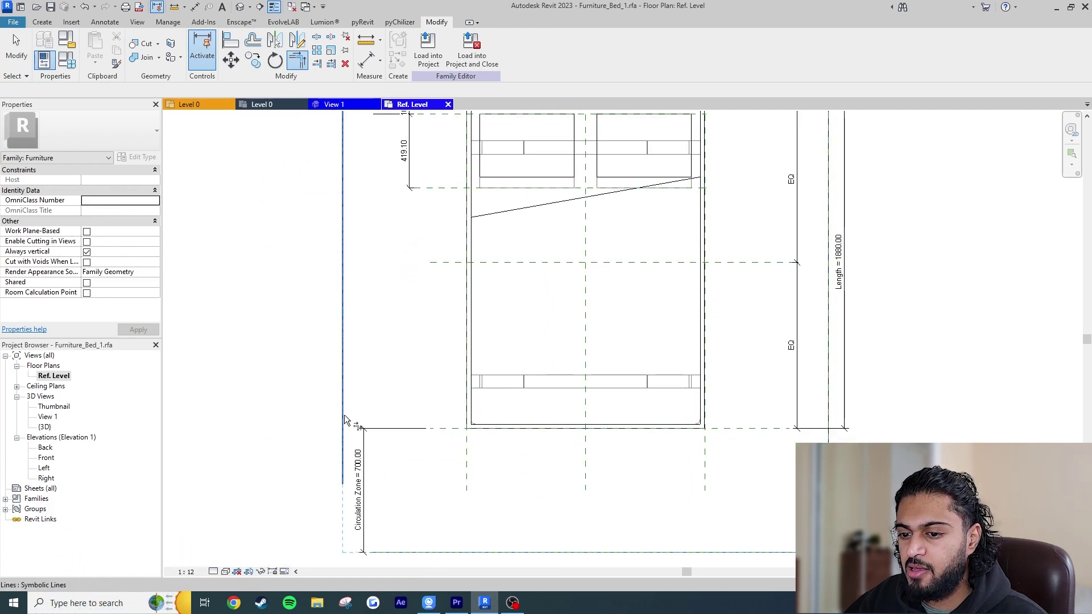
left_click(344, 419)
scroll(338, 389, "down", 3)
key("Escape")
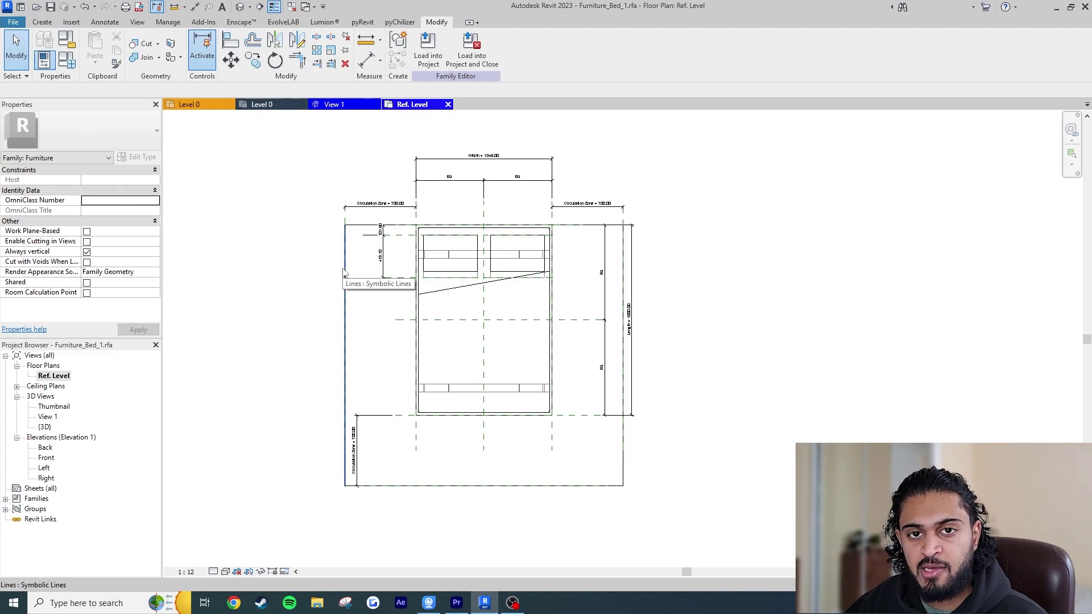
key("Tab")
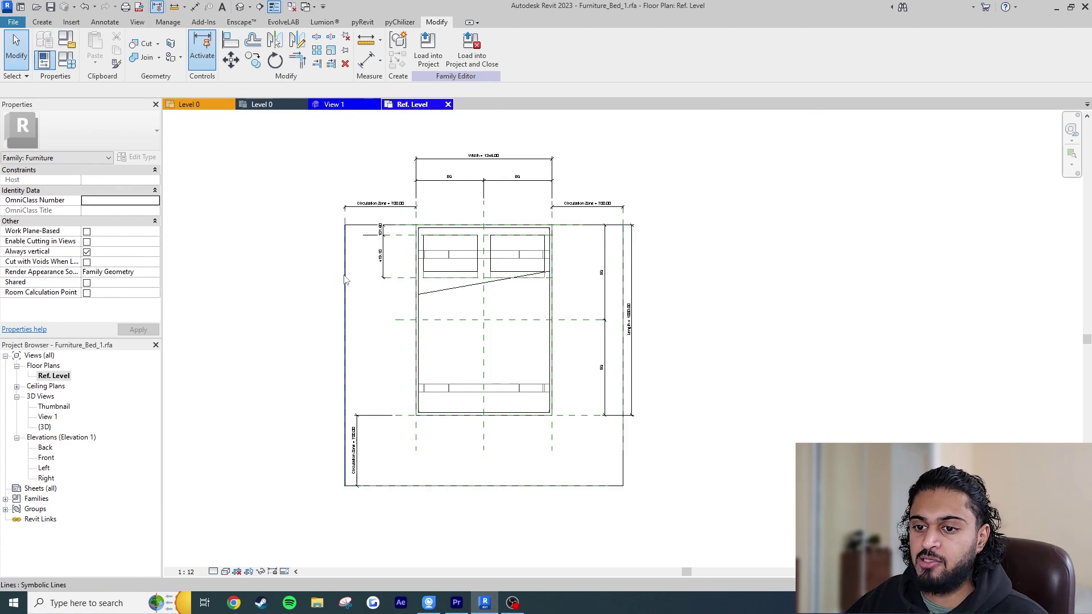
left_click(343, 273)
key("Escape")
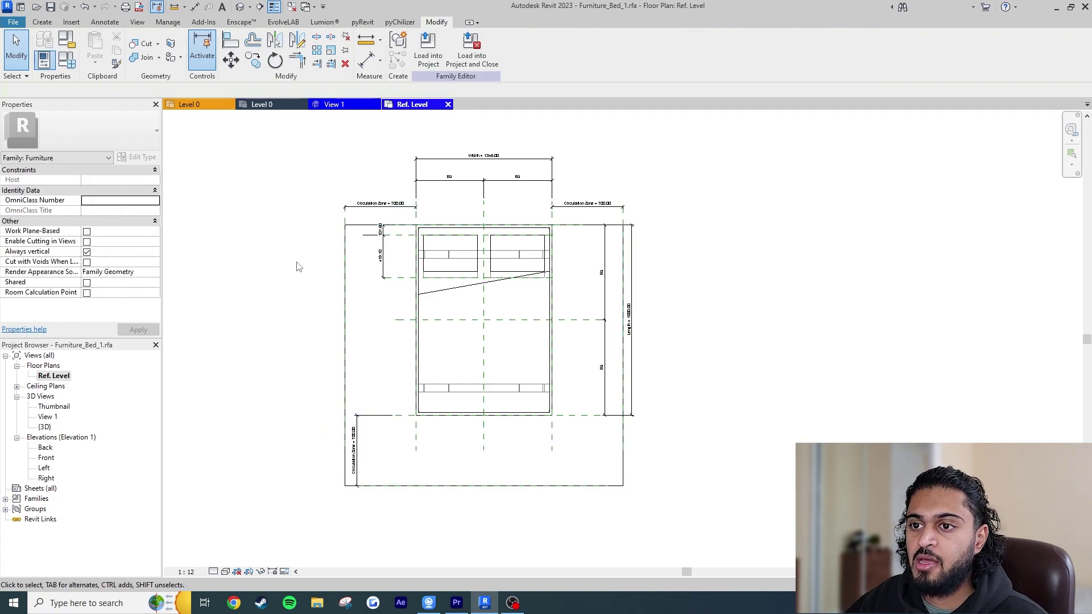
Step: Load the bed family into Project1, overwriting the existing version
left_click(427, 60)
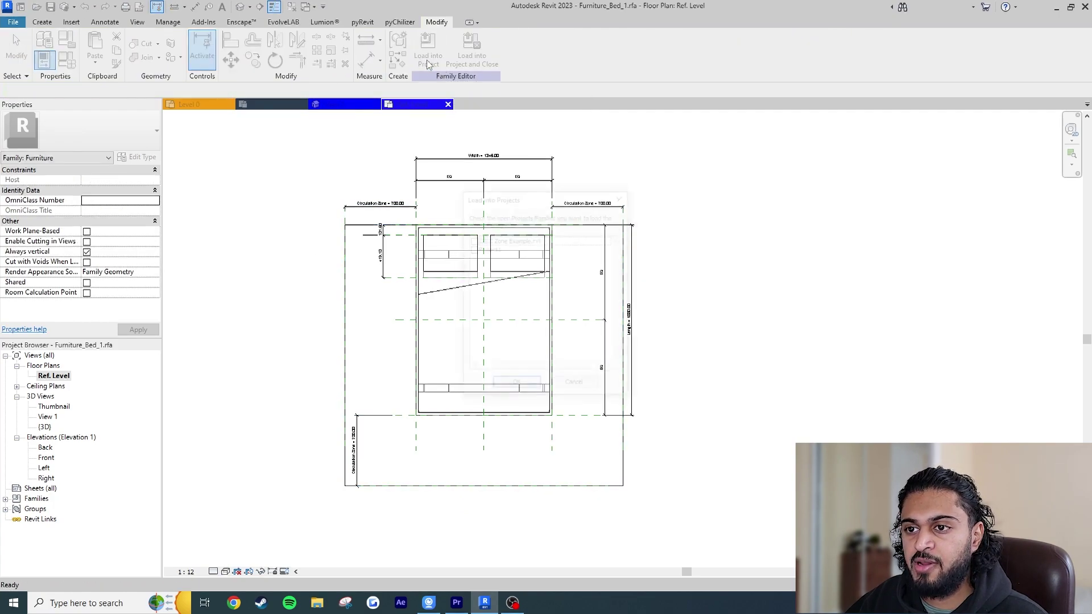
left_click(472, 249)
left_click(516, 386)
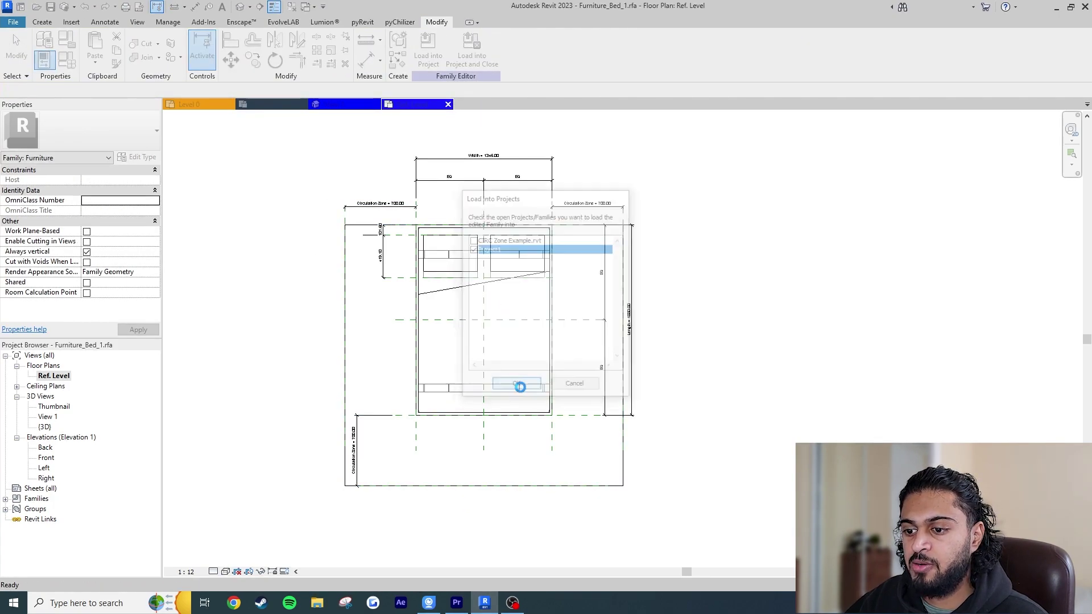
left_click(514, 262)
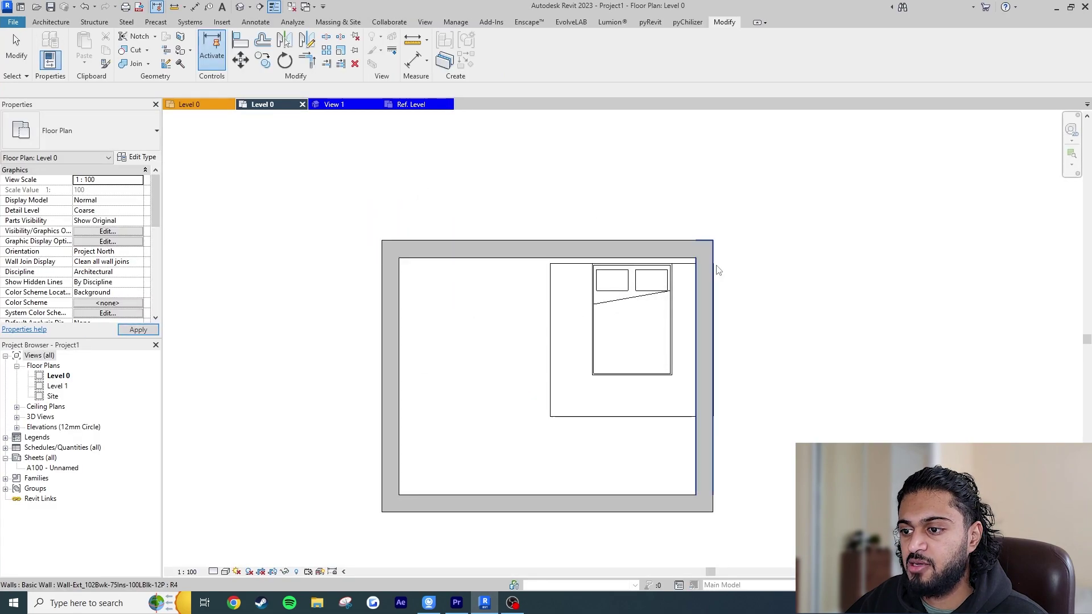
Step: Move the bed away from the right wall so its circulation zone fits inside the room
left_click(658, 283)
left_click_drag(658, 282, 605, 296)
key("Escape")
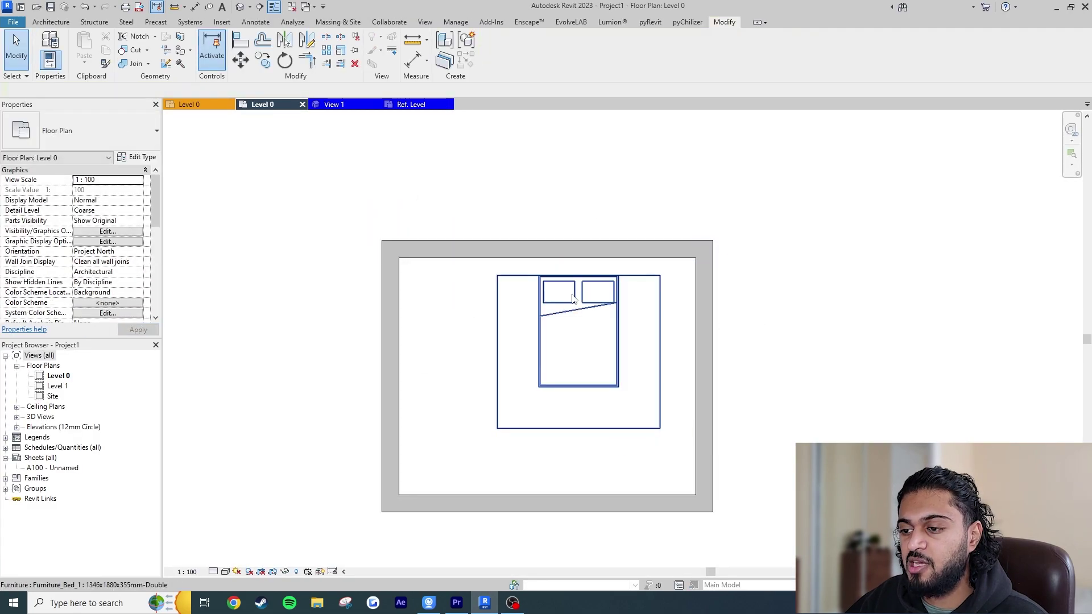
Step: Switch the bed to the 965x1880x355mm-Twin type, and from that to the 1525x2007x355mm-Queen type
left_click(578, 342)
left_click(100, 127)
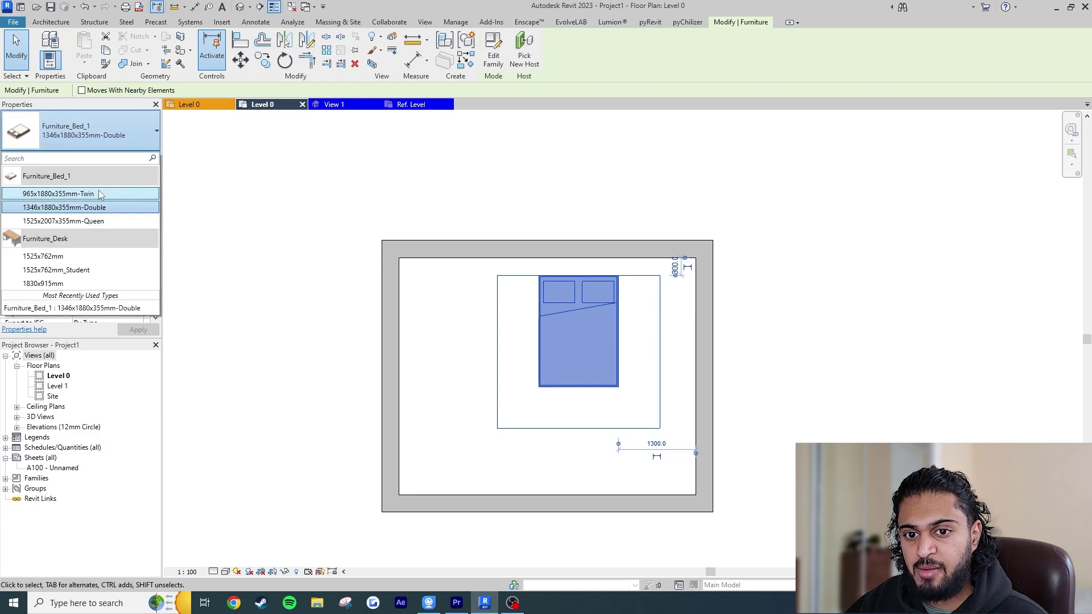
left_click(34, 194)
left_click(130, 131)
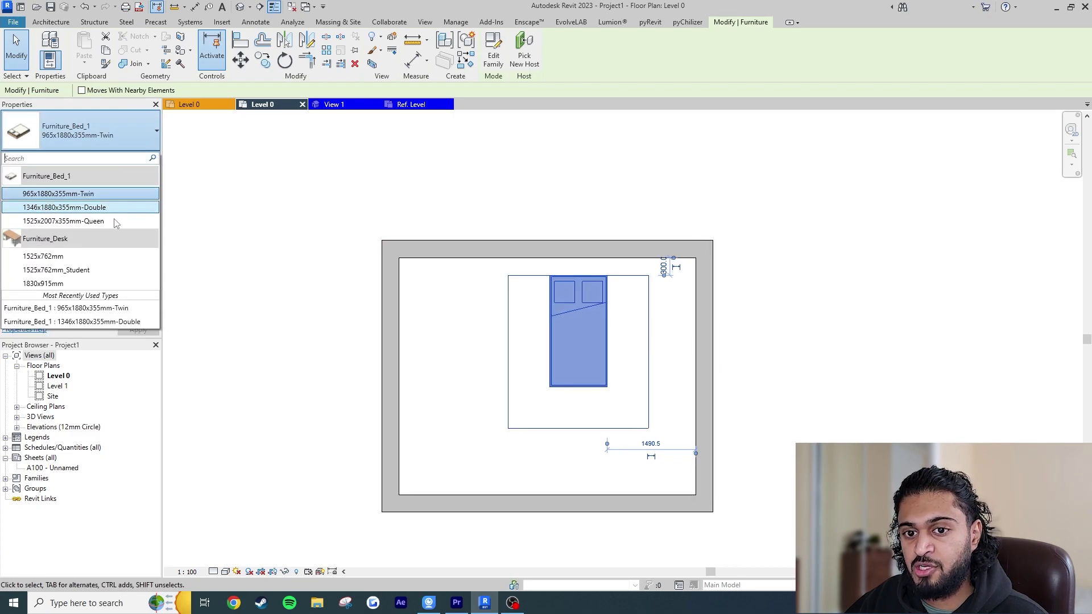
left_click(34, 213)
left_click(569, 163)
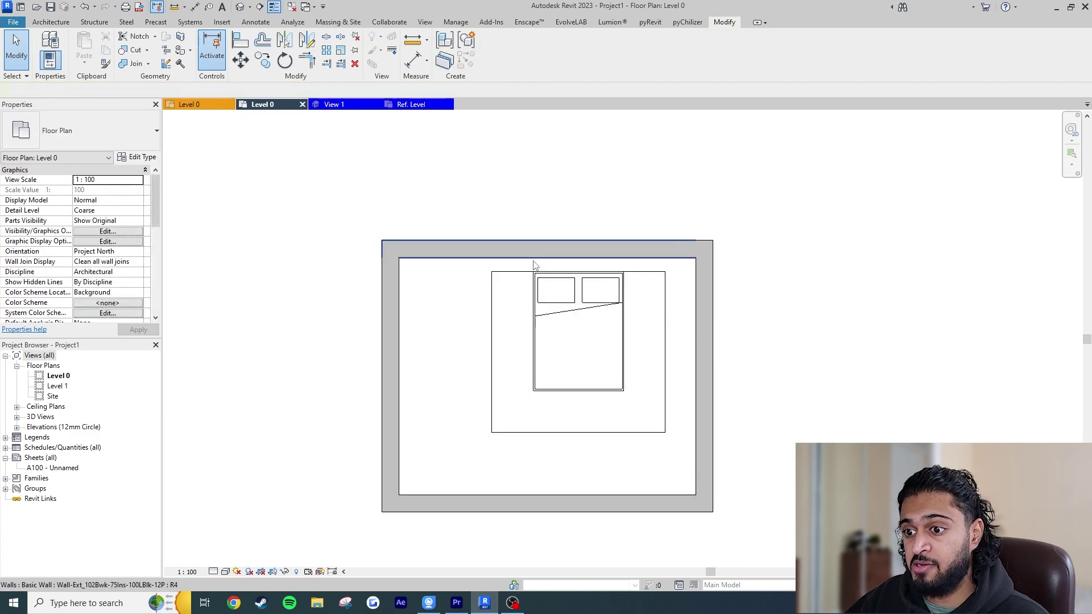
Step: Set the Circulation Zone of the Queen bed type to 500 mm and undo the change
left_click(551, 385)
left_click(145, 159)
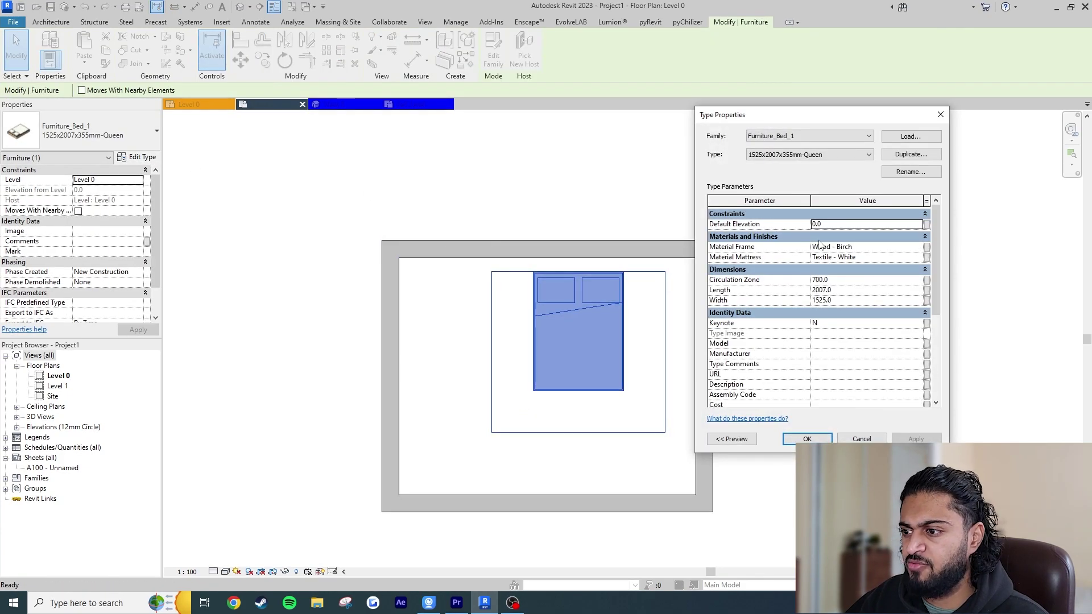
left_click(844, 279)
type("500")
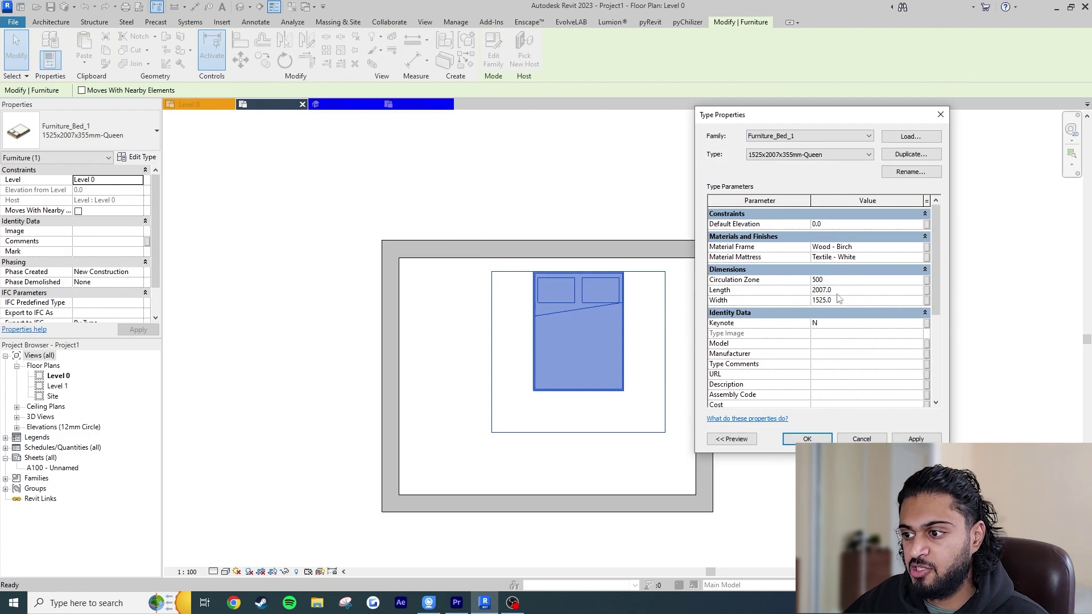
left_click(821, 440)
left_click(835, 444)
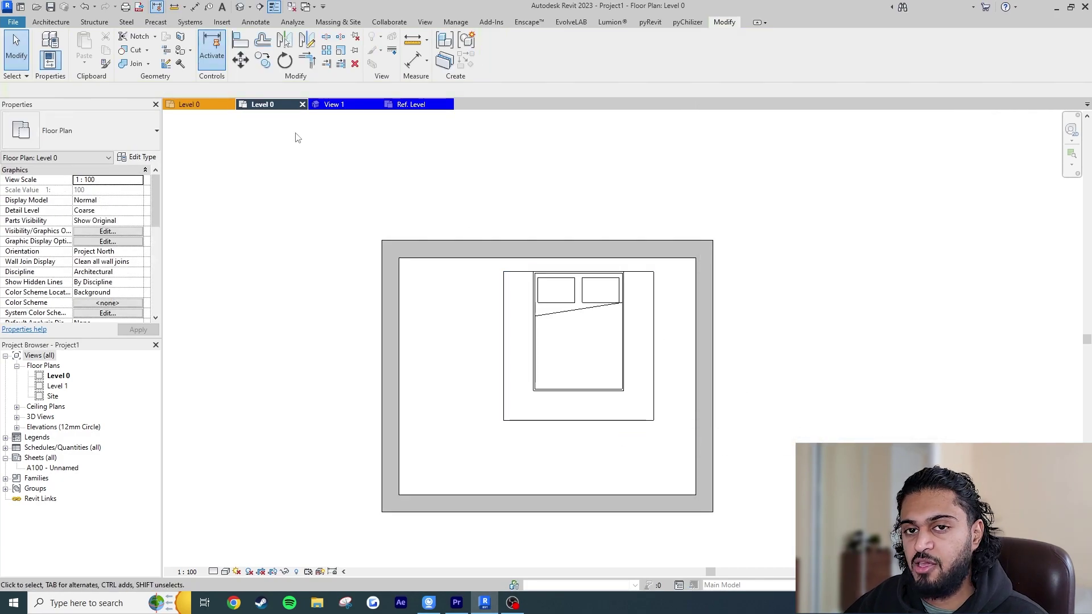
left_click(84, 7)
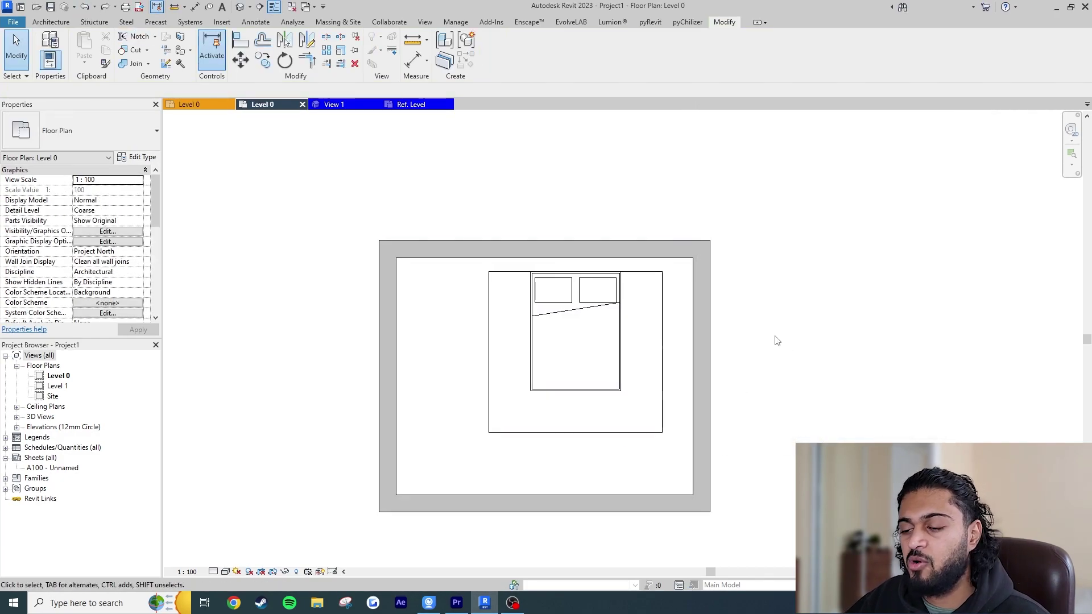
Step: Open the visibility/graphic overrides of the Level 0 plan and expand the Furniture model category to show its subcategories
middle_click_drag(748, 335, 747, 336)
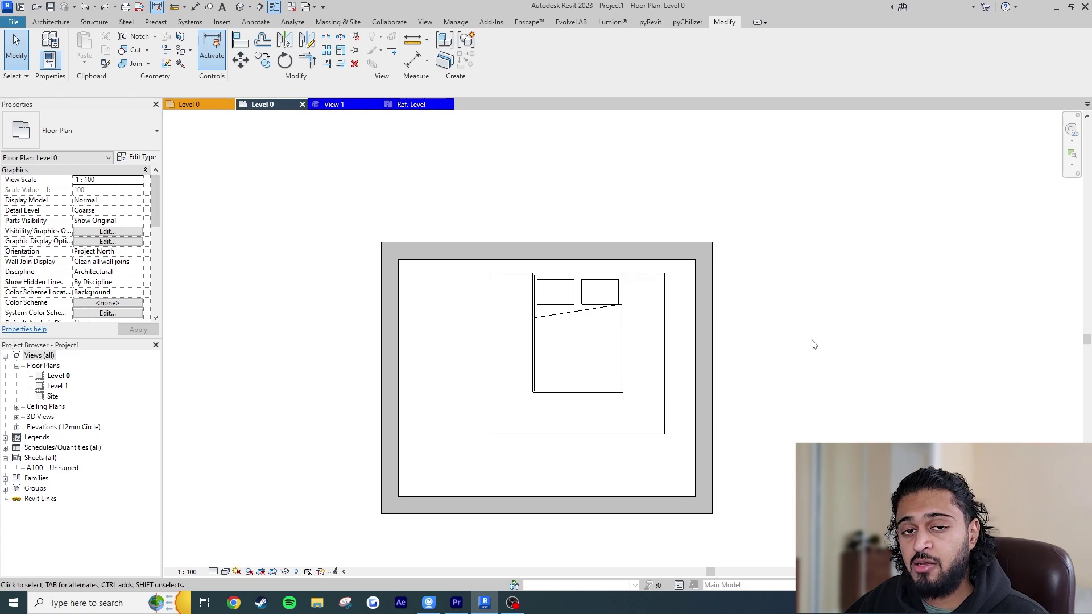
key("v")
key("g")
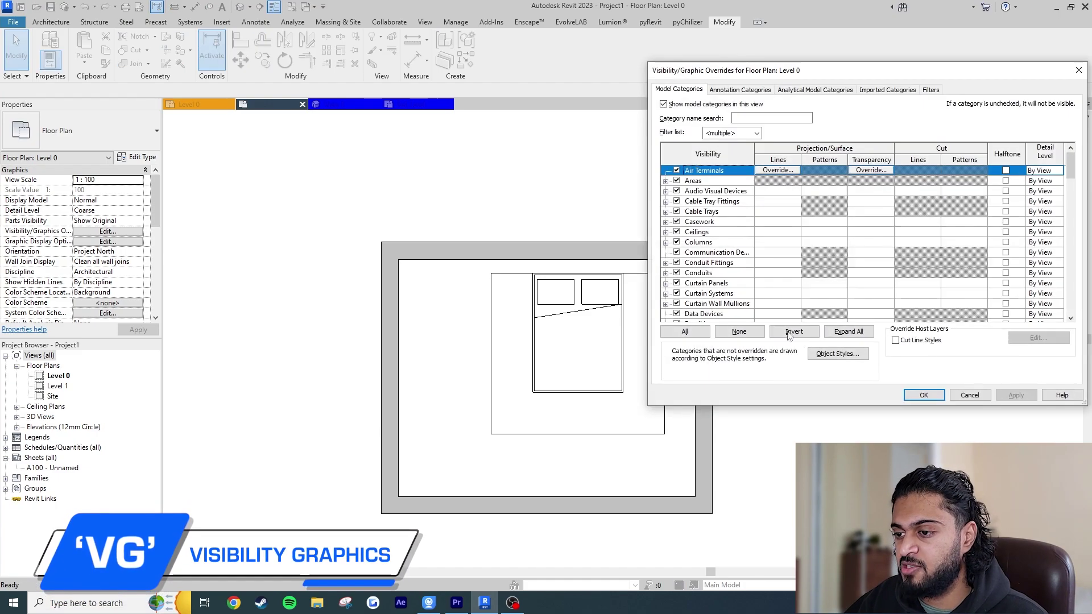
key("Down")
key("Down")
key("Down")
key("Down")
key("Down")
key("Down")
key("Down")
key("Down")
key("Down")
key("Down")
key("Down")
key("Down")
key("Down")
key("Down")
key("Down")
key("Down")
key("Down")
key("Down")
key("Down")
key("Down")
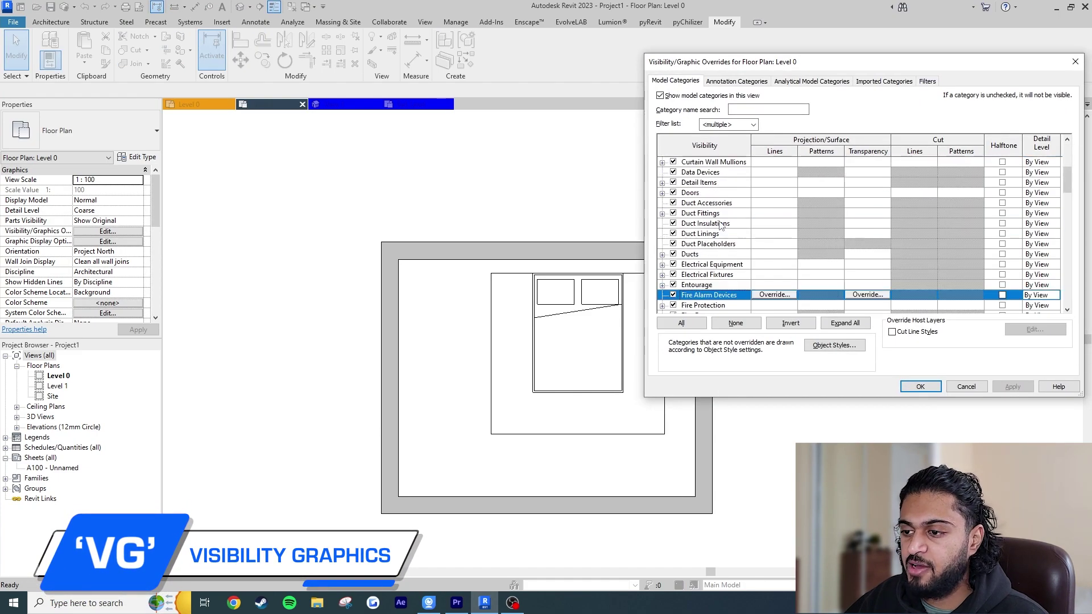
scroll(717, 228, "down", 2)
scroll(682, 273, "down", 1)
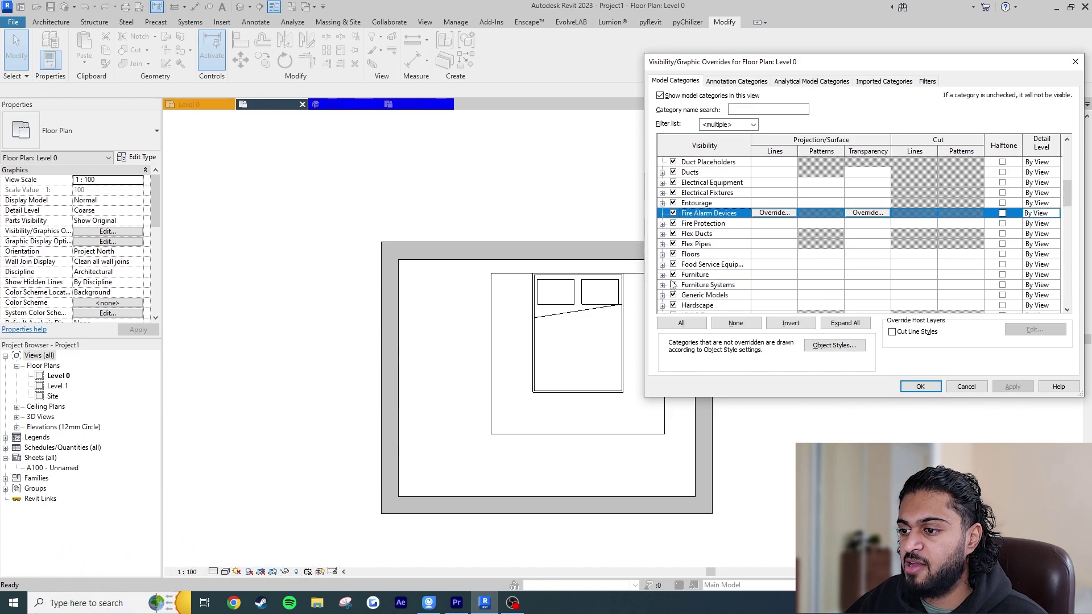
left_click(662, 275)
left_click(702, 276)
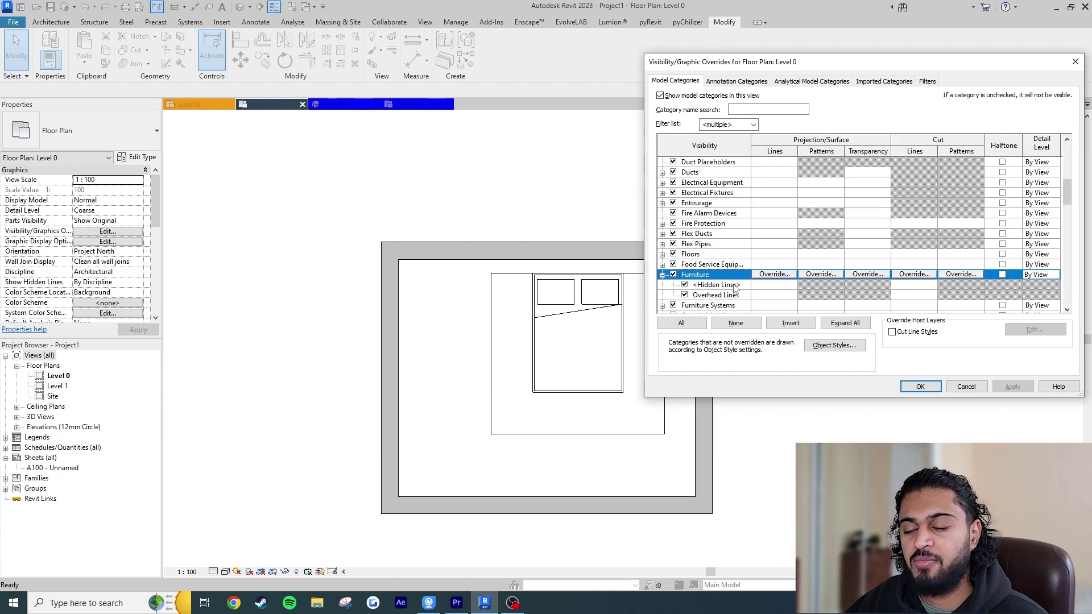
Step: Override the projection line color of the Furniture category to Red in the Level 0 plan and undo the change
left_click(775, 275)
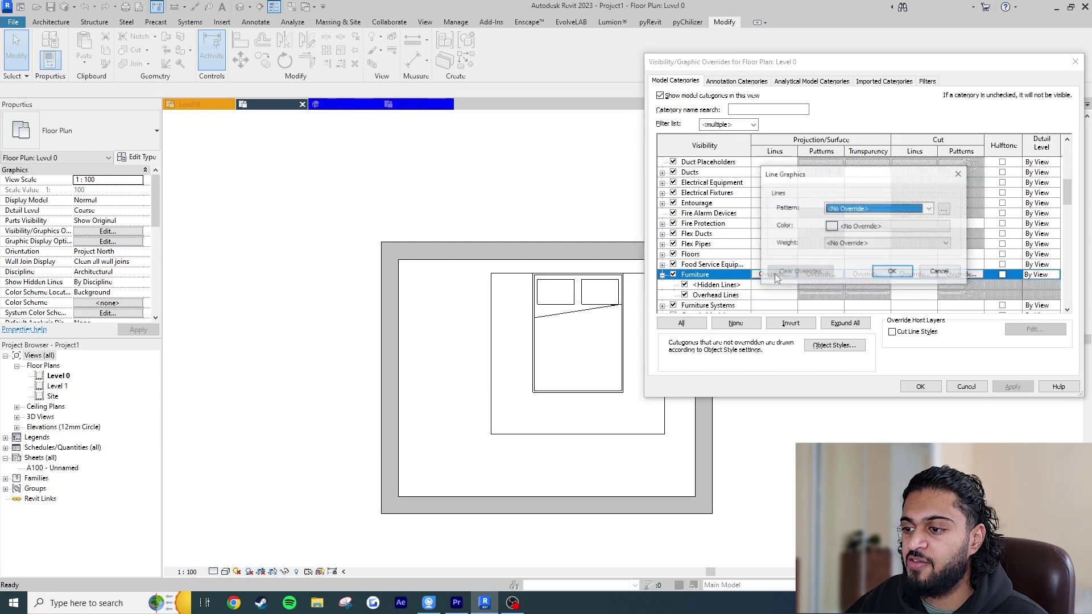
left_click(872, 237)
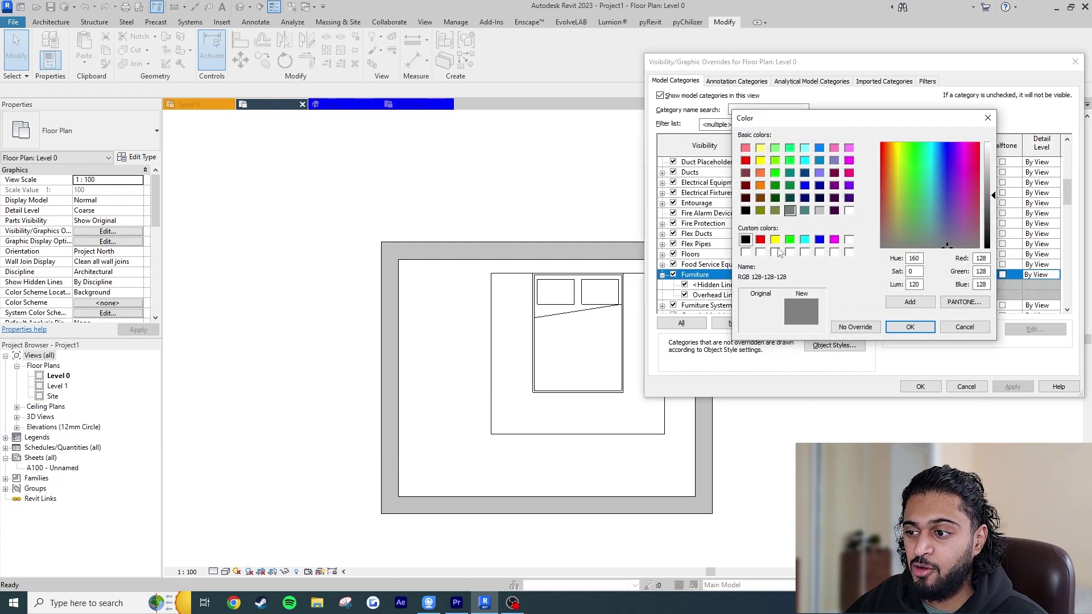
left_click(761, 239)
left_click(910, 327)
left_click(892, 272)
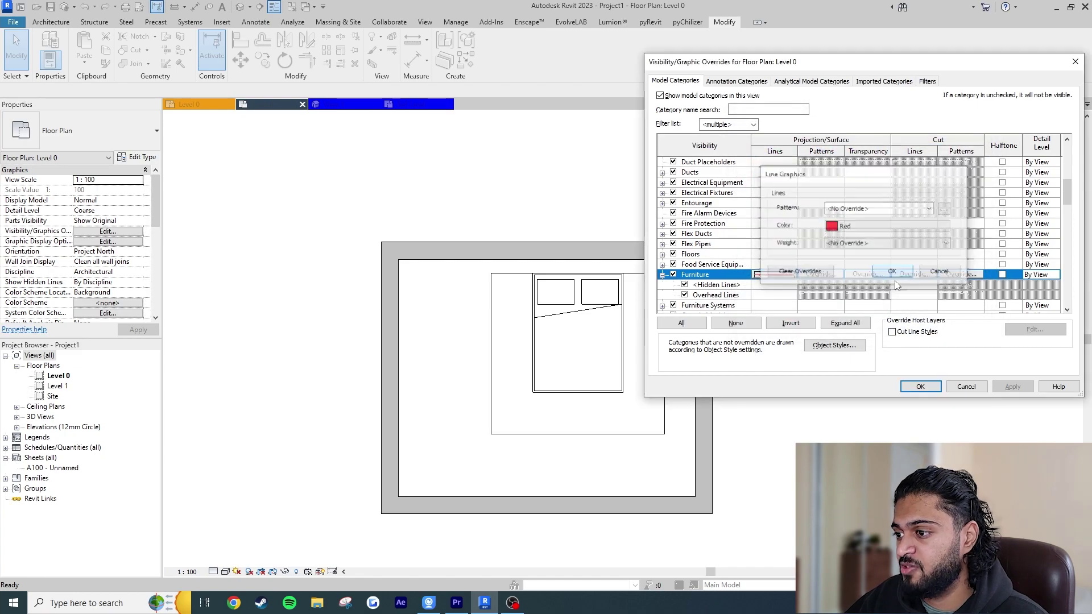
left_click(1012, 386)
left_click(920, 386)
scroll(731, 370, "up", 3)
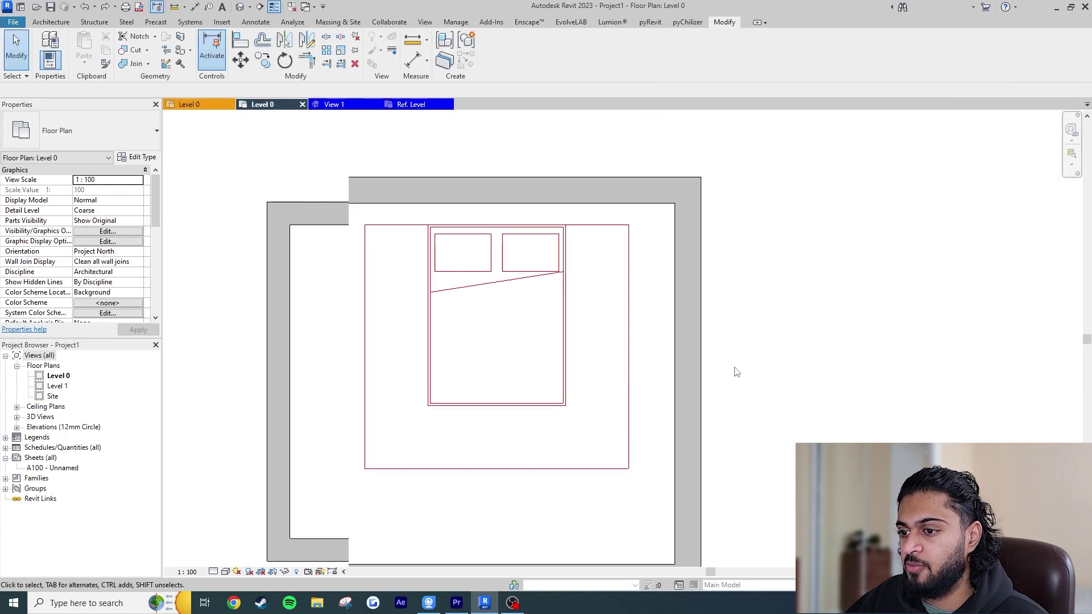
left_click(79, 8)
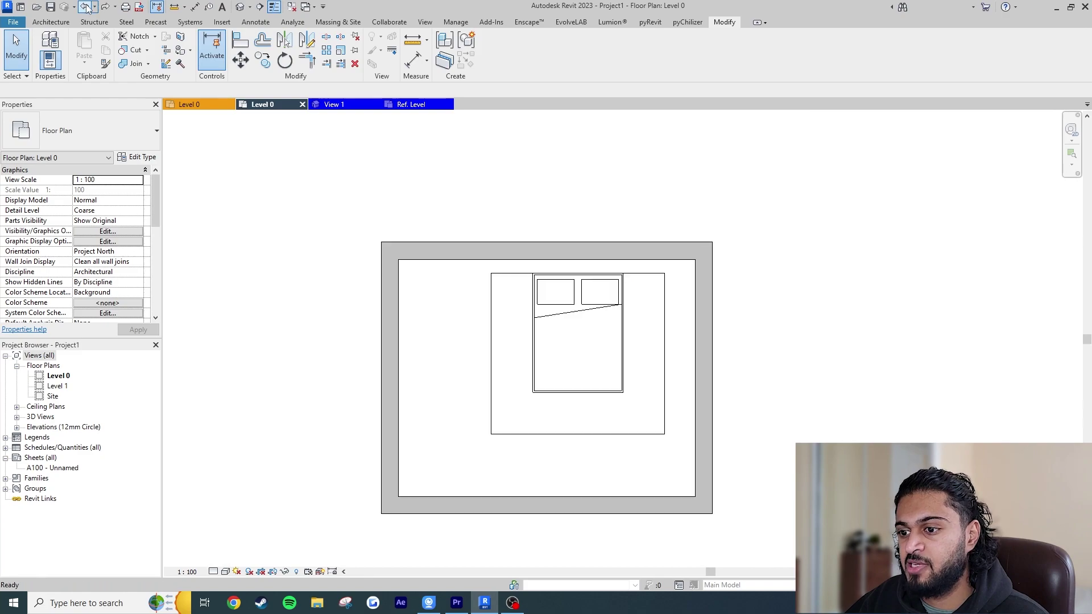
Step: Open the family of the bed placed in the room for editing
left_click(560, 316)
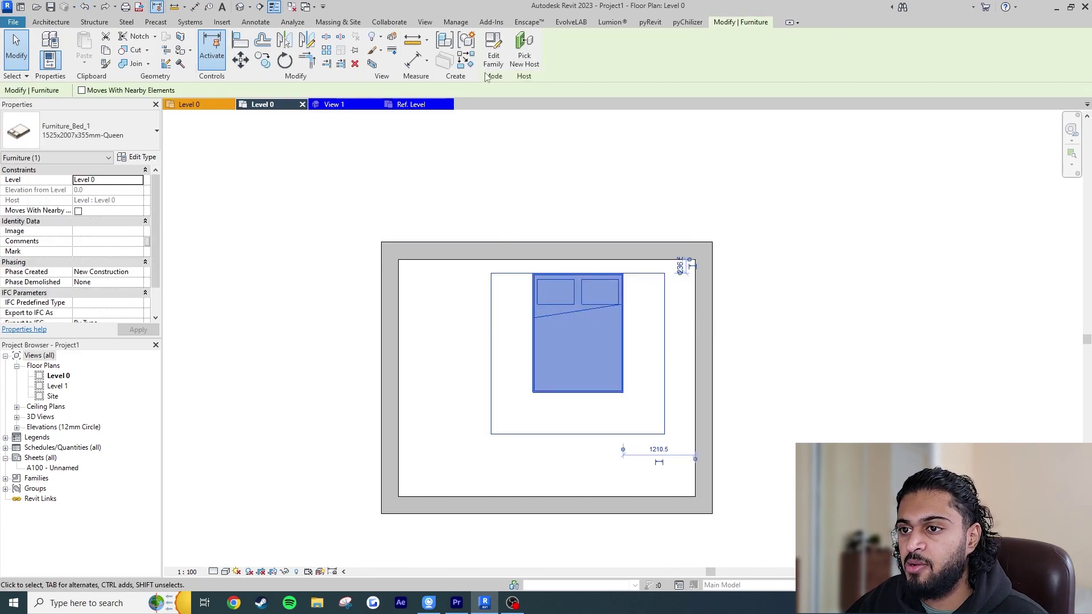
left_click(493, 54)
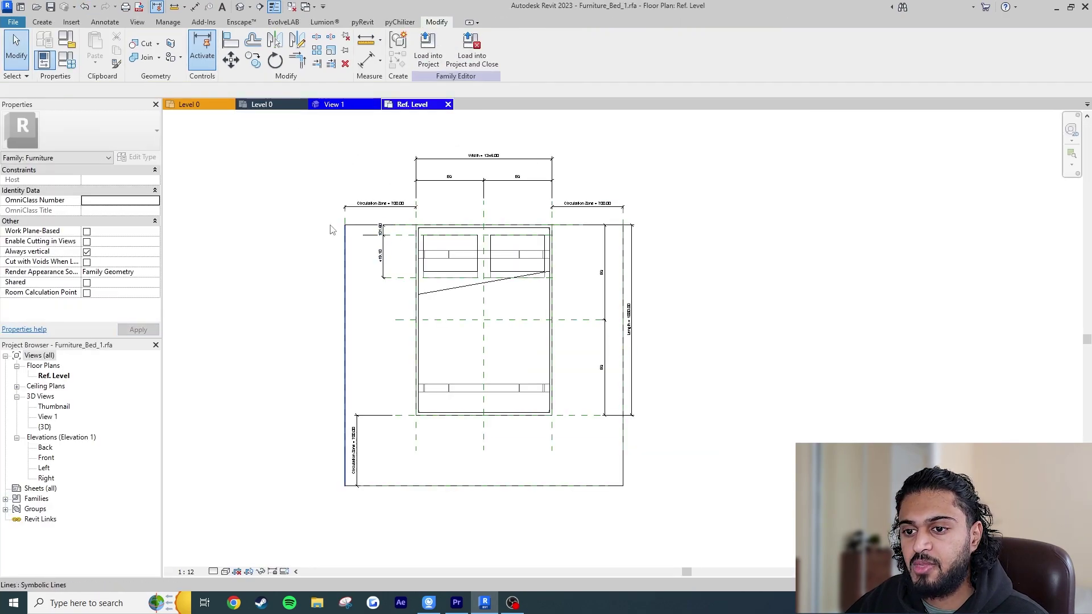
middle_click_drag(310, 231, 330, 224)
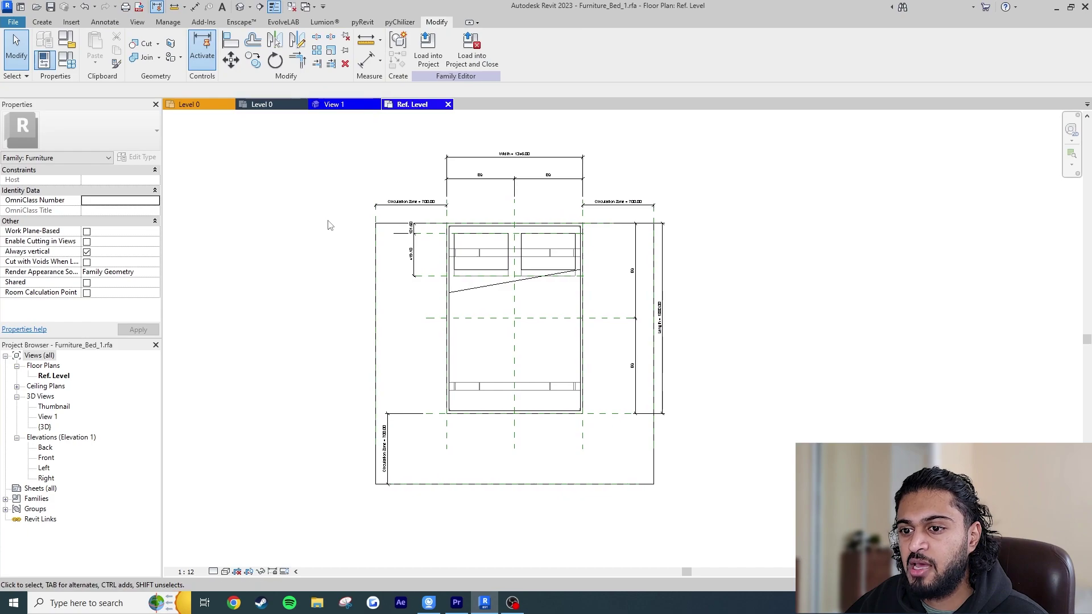
Step: Check which subcategories are available for the symbolic line on the left side of the circulation zone
left_click(377, 275)
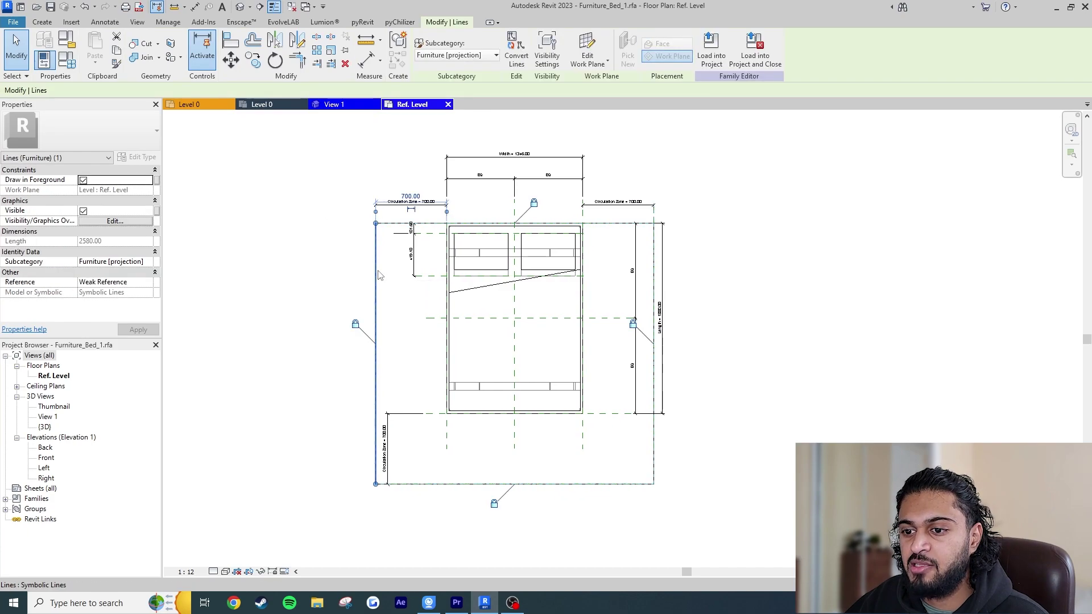
left_click(442, 55)
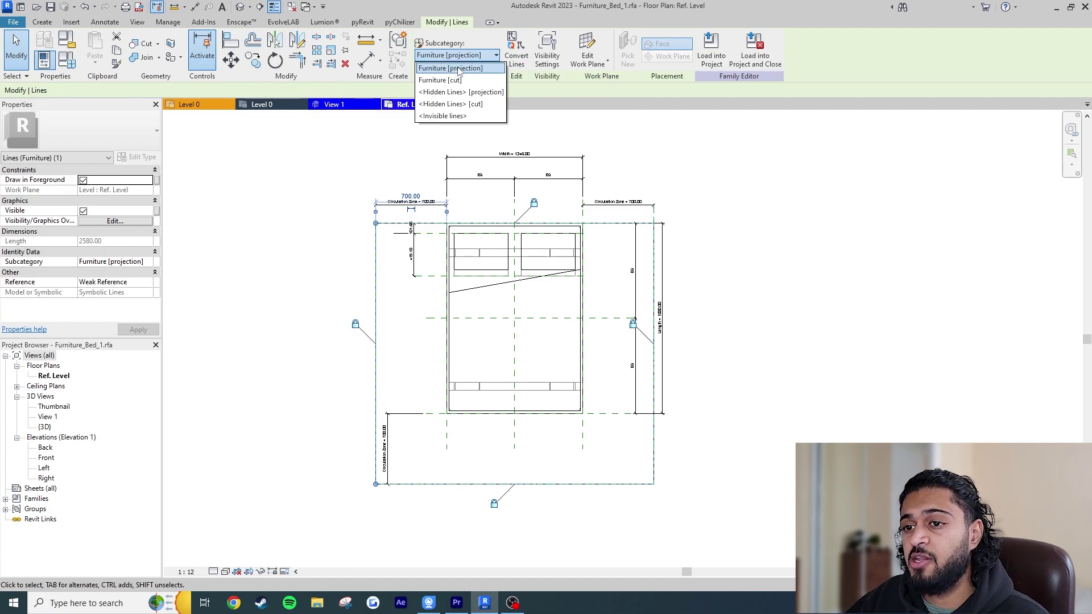
left_click(676, 134)
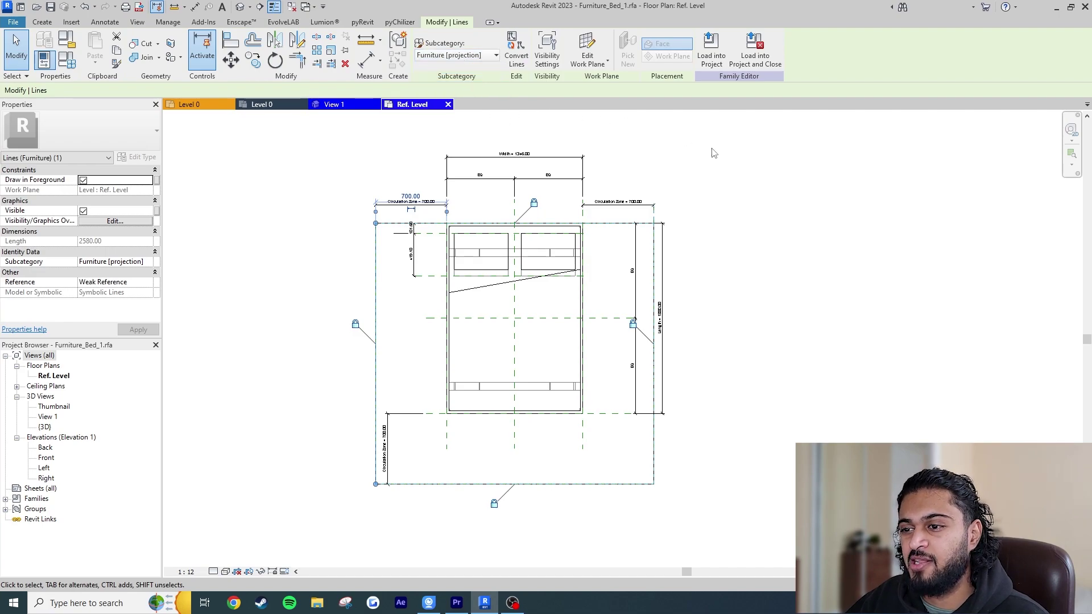
left_click(714, 152)
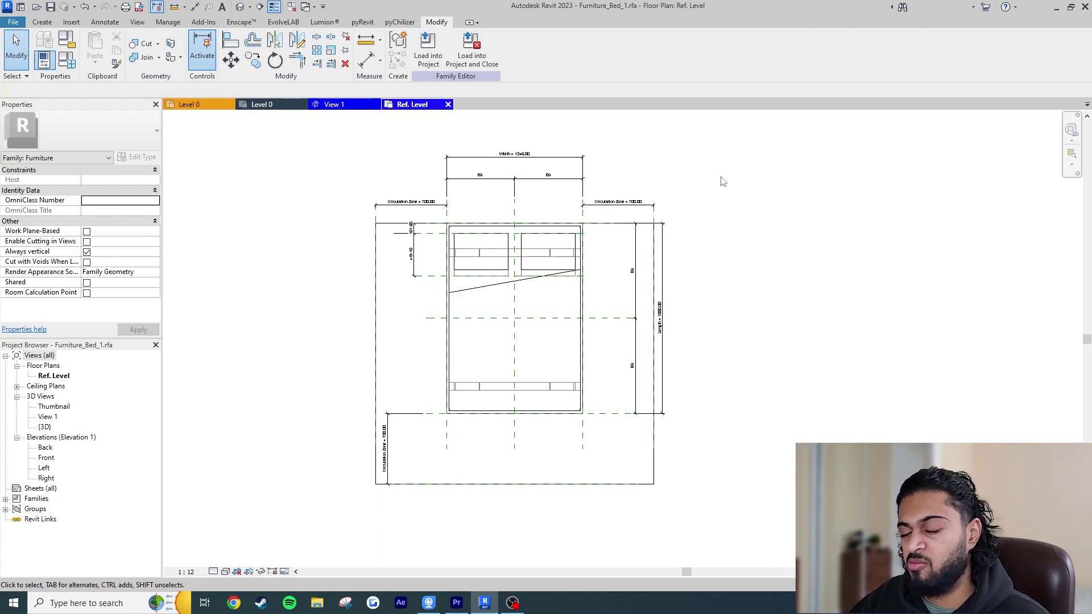
middle_click_drag(734, 188, 738, 191)
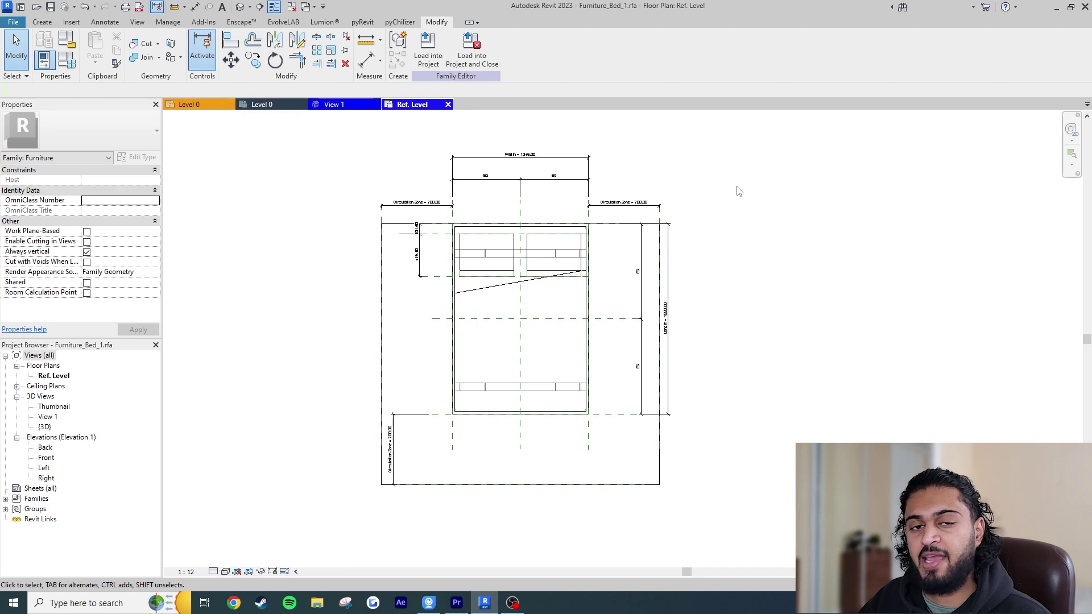
Step: Create a new object style subcategory named Circulation Zone under the Furniture category of the bed family
left_click(168, 22)
left_click(77, 59)
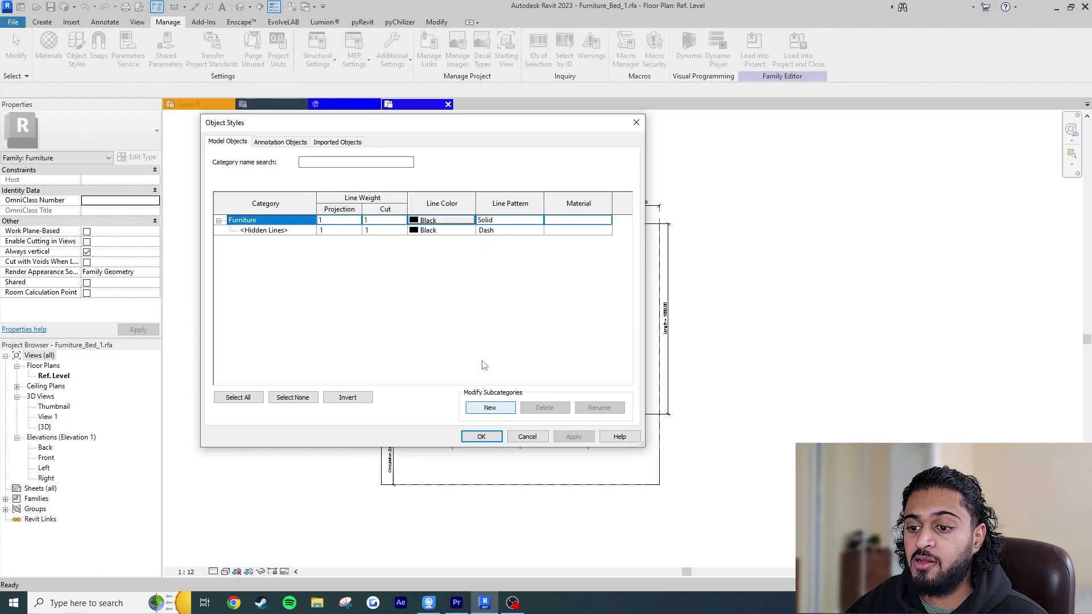
left_click(490, 407)
type("C")
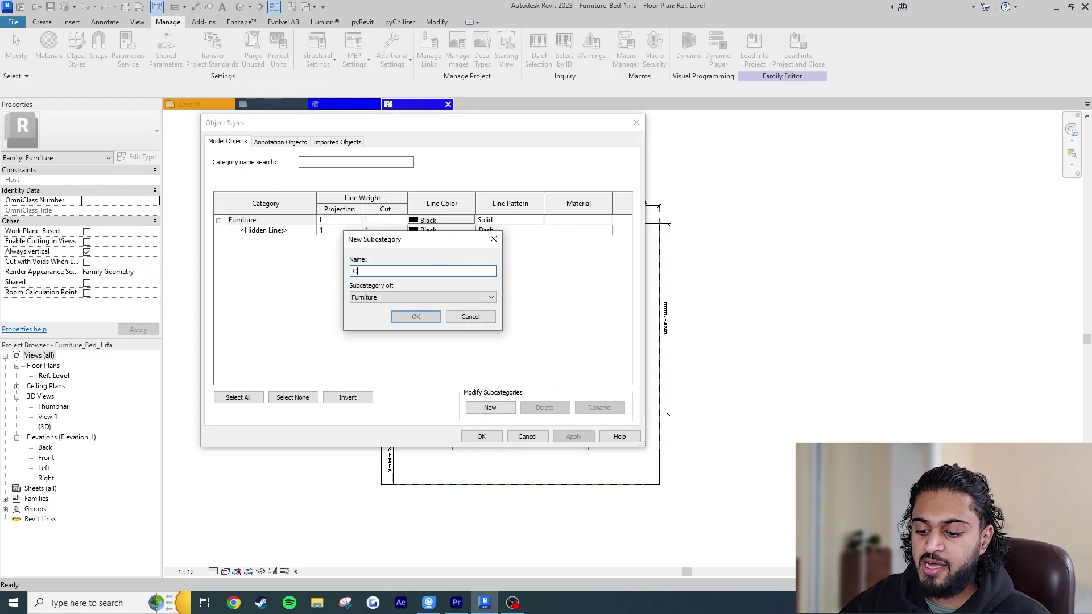
type("irculation Zo")
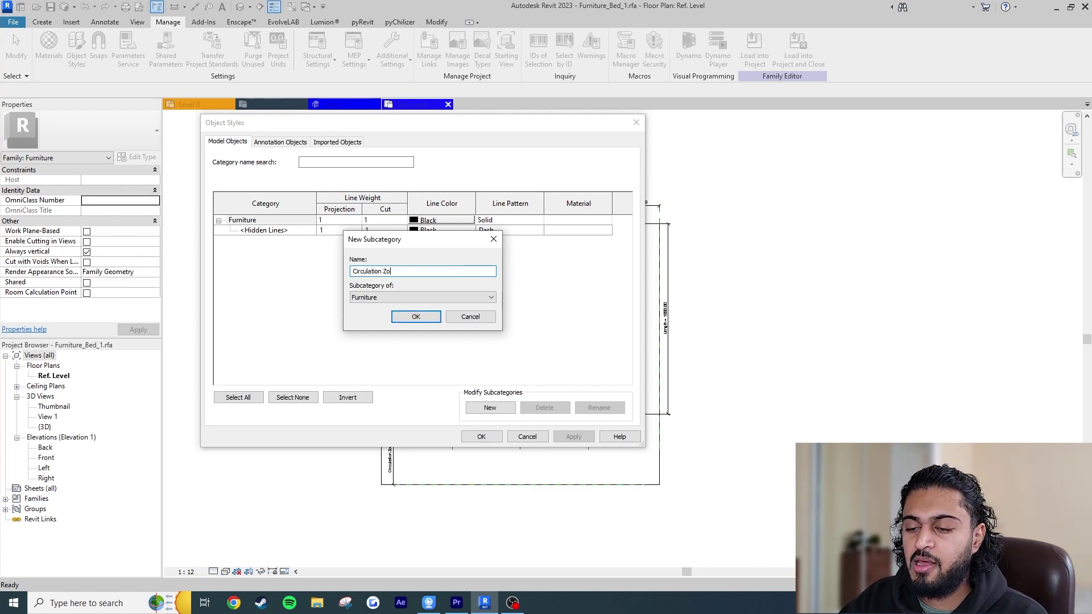
type("ne")
left_click(398, 301)
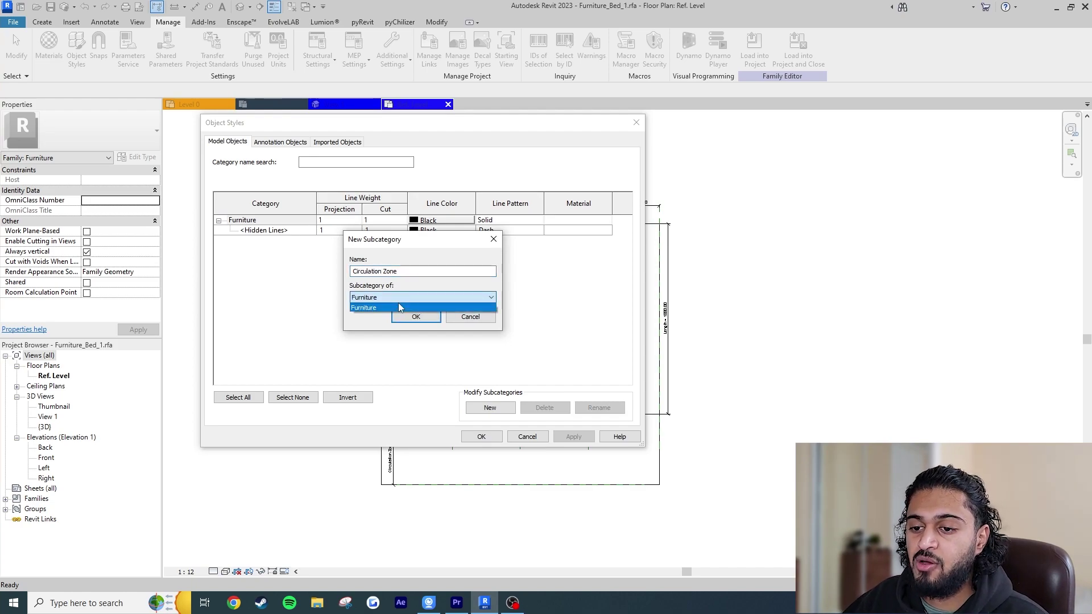
left_click(398, 304)
left_click(398, 301)
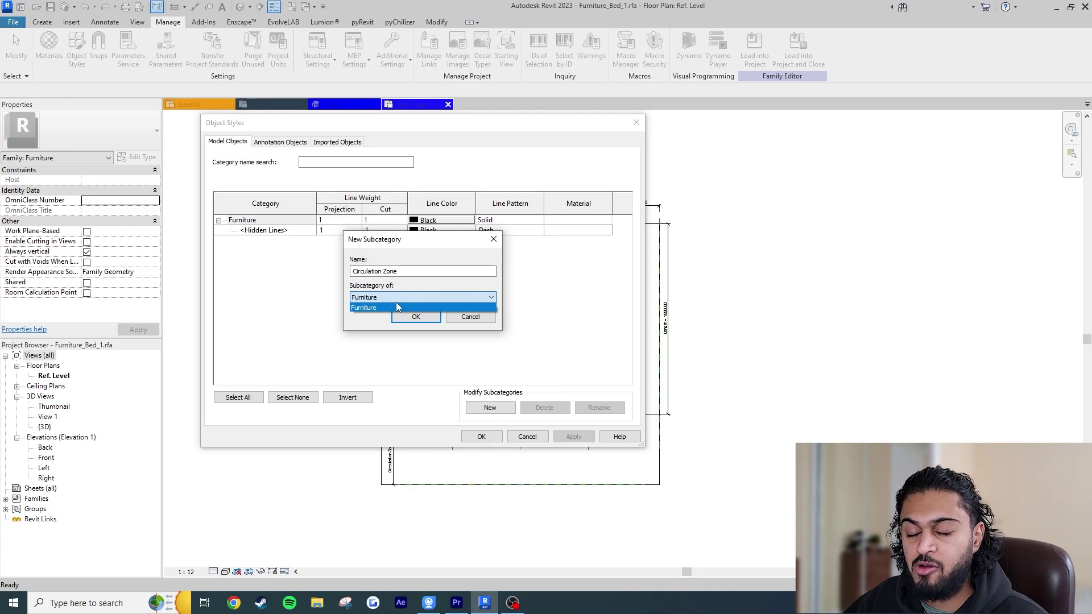
left_click(397, 308)
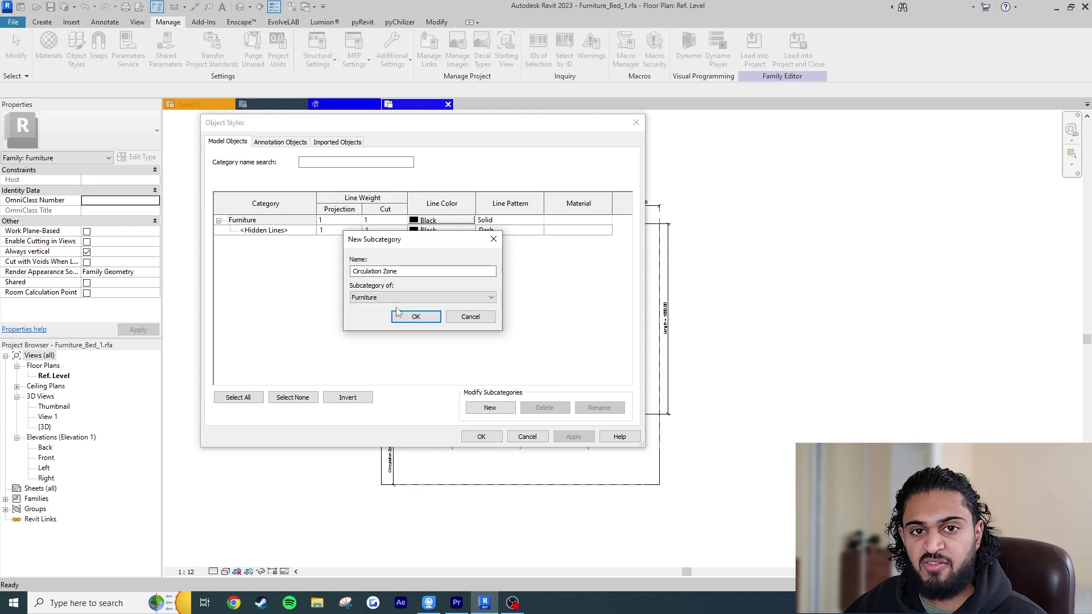
left_click(415, 317)
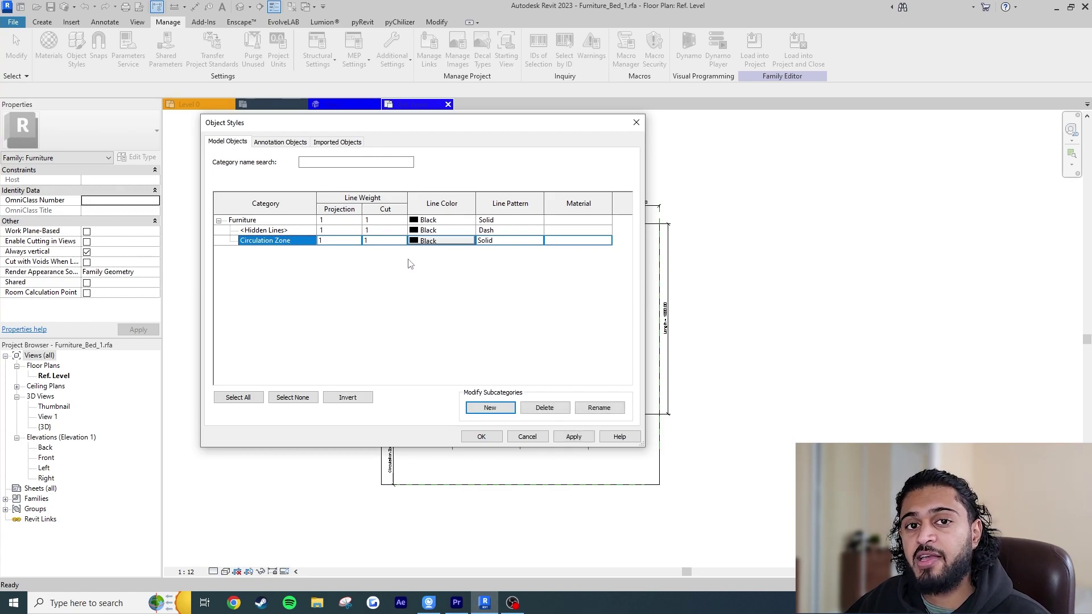
Step: Give the Circulation Zone subcategory the Dot 2mm line pattern and the grey line color RGB 116-116-116
left_click(541, 242)
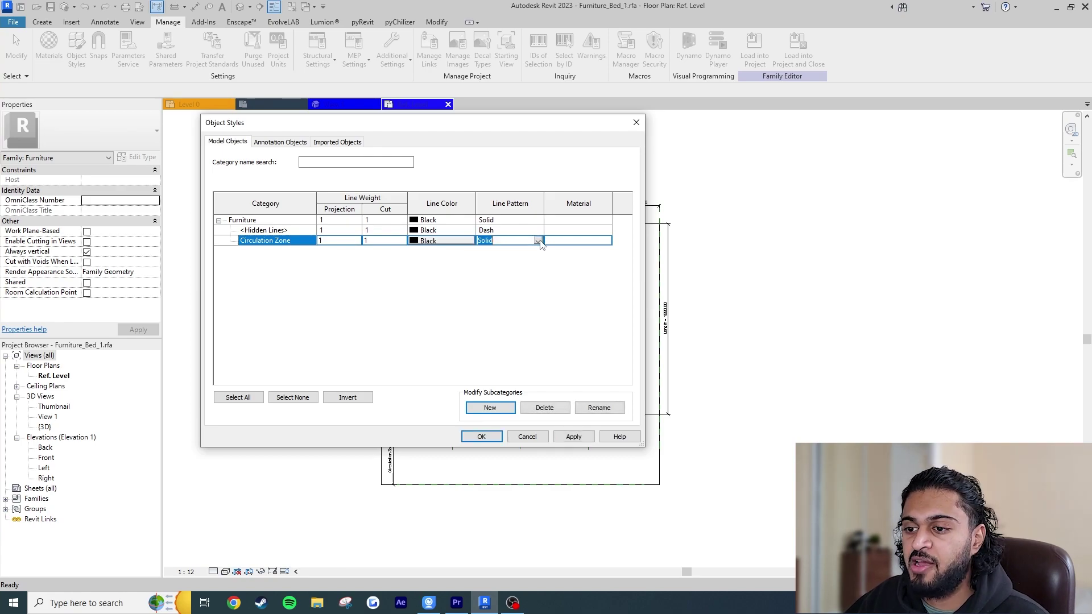
left_click(537, 241)
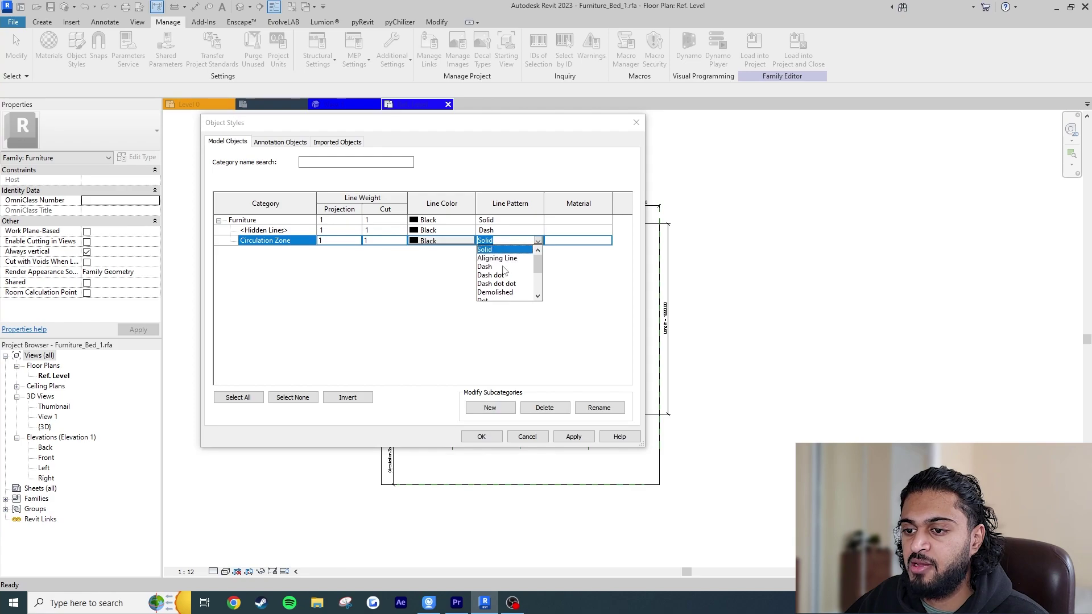
scroll(500, 273, "down", 2)
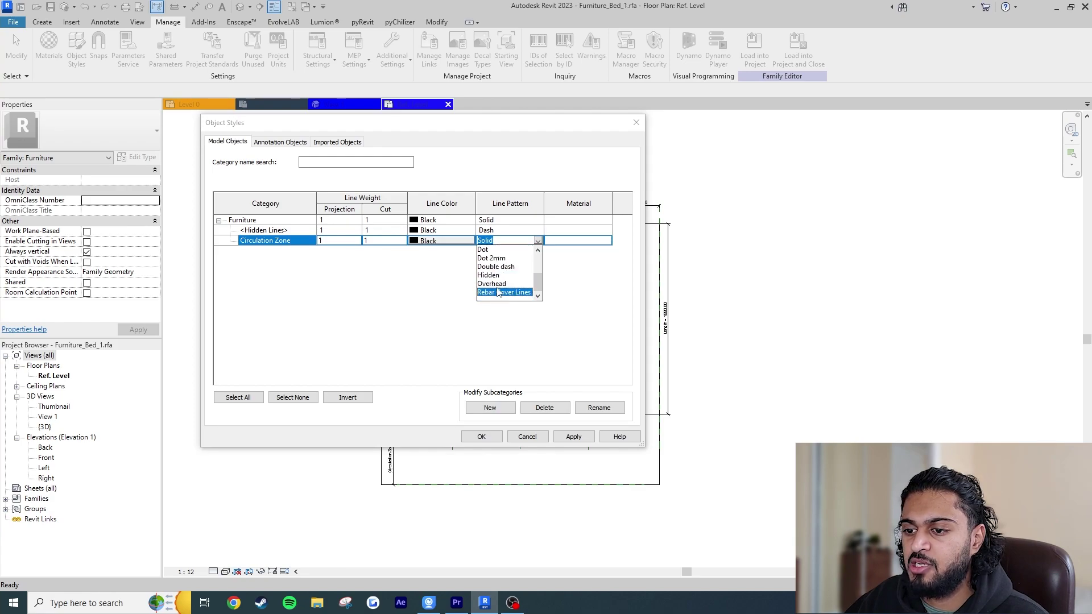
left_click(482, 263)
left_click(444, 240)
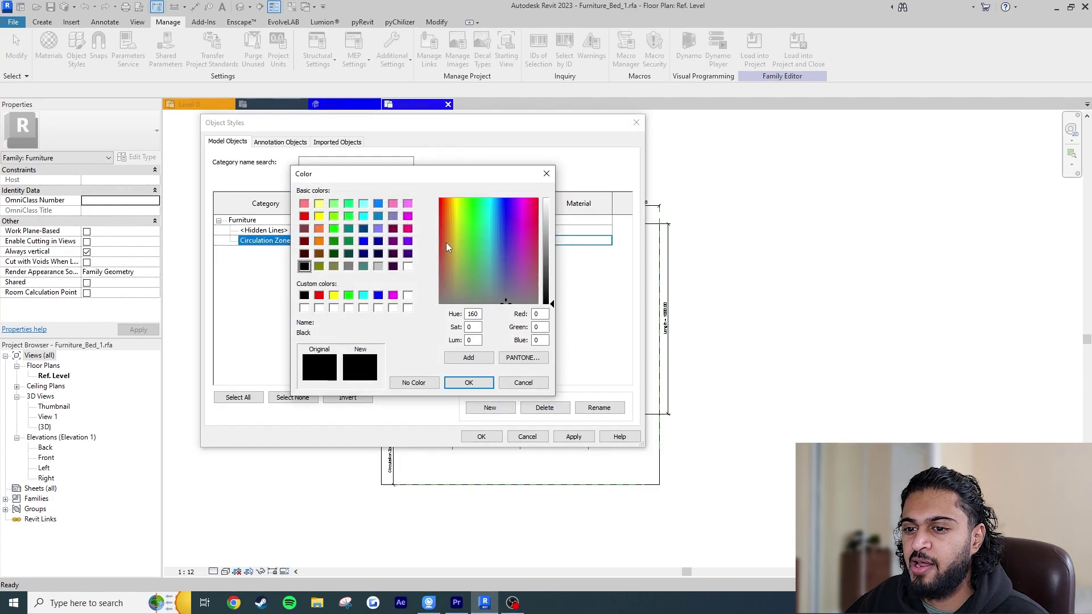
left_click(378, 266)
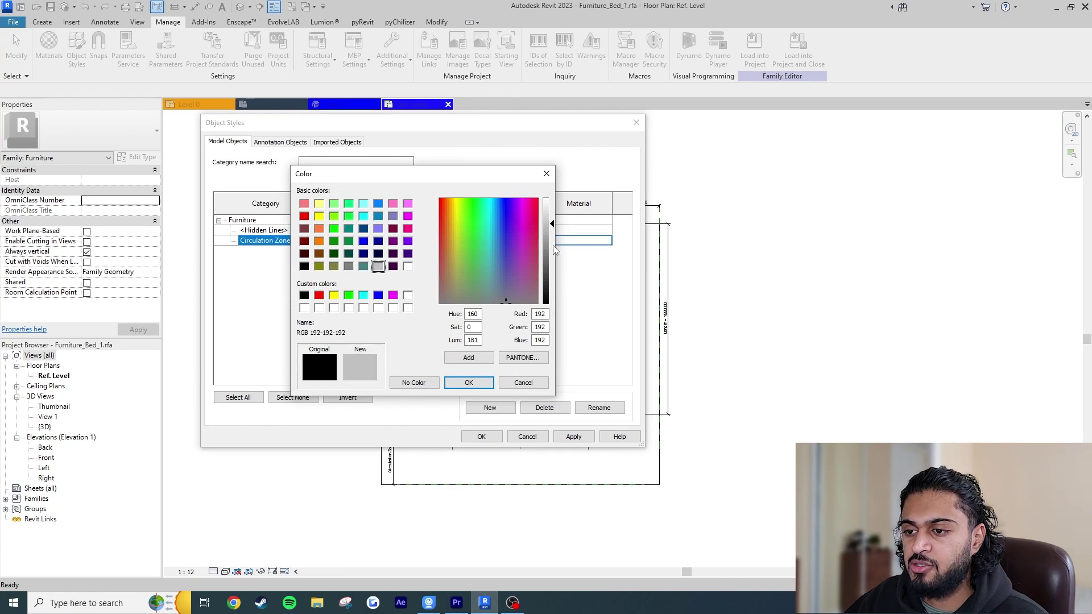
left_click_drag(554, 250, 554, 259)
left_click(469, 382)
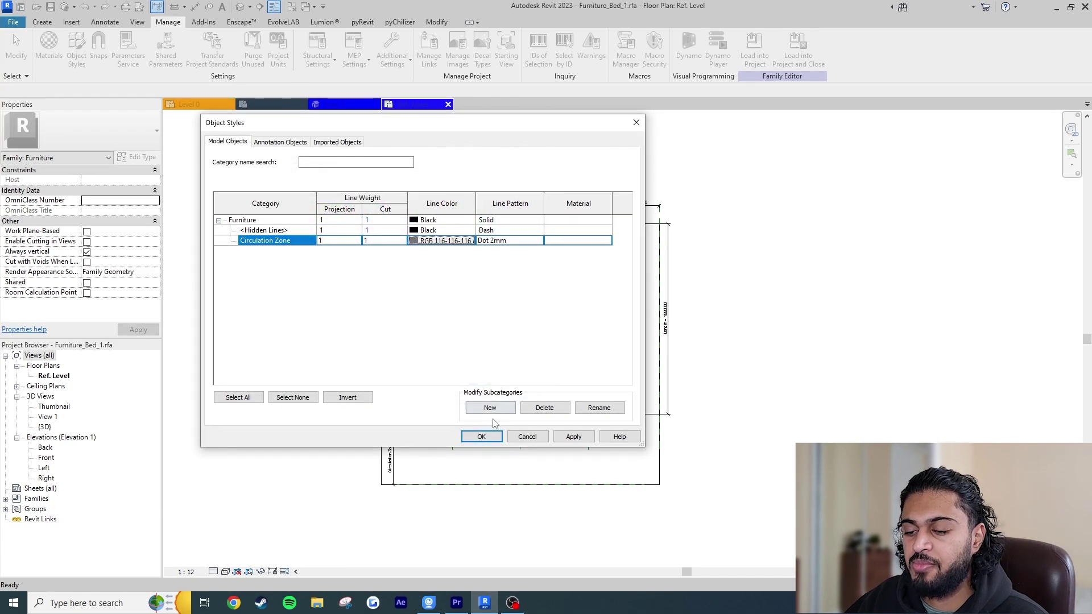
left_click(481, 436)
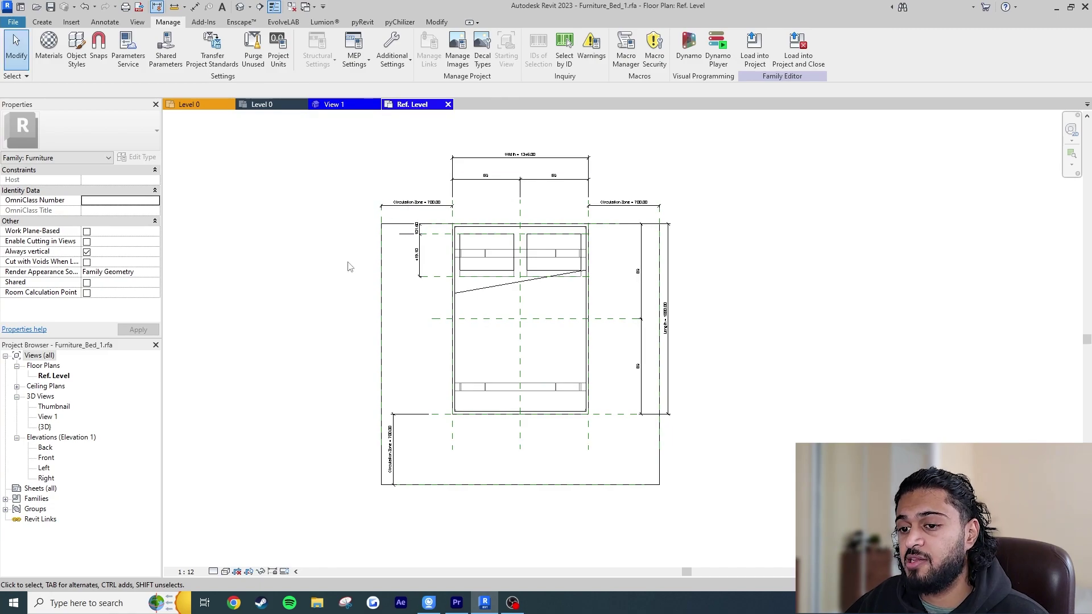
Step: Assign the left circulation zone line to the Circulation Zone [projection] subcategory
left_click(380, 266)
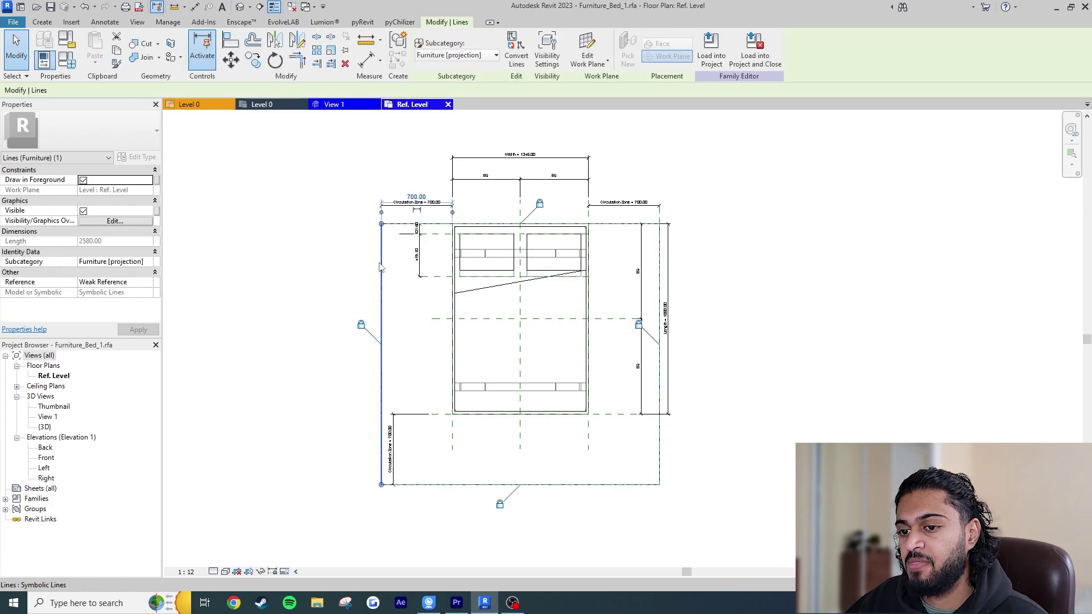
left_click(458, 55)
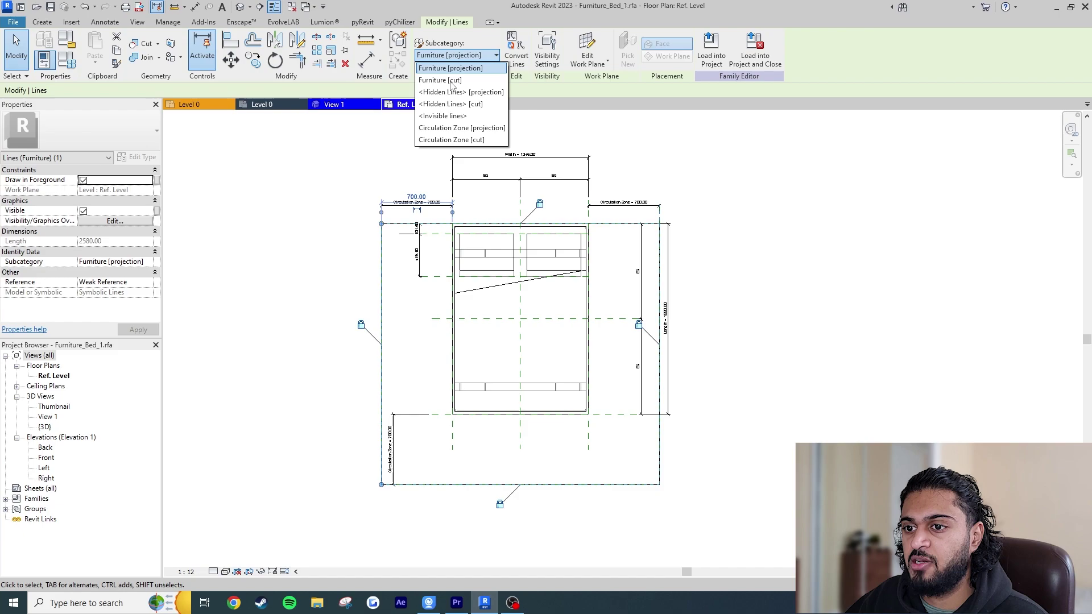
left_click(457, 129)
left_click(793, 229)
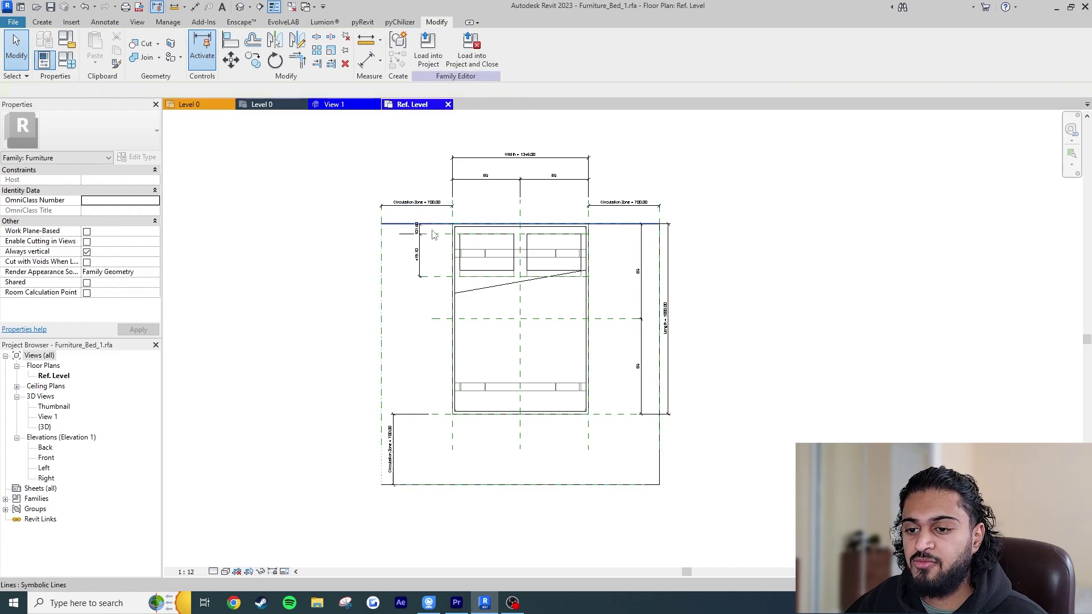
Step: Select the whole chain of circulation zone boundary lines and assign it to the Circulation Zone [projection] subcategory
key("Tab")
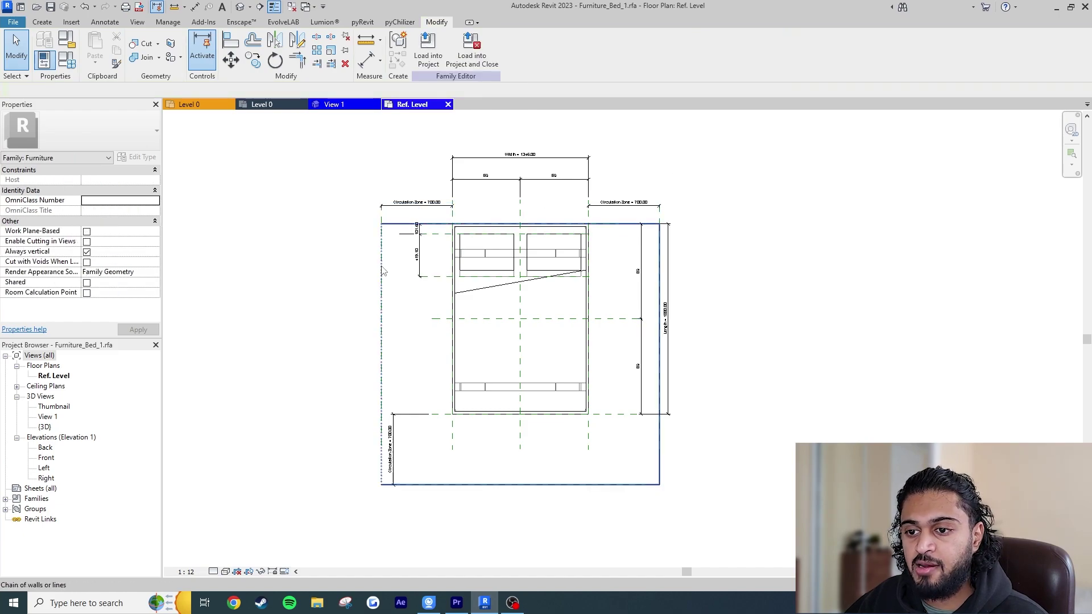
left_click(383, 270)
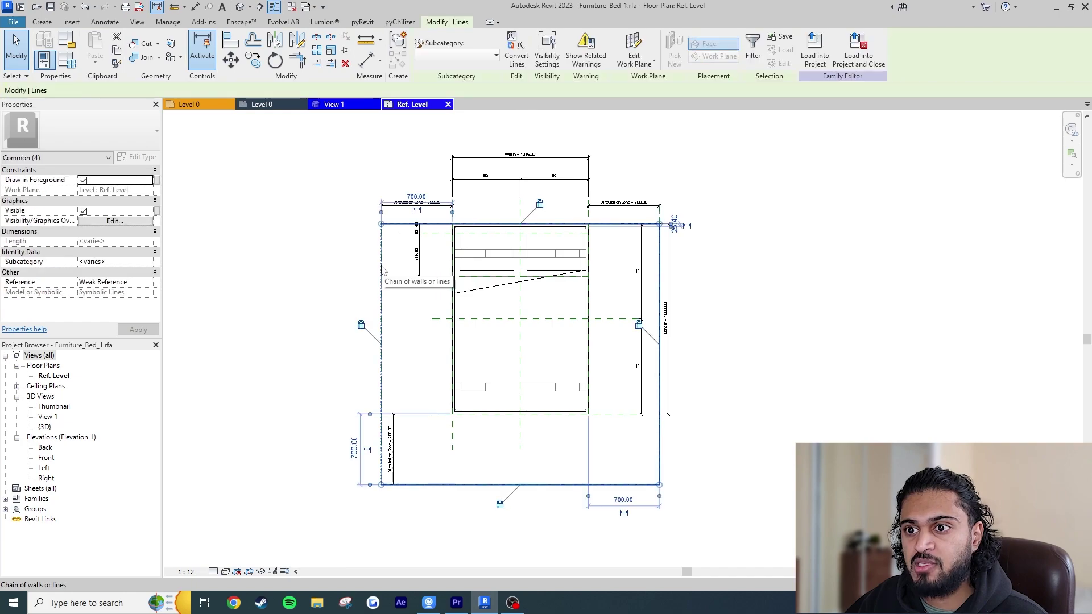
left_click(469, 55)
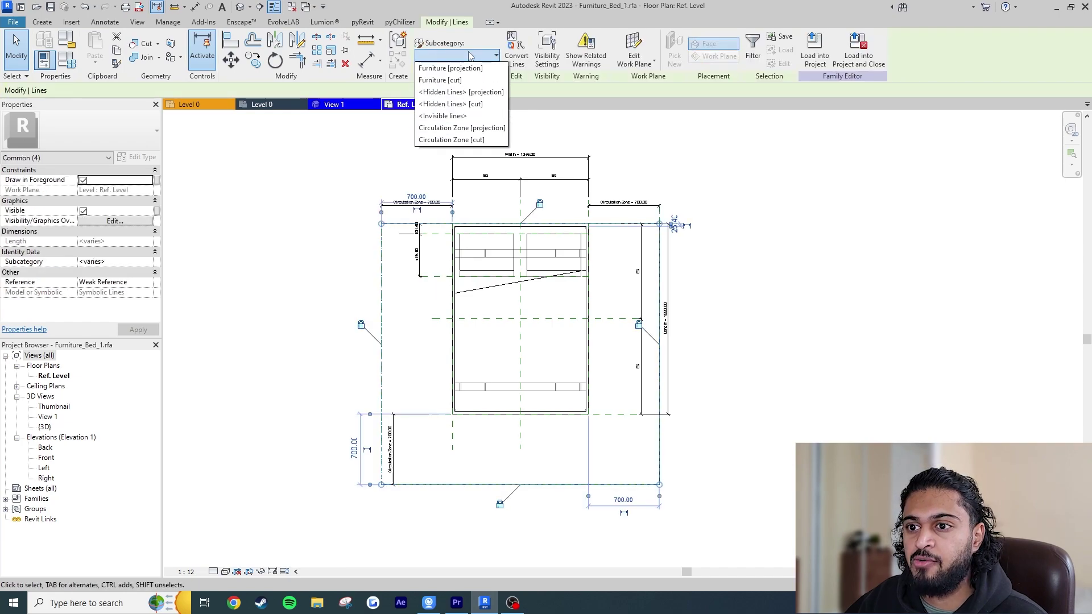
left_click(488, 128)
left_click(704, 135)
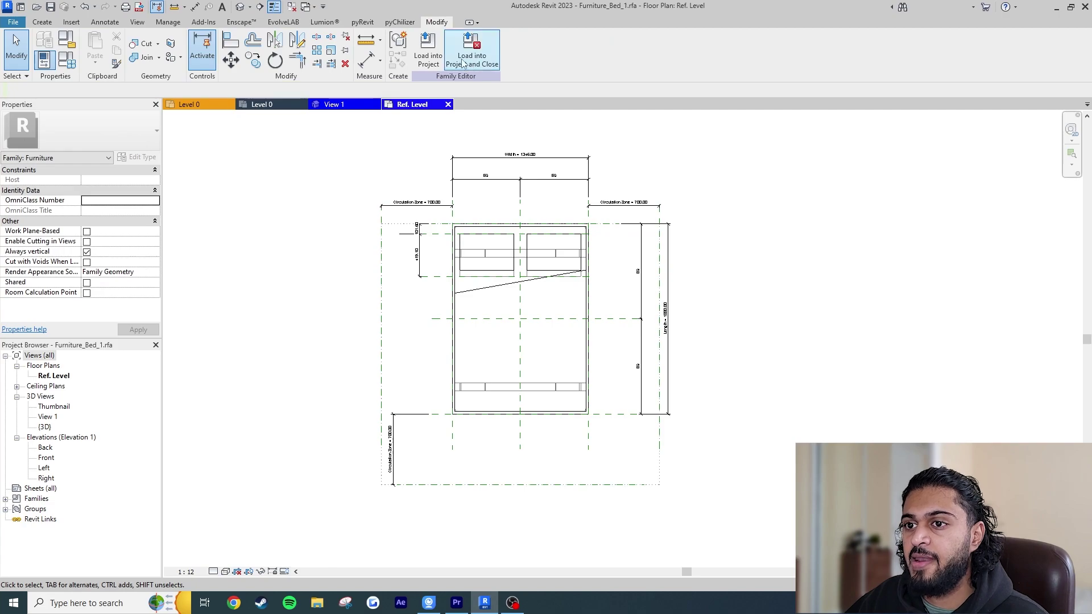
Step: Load the bed family into the project, overwriting the existing version of Furniture_Bed_1
left_click(428, 55)
left_click(518, 386)
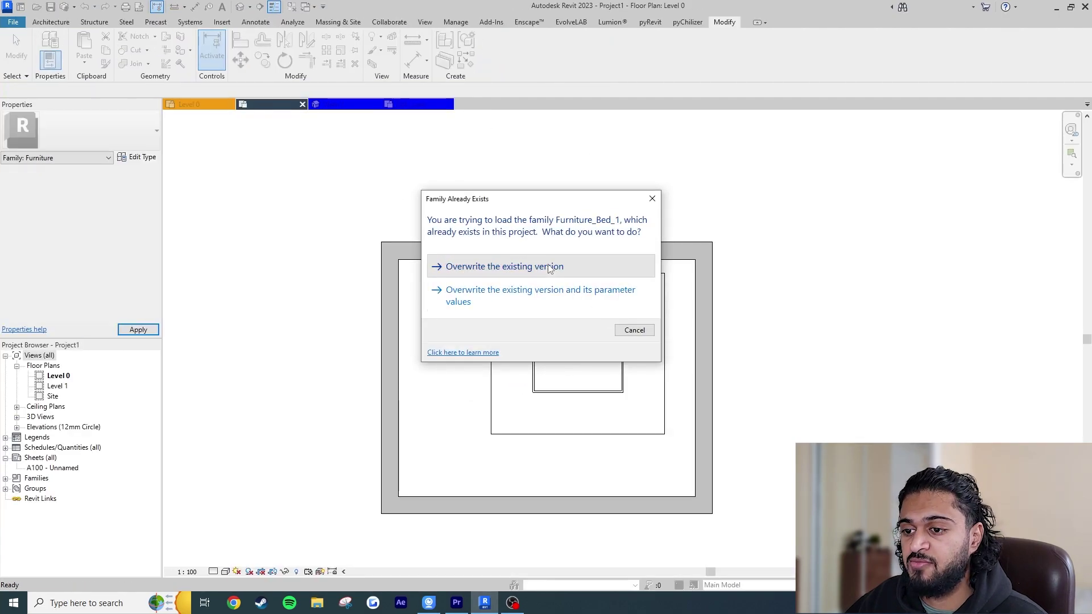
left_click(550, 267)
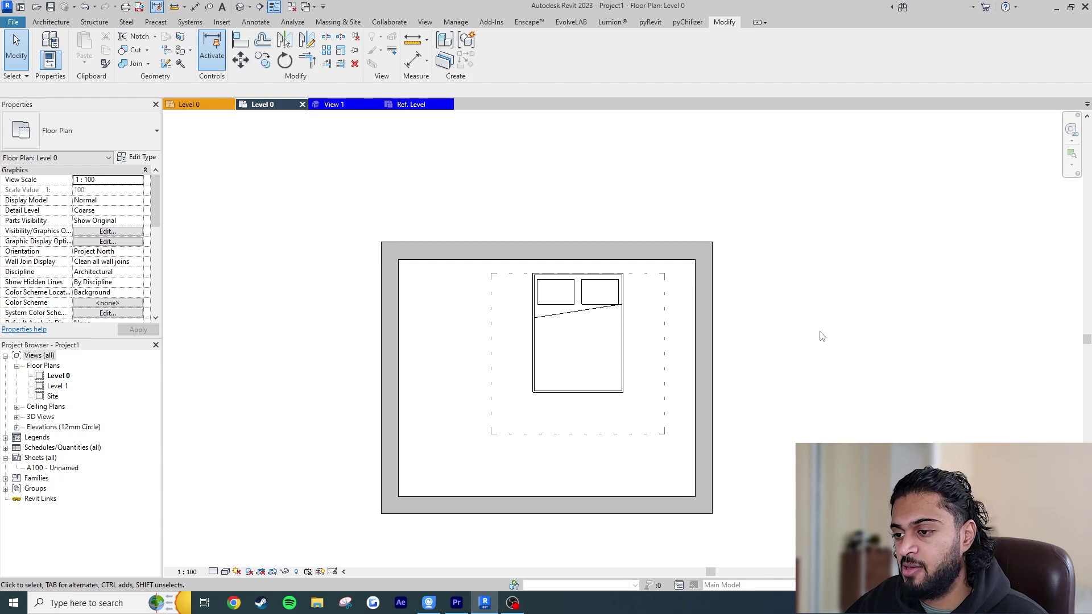
Step: Override the projection line color of Furniture's Circulation Zone subcategory to black in the Level 0 floor plan
key("v")
key("g")
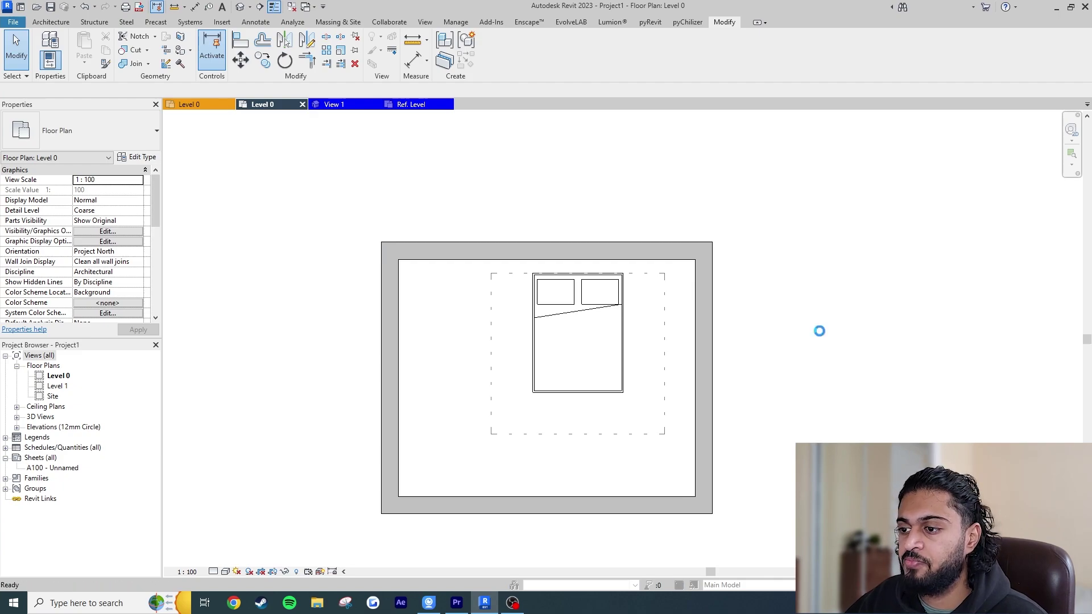
scroll(723, 236, "up", 2)
scroll(721, 239, "down", 2)
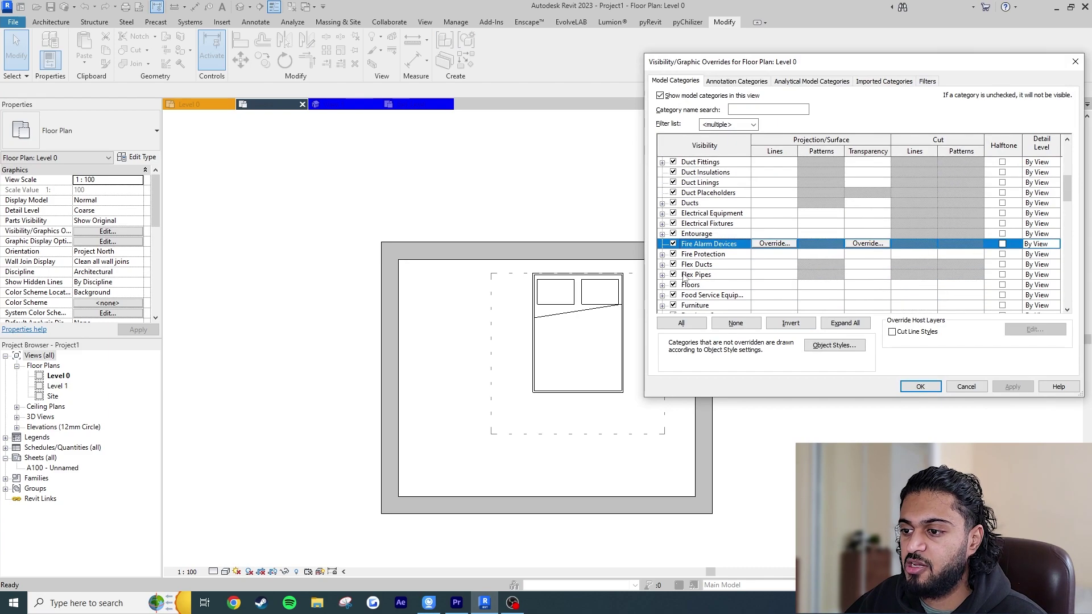
scroll(700, 276, "down", 2)
left_click(693, 265)
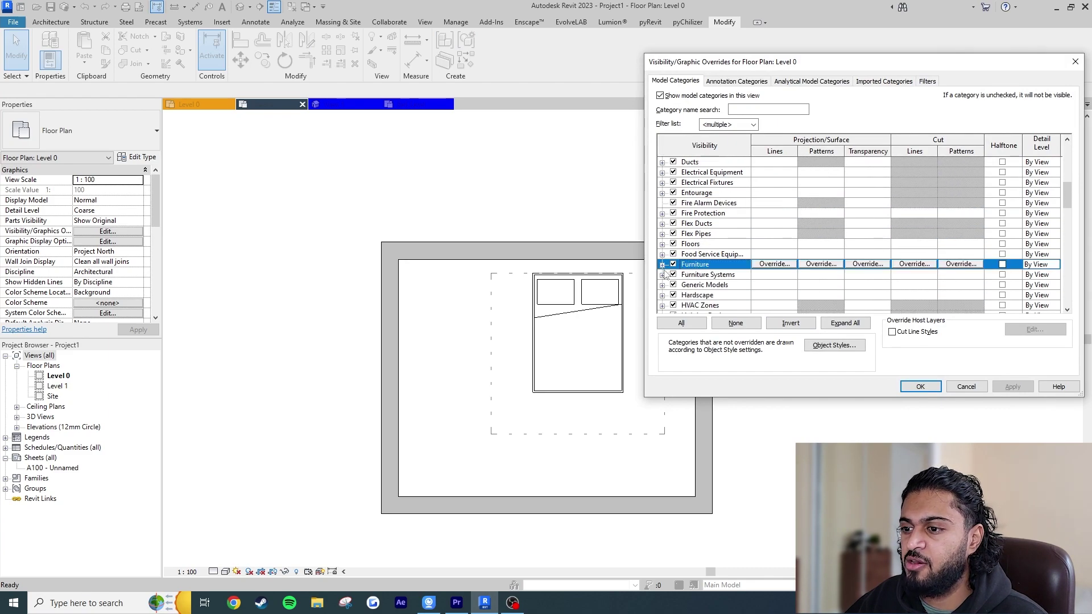
left_click(662, 265)
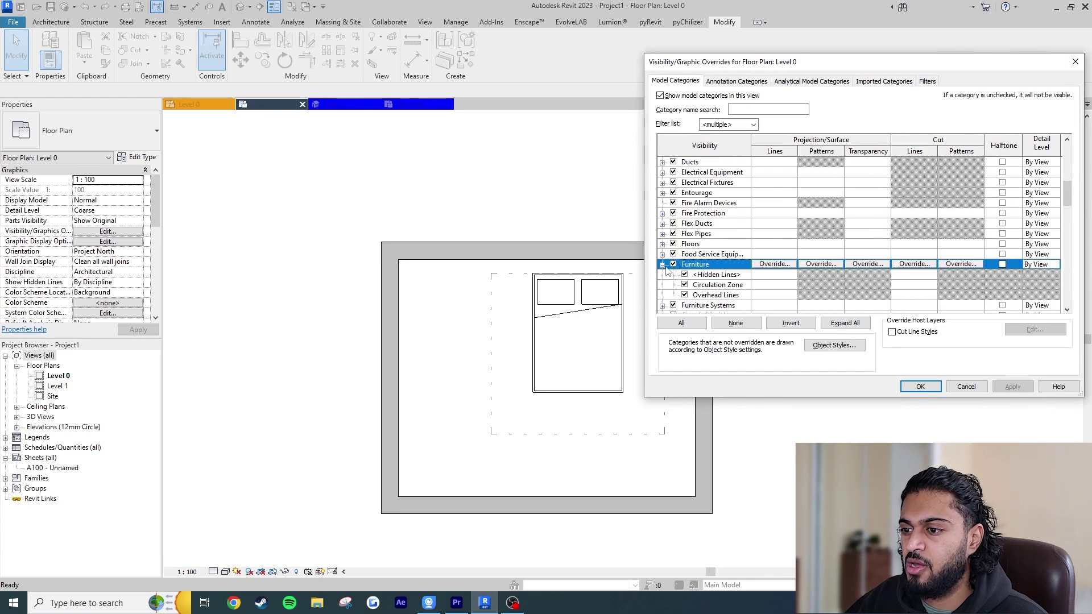
left_click(714, 269)
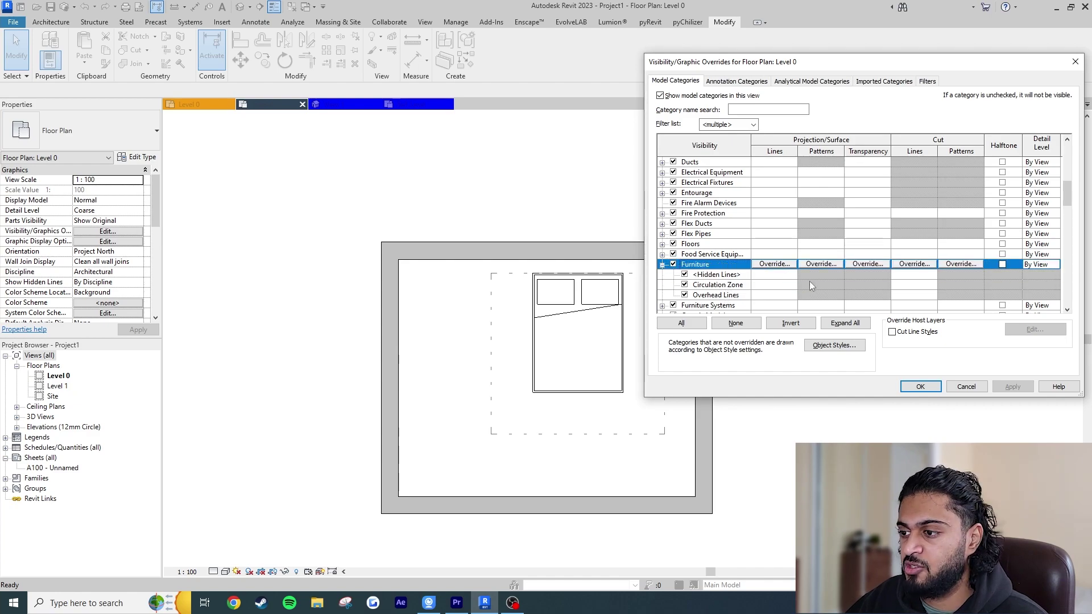
left_click(777, 278)
left_click(780, 285)
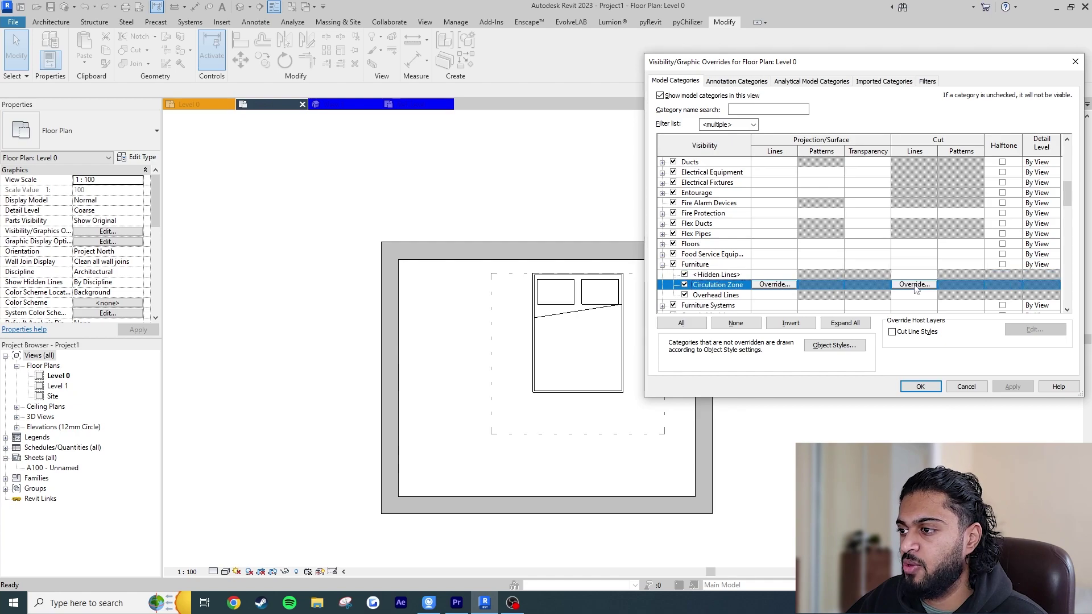
left_click(775, 285)
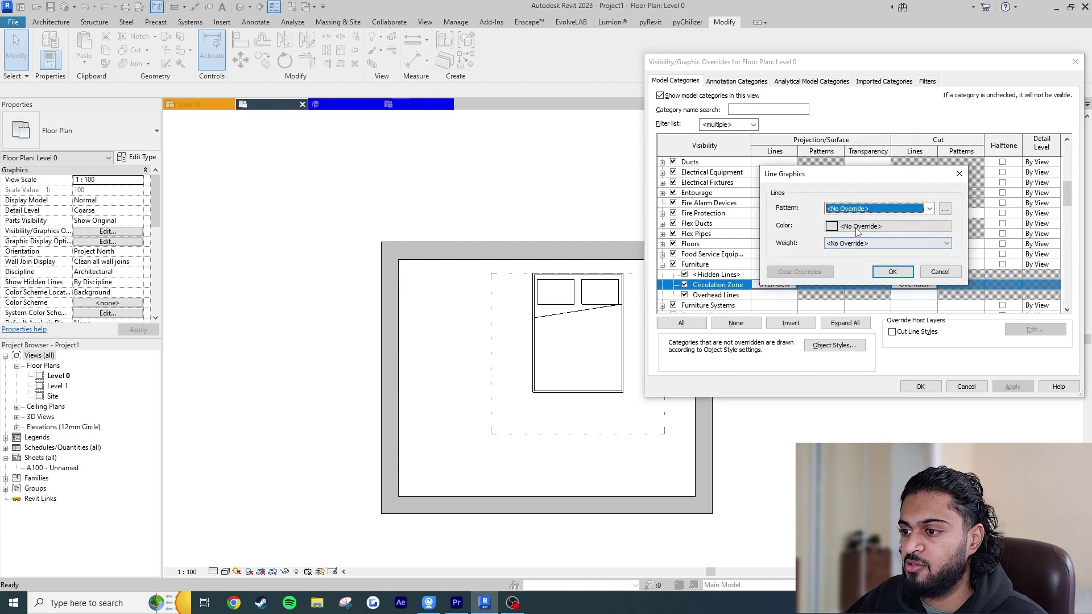
left_click(857, 228)
left_click(752, 245)
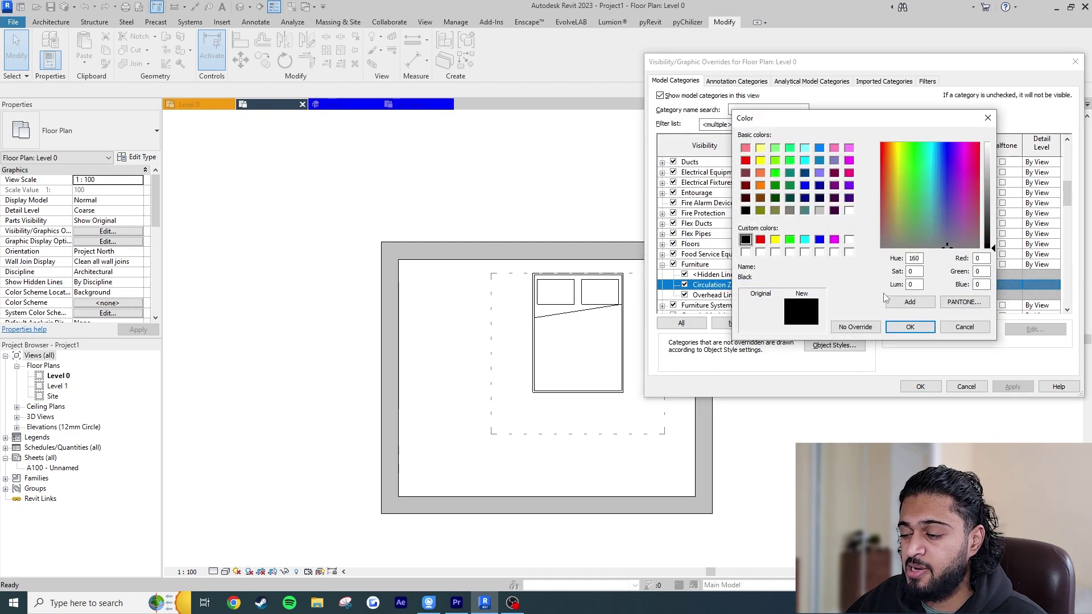
left_click(904, 324)
left_click(892, 272)
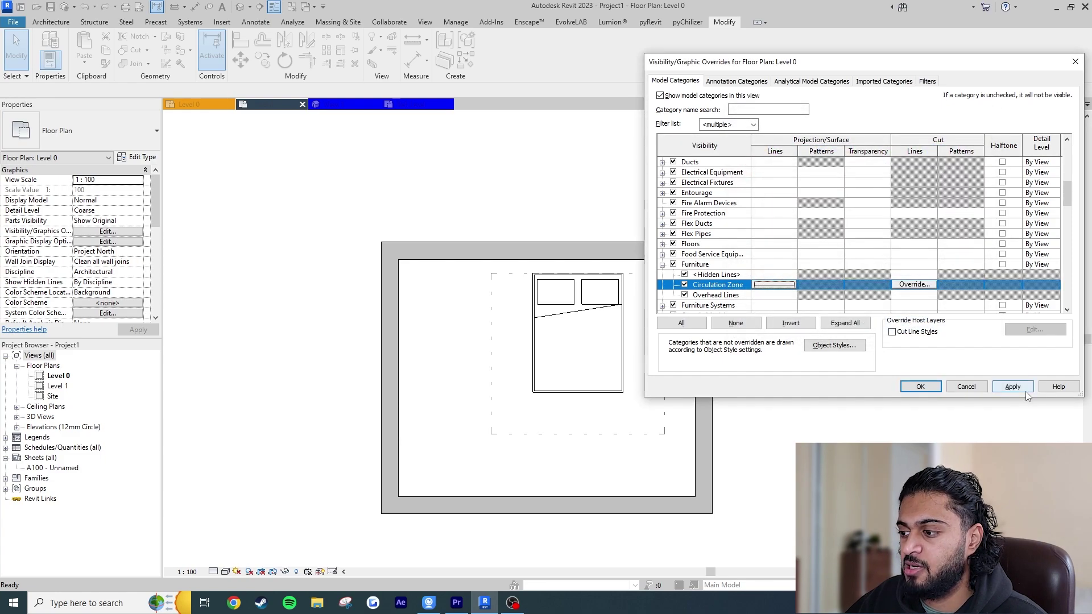
left_click(1013, 387)
Step: Override the Circulation Zone projection line pattern with Aligning Line and hide the subcategory in the Level 0 plan
left_click(768, 285)
left_click(774, 285)
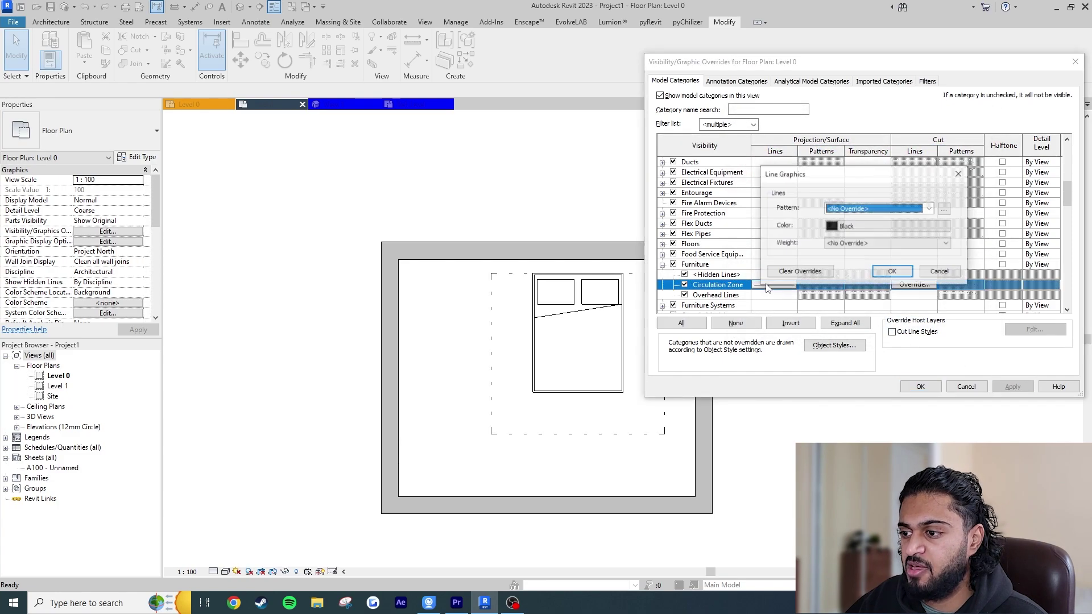
left_click(860, 209)
left_click(870, 246)
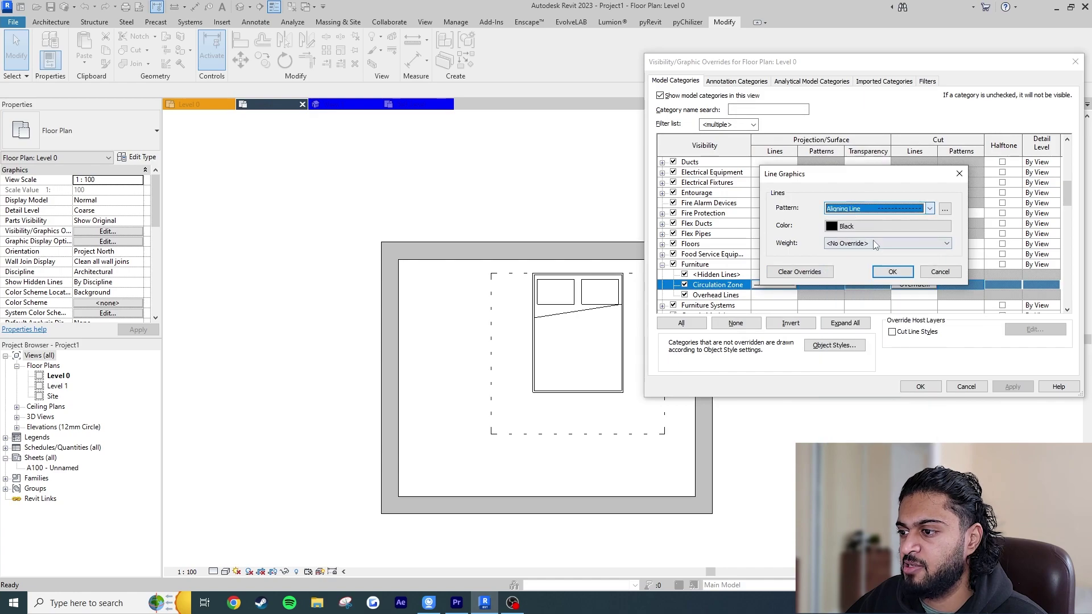
left_click(895, 272)
left_click(1007, 388)
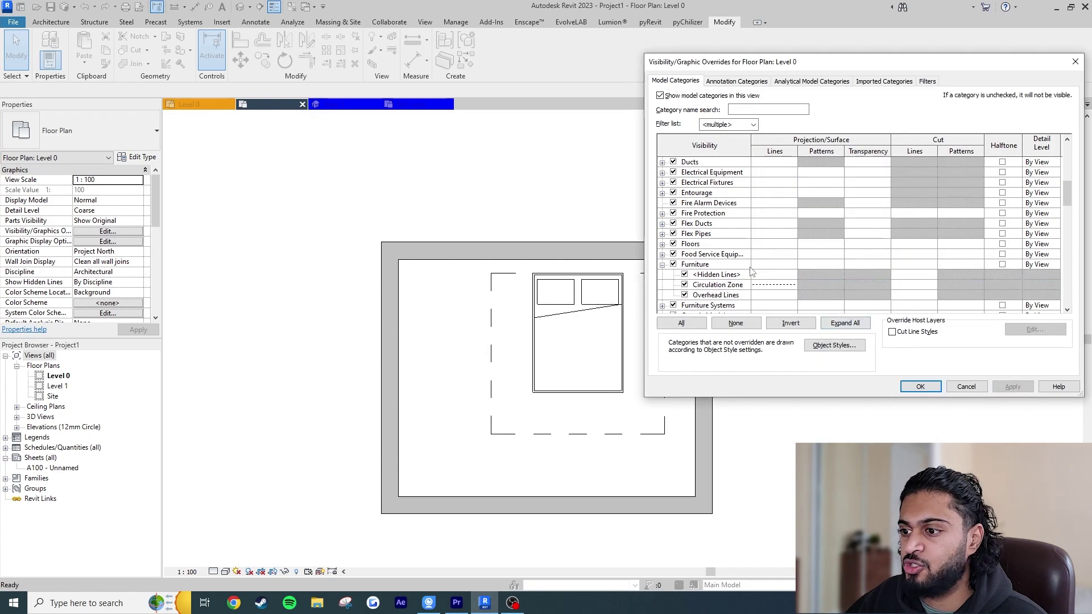
left_click(685, 285)
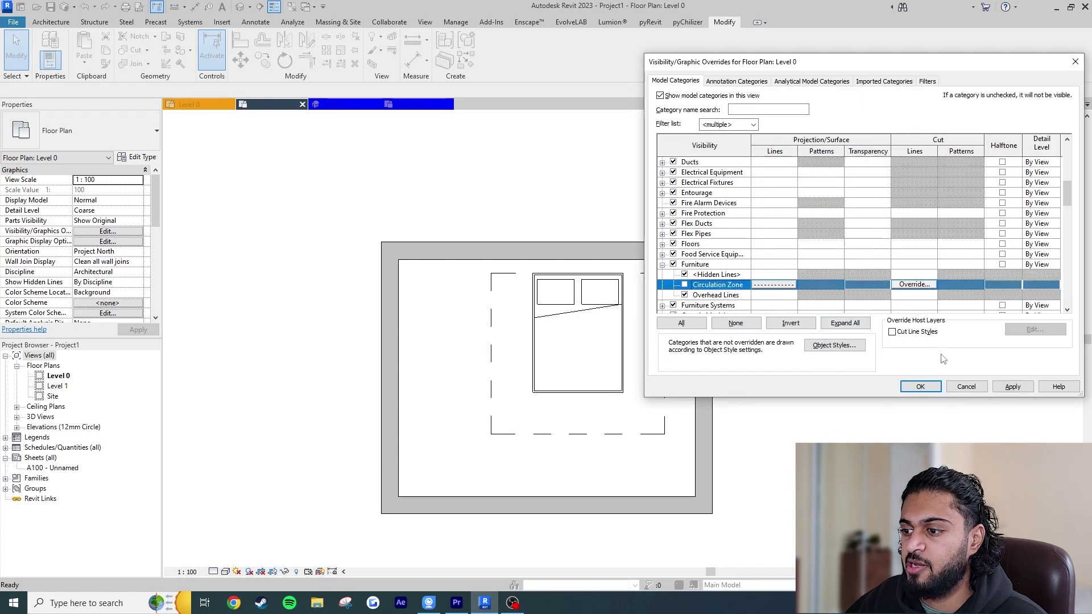
left_click(920, 386)
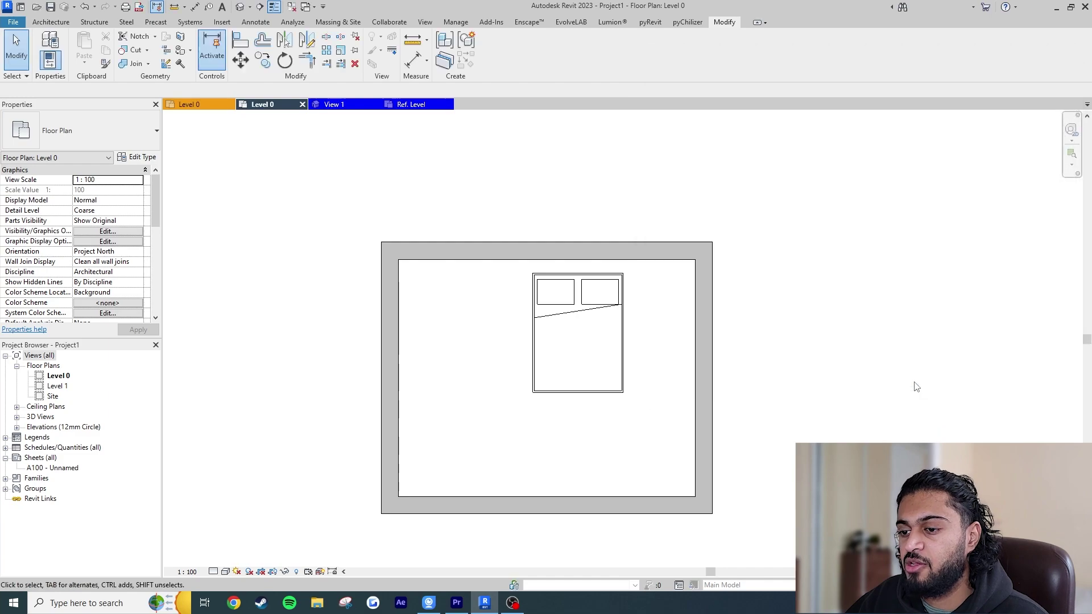
Step: Move the bed towards the room's upper-left corner, about 2700 mm from the right wall
left_click(621, 312)
left_click_drag(621, 312, 533, 305)
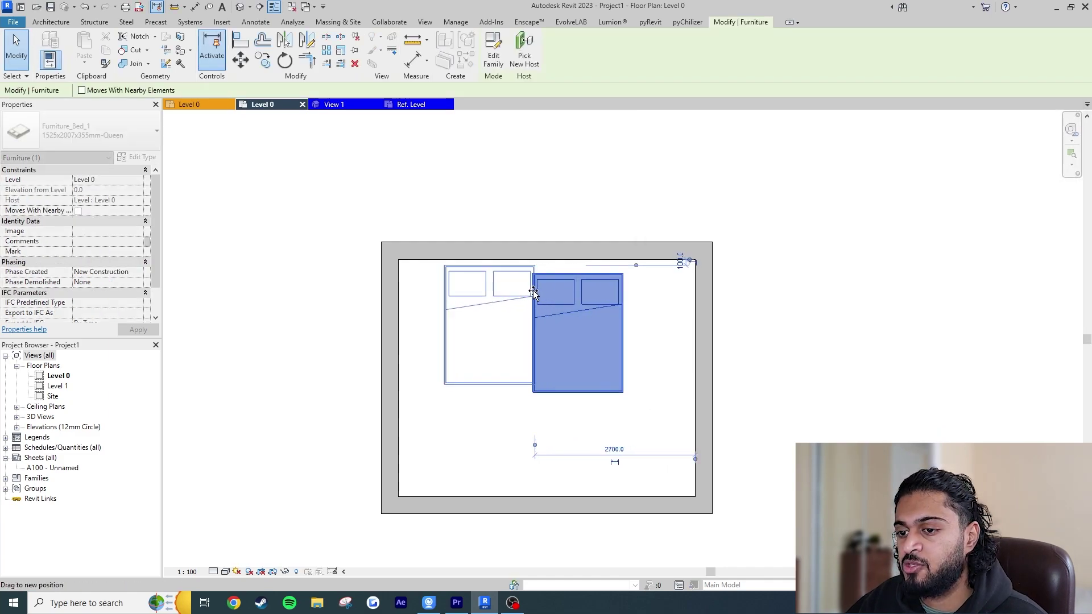
key("Escape")
Step: Find the Furniture_Chair_Desk_2 family in the Autodesk library by searching for chair, and load it into the project
left_click(222, 22)
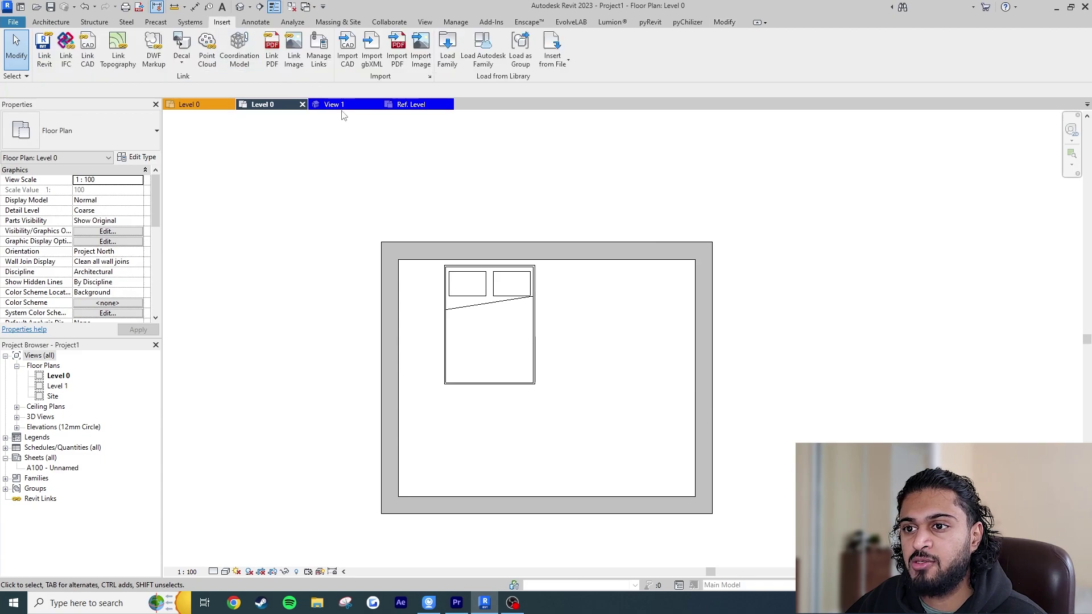
left_click(487, 63)
left_click(636, 152)
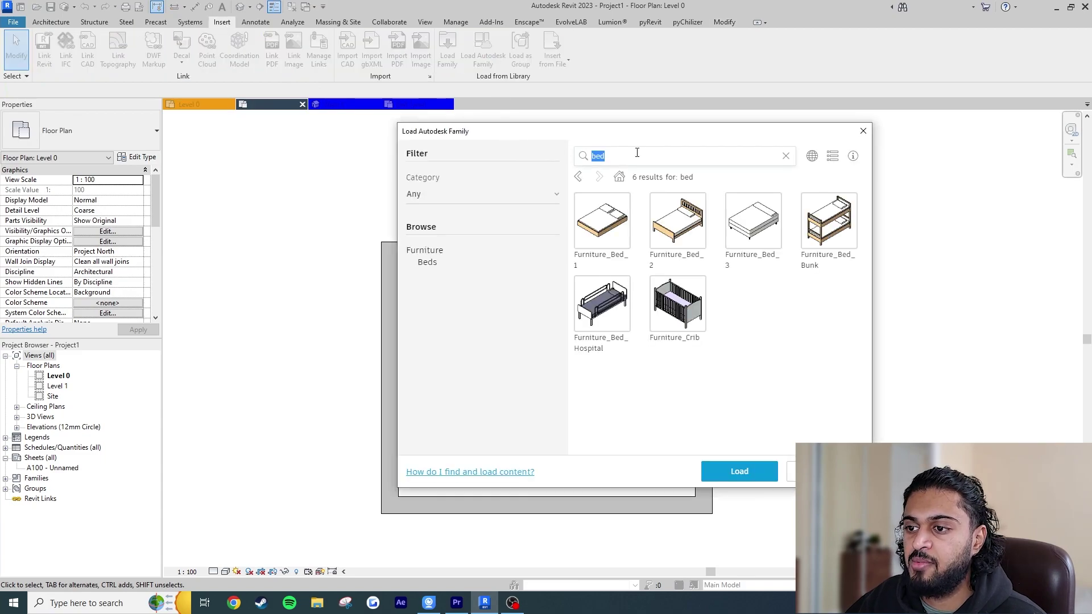
type("chair")
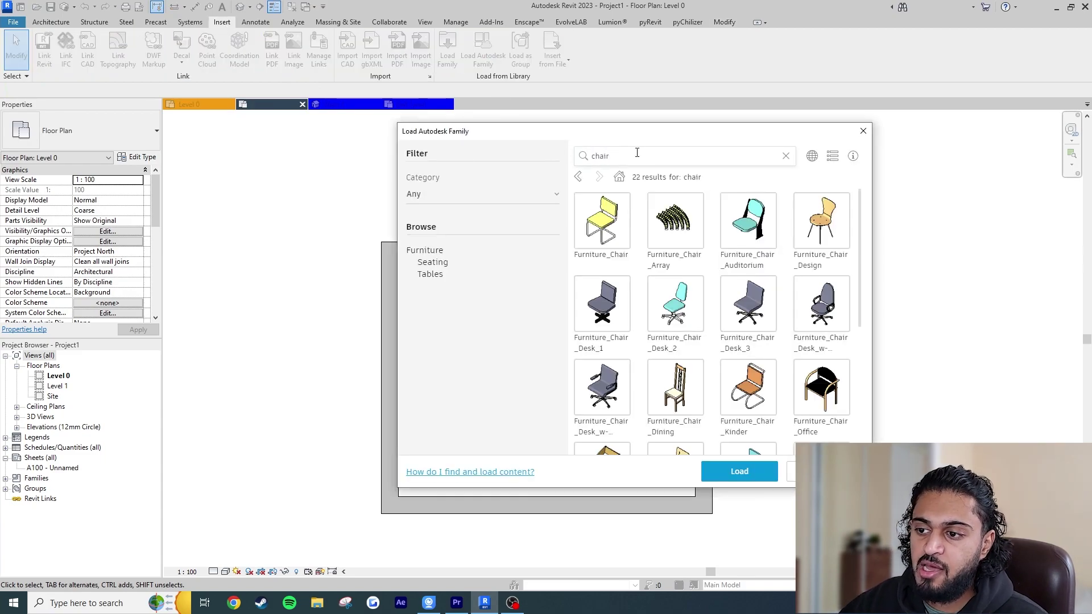
left_click(653, 281)
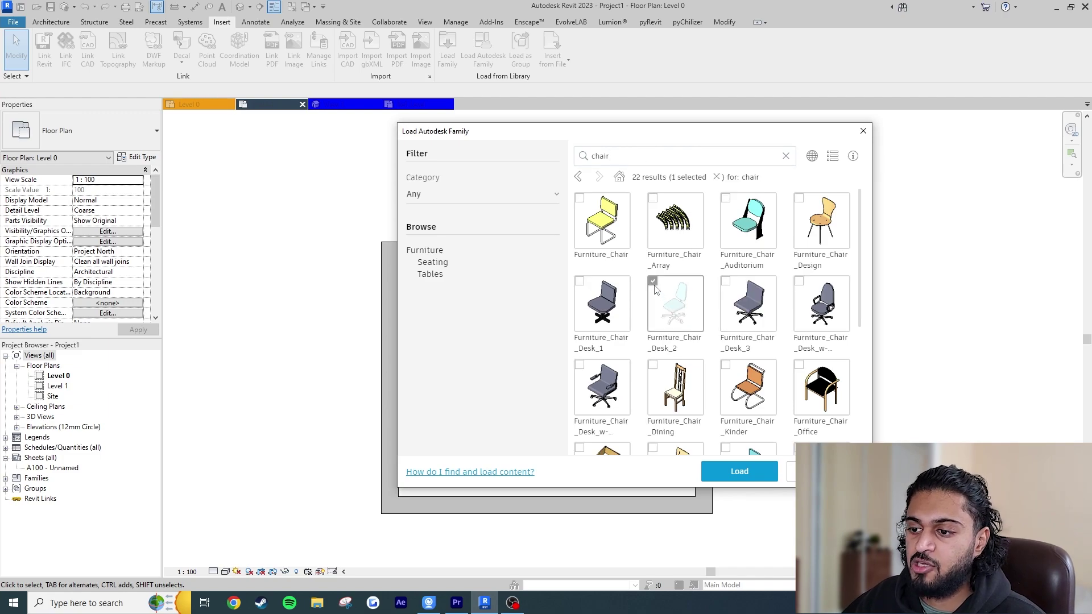
left_click(739, 473)
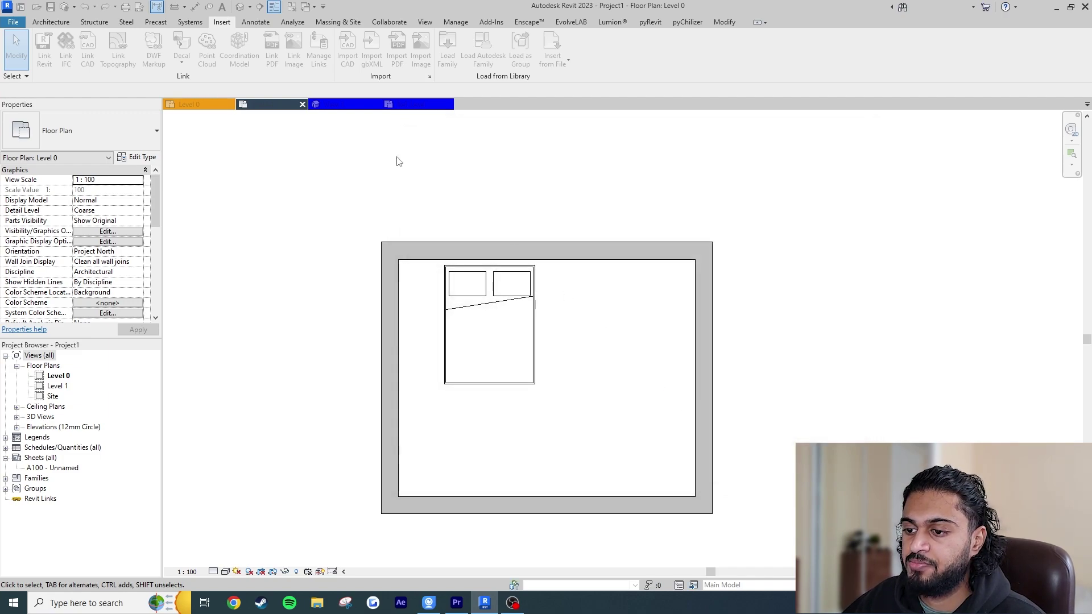
Step: Place a Furniture_Chair_Desk_2 in the lower right of the room, about 1400 mm from the right wall
left_click(51, 22)
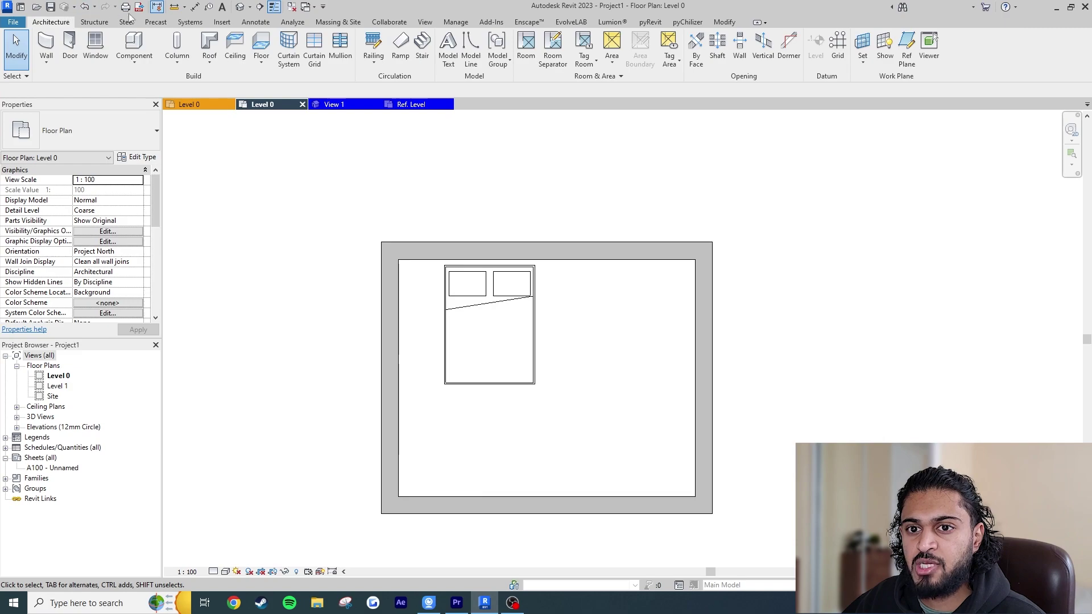
left_click(134, 48)
left_click(609, 438)
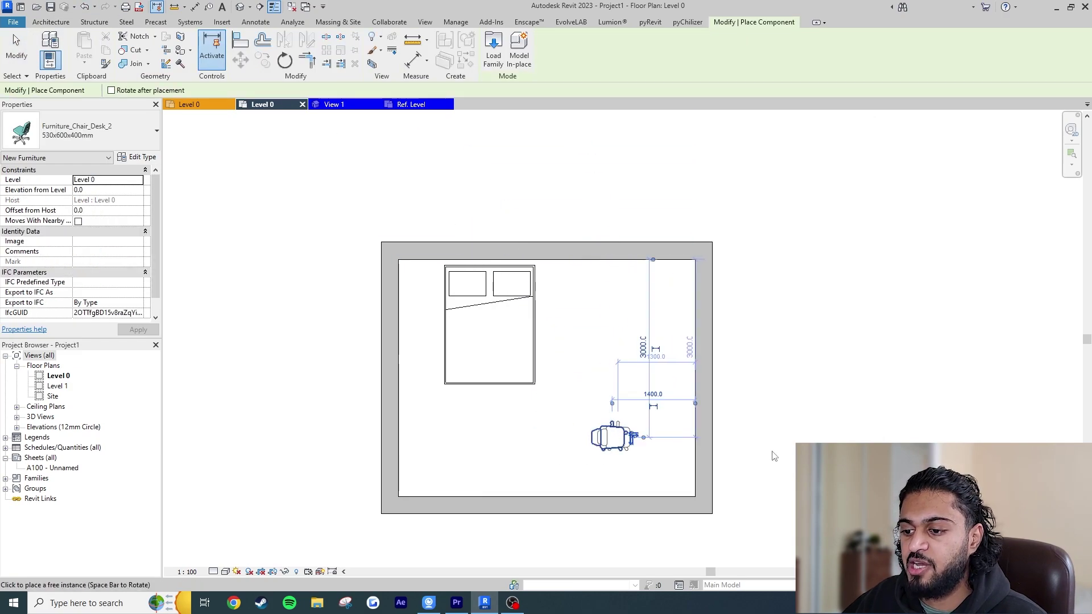
key("Escape")
key("Escape")
Step: Place a Furniture_Desk of type 1525x762mm_Student against the right wall in the room's lower-right corner
left_click(134, 49)
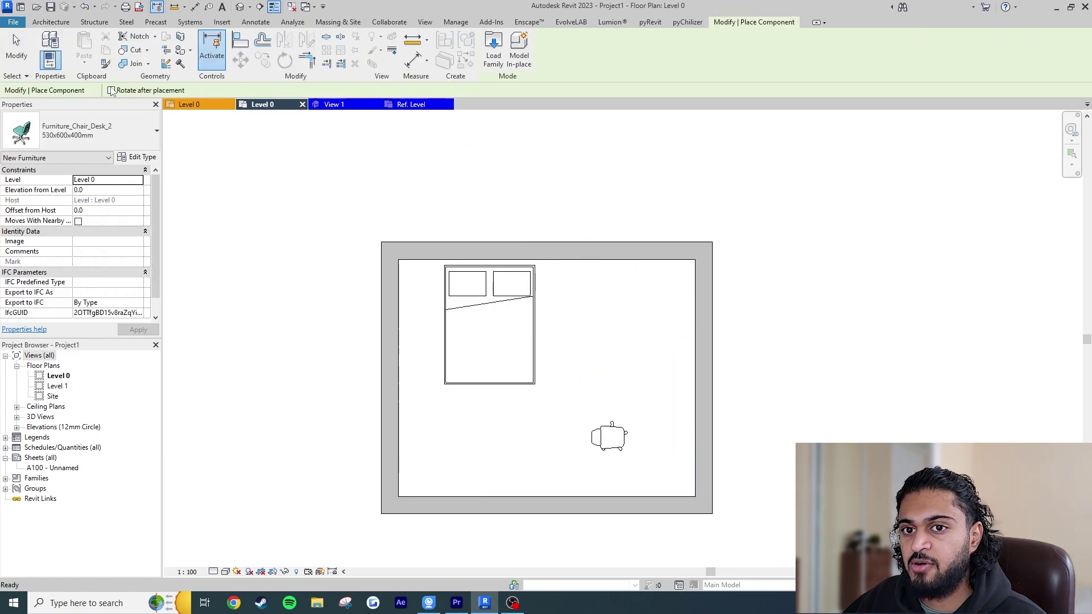
left_click(86, 130)
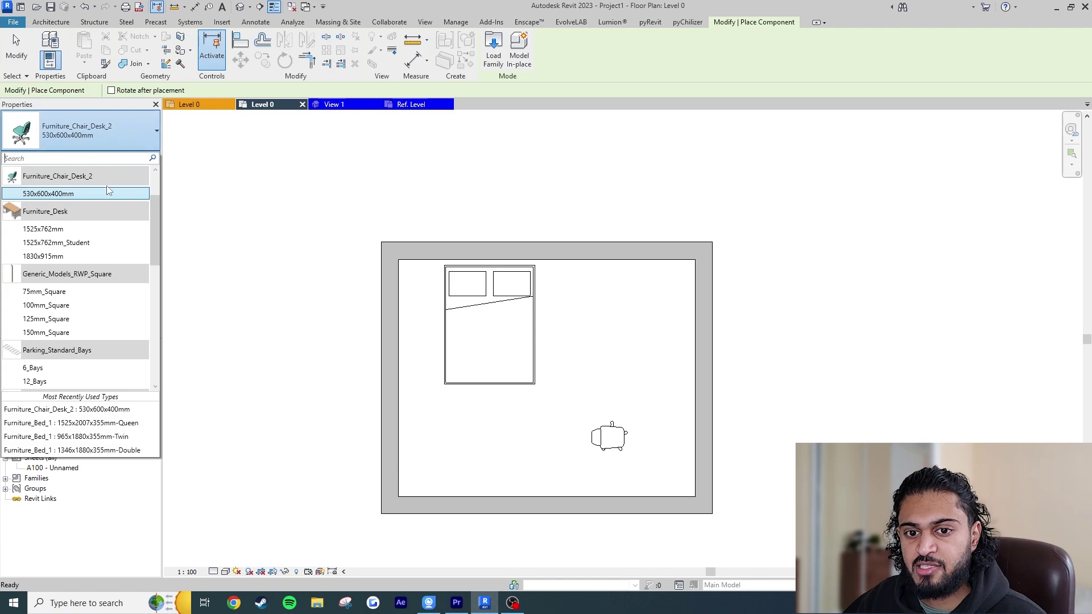
left_click(100, 243)
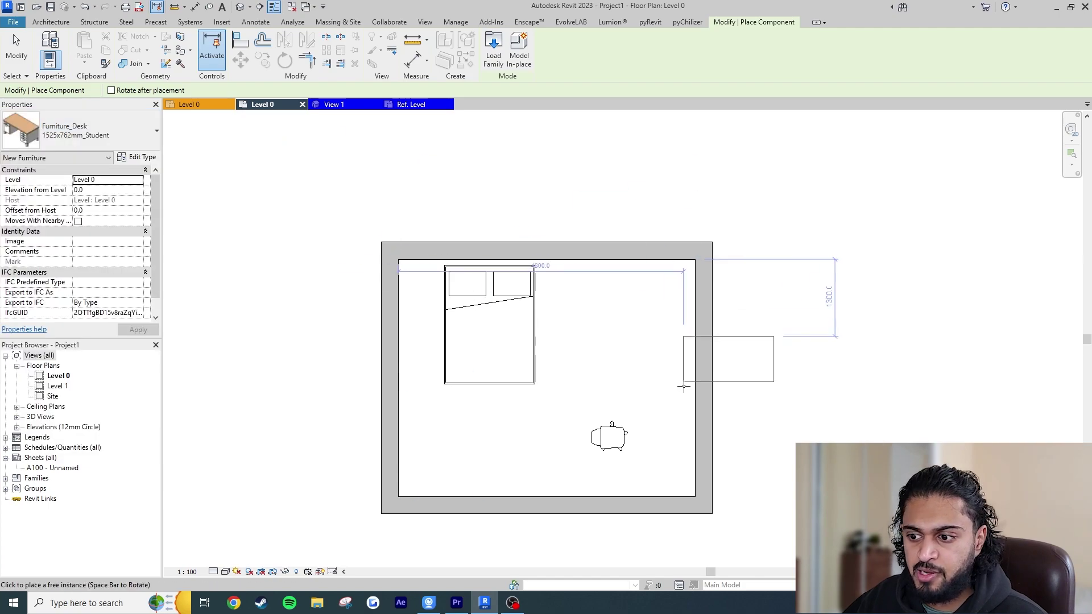
left_click(686, 490)
key("Escape")
Step: Move the desk chair up to the open long side of the desk
scroll(645, 452, "up", 2)
left_click(612, 443)
left_click_drag(617, 432, 654, 463)
left_click(692, 447)
Step: Turn the Circulation Zone subcategory of Furniture back on in the Level 0 plan's visibility overrides
left_click(432, 287)
key("v")
key("g")
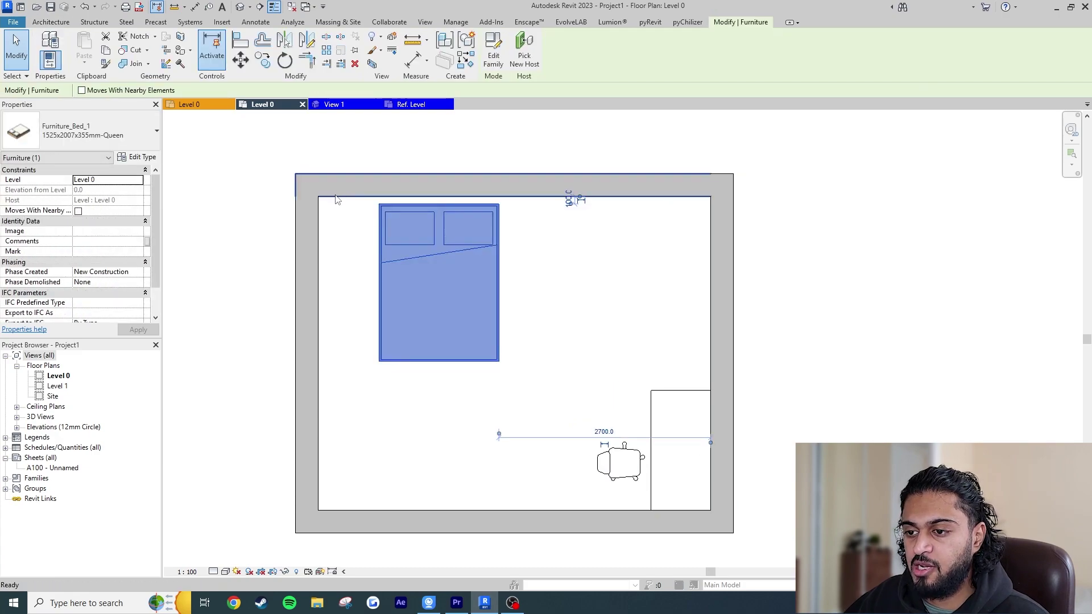
scroll(714, 247, "down", 4)
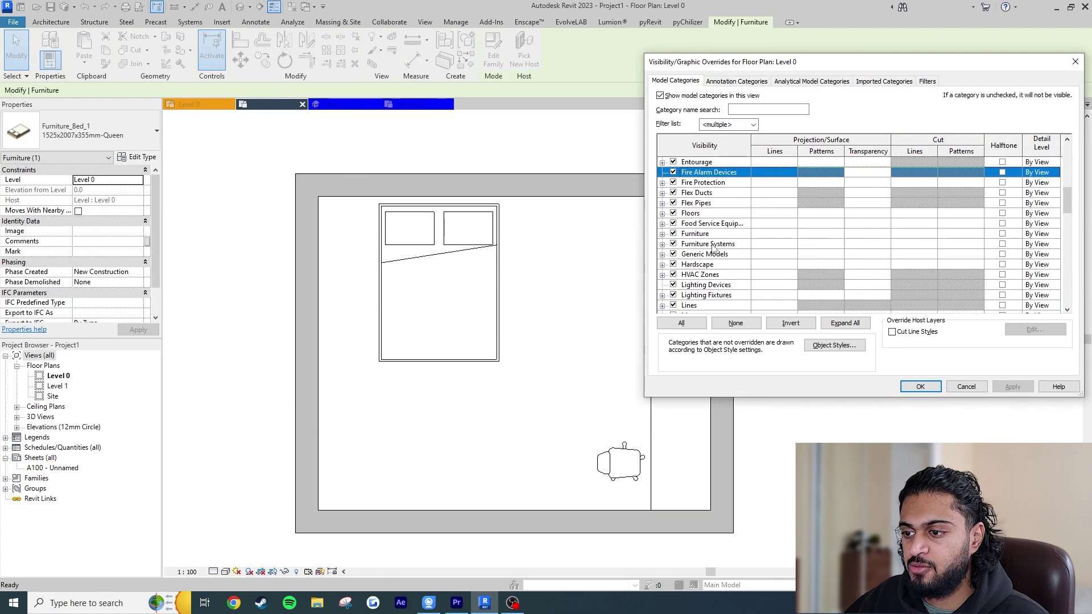
left_click(662, 234)
left_click(681, 254)
left_click(920, 386)
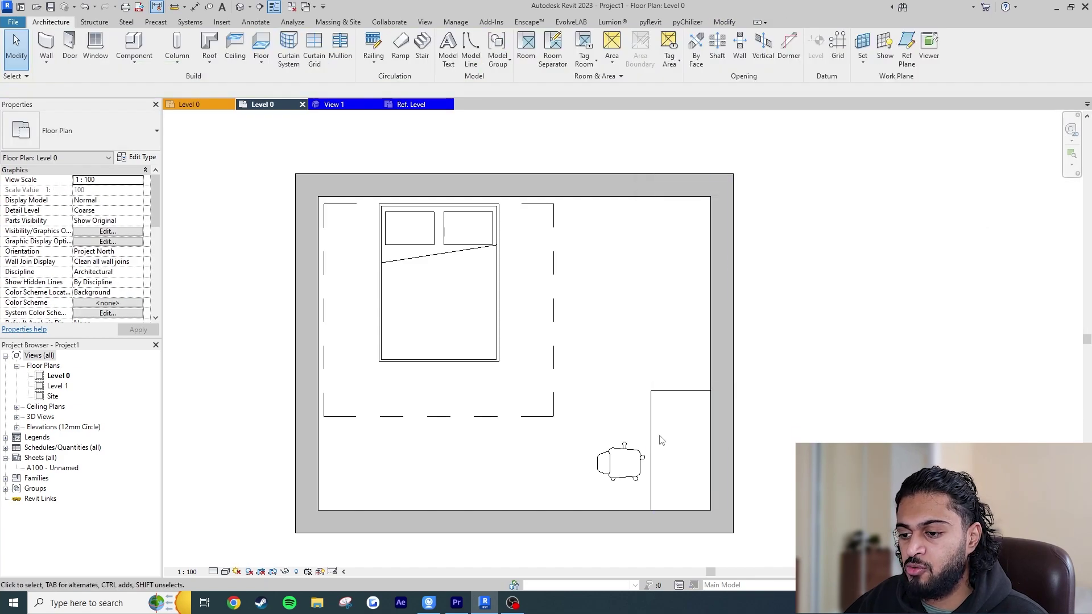
Step: Pull the desk chair away from the desk and move it back to its place beside the desk
left_click(617, 458)
left_click_drag(617, 458, 592, 447)
left_click(705, 446)
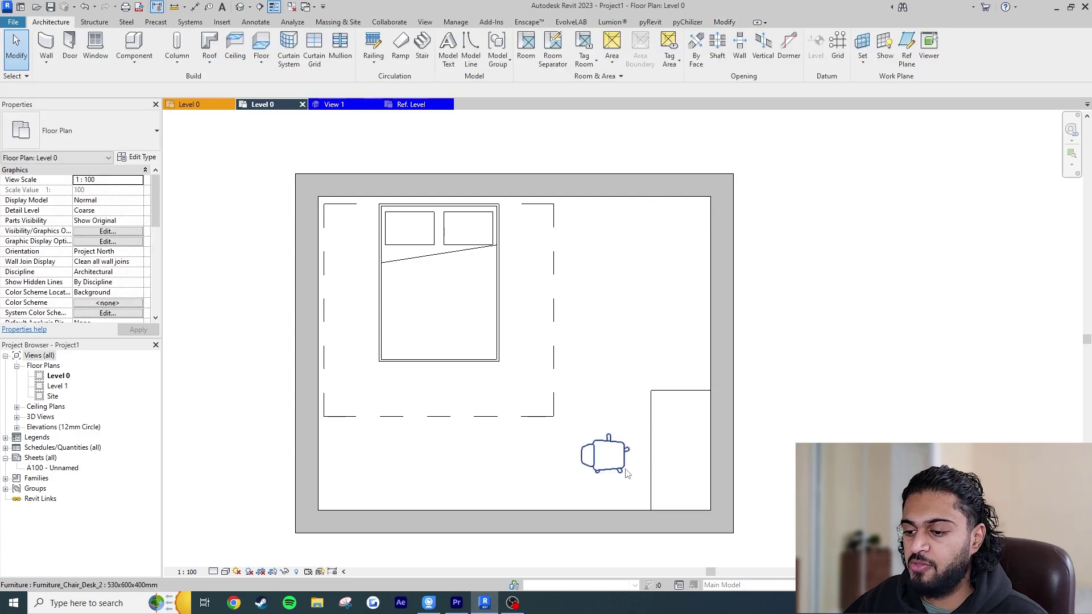
left_click(604, 455)
left_click_drag(605, 455, 620, 464)
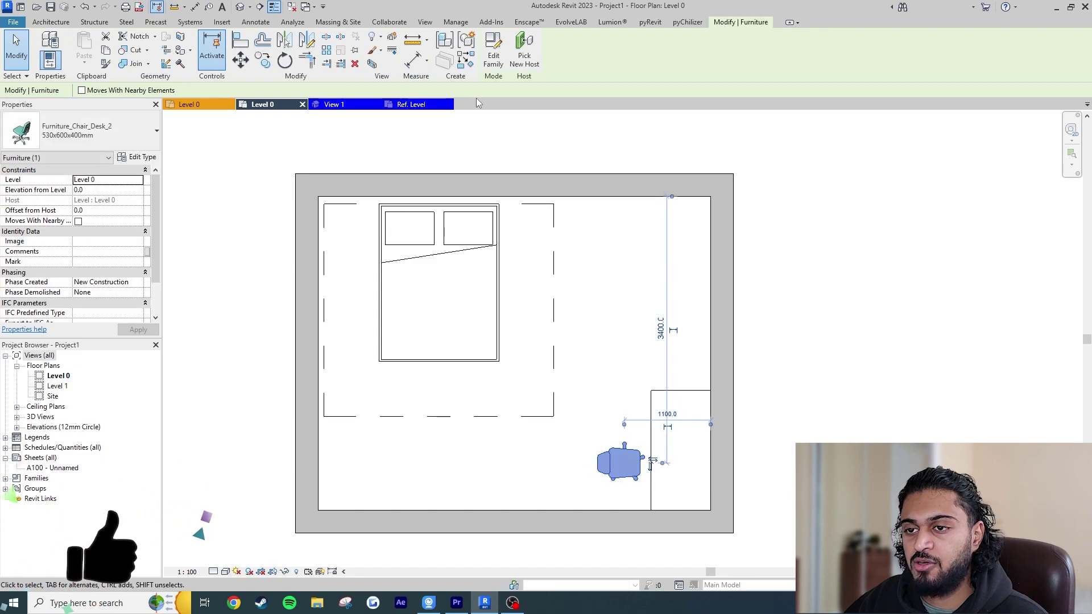
Step: Open the desk chair family for editing and show its Ref. Level floor plan
left_click(493, 52)
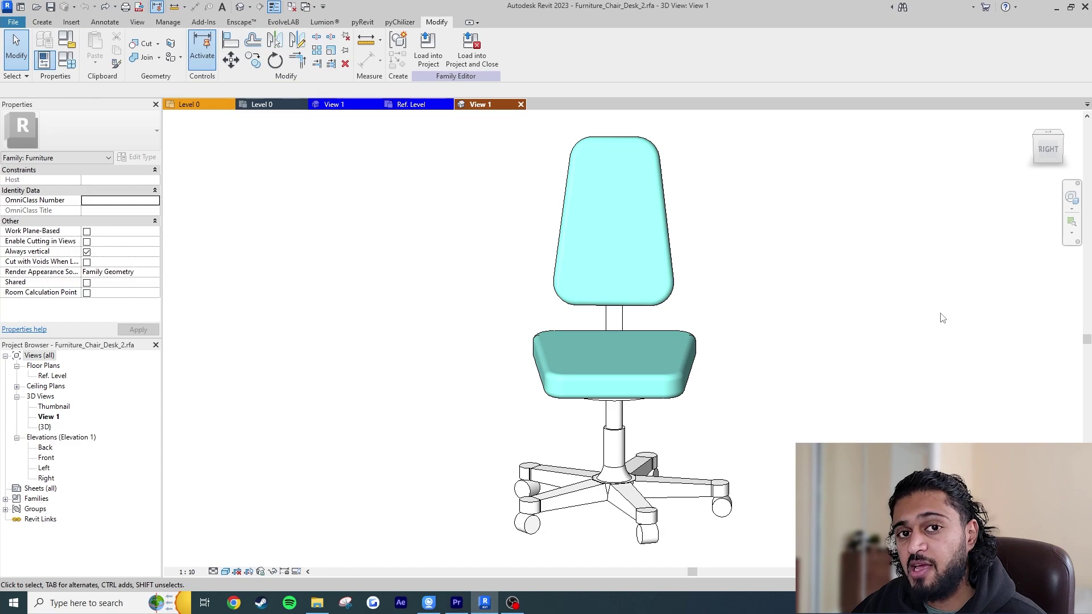
left_click(52, 377)
double_click(52, 376)
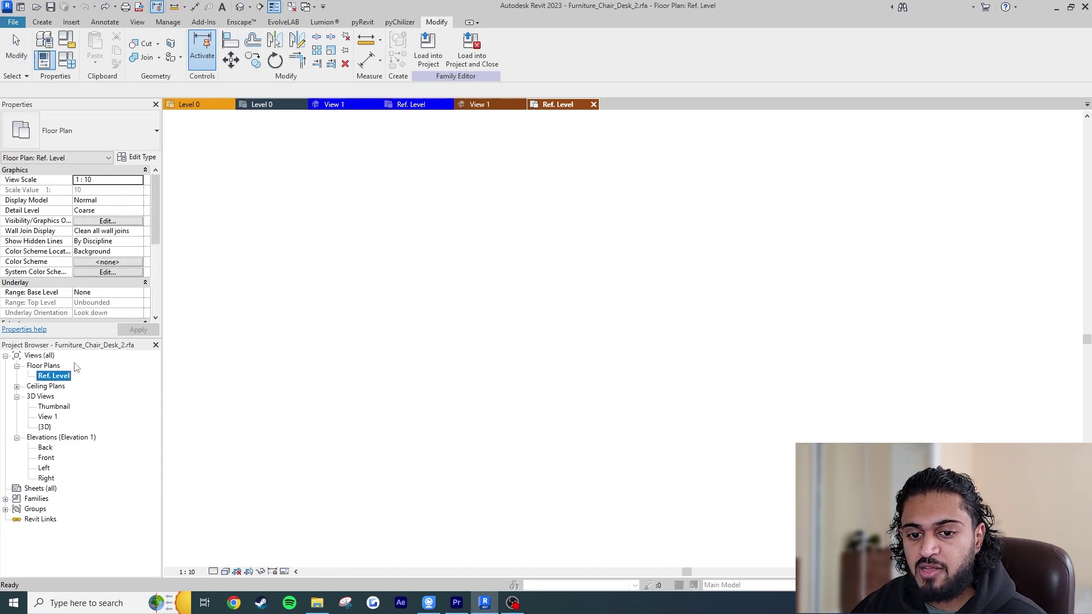
left_click(544, 394)
scroll(643, 310, "up", 3)
middle_click_drag(704, 301, 709, 301)
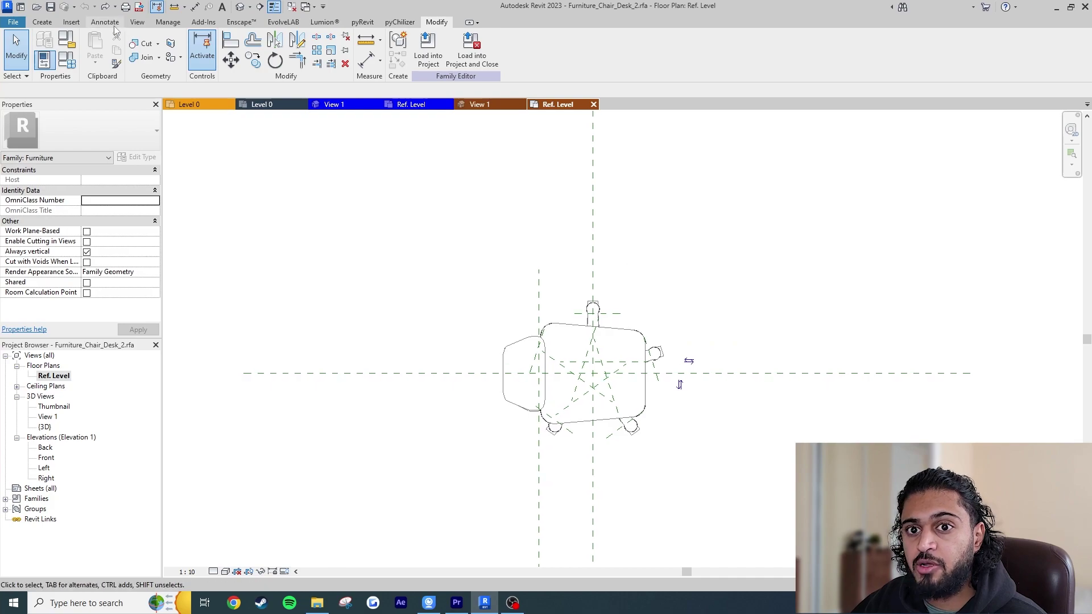
Step: Draw a symbolic-line circle of about 620 mm radius around the desk chair, centred where its centre reference planes cross
left_click(113, 24)
left_click(185, 57)
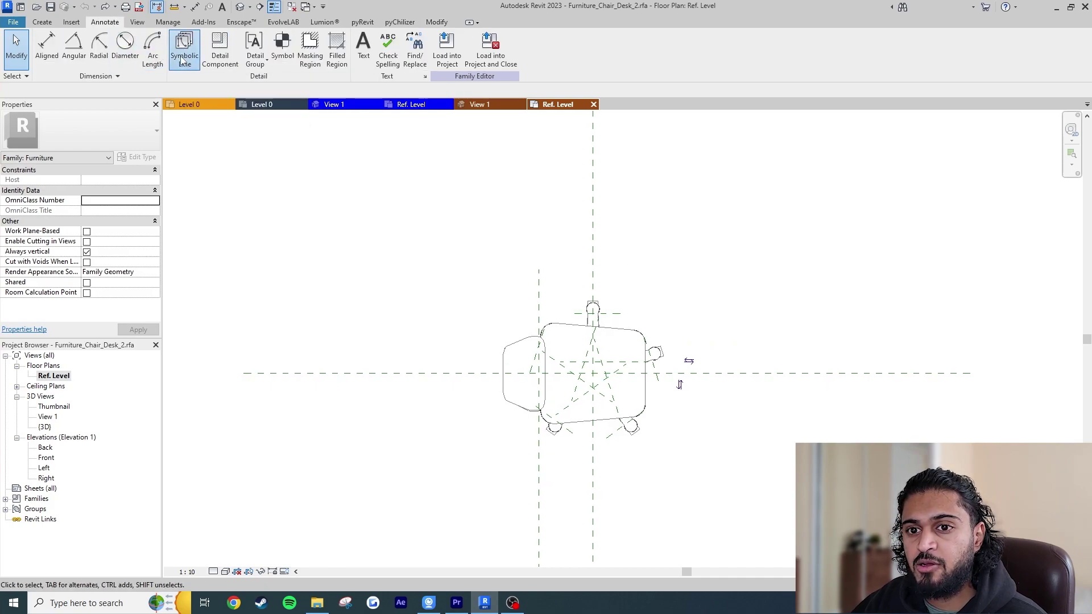
left_click(593, 374)
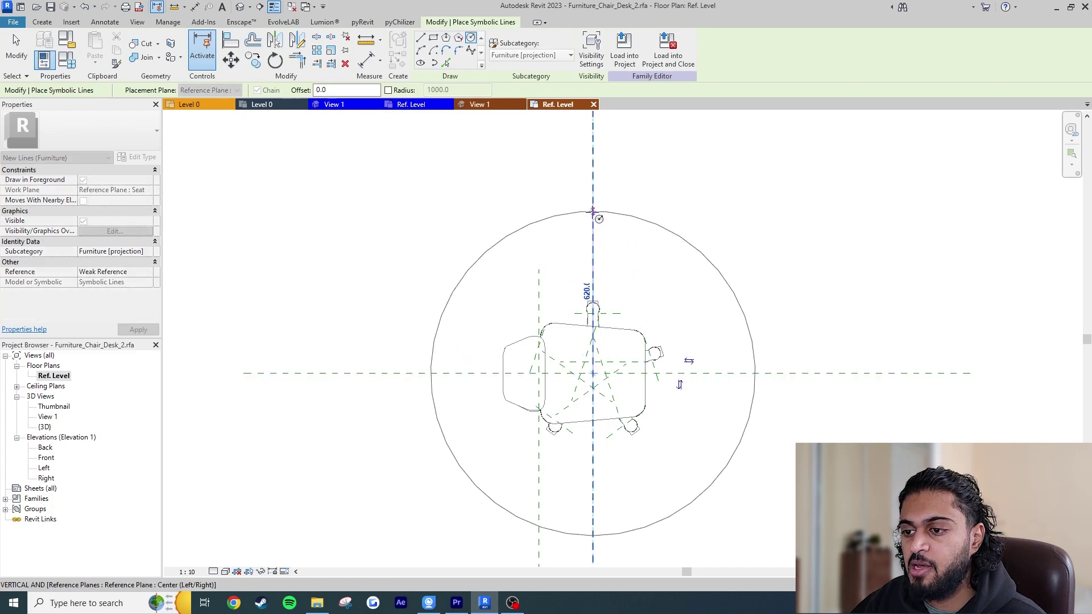
left_click(593, 215)
key("Escape")
key("Escape")
scroll(640, 188, "down", 3)
Step: Load the desk chair family with its symbolic circle into Project1 and overwrite the existing version
left_click(427, 48)
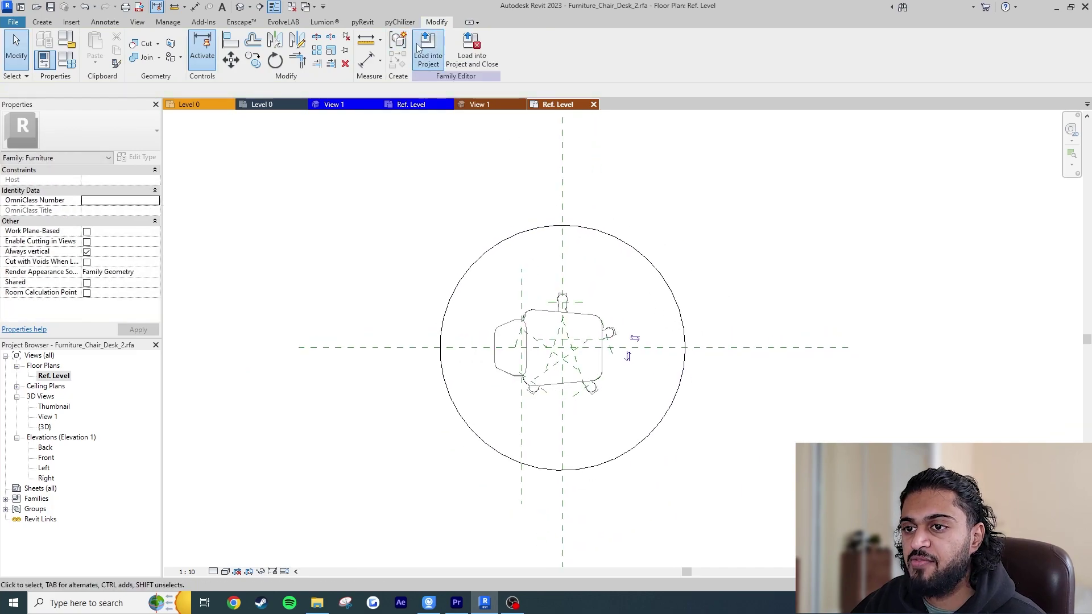
left_click(515, 386)
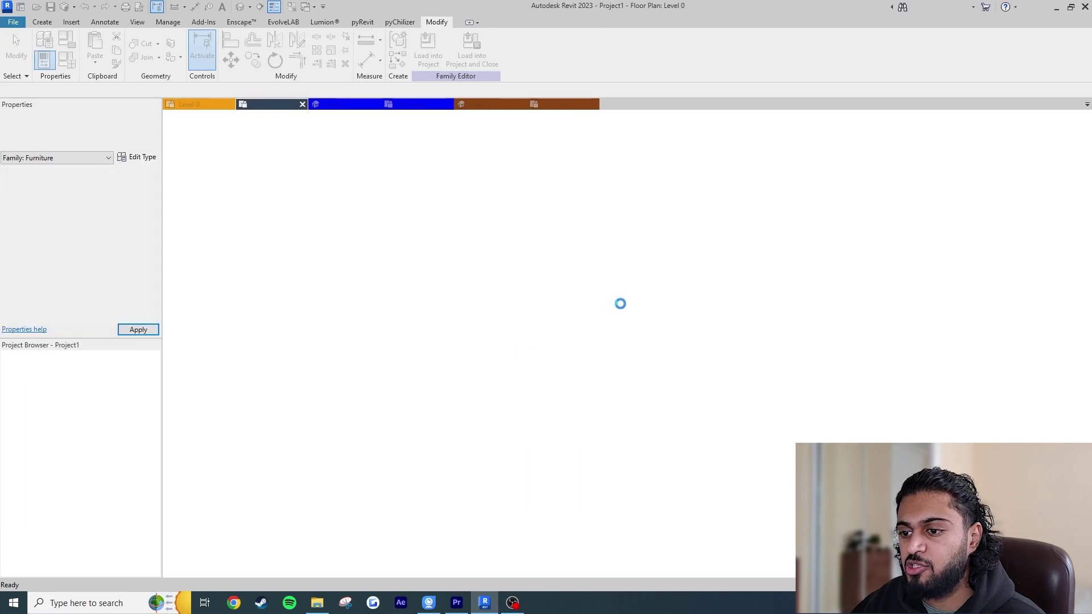
left_click(576, 283)
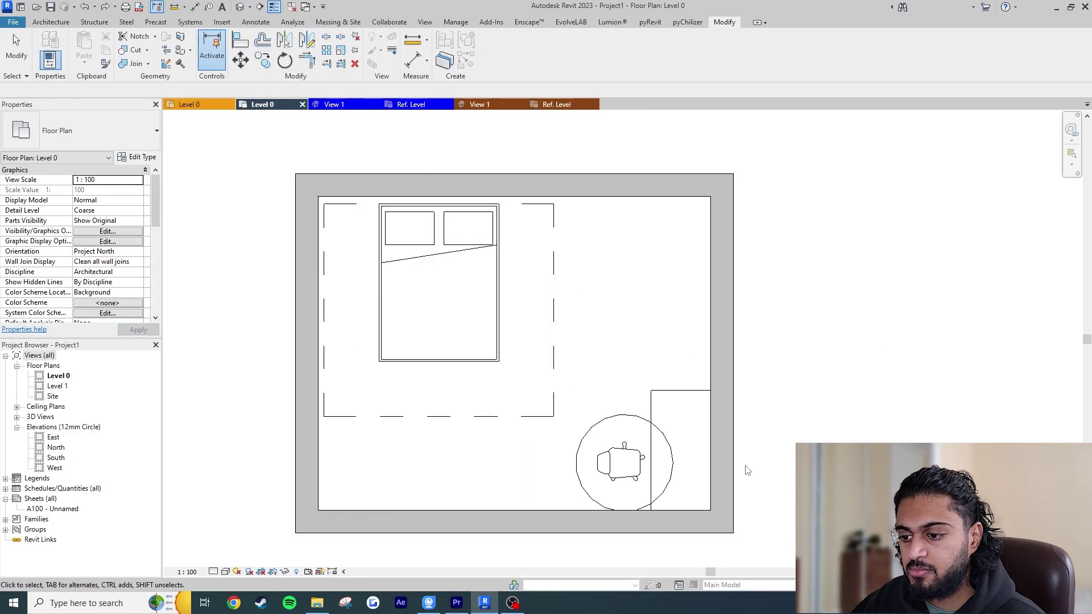
Step: Move the desk chair closer to the desk so its seat edge and circle overlap the desk
left_click(630, 464)
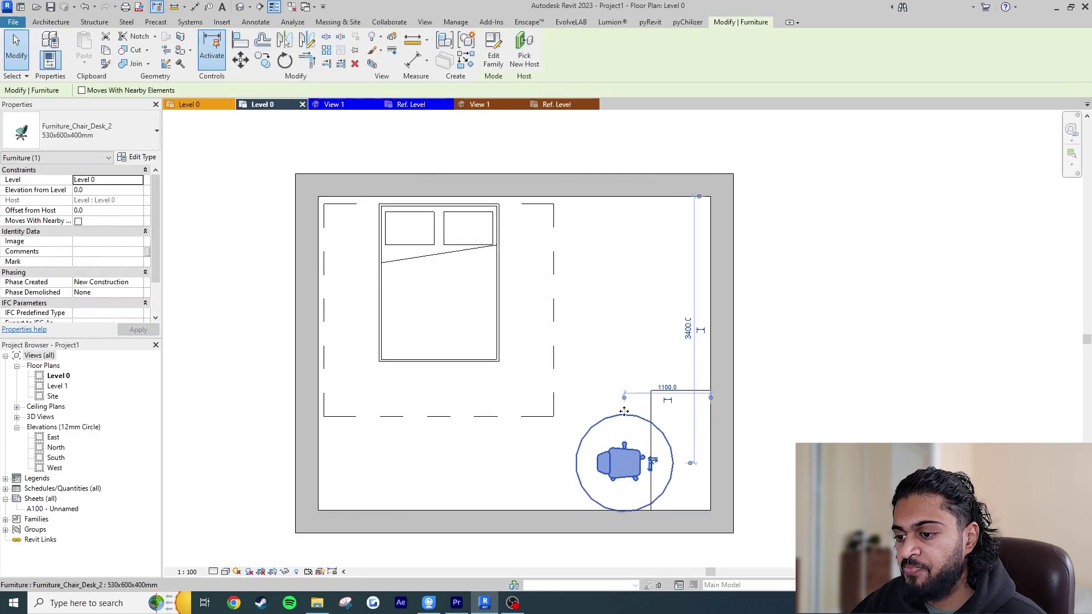
left_click(761, 429)
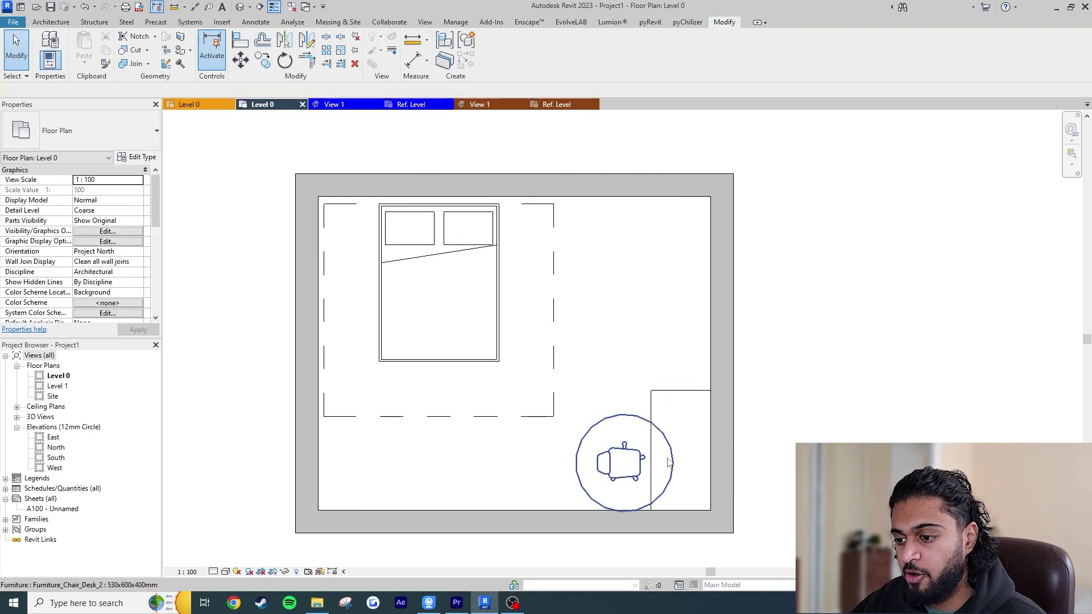
left_click(607, 464)
mouse_move(606, 463)
left_mouse_down()
mouse_move(463, 363)
mouse_move(475, 377)
mouse_move(595, 416)
mouse_move(623, 453)
left_mouse_up()
key("Escape")
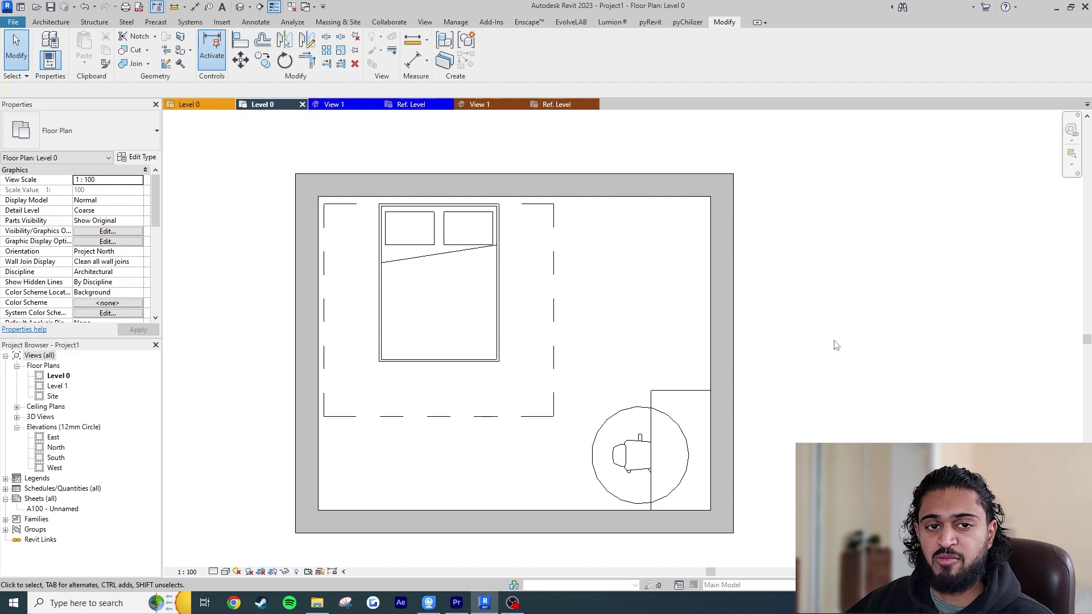
Step: Pull the desk chair clear of the desk and move it back until only its circle overlaps the desk edge
left_click(641, 448)
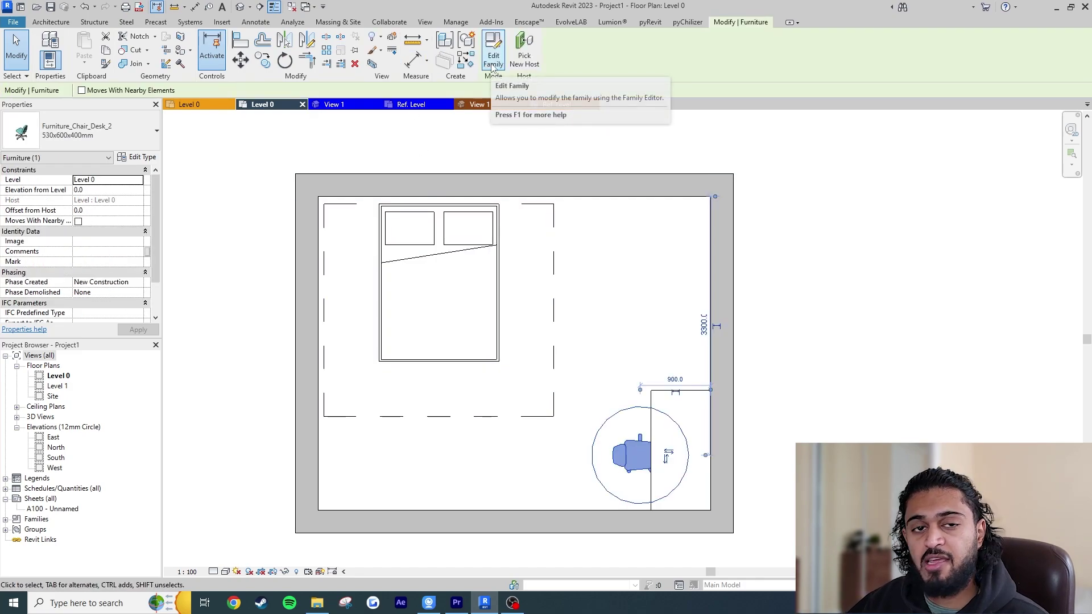
left_click(743, 438)
left_click(631, 453)
left_click_drag(631, 453, 588, 445)
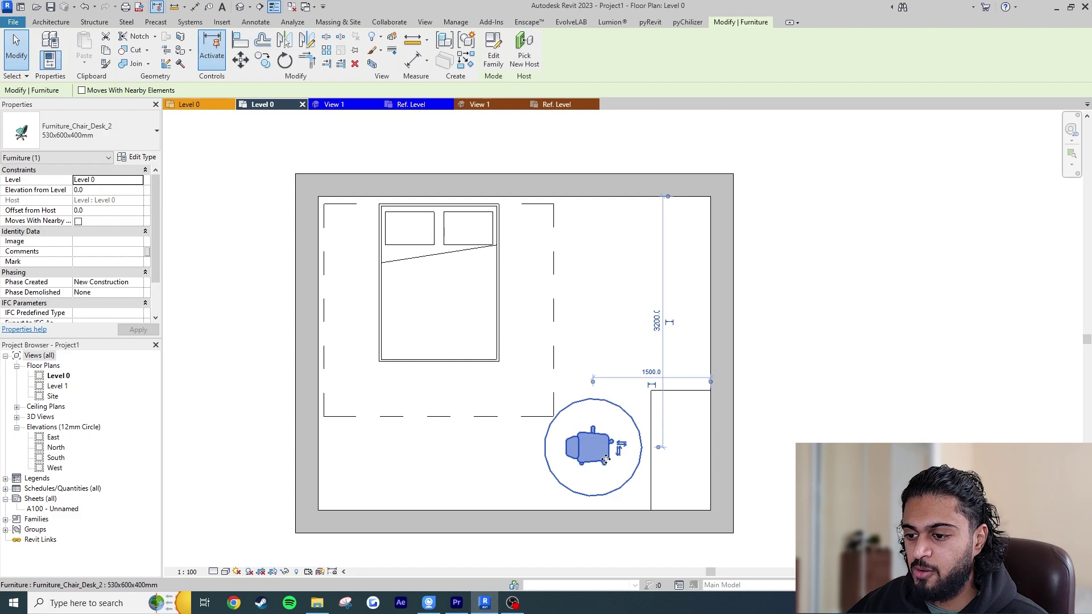
left_click_drag(588, 448, 607, 459)
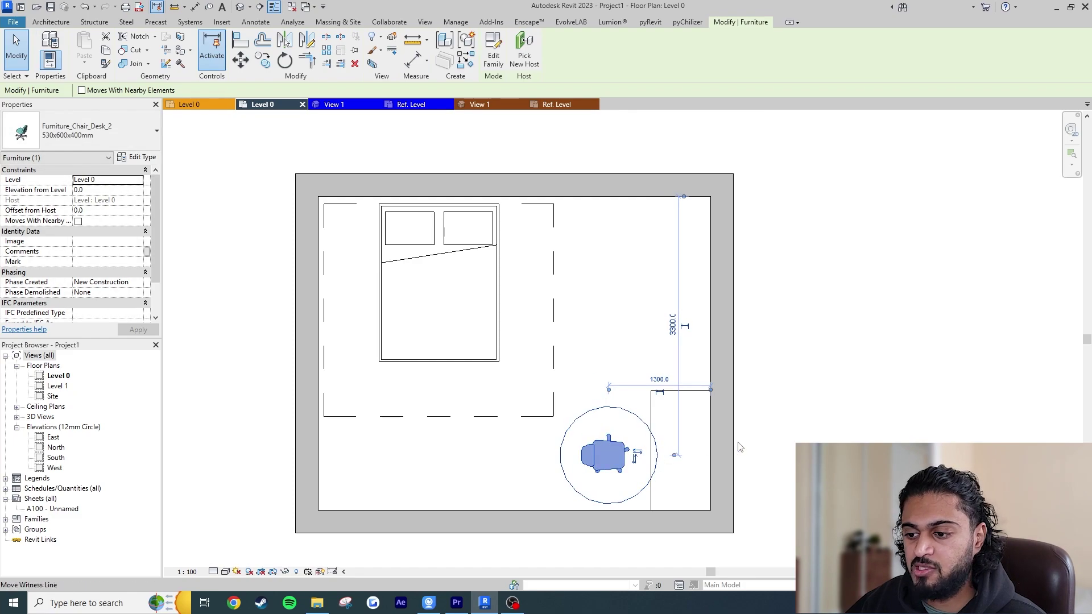
key("Escape")
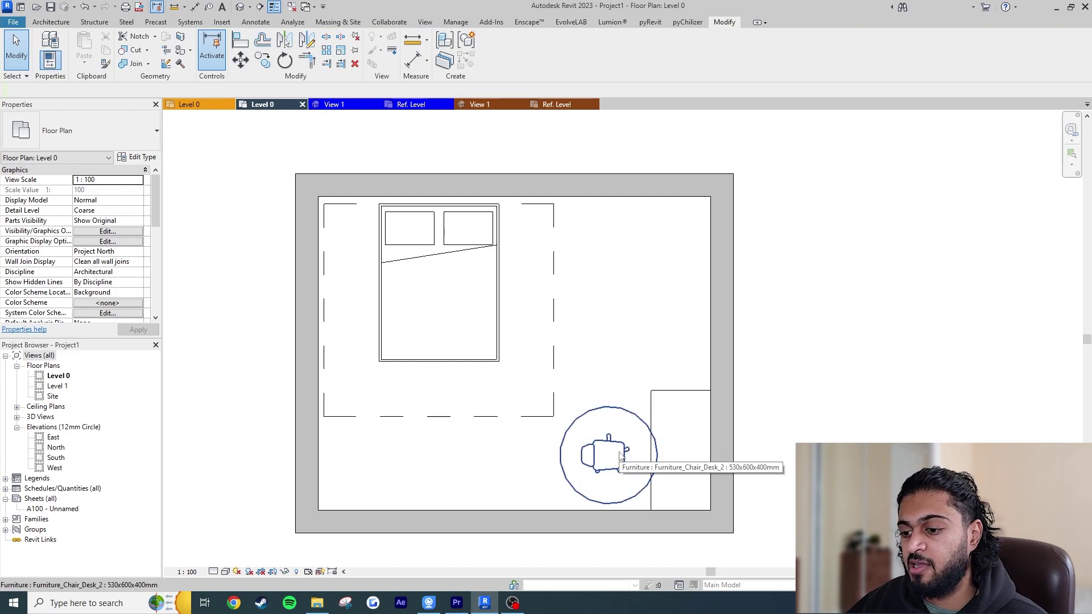
Step: Reopen the desk chair family for editing and delete the symbolic circle around the chair
left_click(621, 455)
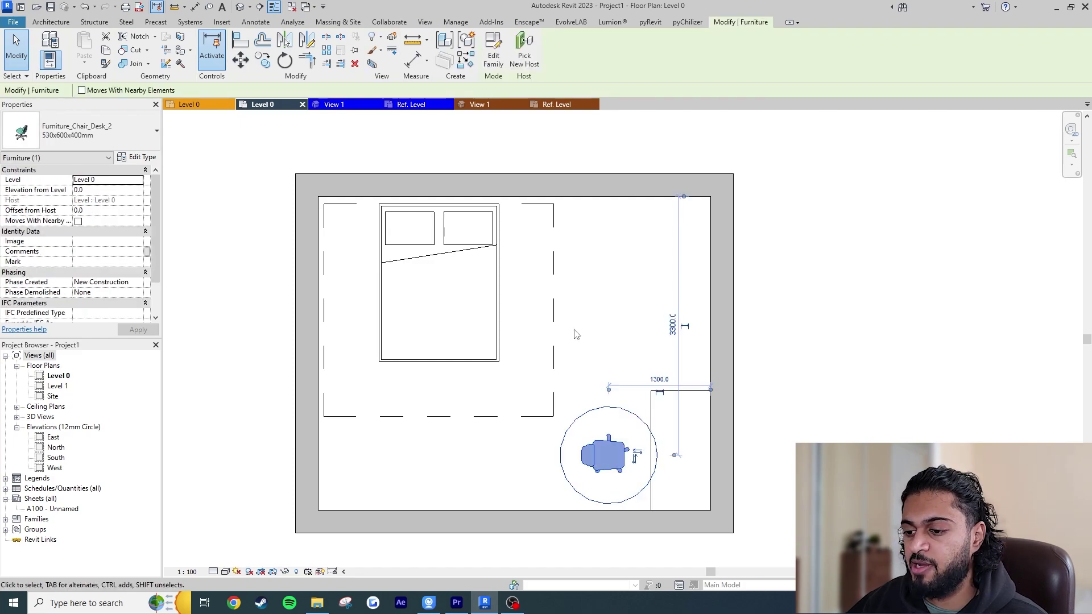
left_click(493, 52)
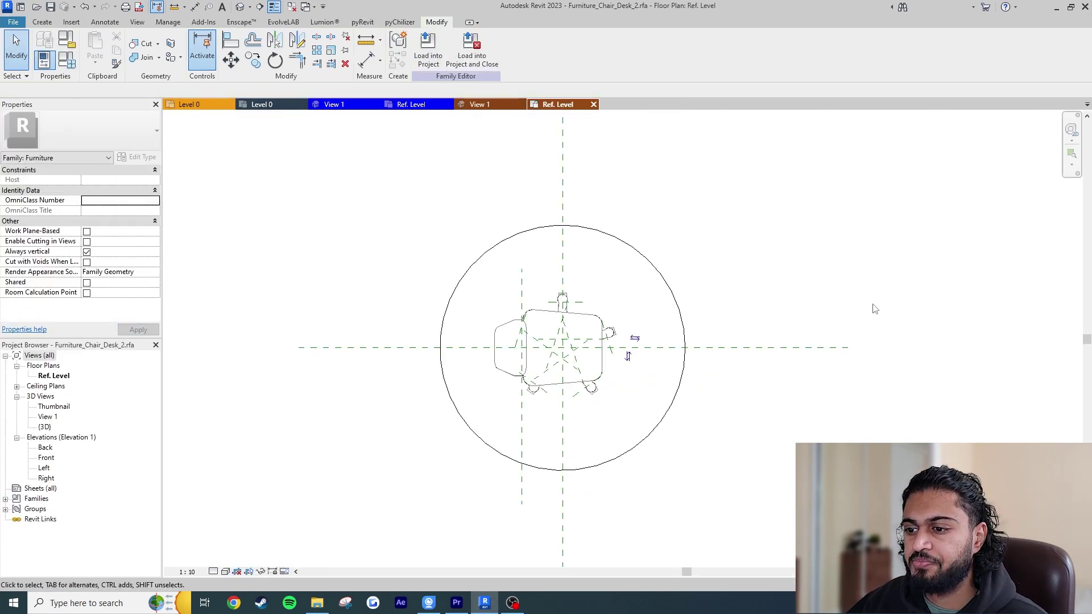
left_click(668, 288)
key("Delete")
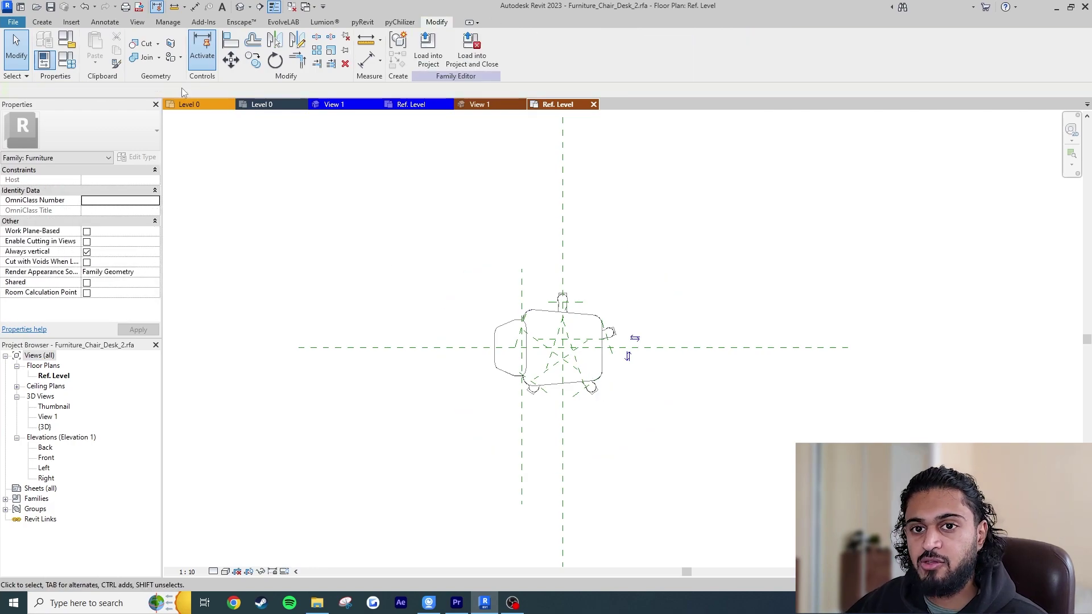
Step: Draw a model-line circle of about 680 mm radius around the chair, centred where the centre reference planes cross
left_click(42, 21)
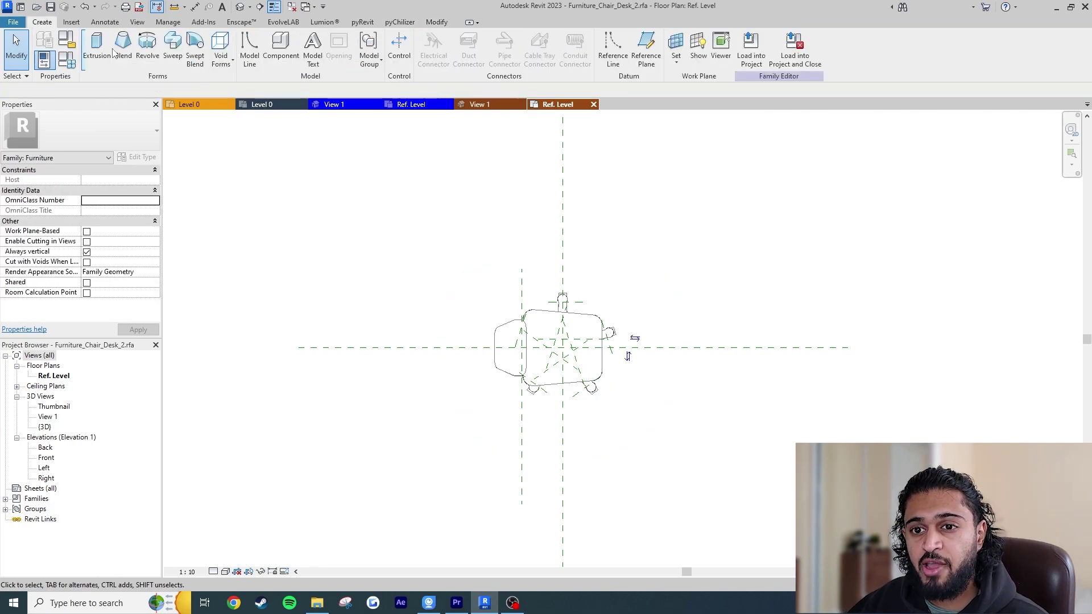
left_click(251, 57)
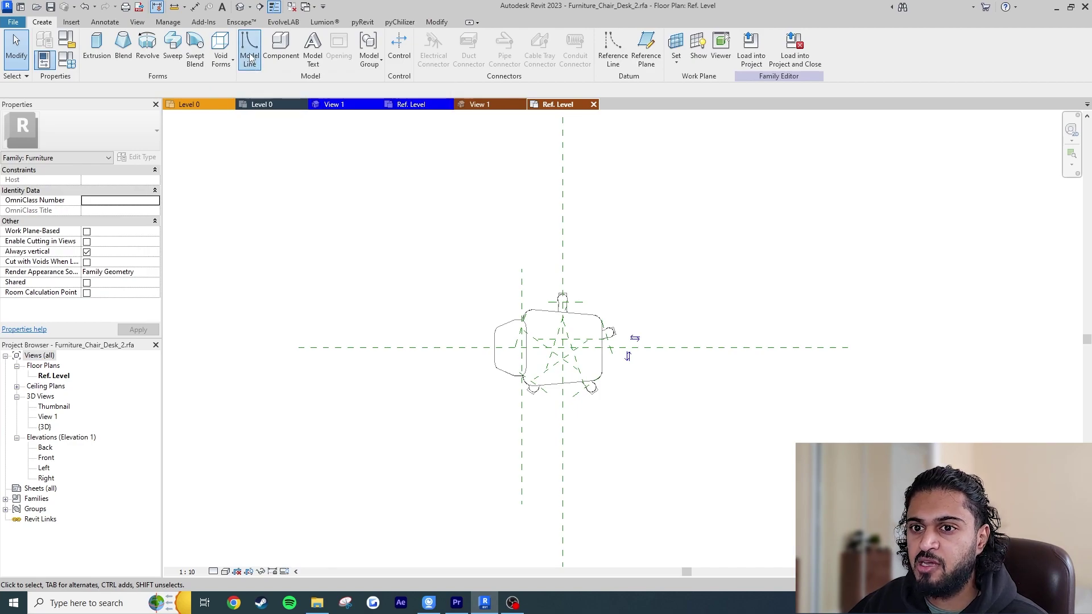
left_click(471, 38)
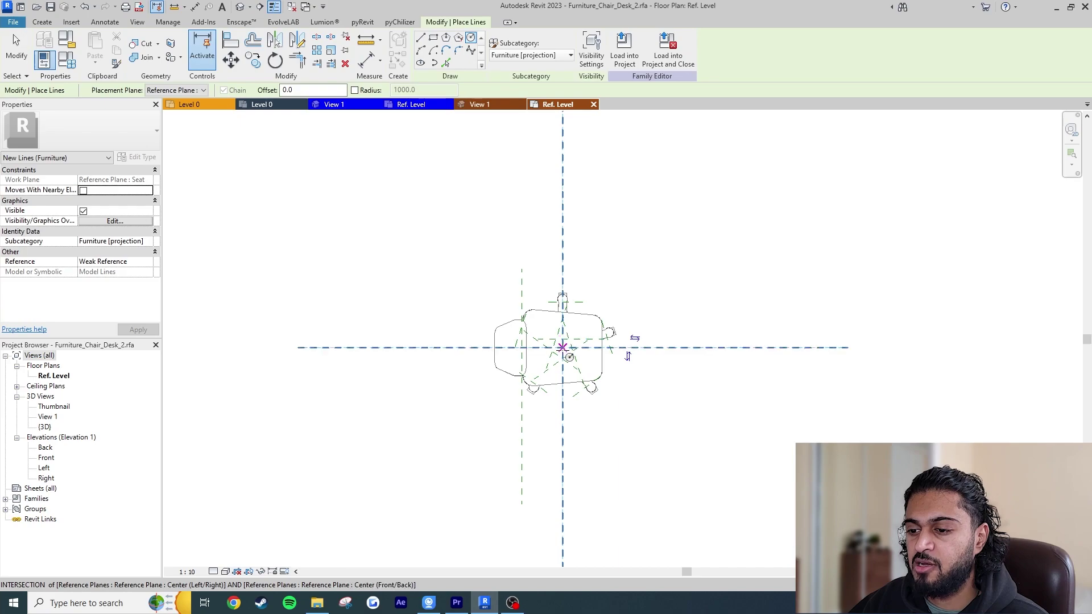
left_click(563, 347)
left_click(563, 213)
key("Escape")
key("Escape")
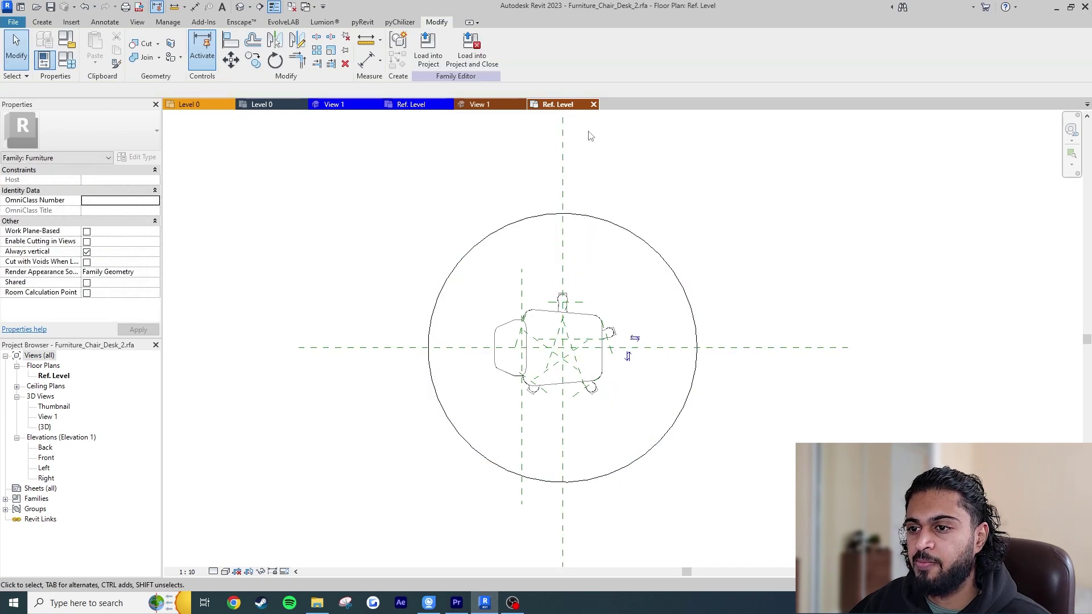
Step: Load the desk chair family with the model-line circle into Project1, overwriting the existing version
left_click(429, 48)
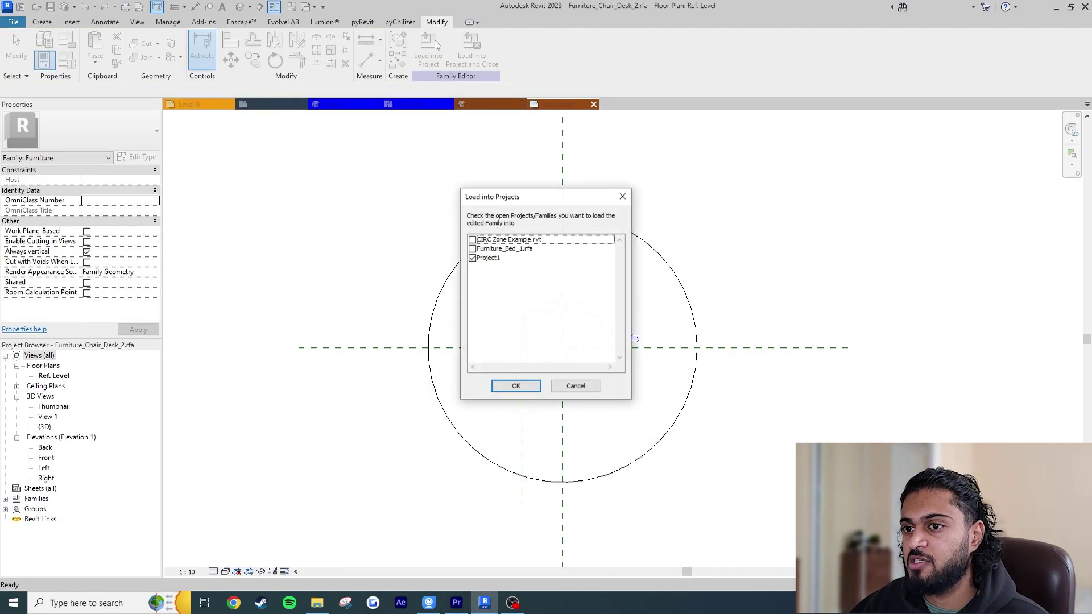
left_click(515, 386)
left_click(561, 282)
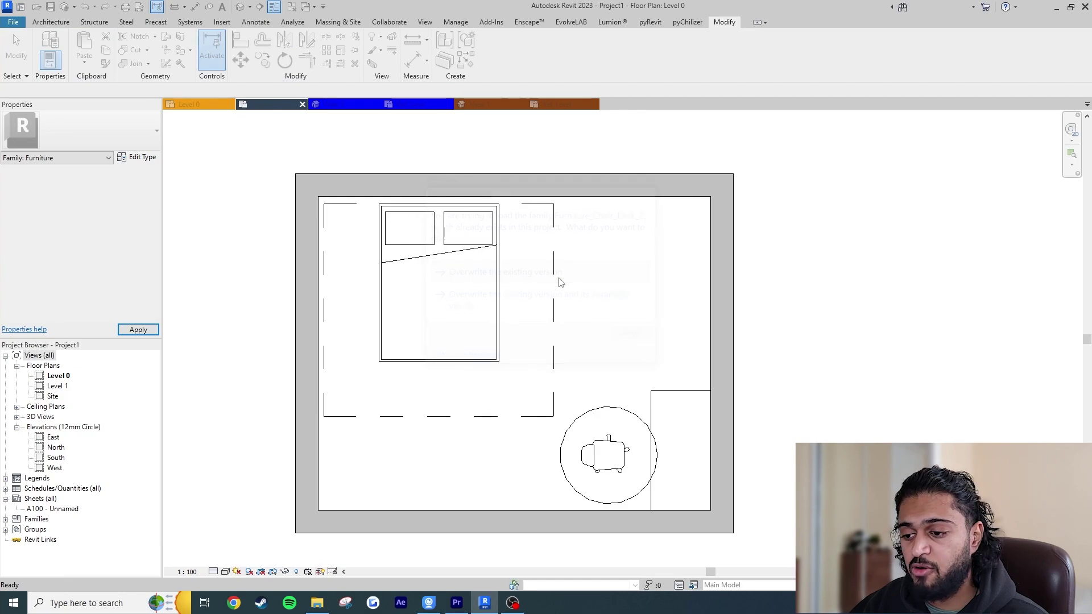
left_click(623, 433)
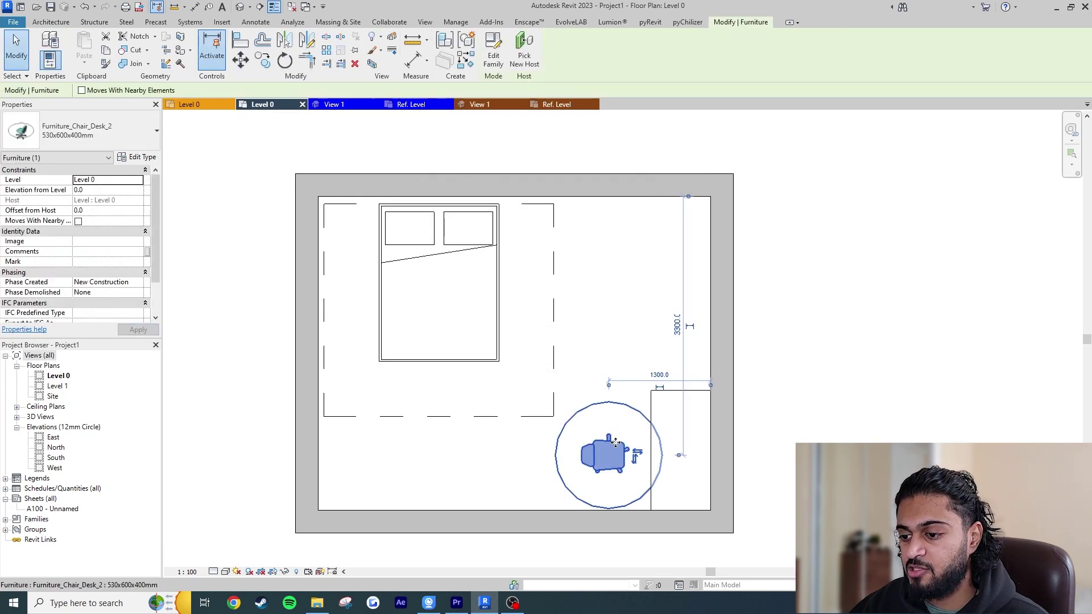
key("Escape")
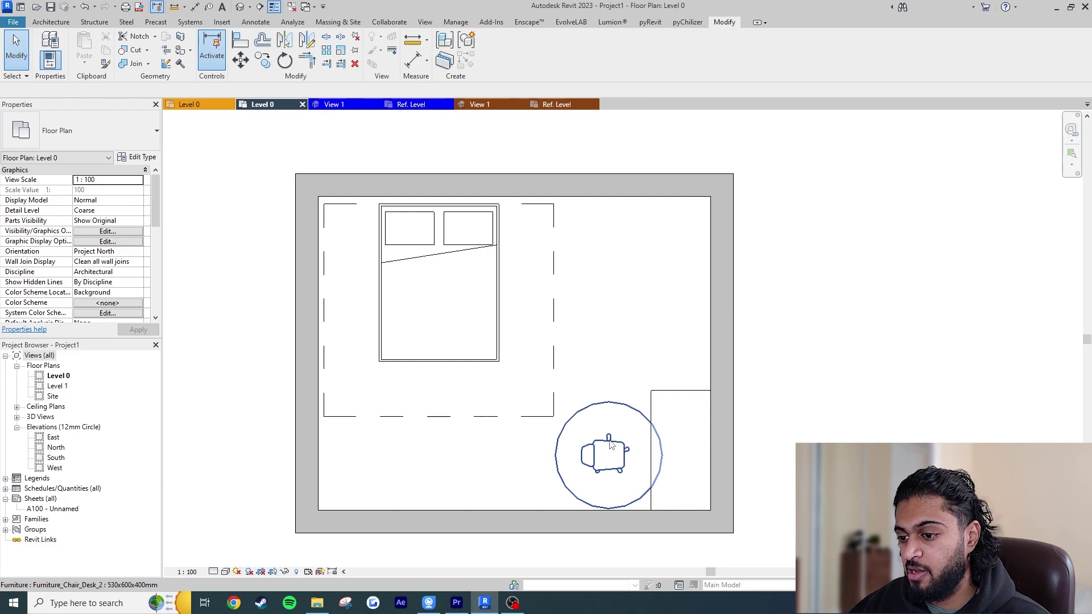
Step: Move the desk chair about 100 mm towards the desk and 100 mm up the plan
left_click(610, 444)
mouse_move(611, 445)
left_mouse_down()
mouse_move(632, 444)
mouse_move(508, 370)
mouse_move(621, 436)
left_mouse_up()
key("Escape")
left_click(618, 441)
key("Escape")
left_click(541, 386)
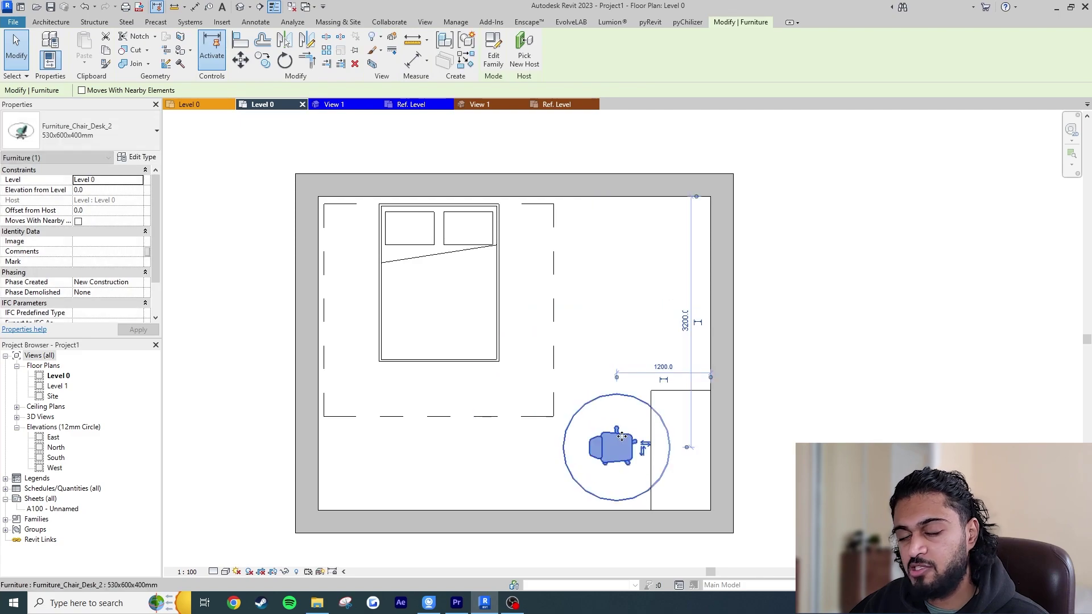
key("Escape")
Step: Delete all four walls around the furniture in the Level 0 plan
left_click(708, 207)
key("Delete")
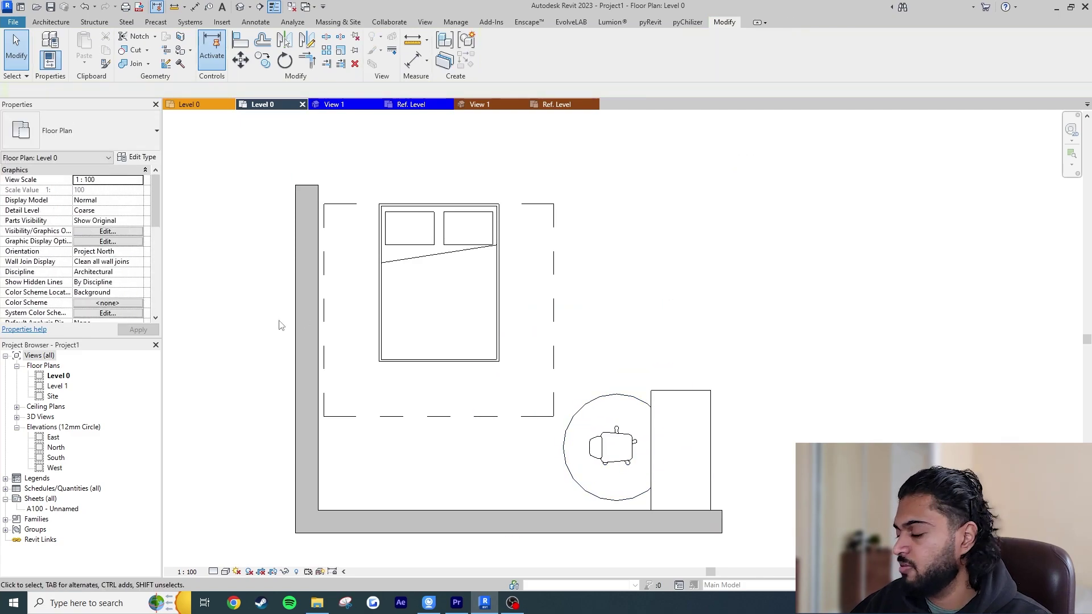
left_click(305, 394)
key("Delete")
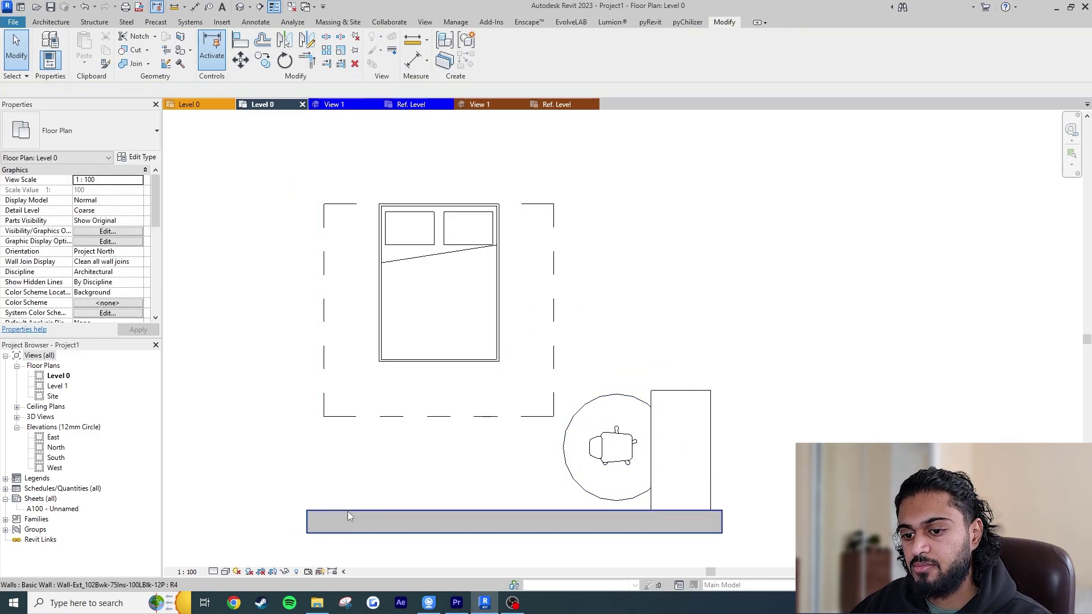
left_click(346, 511)
key("Delete")
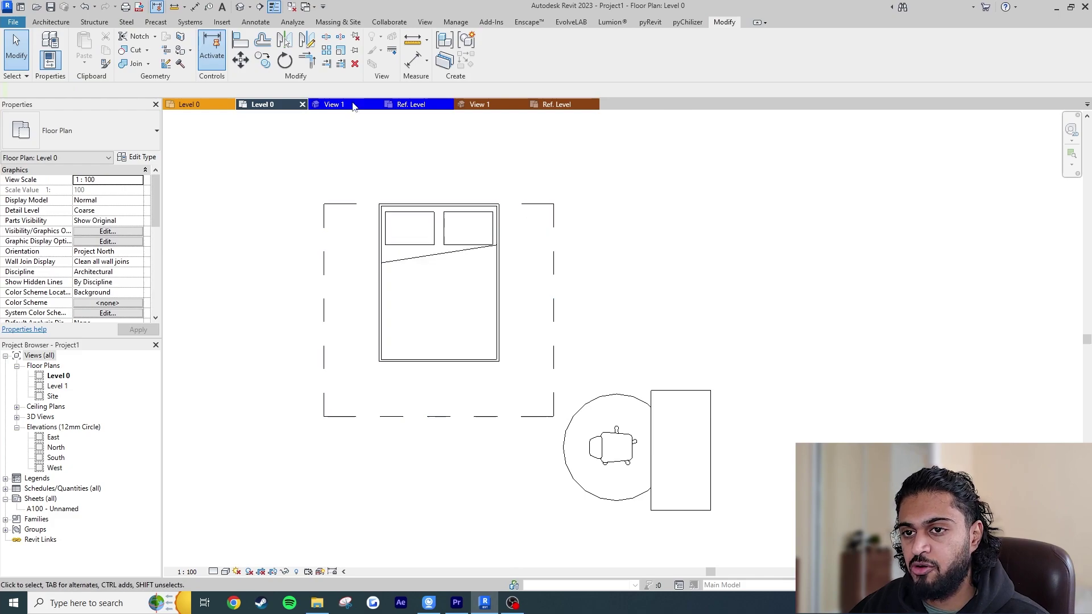
Step: Open the default 3D view and examine how the chair's circle appears beside the desk and the bed
left_click(240, 6)
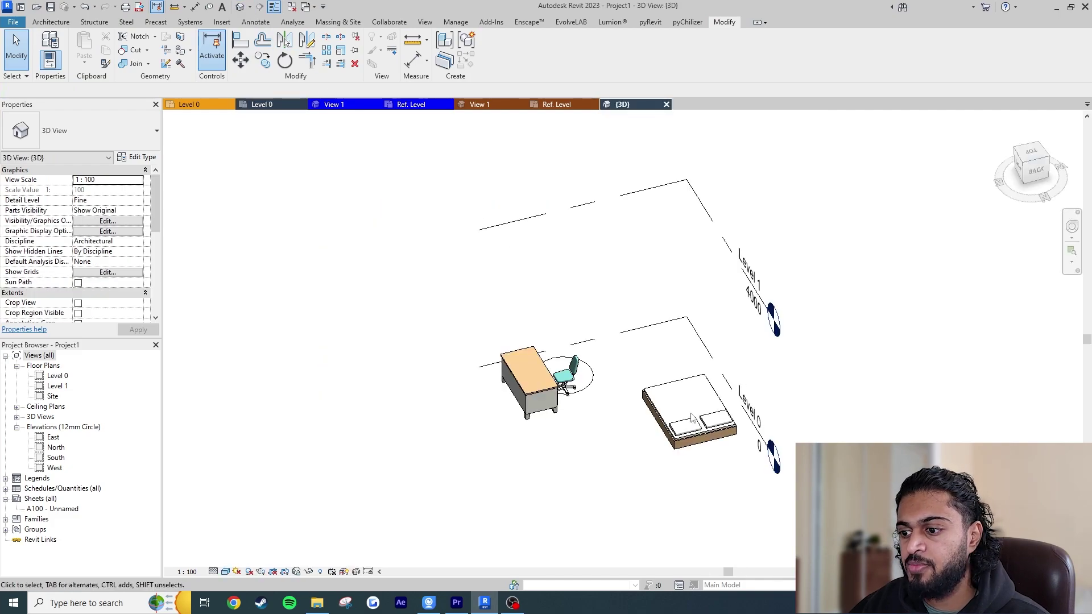
scroll(693, 420, "up", 3)
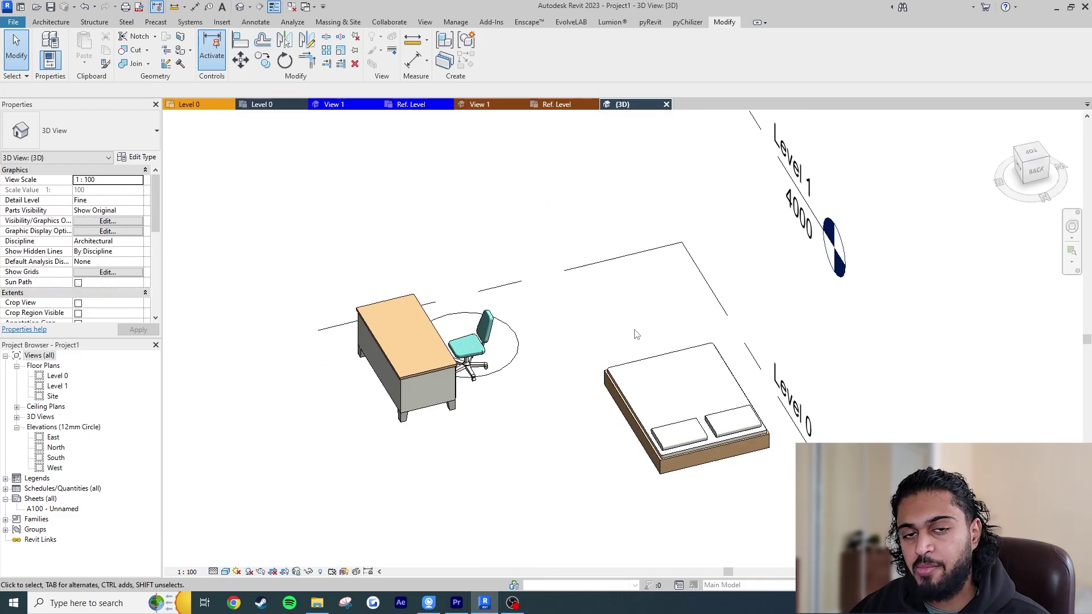
middle_click_drag(555, 348, 524, 383, "shift")
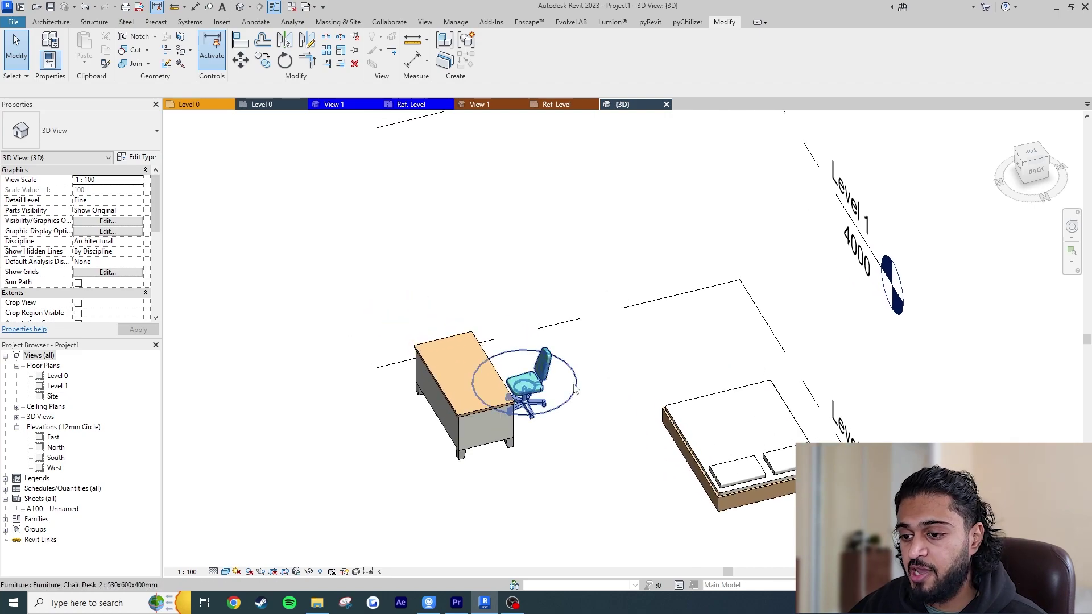
left_click(526, 380)
left_click(623, 454)
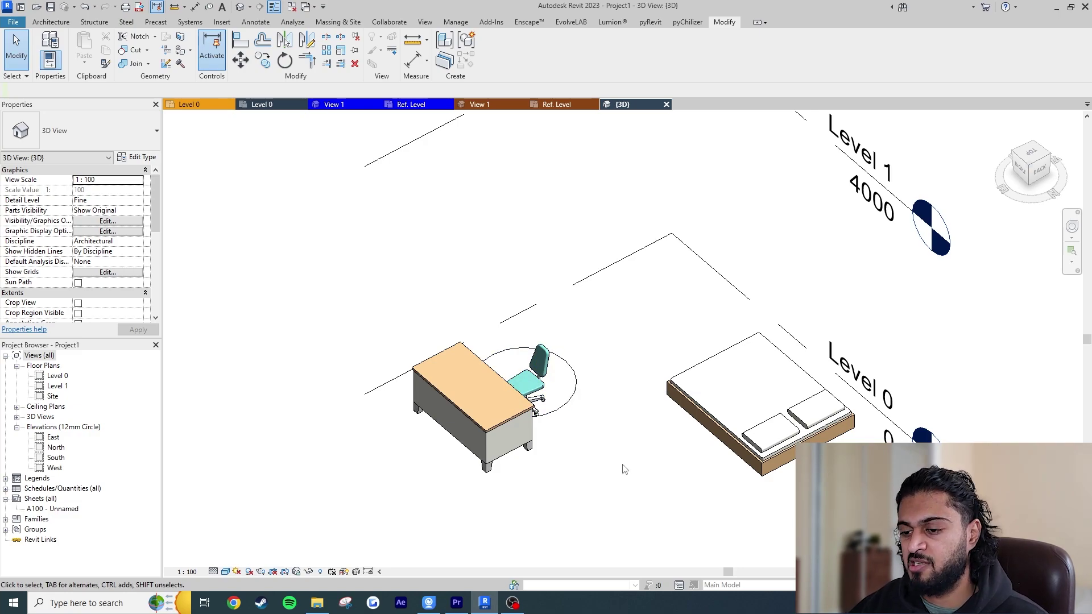
middle_click_drag(623, 469, 637, 487, "shift")
left_click(578, 404)
left_click(546, 434)
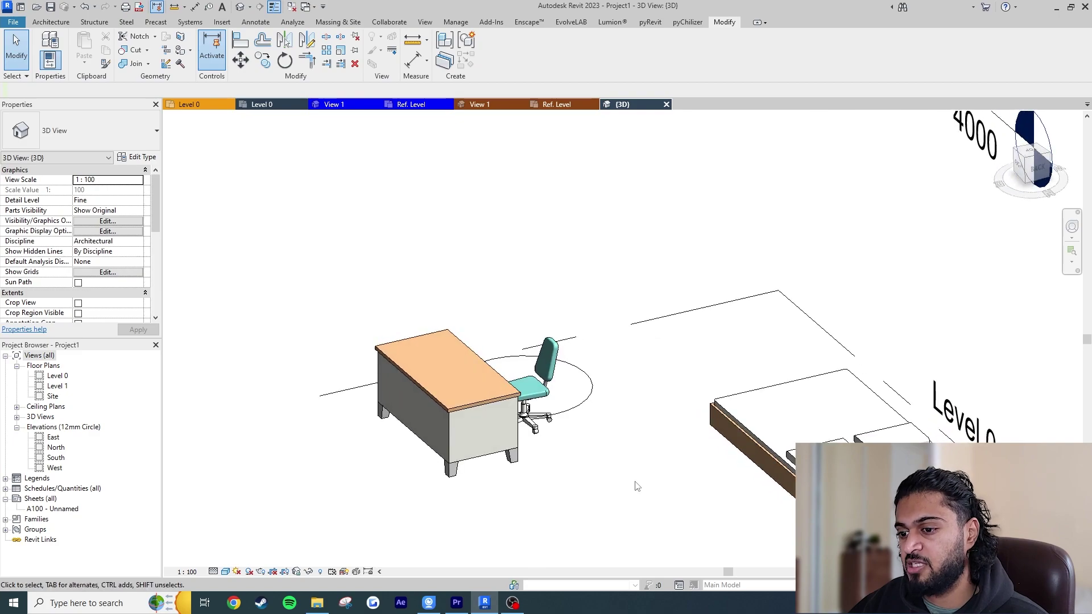
Step: Open the desk chair family for editing and move the model-line circle diagonally away, clear of the chair
left_click(590, 418)
left_click(493, 56)
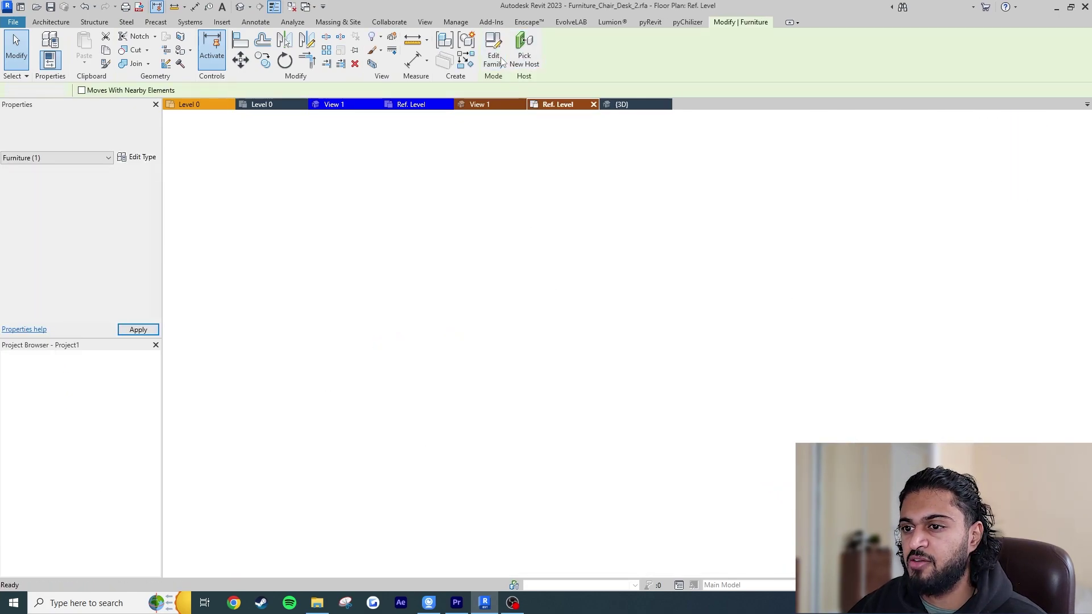
left_click(666, 261)
scroll(669, 263, "down", 3)
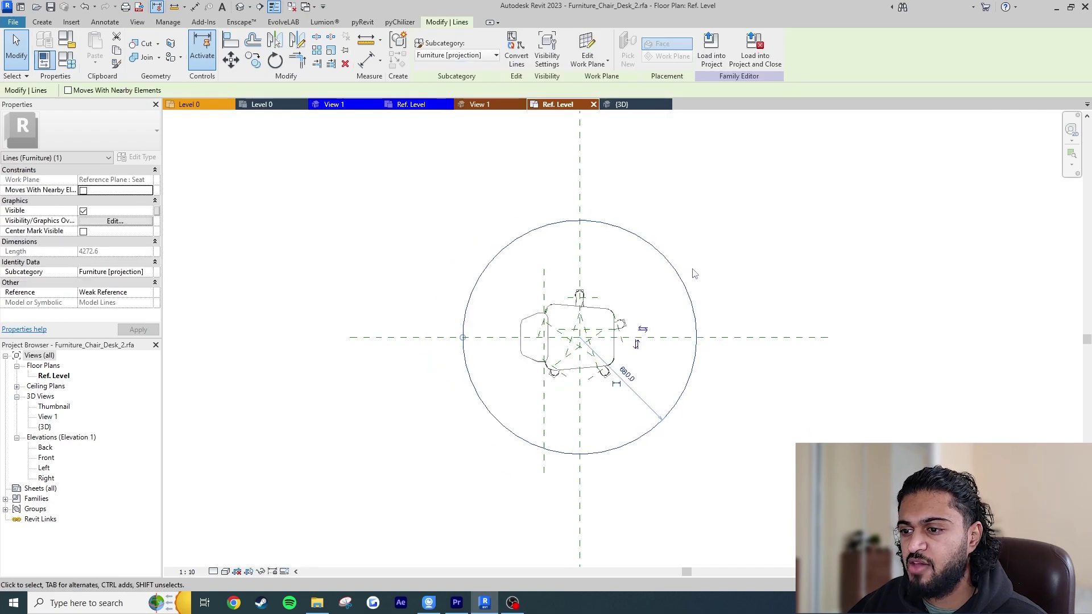
left_click_drag(596, 299, 814, 193)
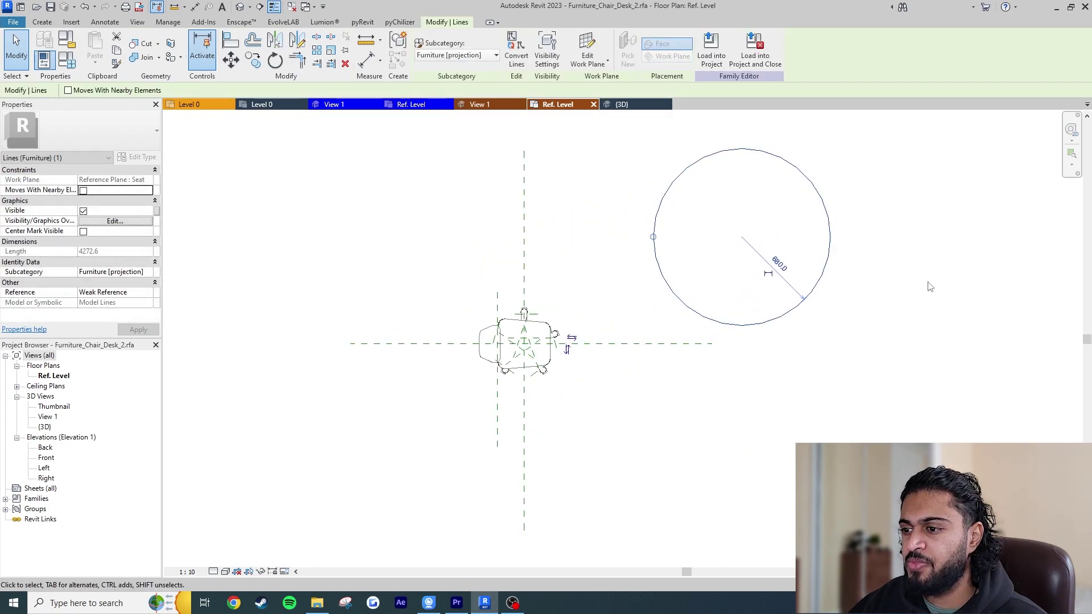
Step: Turn on the visible center mark for the circle beside the chair in the Ref. Level plan
left_click(927, 282)
left_click(830, 253)
left_click(851, 265)
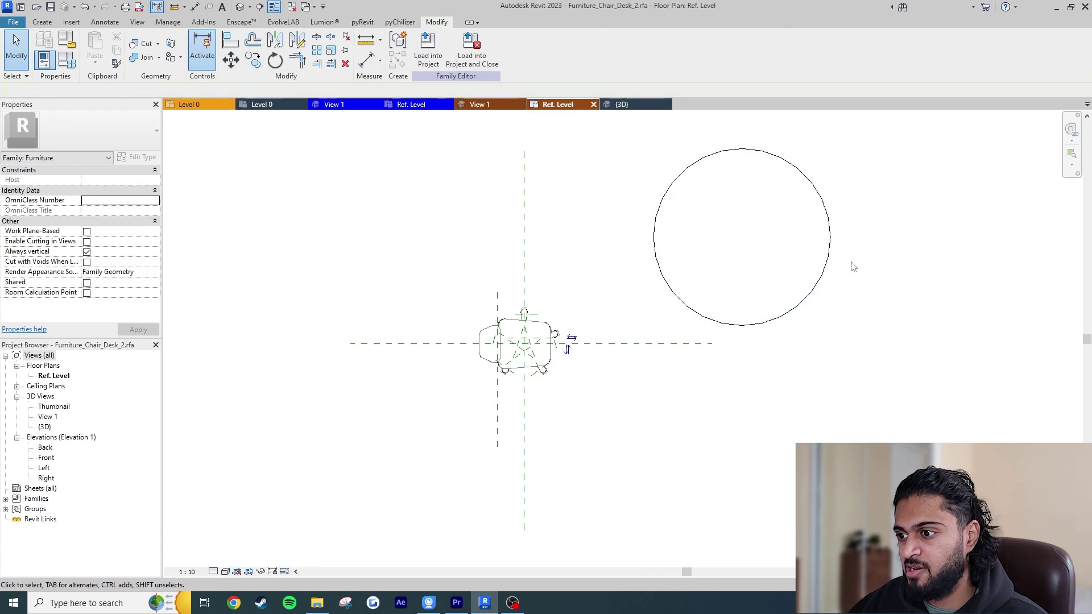
left_click(828, 251)
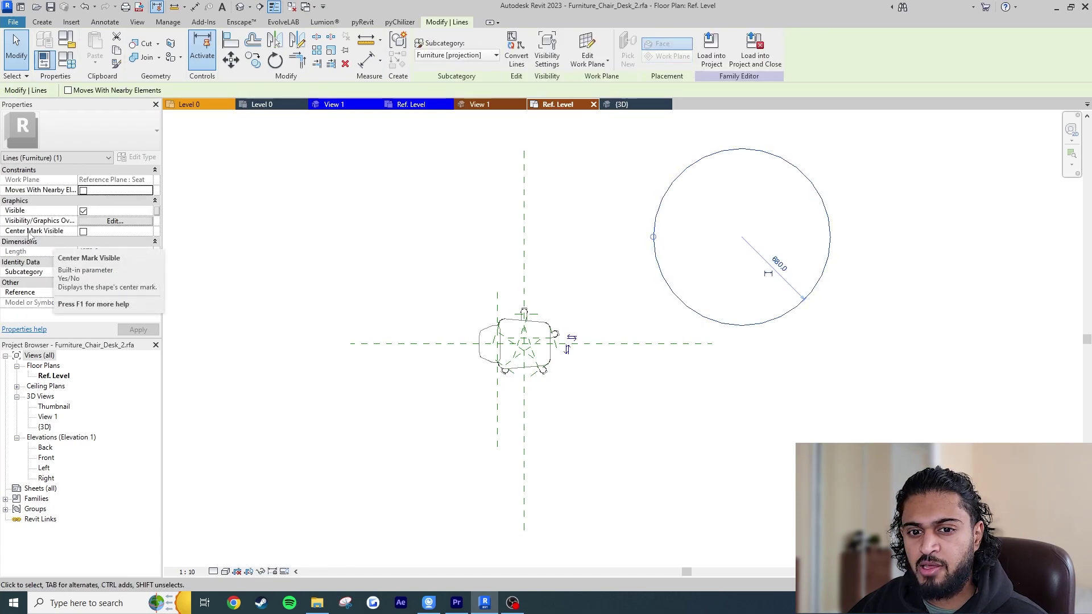
left_click(84, 232)
left_click(137, 330)
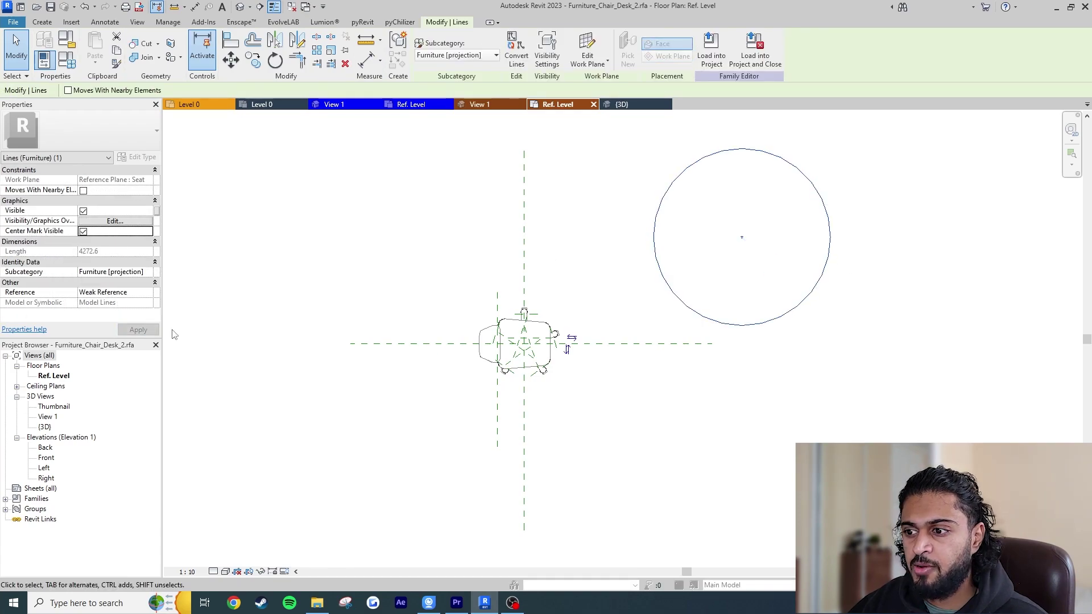
left_click(837, 365)
scroll(743, 238, "up", 3)
left_click(872, 312)
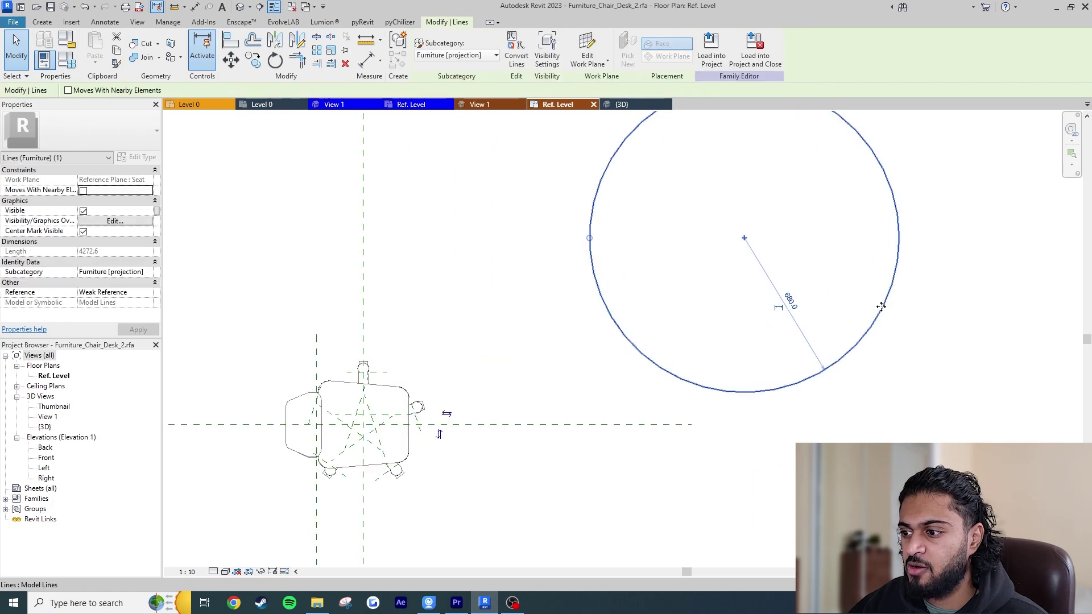
middle_click_drag(882, 305, 909, 353)
left_click(979, 357)
scroll(910, 335, "down", 2)
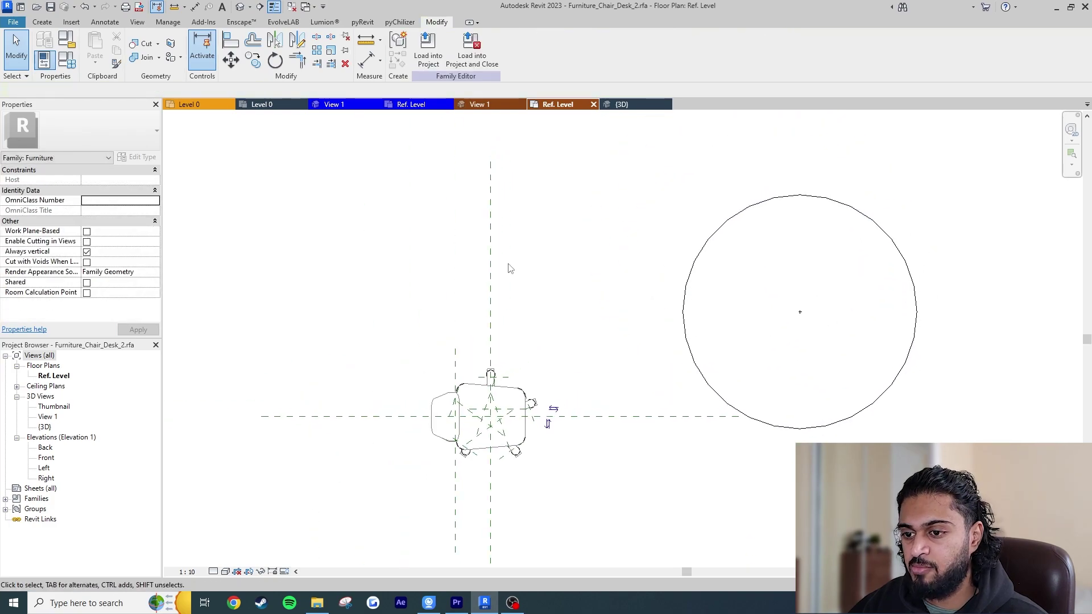
Step: Align the circle's center to the chair's vertical and horizontal center reference planes, locking both alignments
key("a")
key("l")
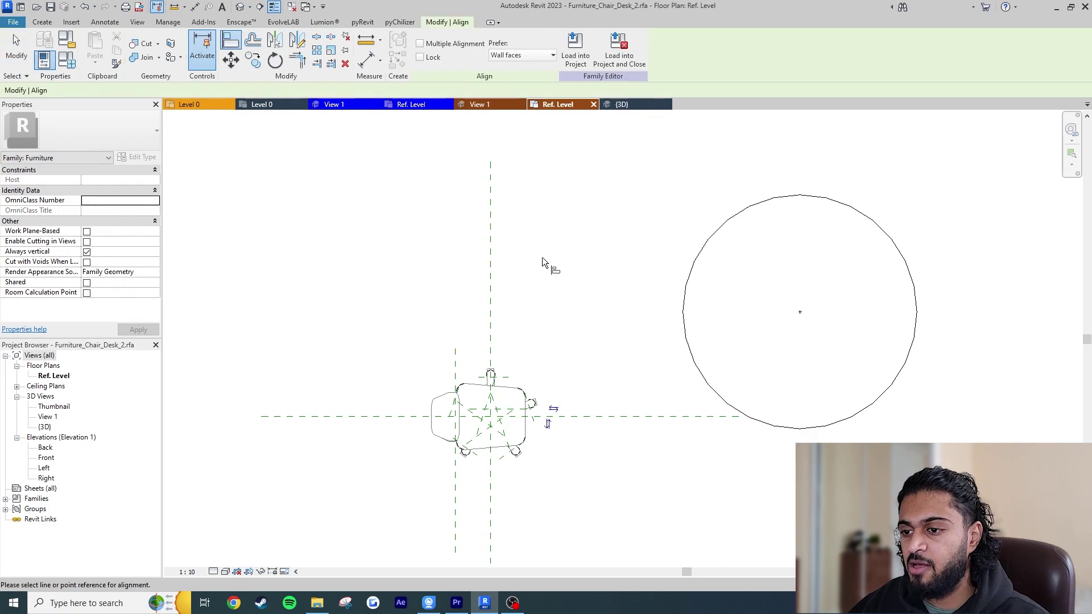
left_click(491, 247)
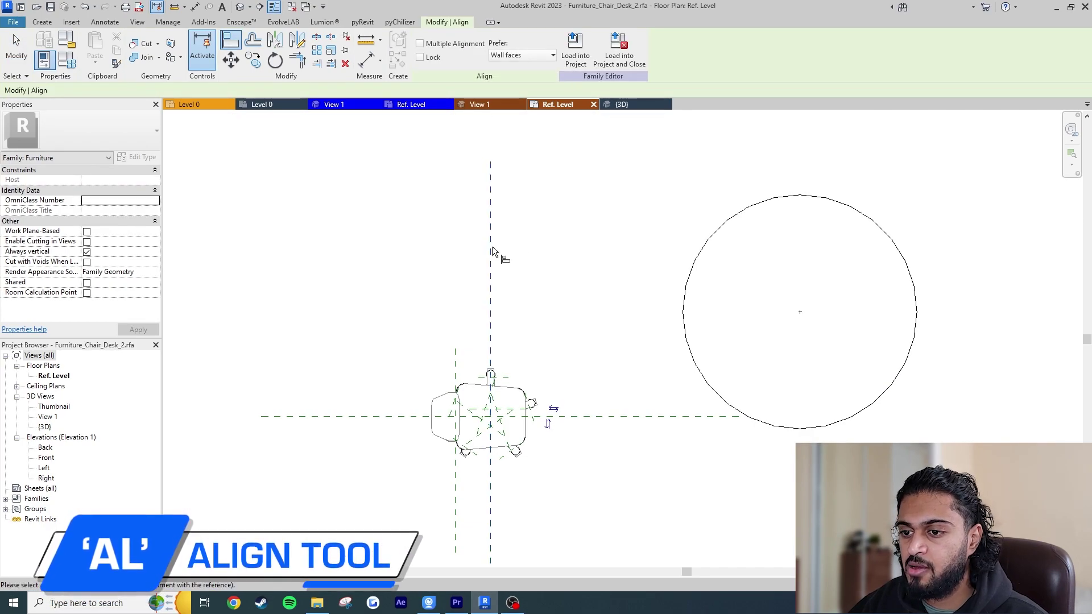
left_click(799, 312)
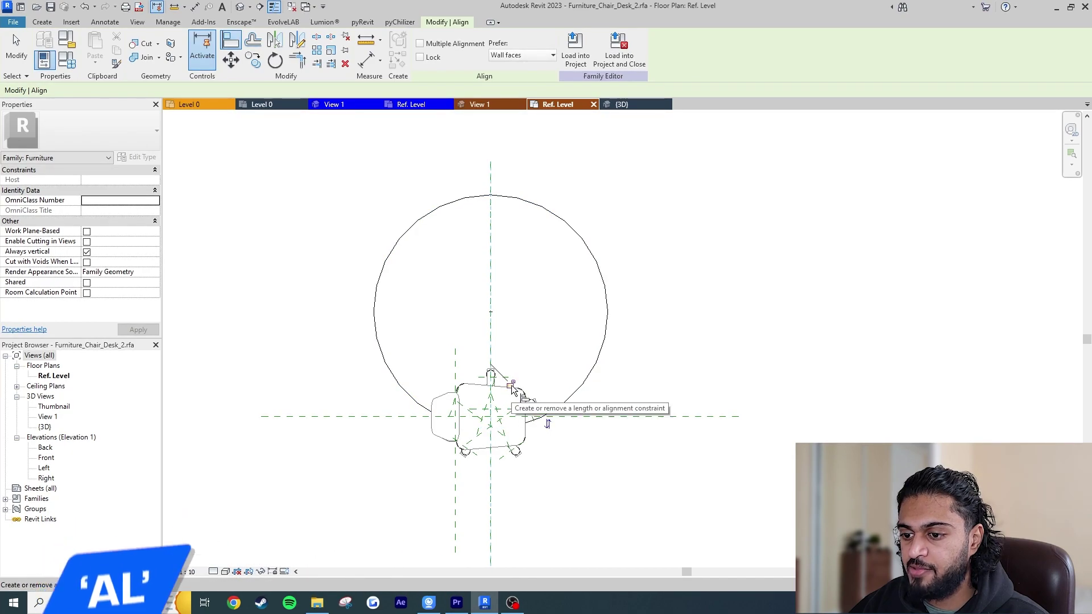
left_click(704, 417)
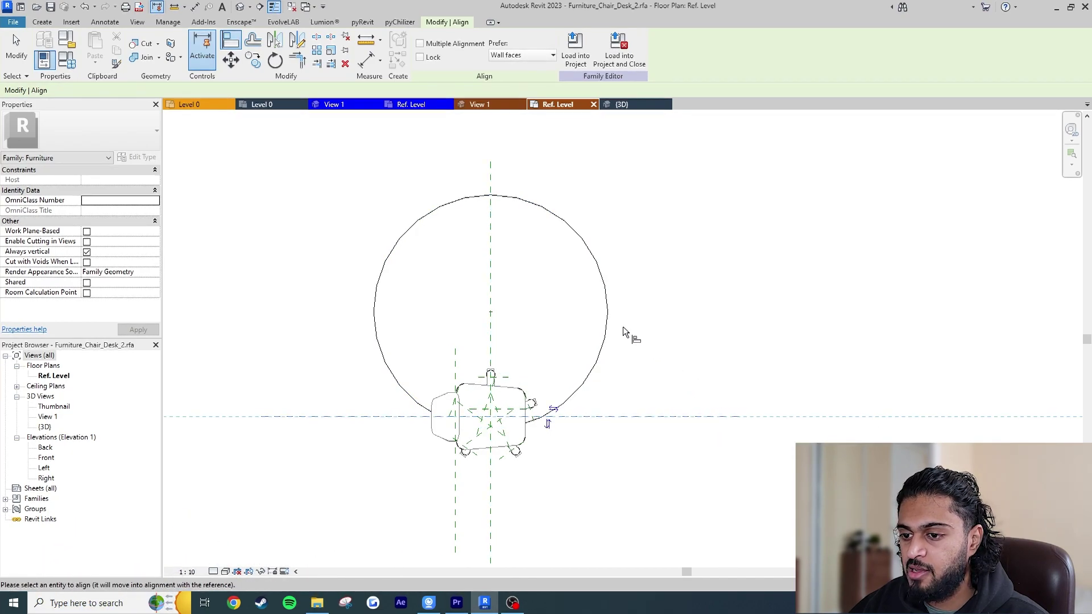
left_click(492, 312)
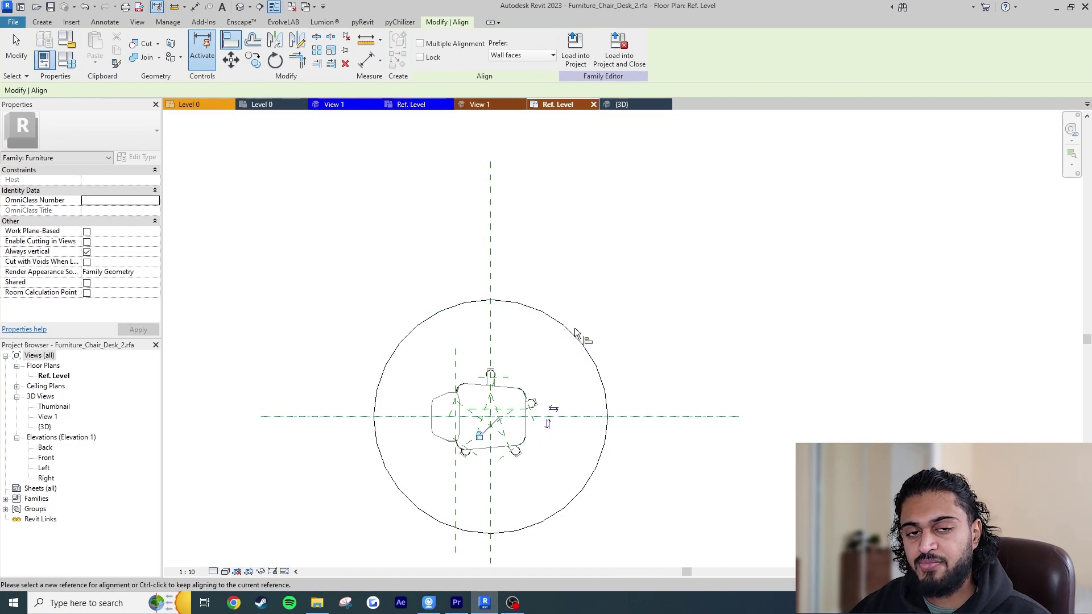
key("Escape")
key("Escape")
Step: Turn the circle's temporary radius dimension into a permanent dimension
middle_click_drag(619, 345, 667, 314)
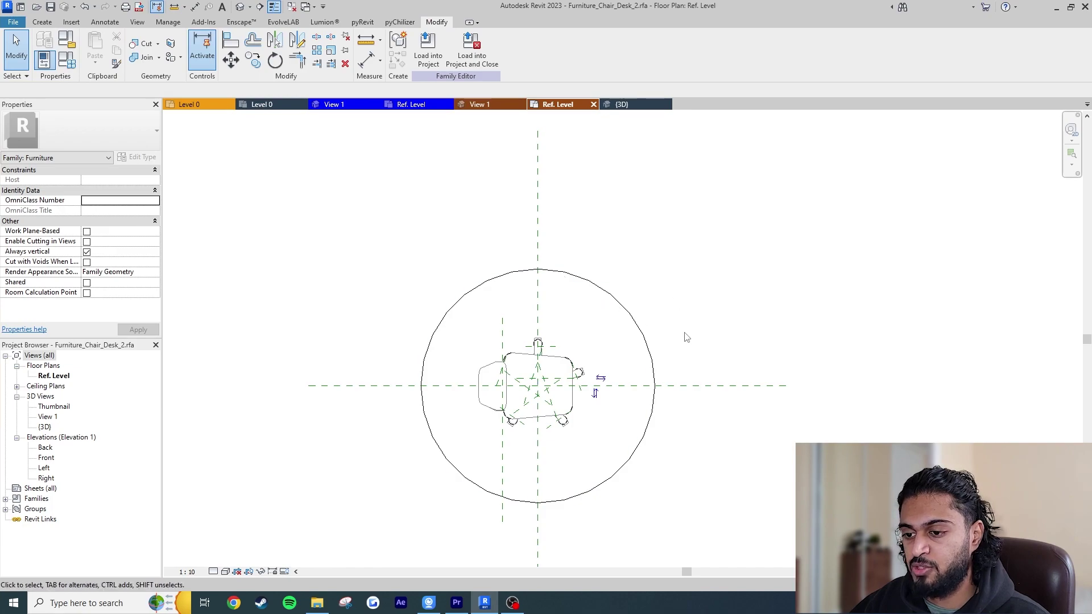
scroll(571, 312, "up", 2)
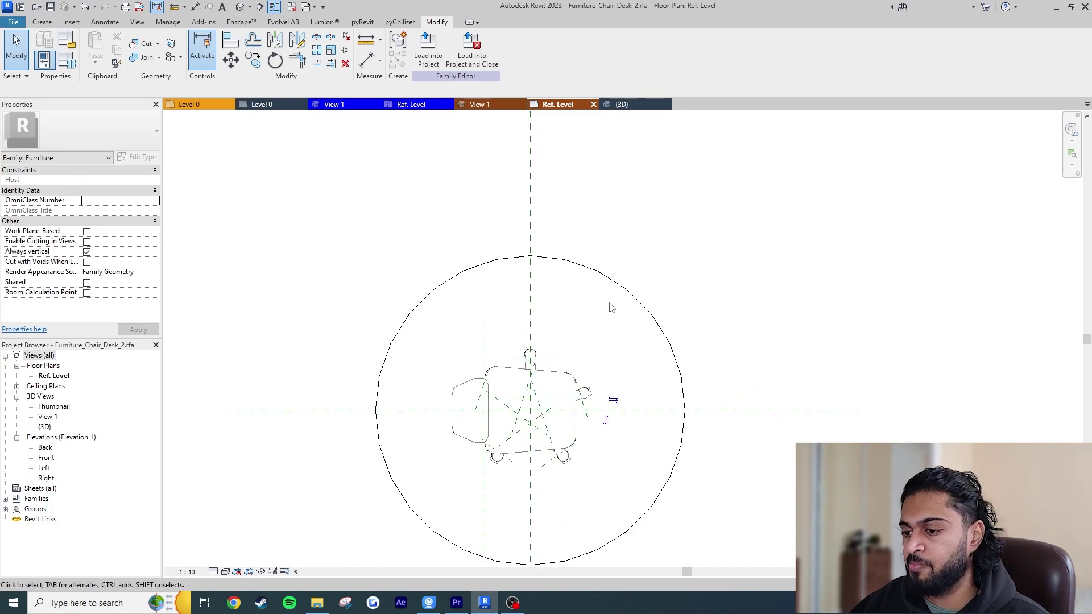
left_click(655, 324)
scroll(606, 452, "up", 2)
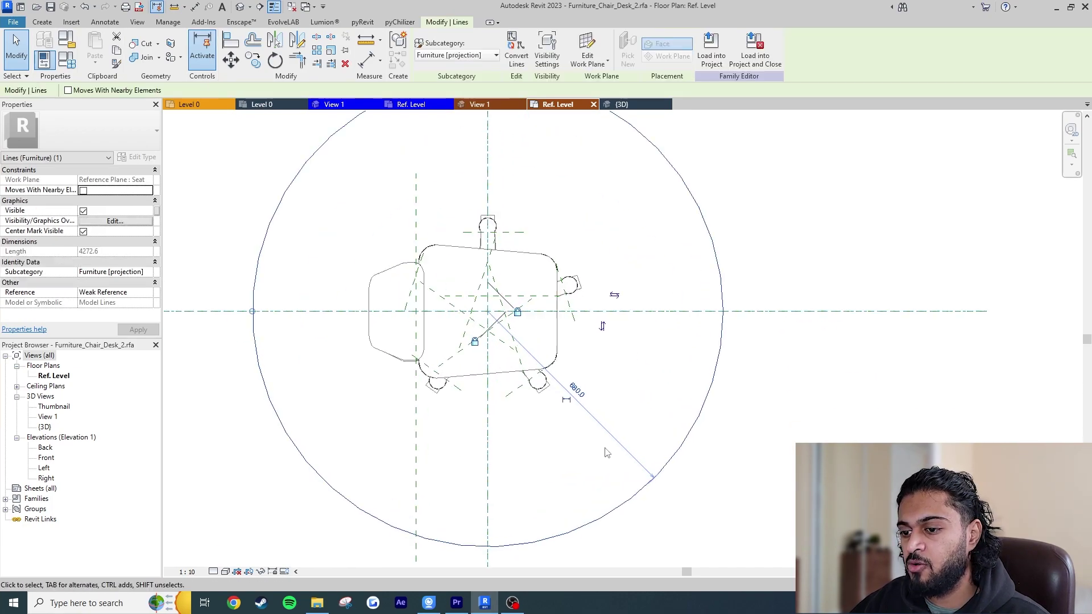
scroll(607, 452, "up", 1)
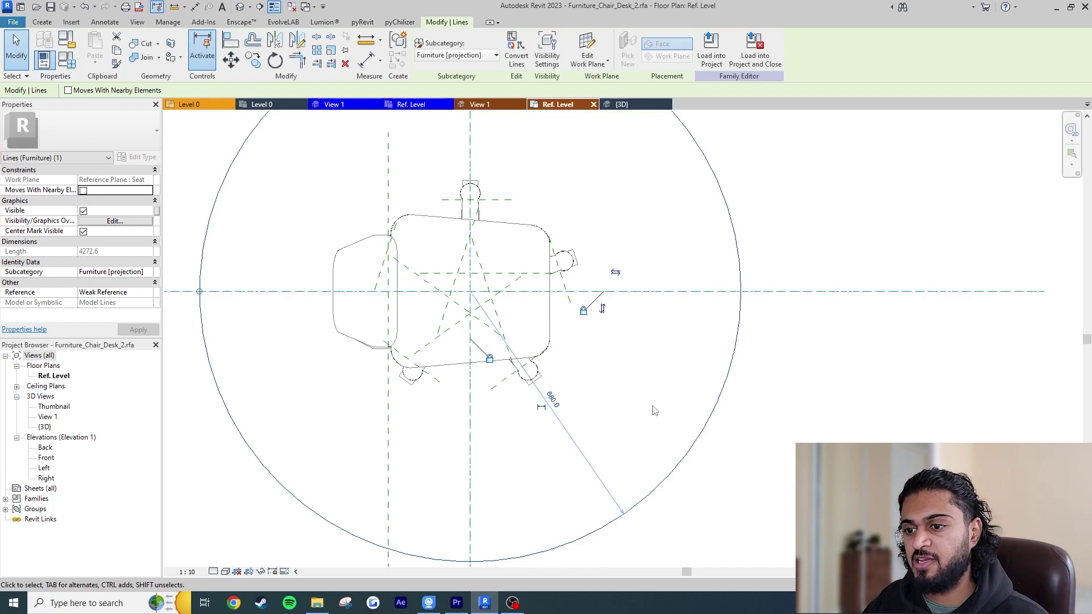
left_click(542, 408)
left_click(752, 489)
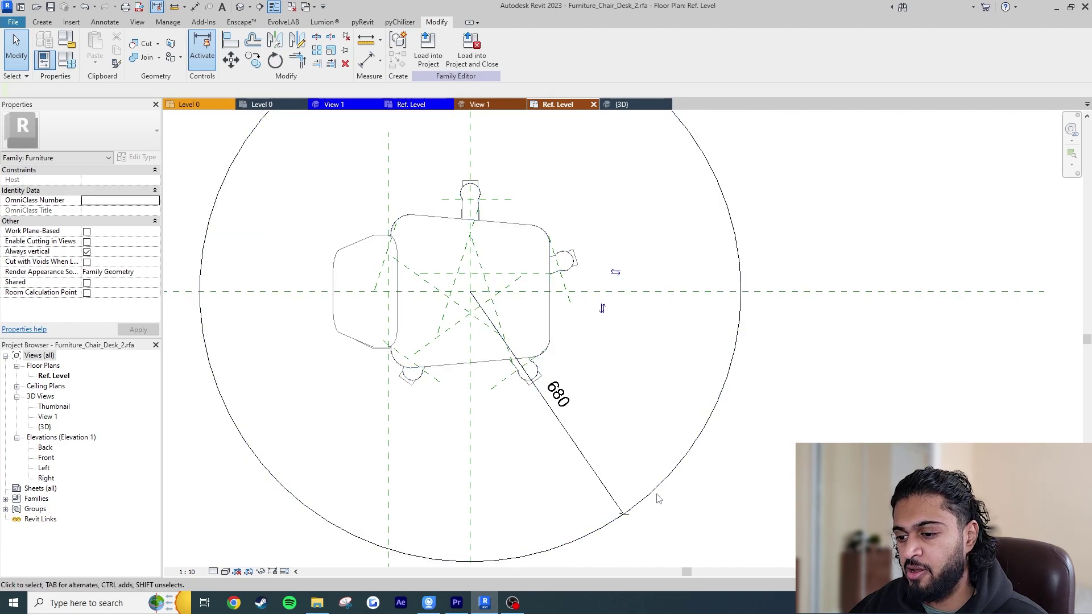
Step: Label the circle's radius dimension with a new family type parameter named Circulation Zone
left_click(589, 466)
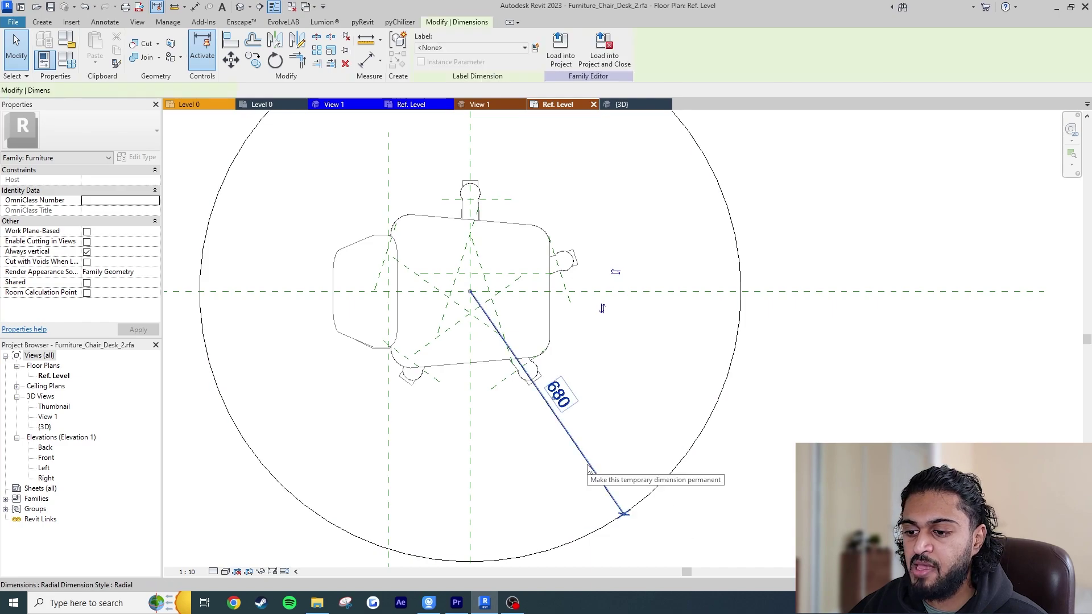
left_click(534, 49)
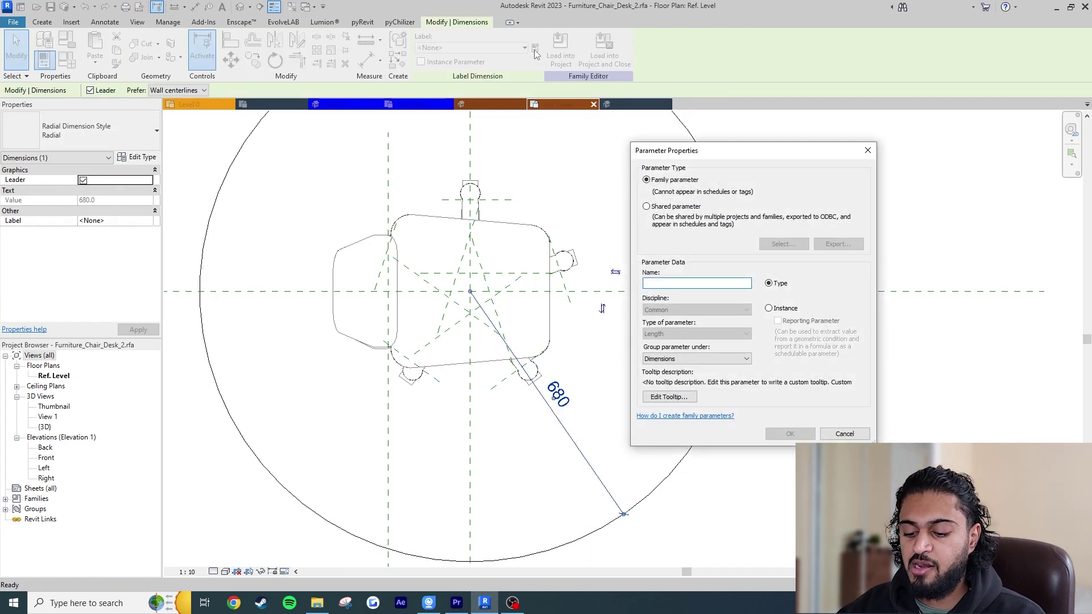
type("Circulatio")
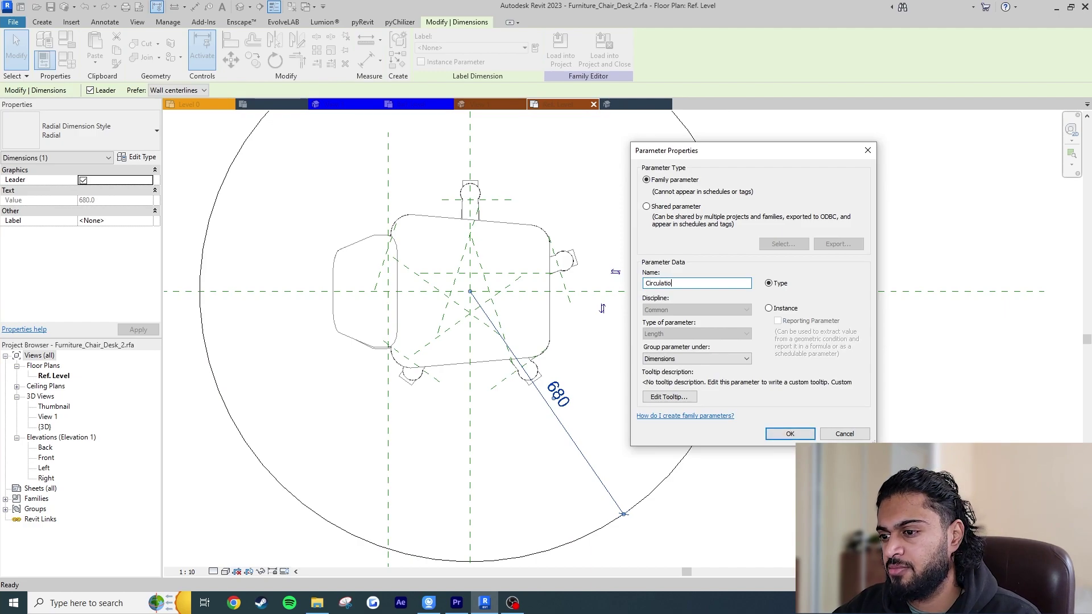
type("n Zone")
key("Return")
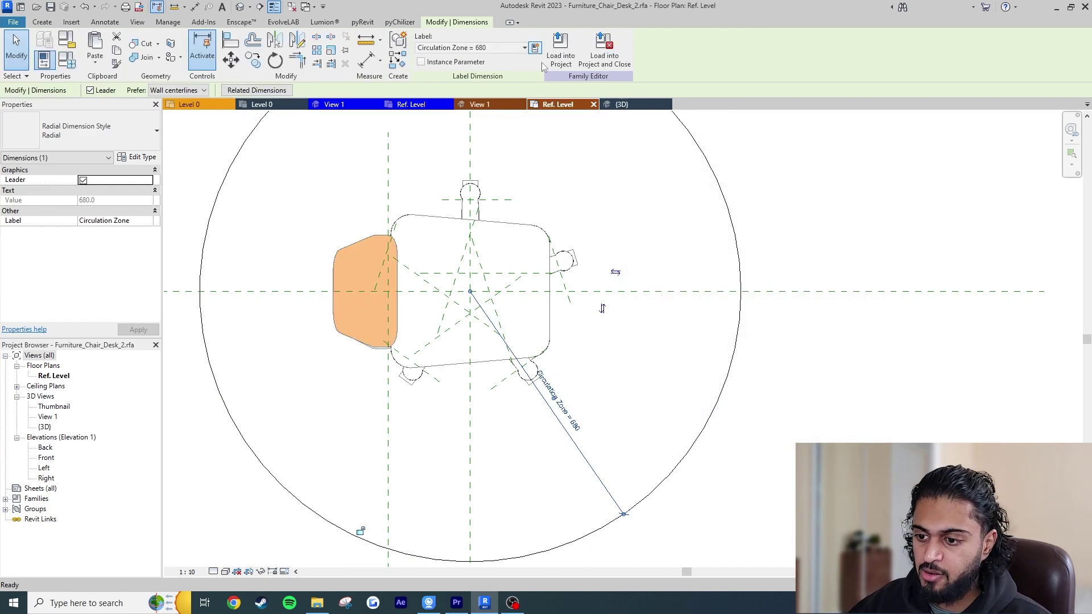
left_click(843, 430)
Step: Set the Circulation Zone parameter to 600 in the family types
scroll(818, 386, "down", 3)
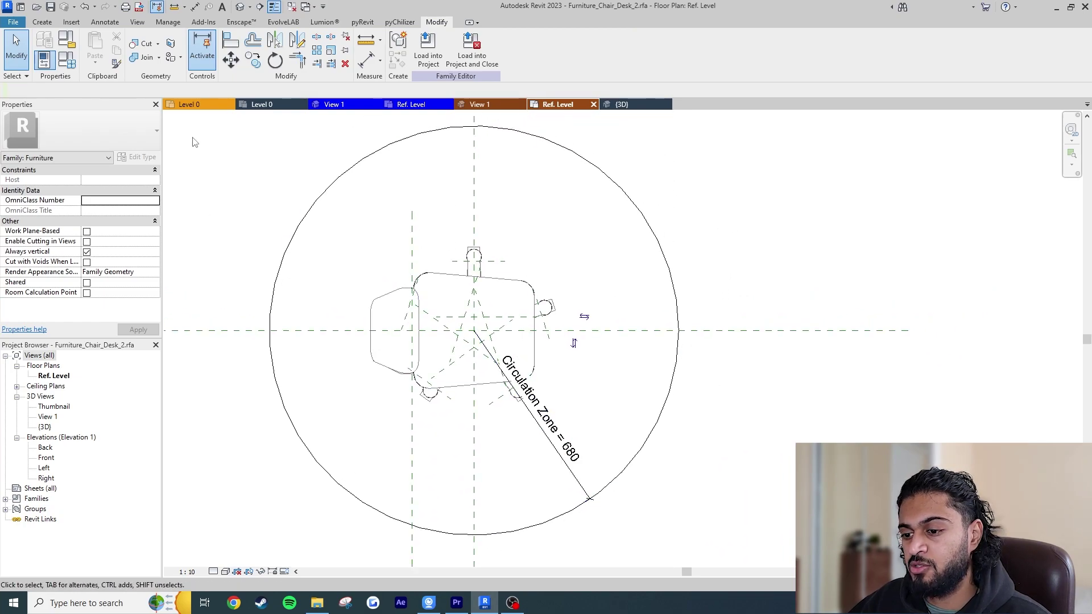
left_click(67, 60)
left_click(866, 259)
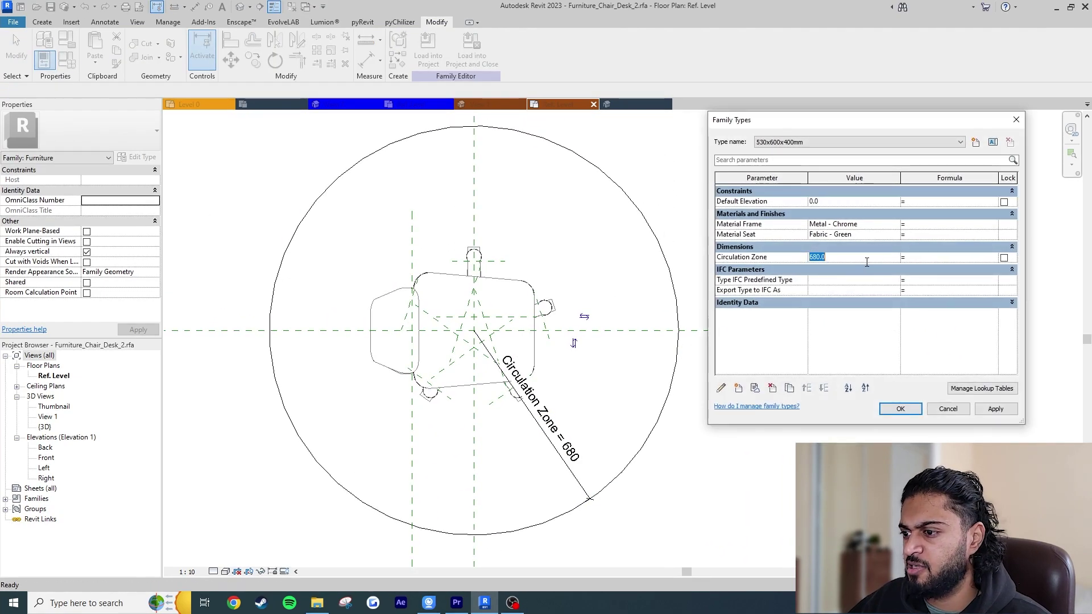
type("600")
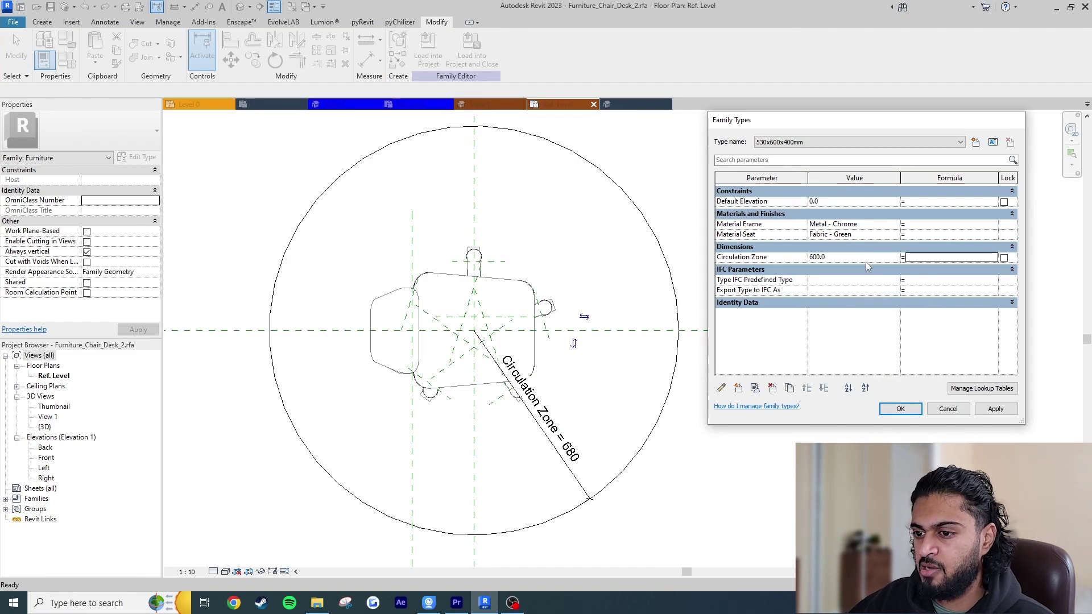
key("Return")
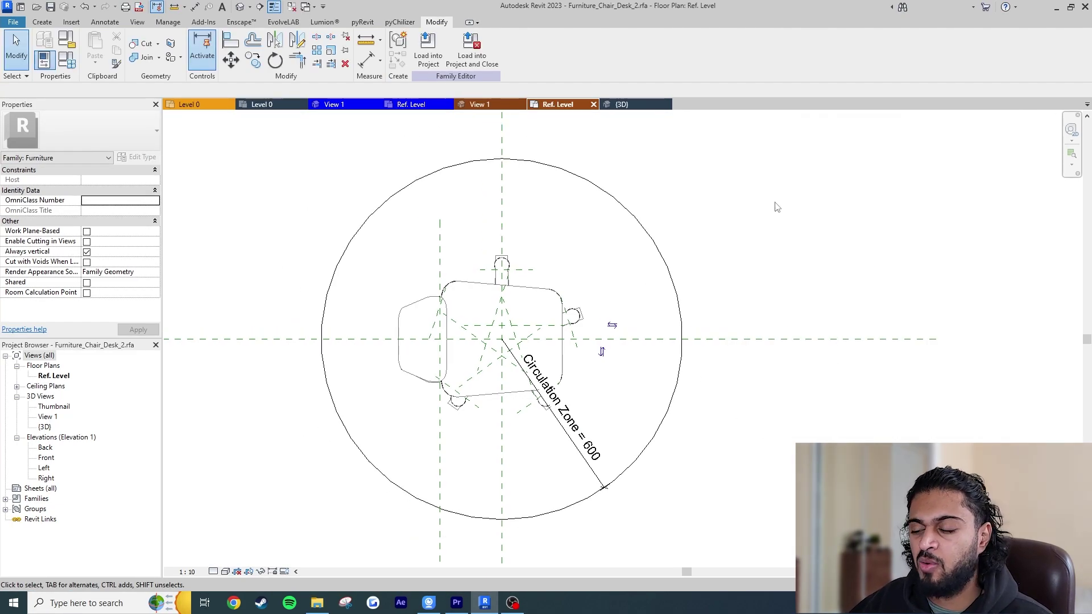
Step: Open the family's 3D view, set its scale to 1:10 and view the circle around the chair from the side
left_click(240, 7)
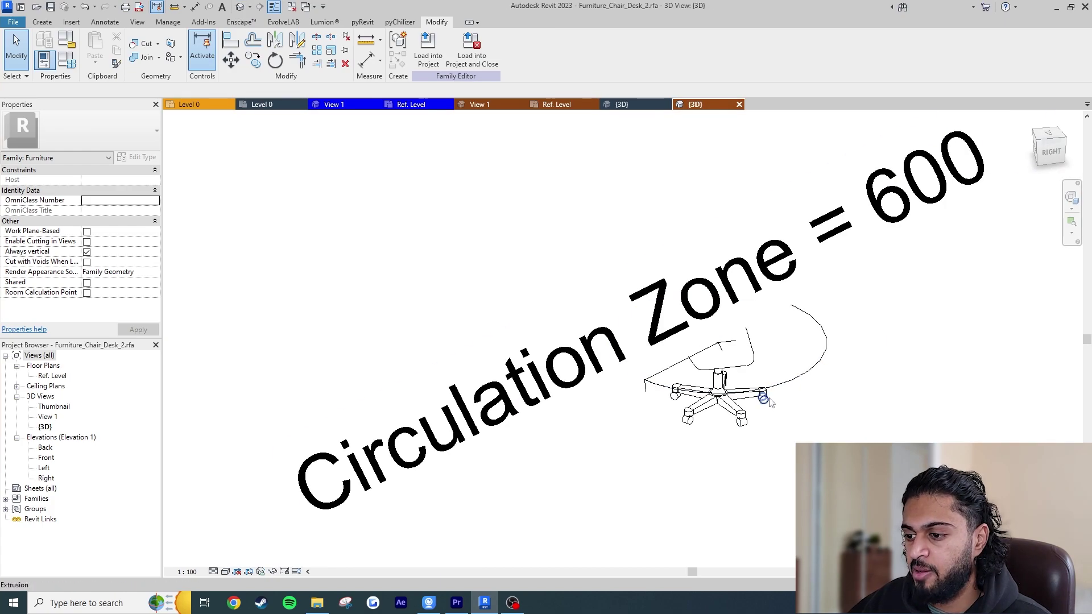
left_click(187, 571)
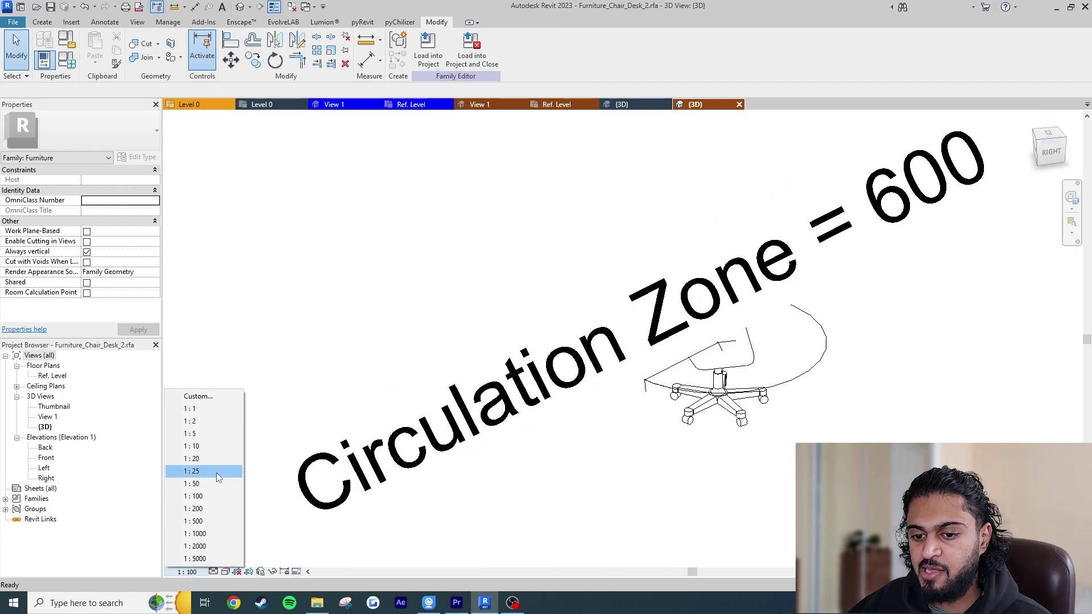
left_click(212, 446)
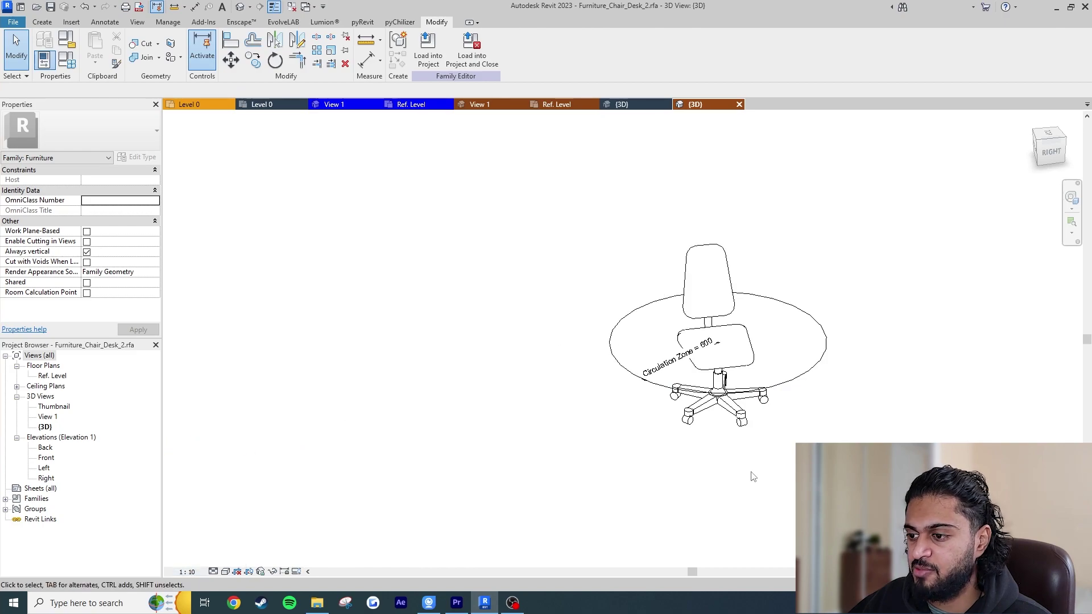
middle_click_drag(757, 420, 554, 348, "shift")
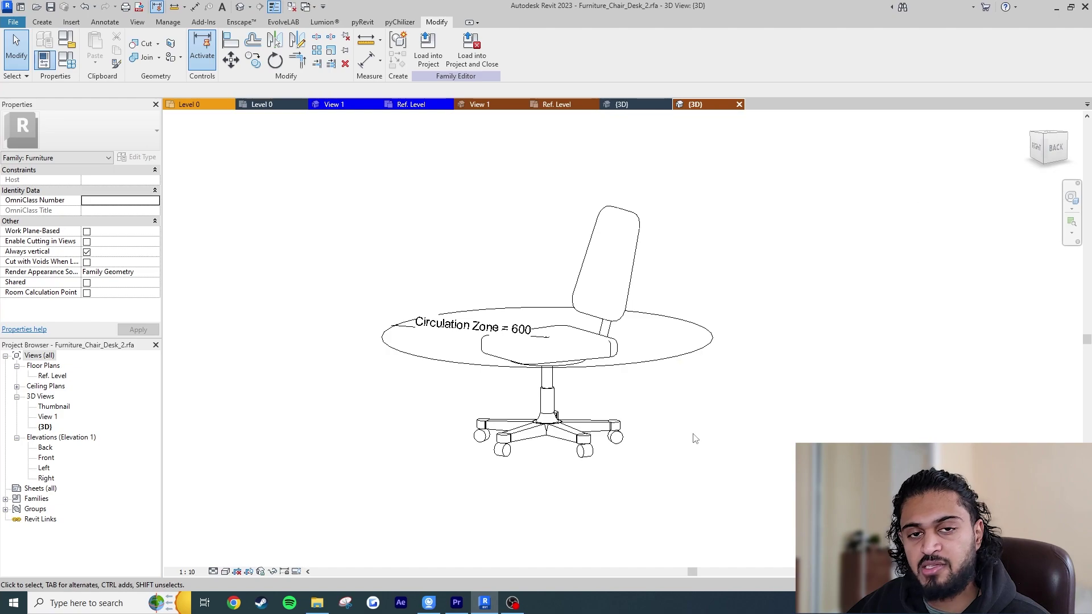
Step: Open the Front elevation and examine which reference plane the circle sits on
double_click(46, 458)
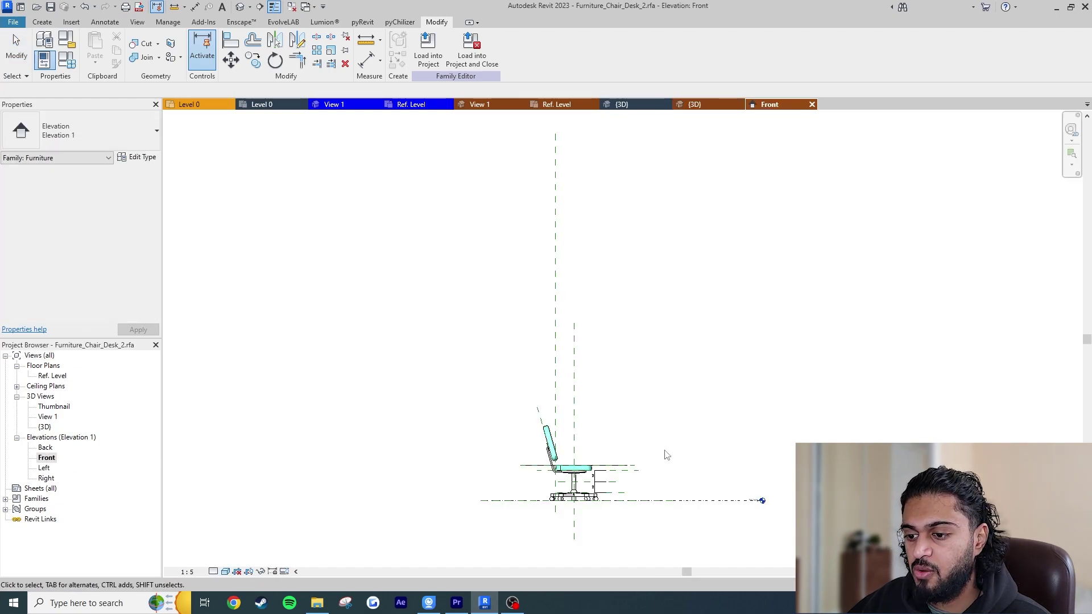
scroll(666, 455, "up", 3)
left_click(703, 418)
scroll(704, 417, "up", 2)
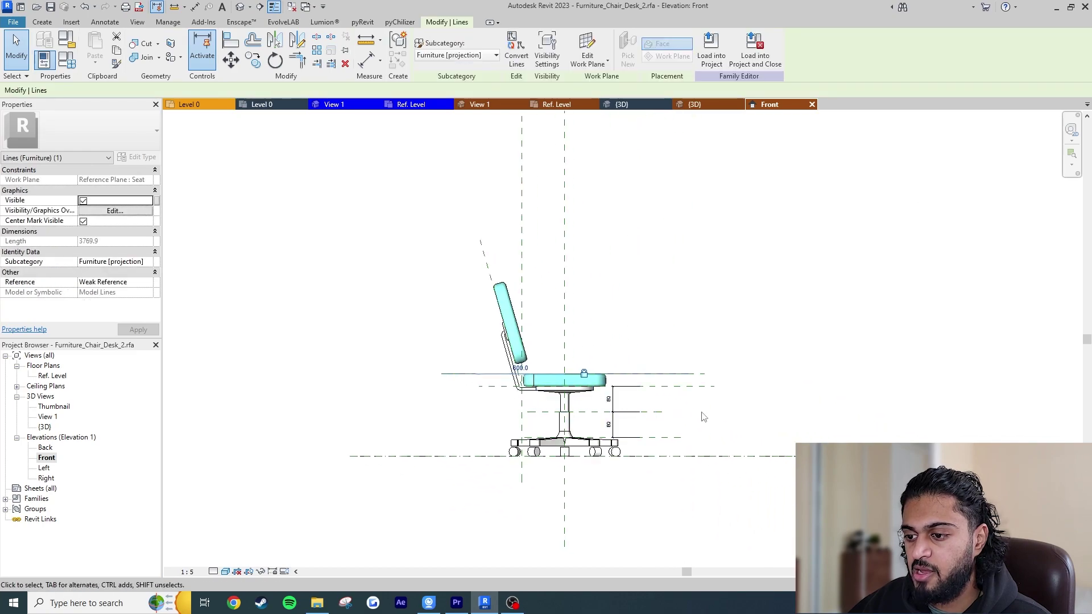
left_click(704, 416)
scroll(672, 397, "up", 3)
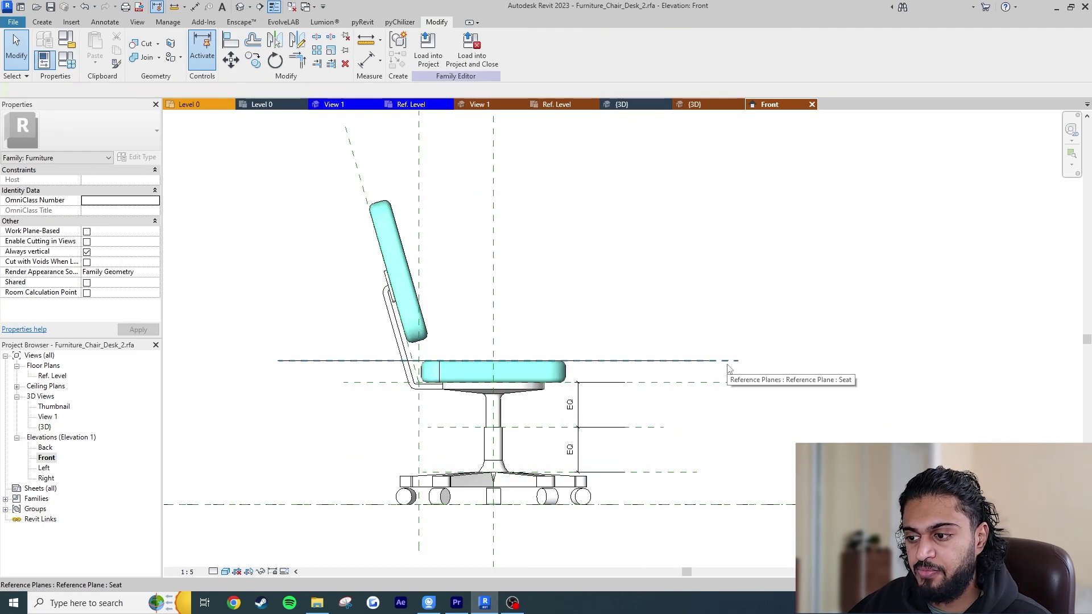
scroll(731, 349, "down", 2)
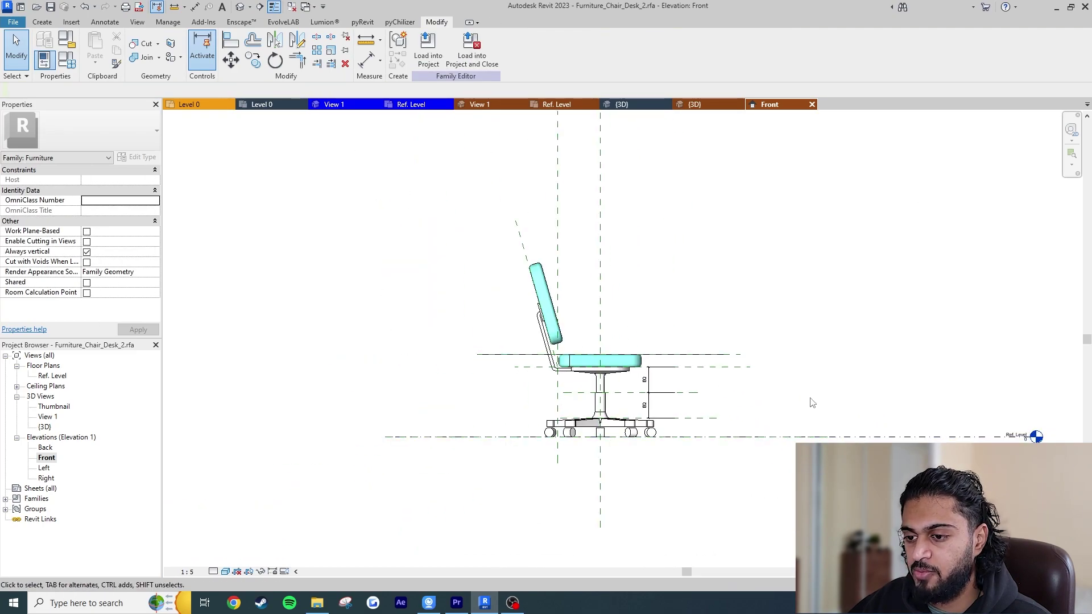
Step: Change the circle's work plane from the Seat reference plane to Level : Ref. Level
left_click(485, 357)
scroll(807, 335, "up", 1)
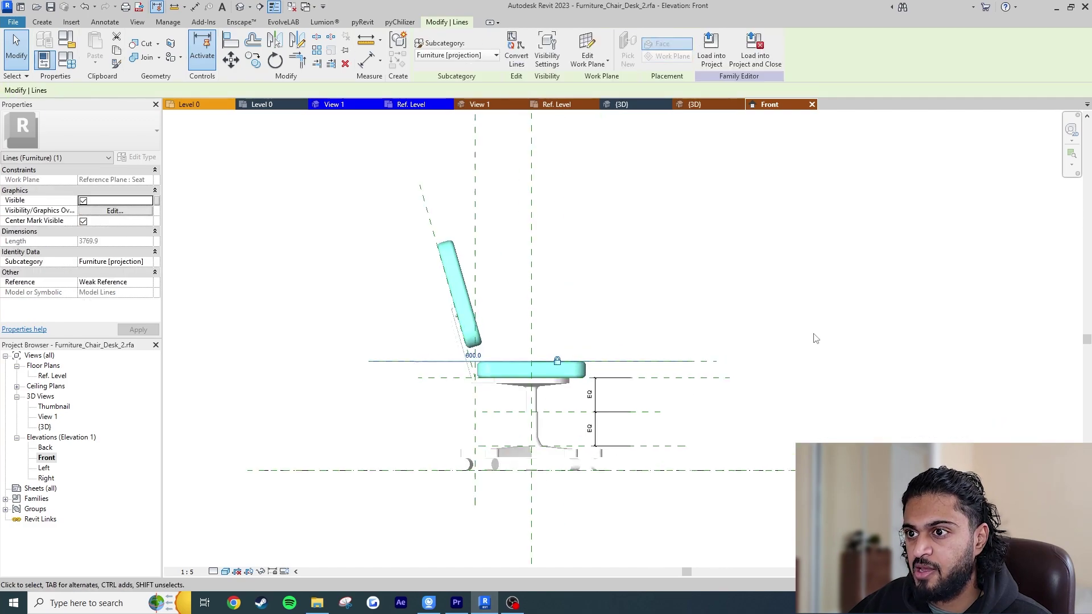
left_click(588, 48)
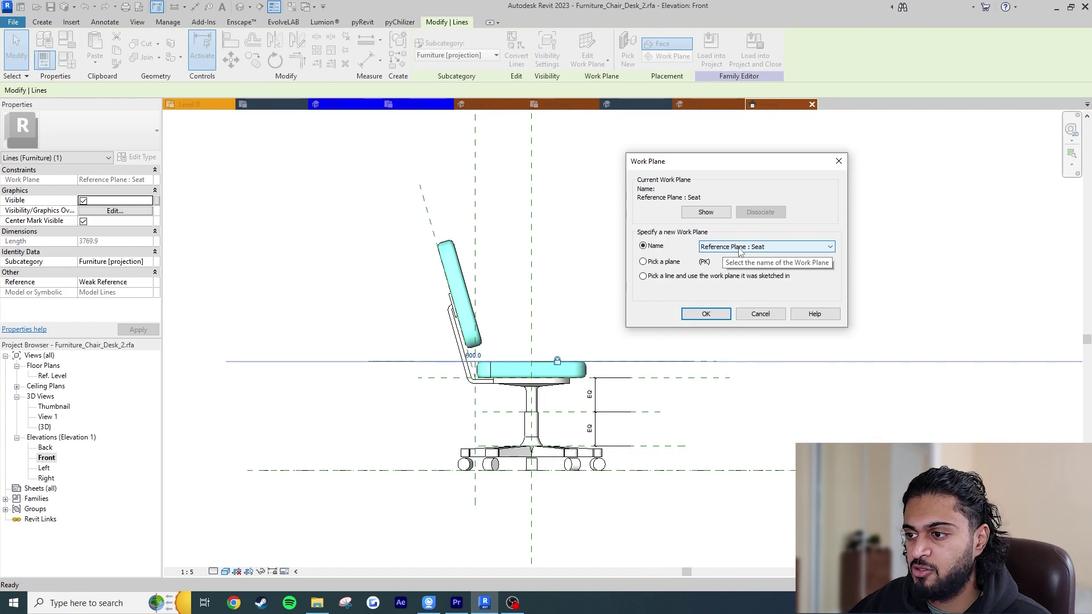
left_click(740, 248)
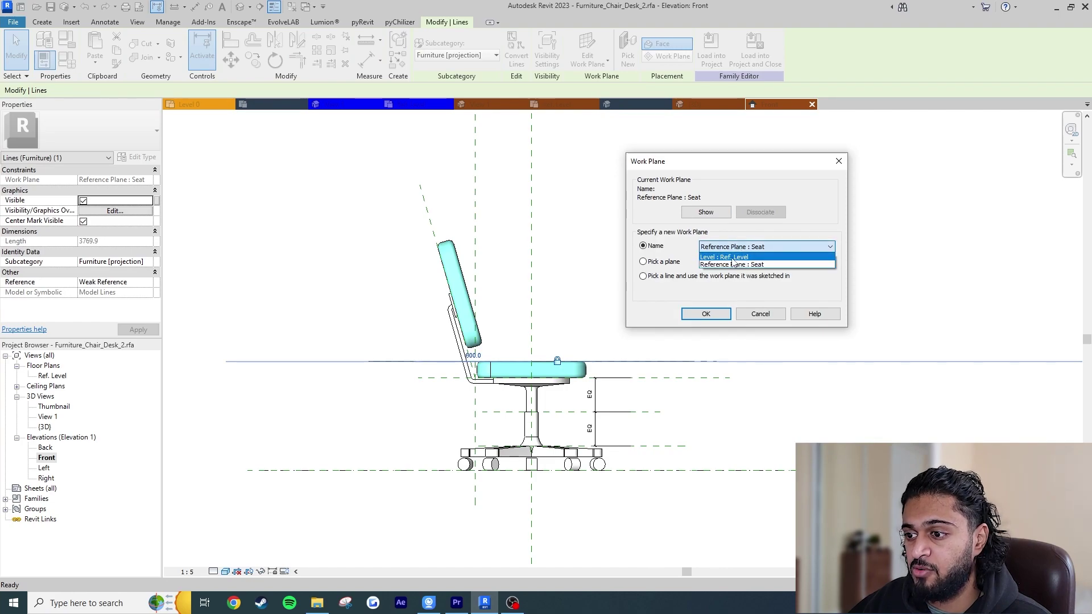
left_click(727, 257)
left_click(706, 314)
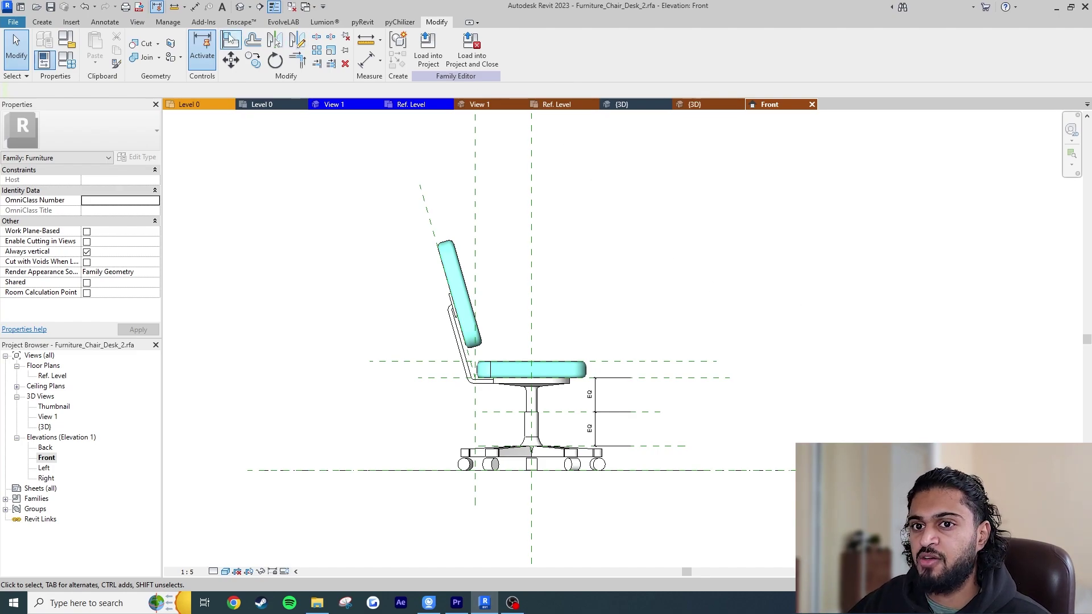
Step: Load the desk chair family into Project1, overwriting the loaded version, and inspect its circle in the project's 3D view
left_click(427, 50)
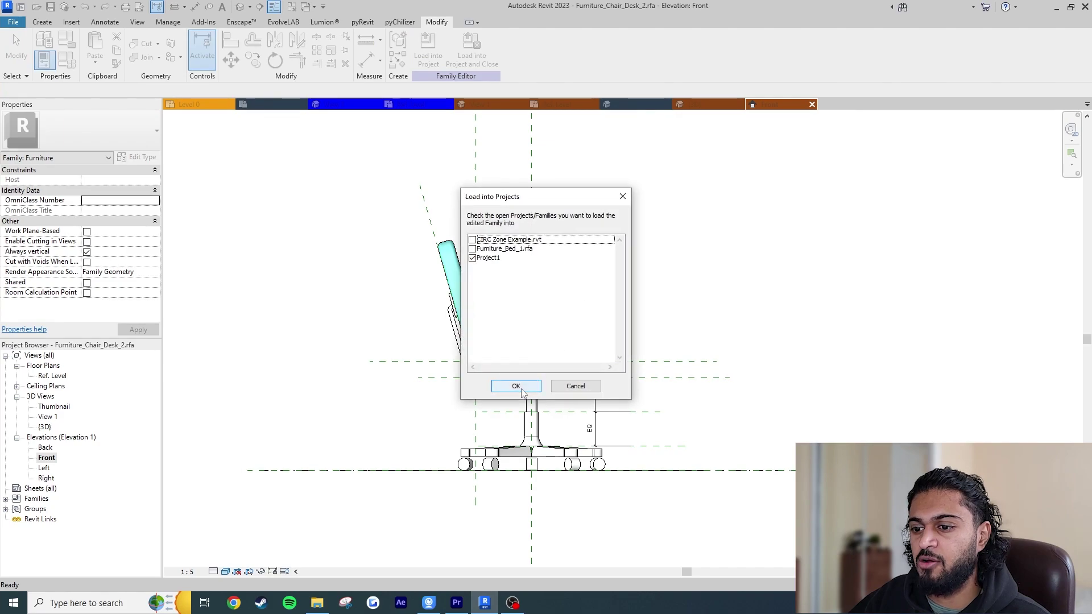
left_click(515, 386)
left_click(529, 277)
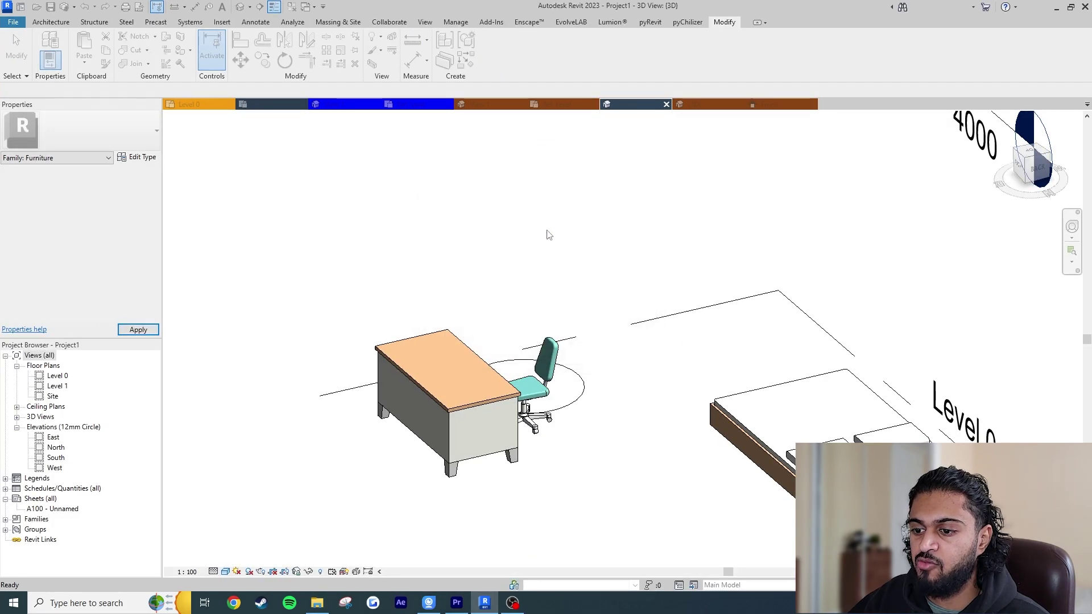
mouse_move(660, 322)
middle_mouse_down("shift")
mouse_move(567, 318)
mouse_move(612, 296)
mouse_move(551, 409)
mouse_move(521, 421)
mouse_move(477, 386)
middle_mouse_up("shift")
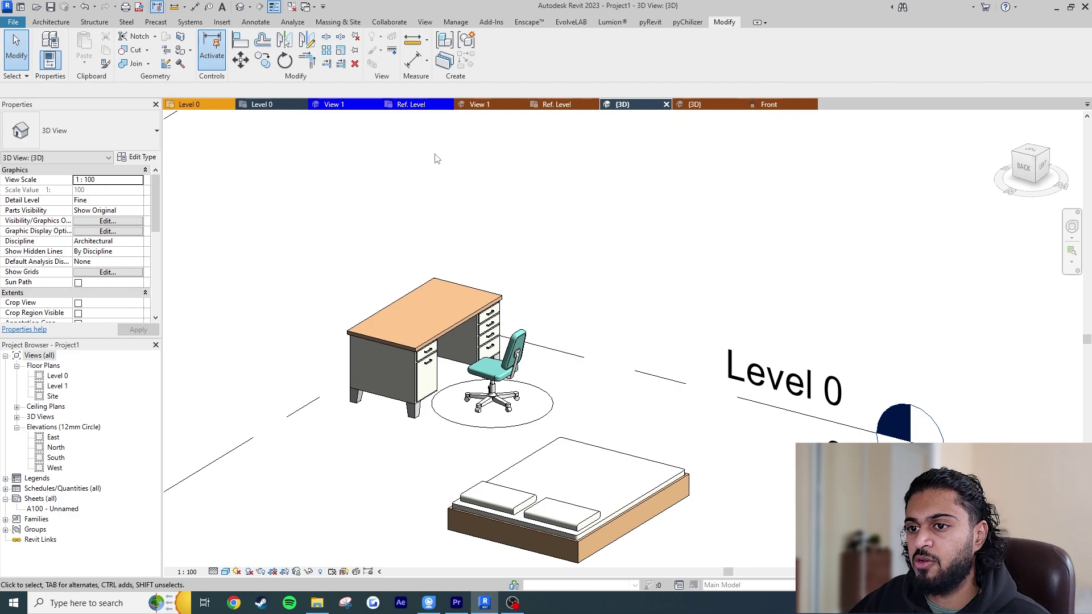
Step: Return to the chair family's Ref. Level plan and create a Furniture subcategory named Circulation Zone in the object styles
left_click(769, 104)
left_click(558, 104)
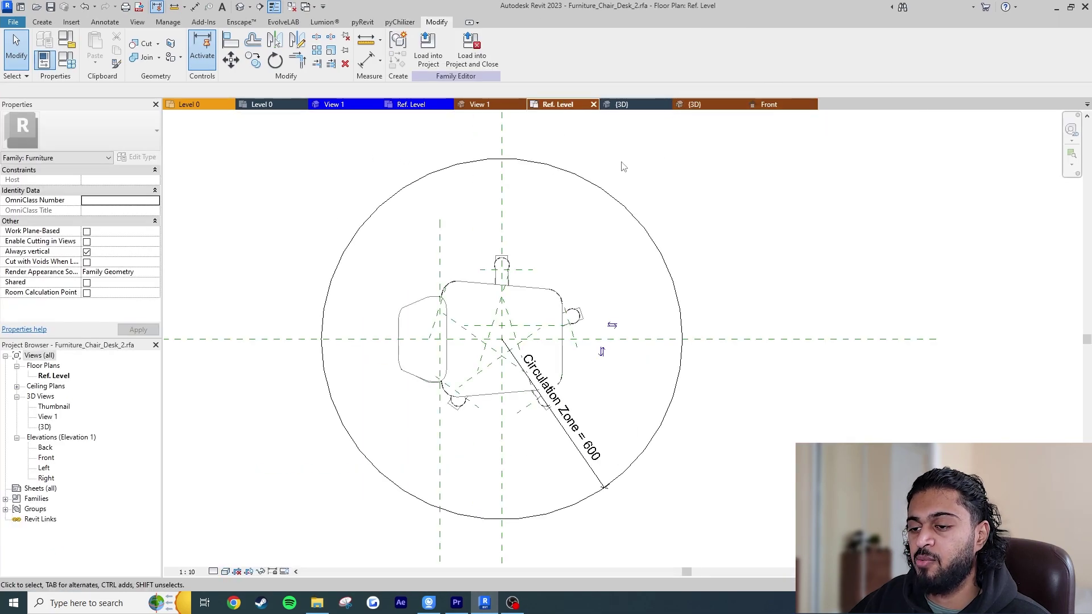
middle_click_drag(658, 217, 661, 277)
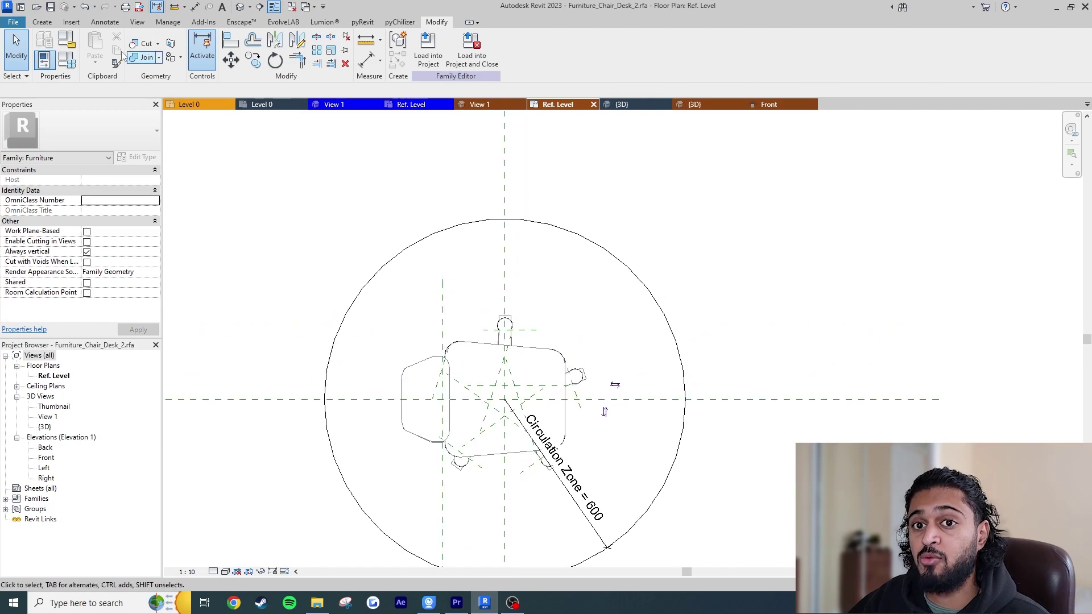
left_click(168, 23)
left_click(76, 48)
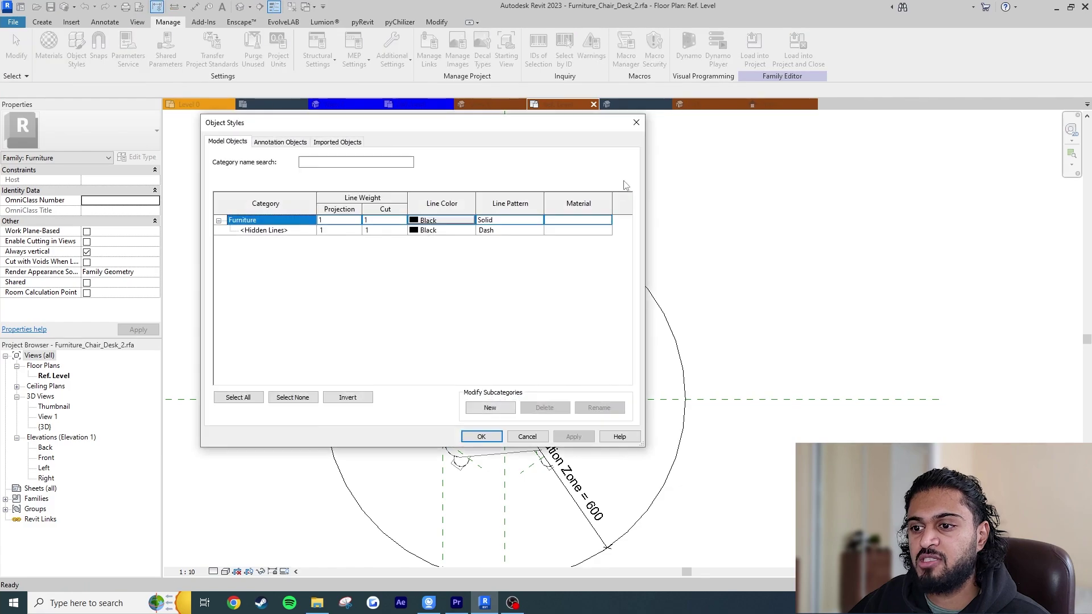
left_click(489, 408)
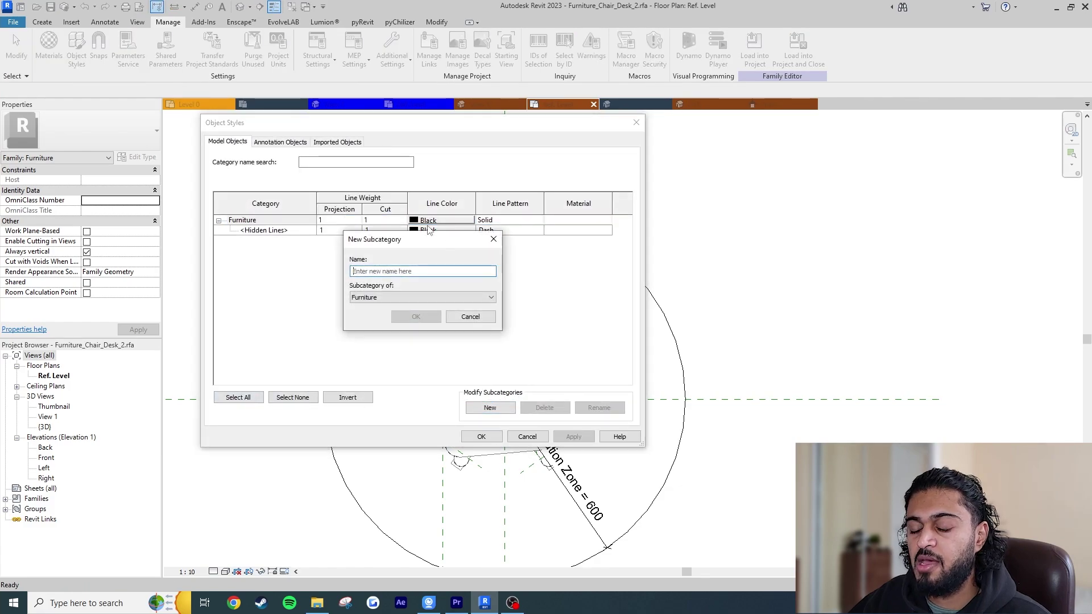
type("Circ")
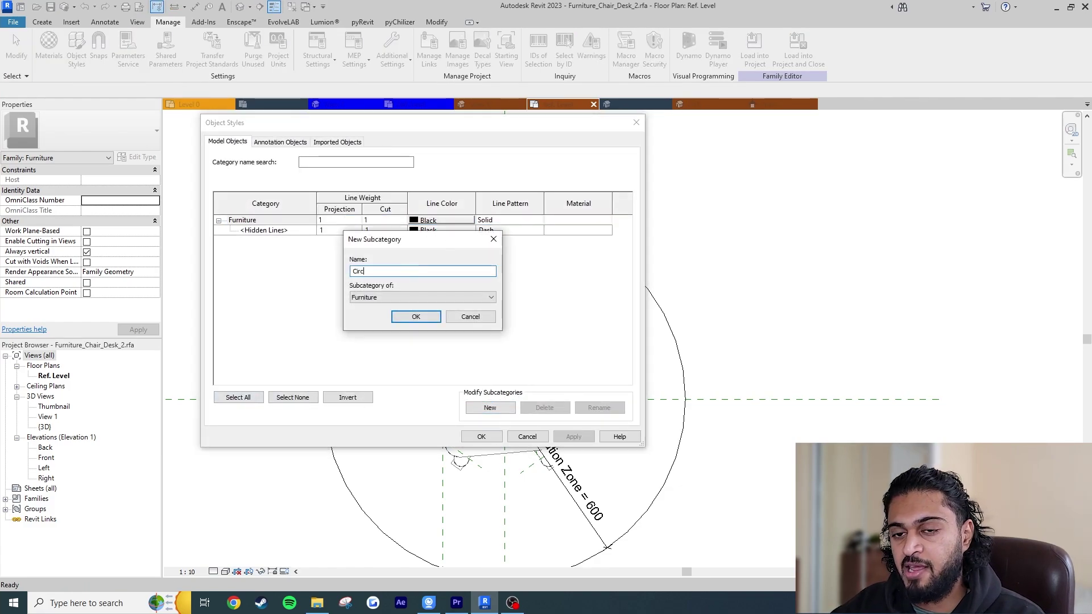
type("ulation Zone")
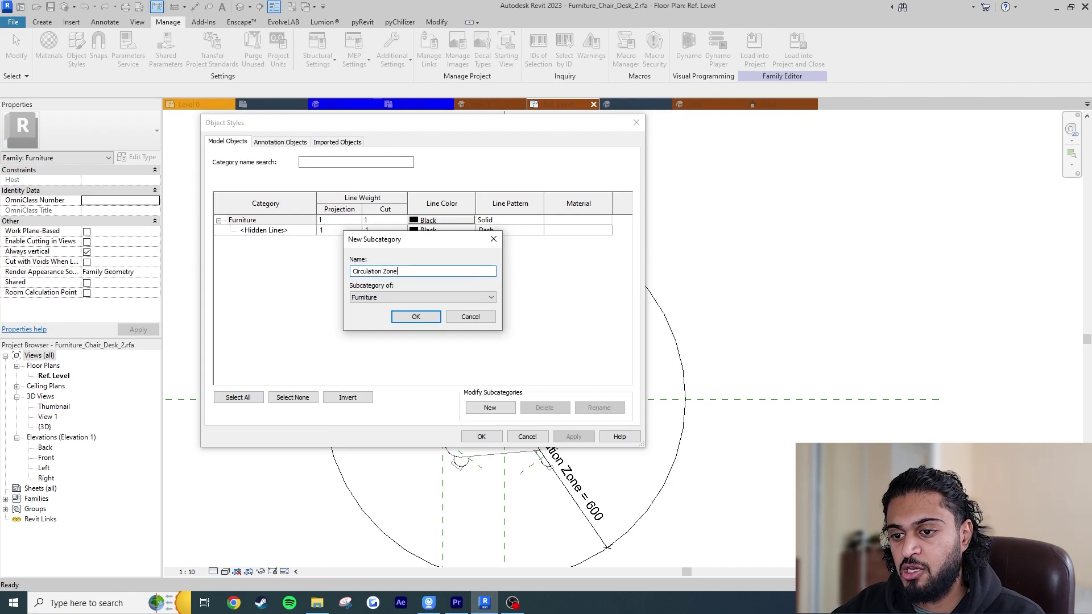
left_click(416, 317)
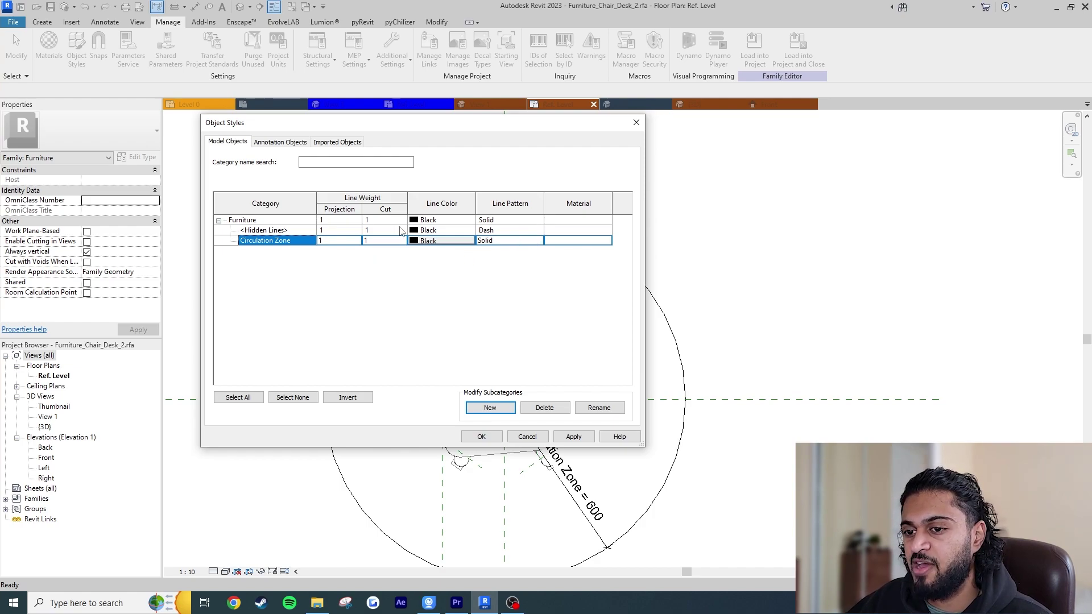
left_click(481, 436)
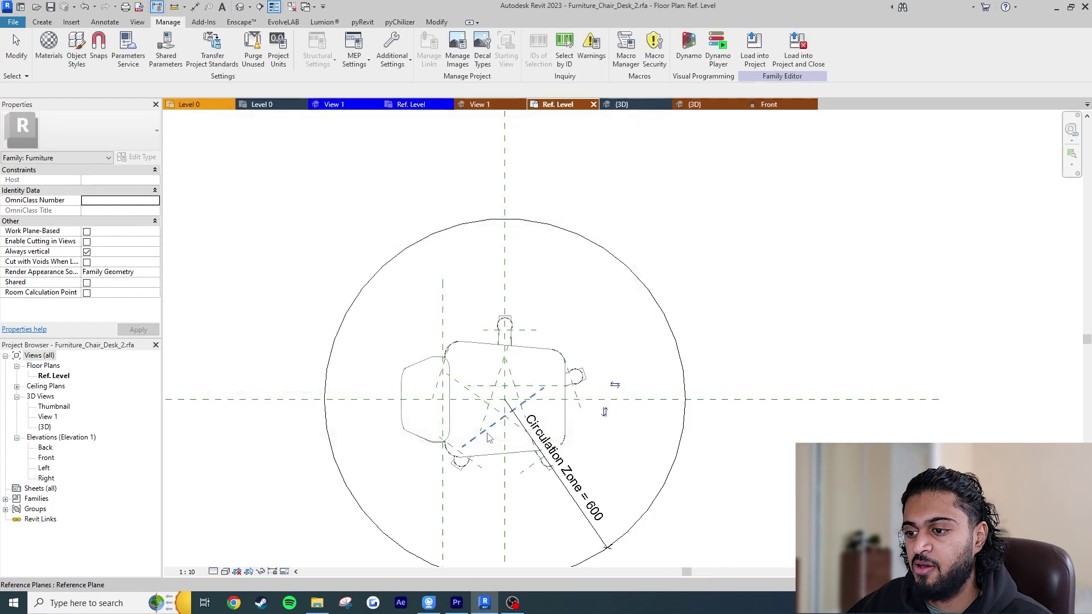
Step: Assign the circle around the chair to the Circulation Zone [projection] subcategory
left_click(595, 246)
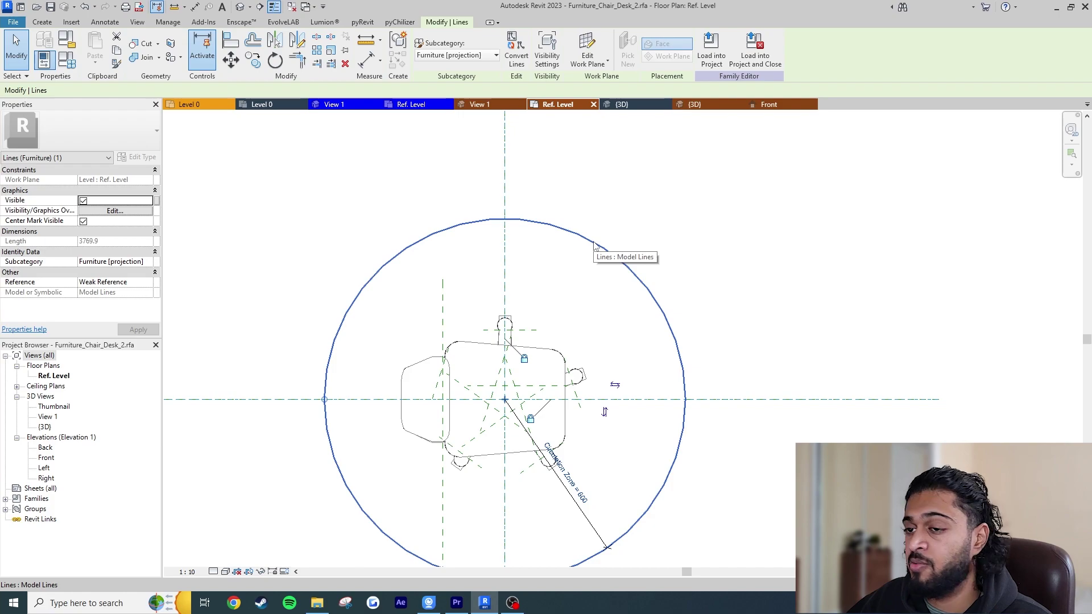
left_click(456, 55)
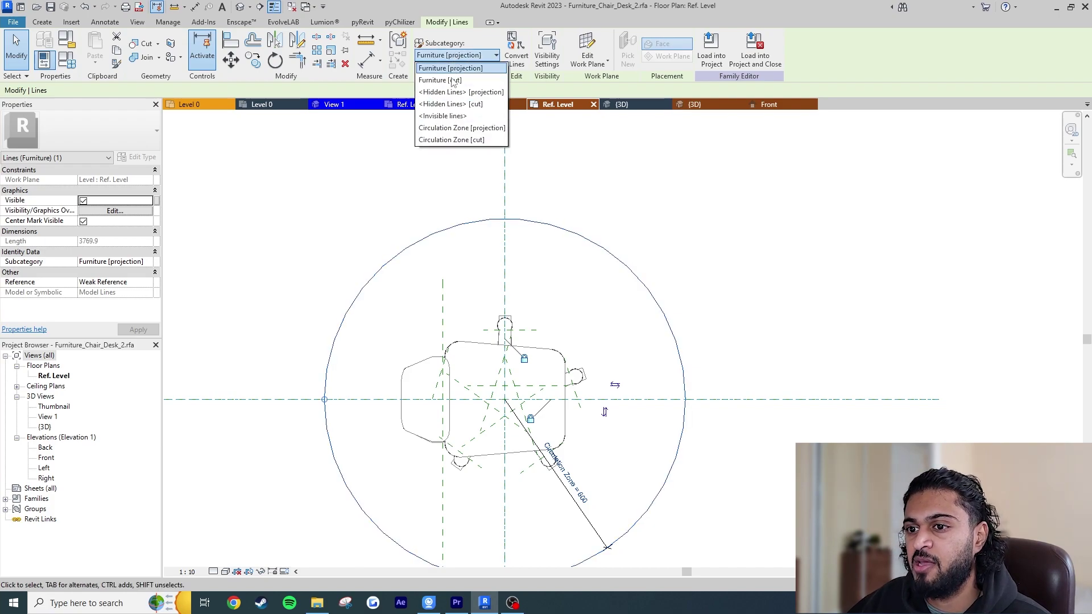
left_click(465, 132)
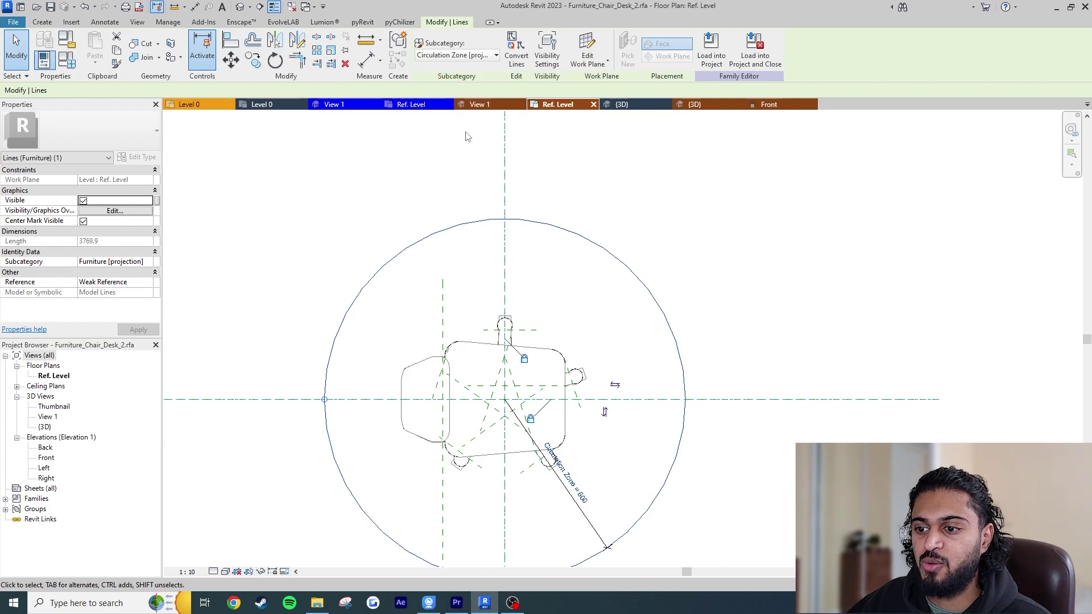
left_click(648, 196)
Step: Reload the chair family into Project1, overwriting the loaded version, and open the project's Level 0 floor plan
left_click(424, 65)
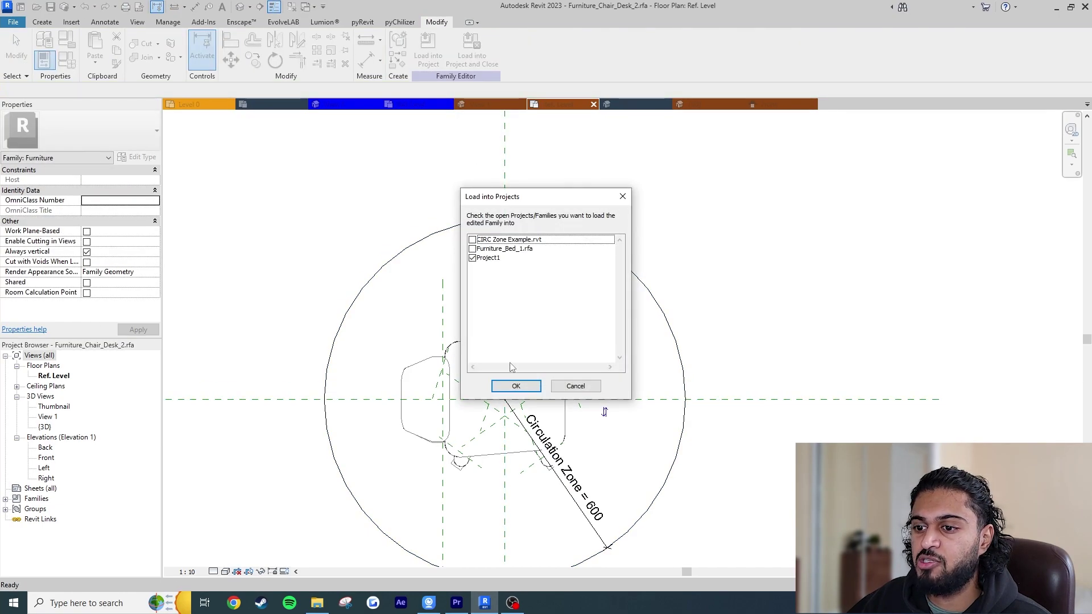
left_click(514, 387)
left_click(505, 273)
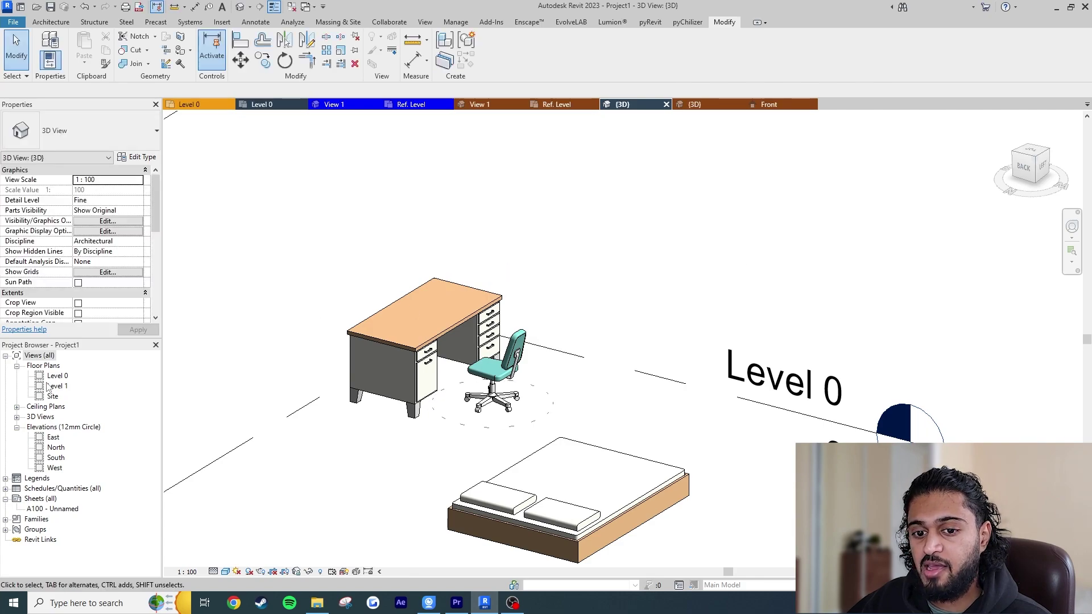
scroll(540, 435, "up", 3)
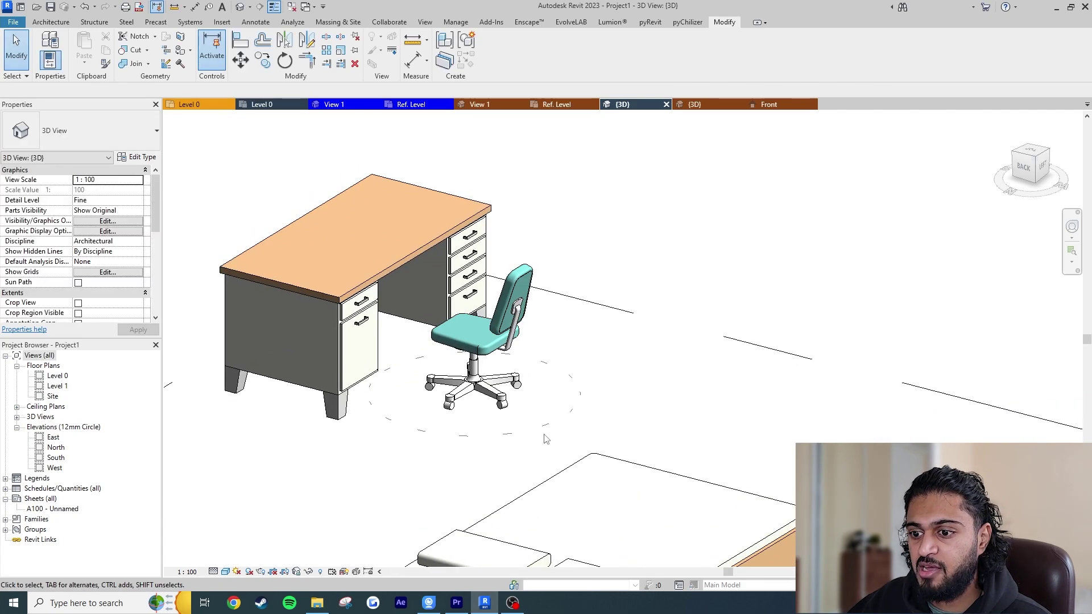
double_click(62, 377)
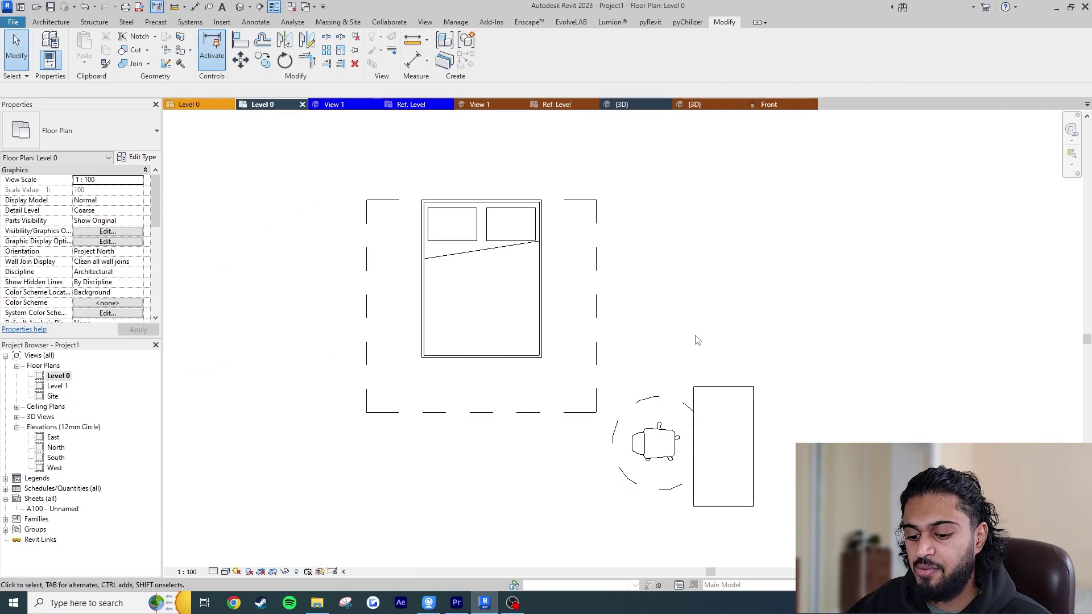
key("v")
key("v")
scroll(723, 255, "down", 6)
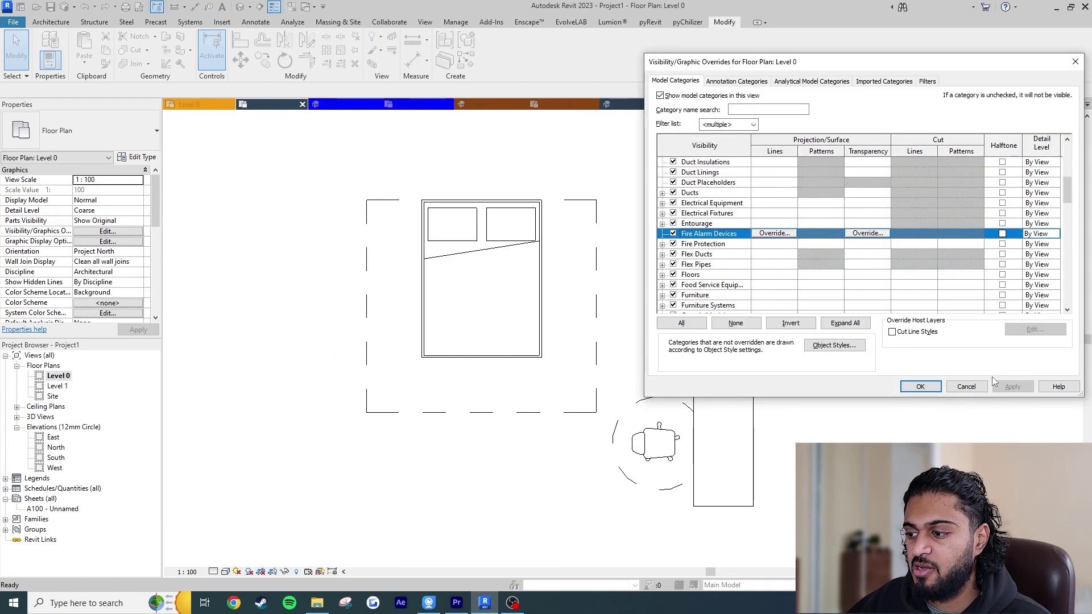
left_click(966, 386)
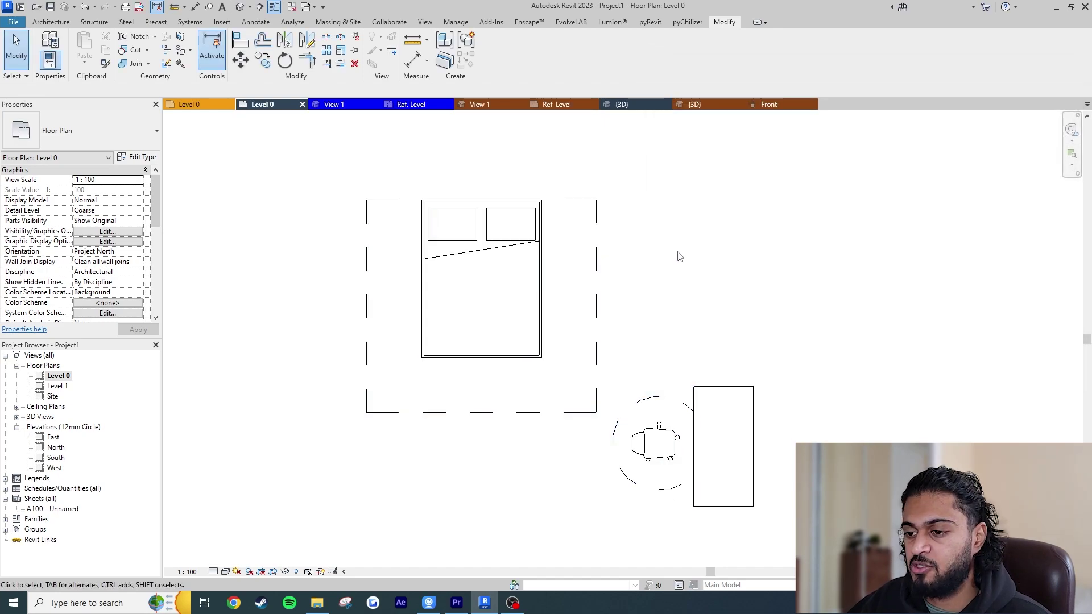
Step: Clear the projection line overrides of Furniture's Circulation Zone subcategory in the Level 0 plan's visibility/graphic overrides
key("v")
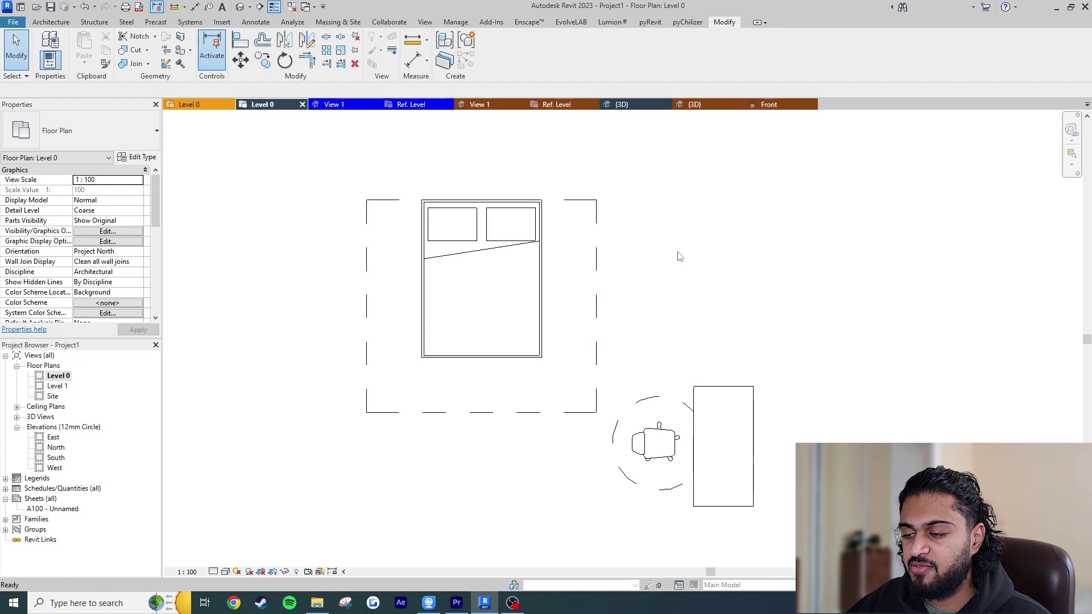
key("g")
scroll(713, 252, "down", 2)
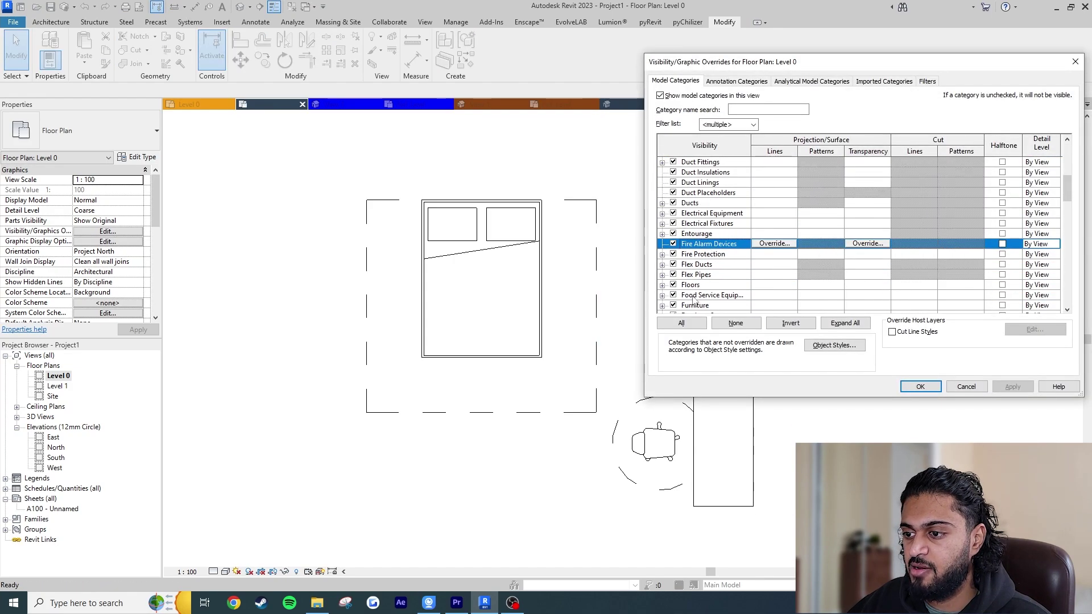
scroll(680, 268, "down", 1)
left_click(695, 285)
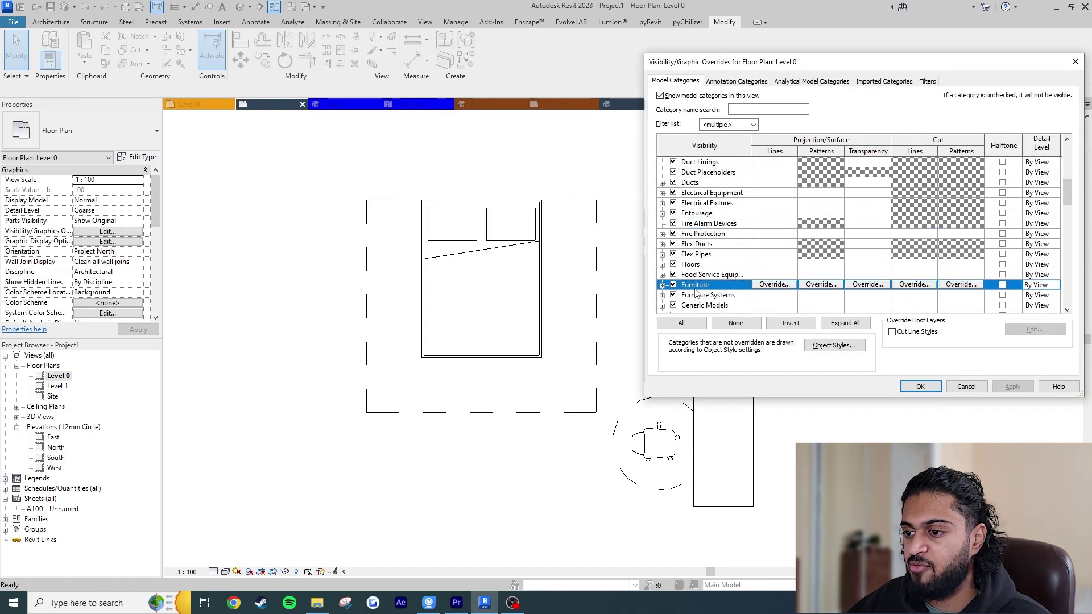
left_click(662, 285)
left_click(813, 285)
left_click(774, 284)
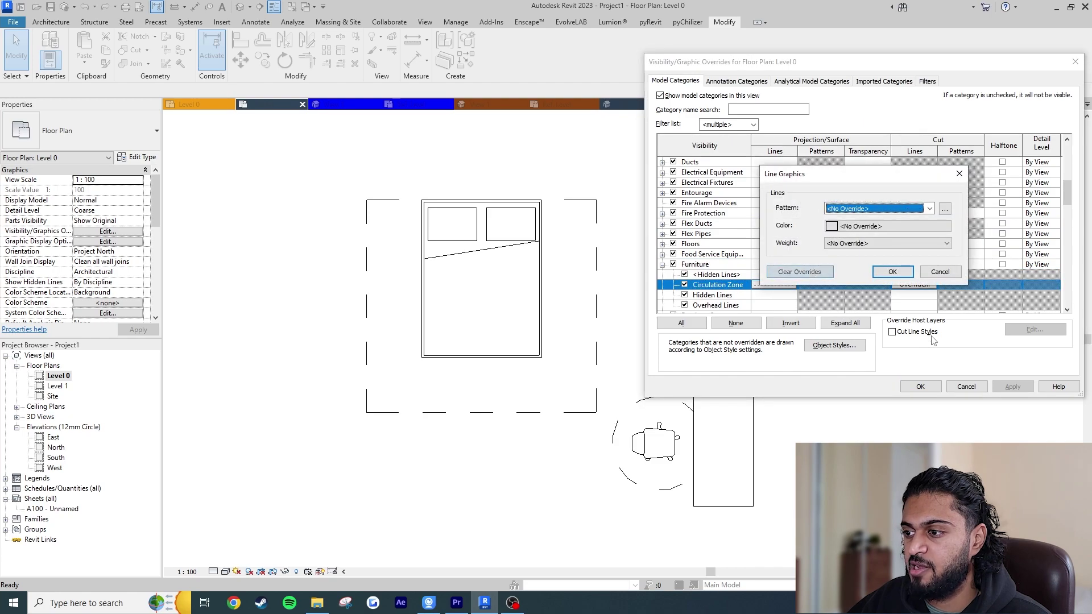
left_click(893, 274)
left_click(924, 386)
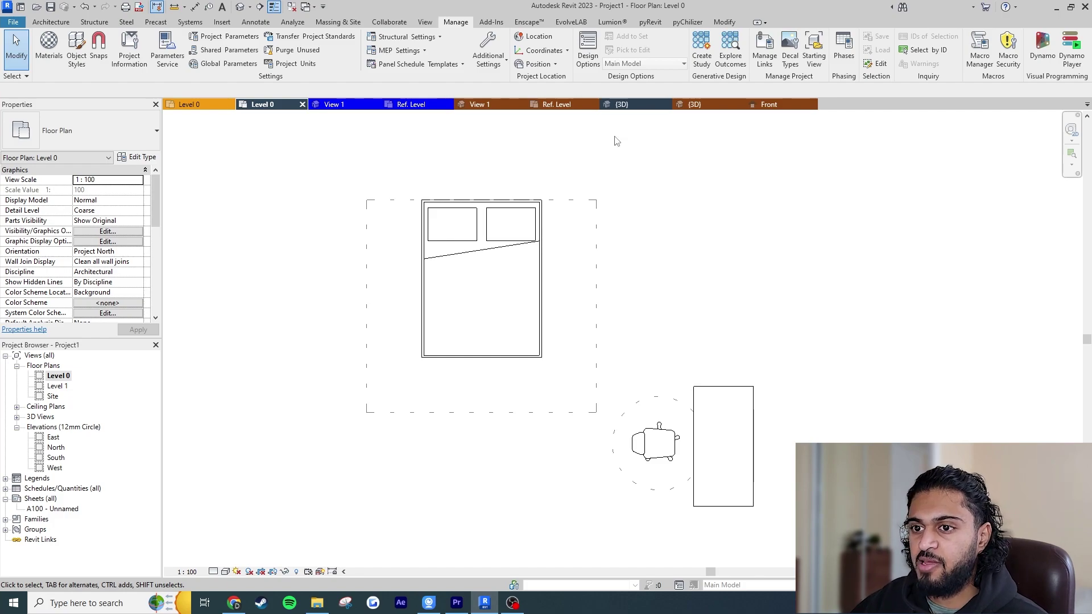
Step: Open the bed family's Ref. Level plan and examine the Circulation Zone line color and pattern in its object styles
left_click(423, 105)
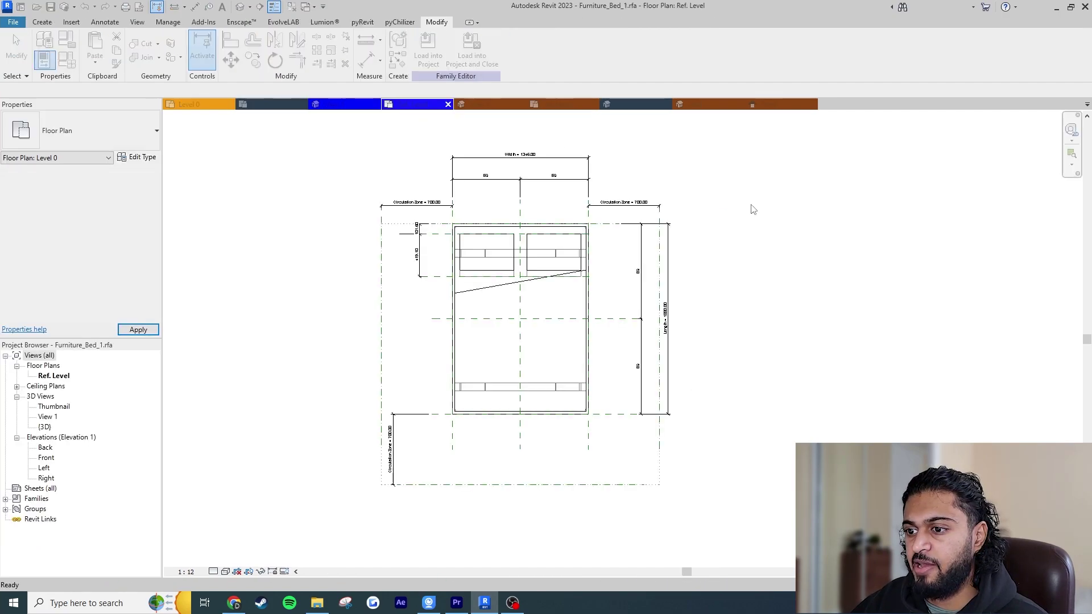
key("Escape")
left_click(167, 22)
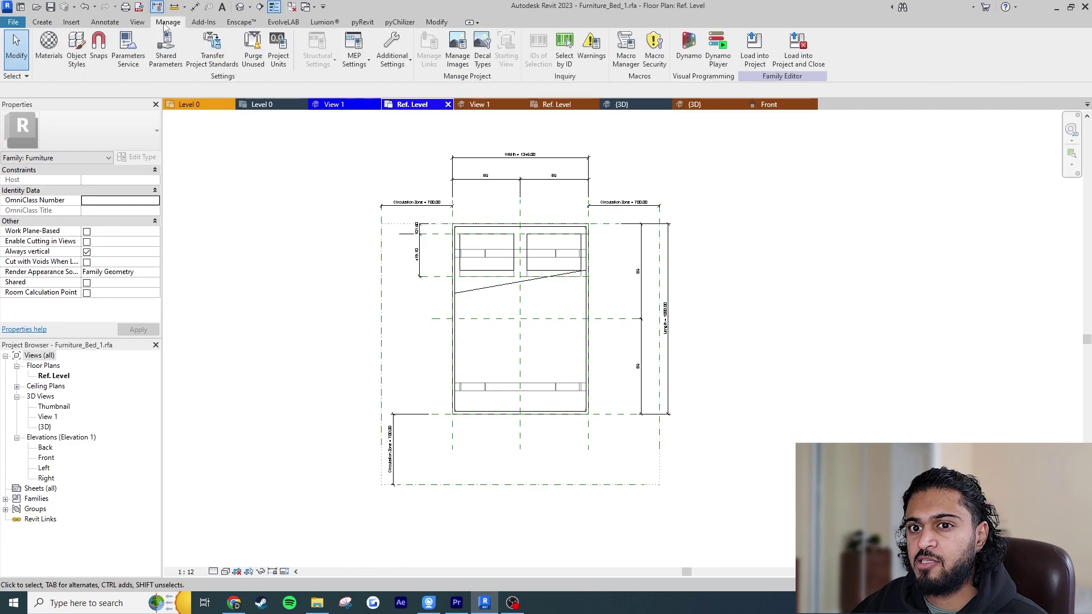
left_click(77, 50)
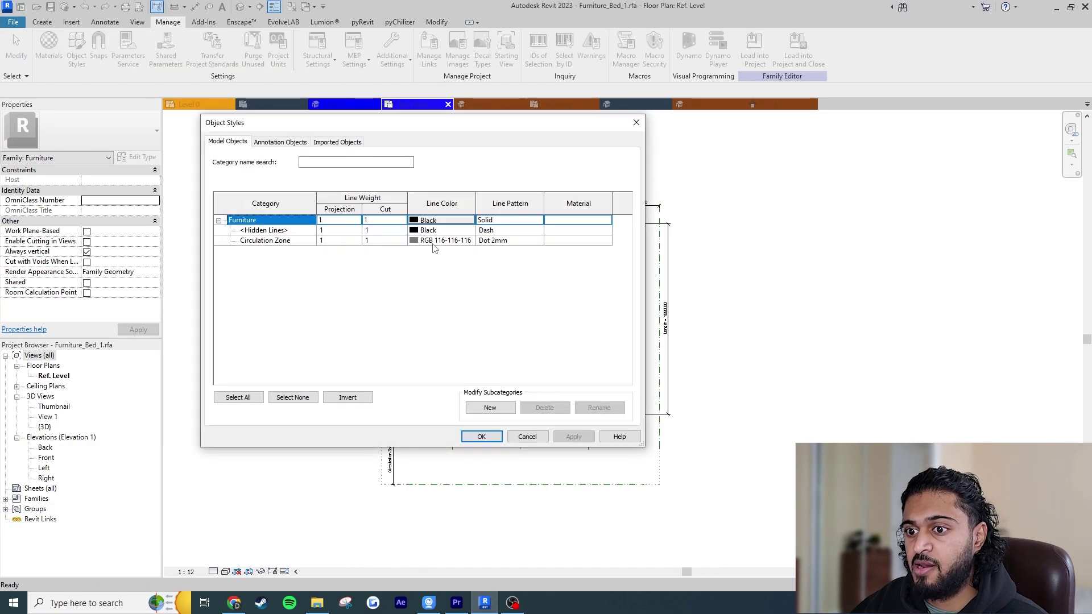
left_click(467, 241)
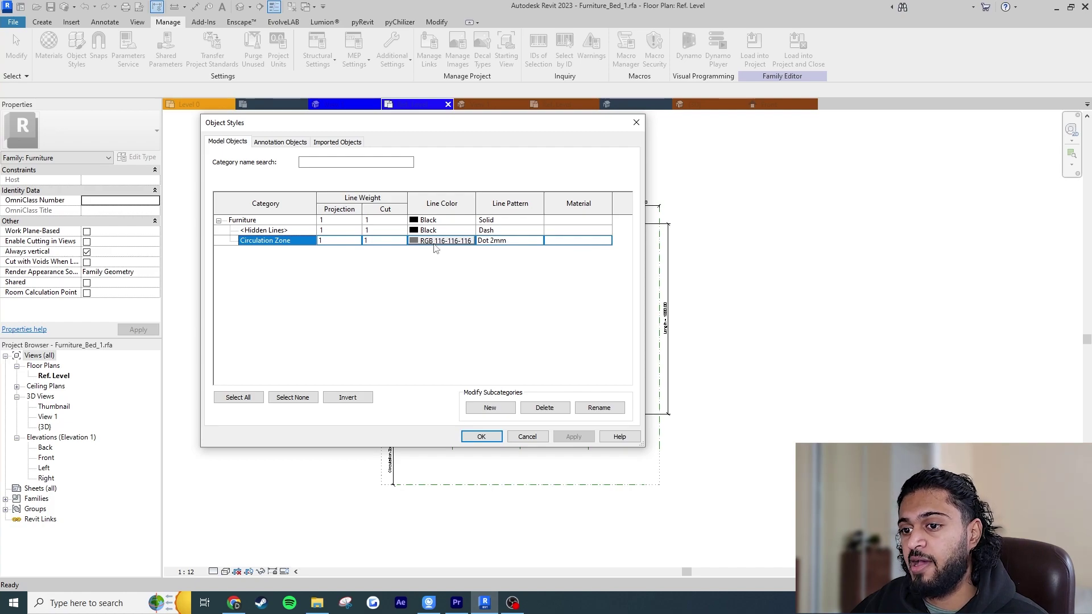
left_click(481, 436)
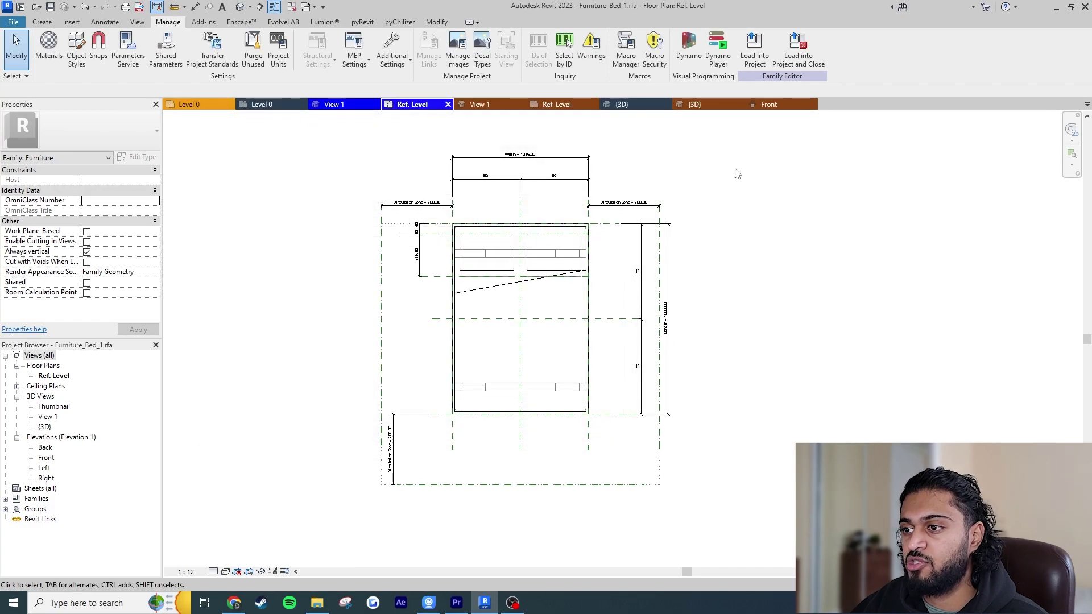
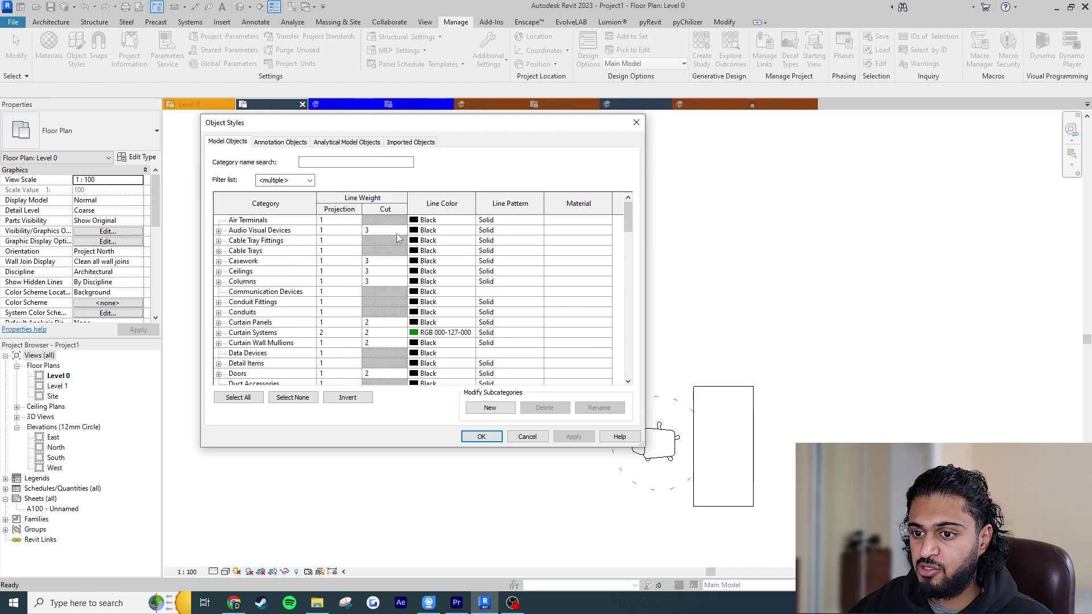
Step: Set Furniture's Circulation Zone subcategory to a black line color and Solid line pattern in the project's object styles
scroll(413, 292, "down", 2)
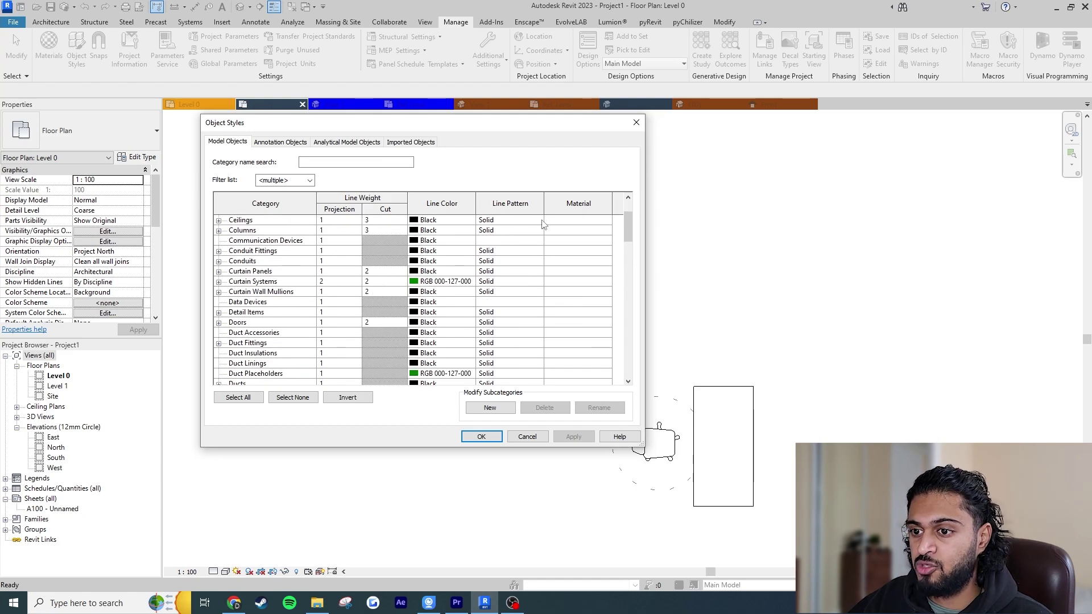
scroll(451, 287, "down", 5)
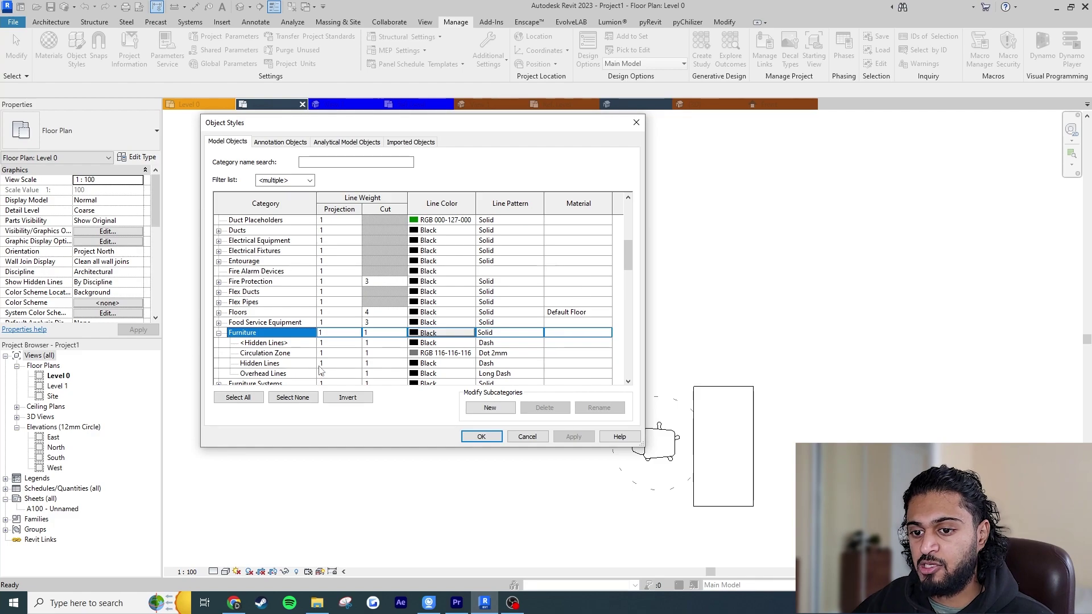
left_click(289, 357)
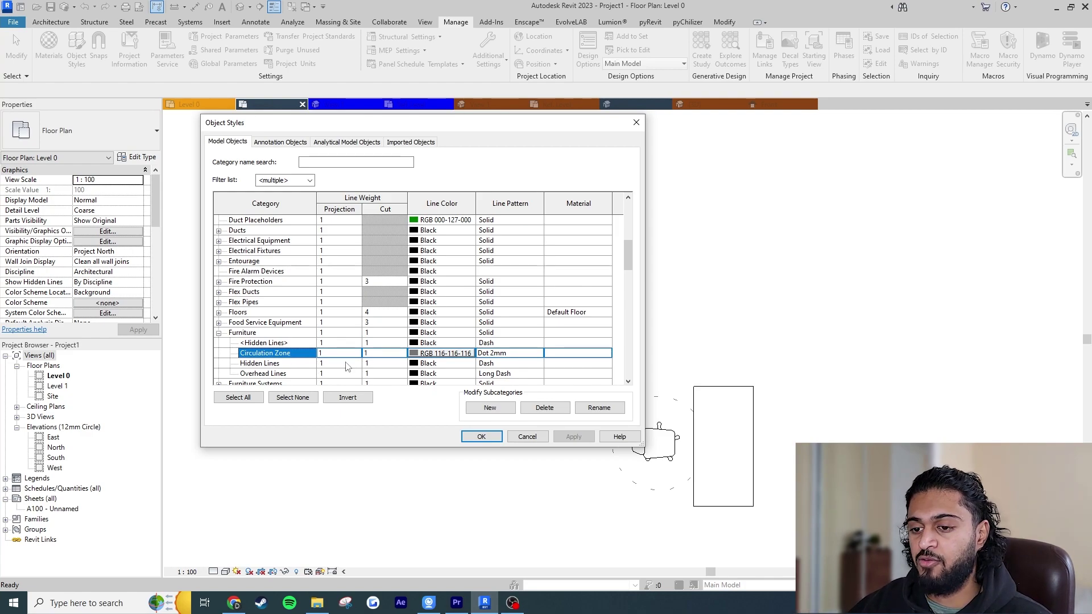
left_click(439, 354)
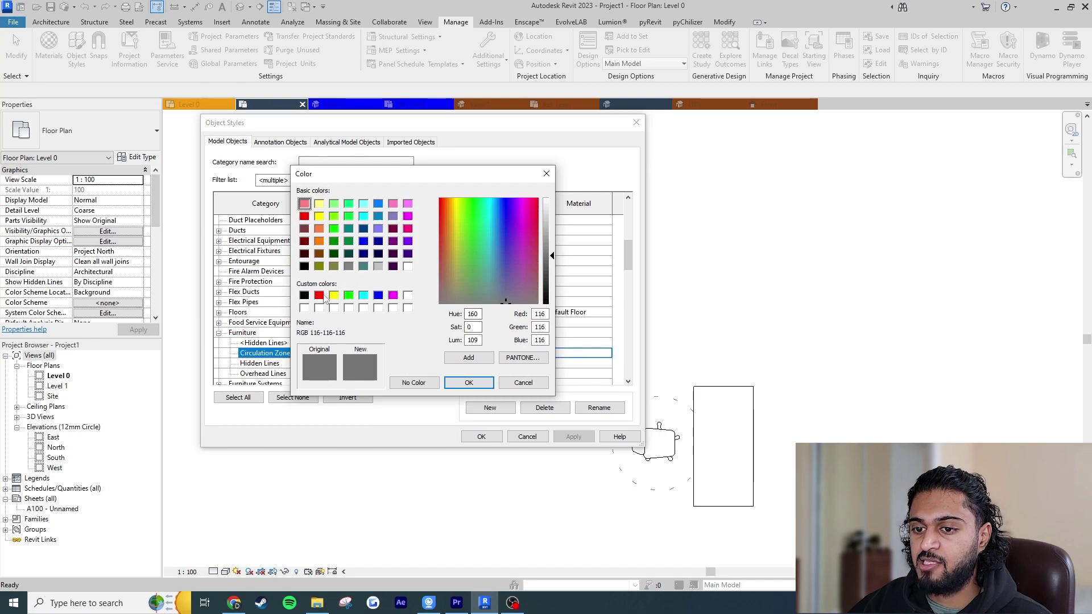
left_click(304, 295)
left_click(469, 382)
left_click(510, 353)
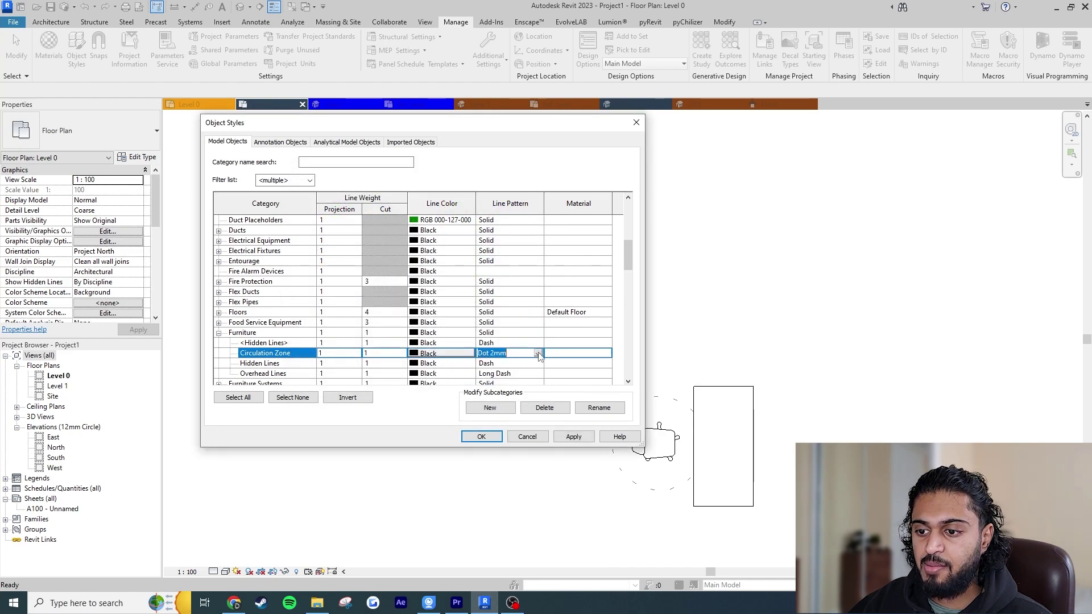
left_click(538, 353)
scroll(529, 366, "up", 5)
left_click(515, 364)
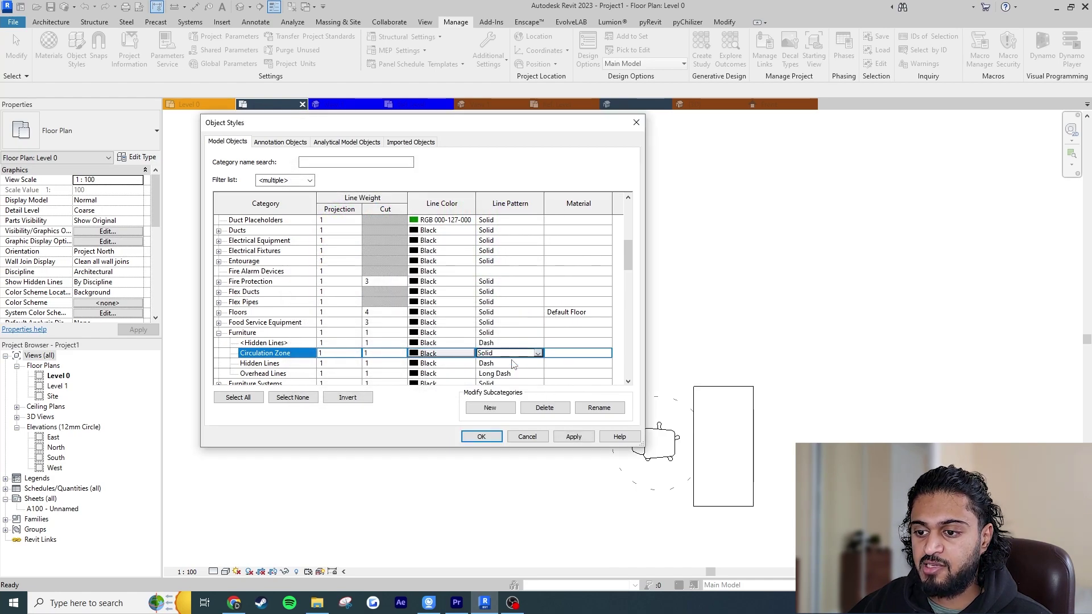
left_click(482, 437)
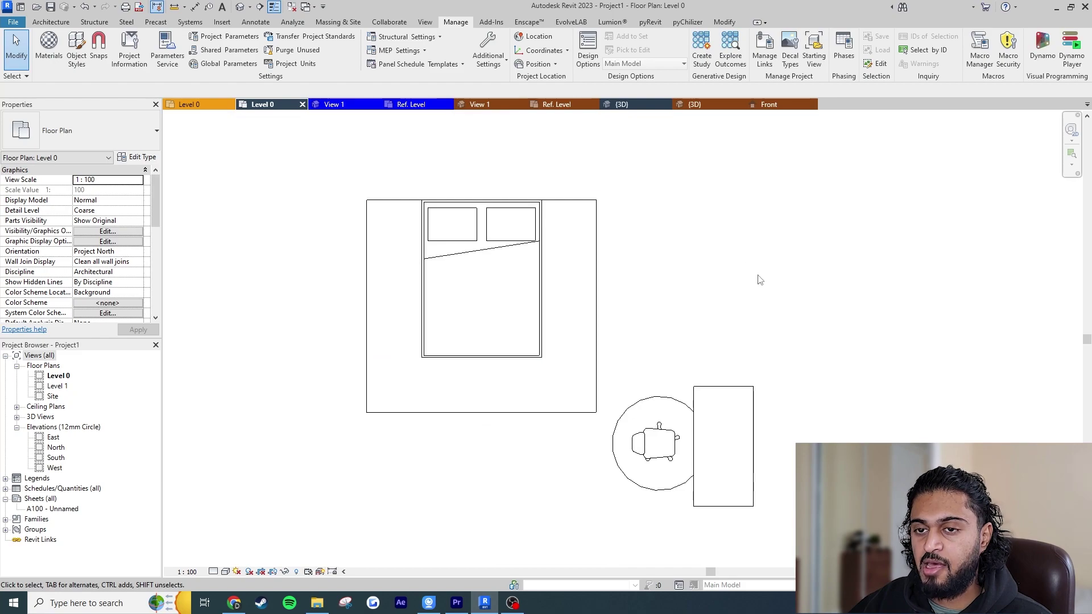
Step: Open the project's 3D view and inspect the Circulation Zone subcategory under Furniture in its visibility/graphic overrides
left_click(240, 7)
middle_click_drag(624, 195, 654, 240, "shift")
key("g")
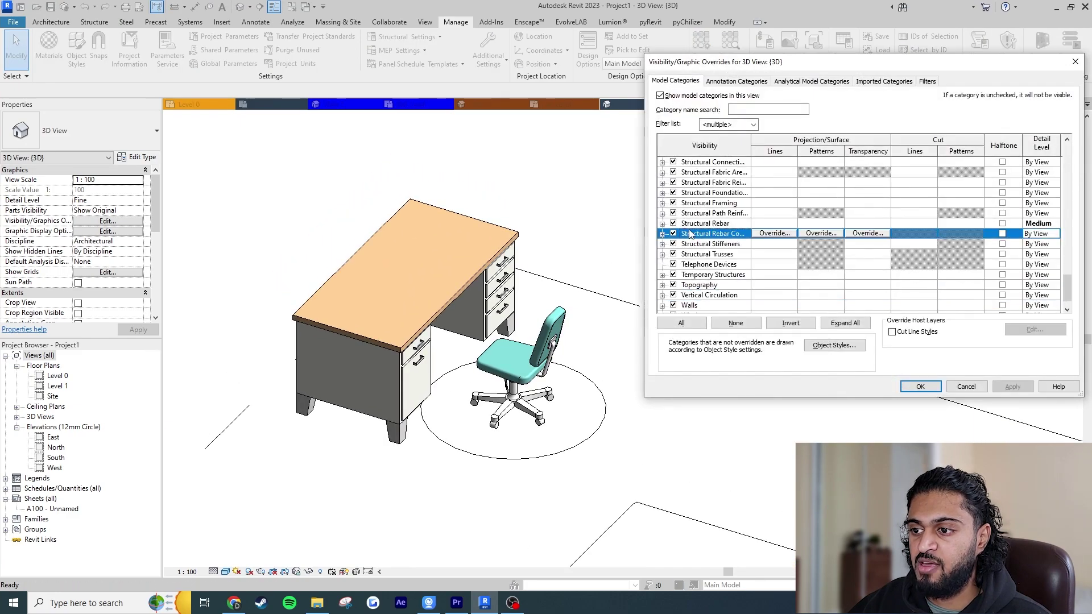
key("f")
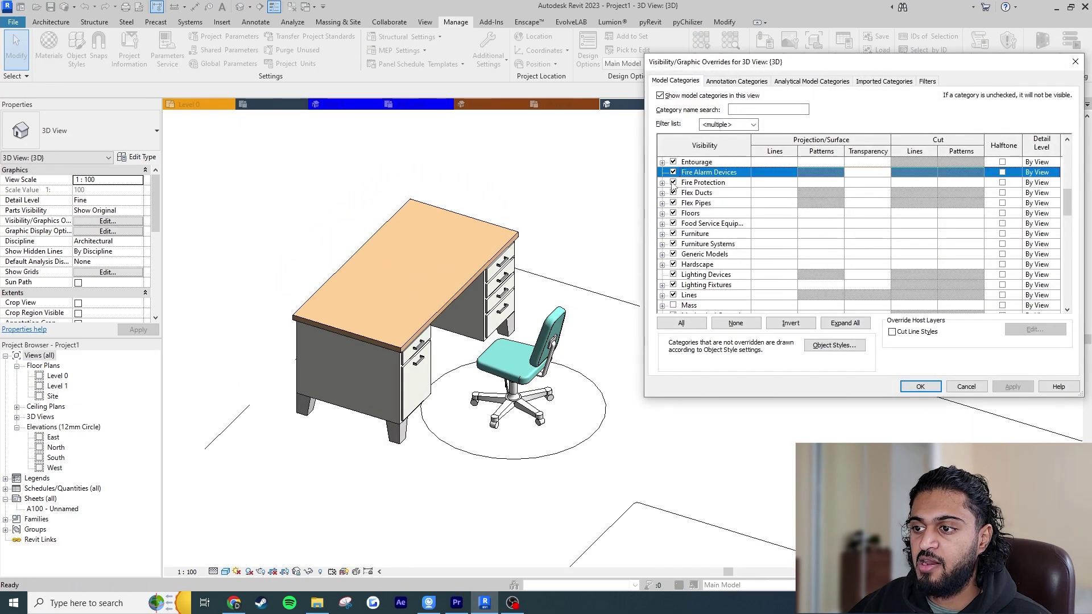
left_click(662, 234)
left_click(759, 254)
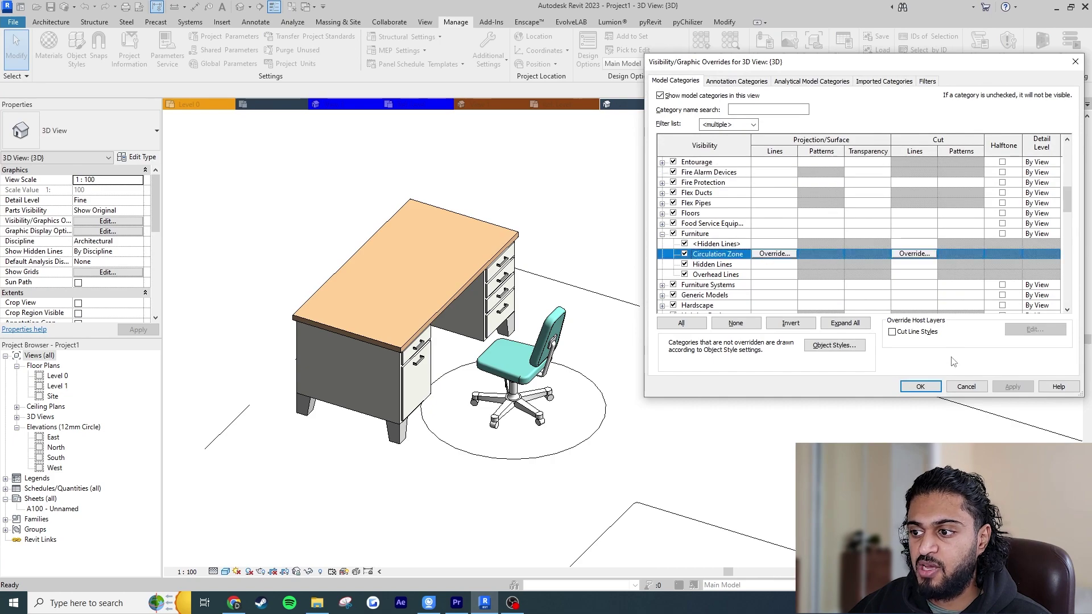
left_click(947, 389)
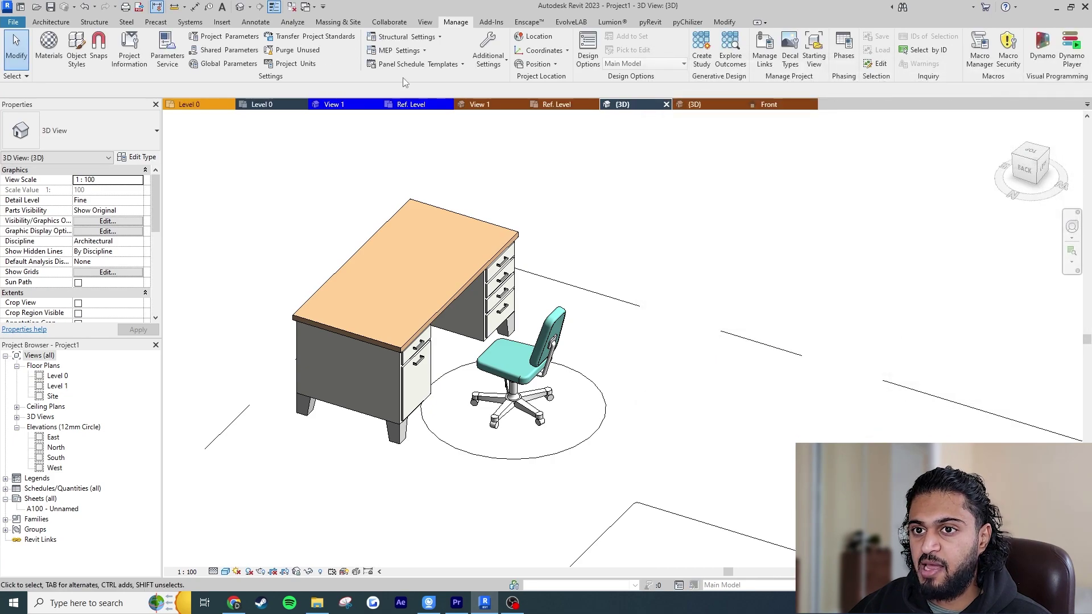
Step: Set Furniture's Circulation Zone subcategory to a red line color and Dash line pattern in the project's object styles
left_click(76, 48)
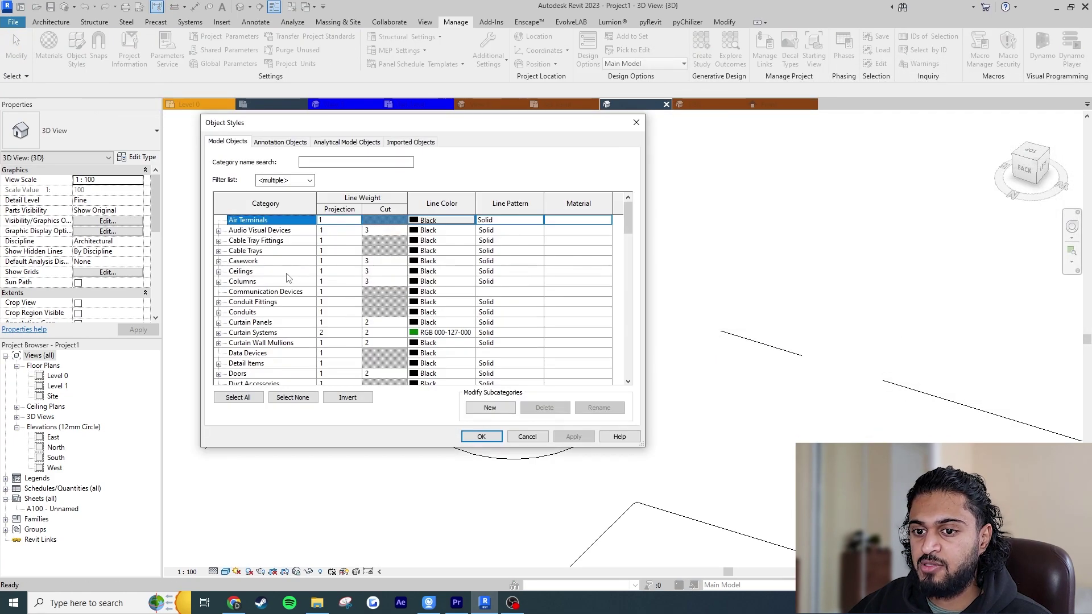
scroll(240, 341, "down", 4)
left_click(240, 341)
scroll(240, 343, "down", 2)
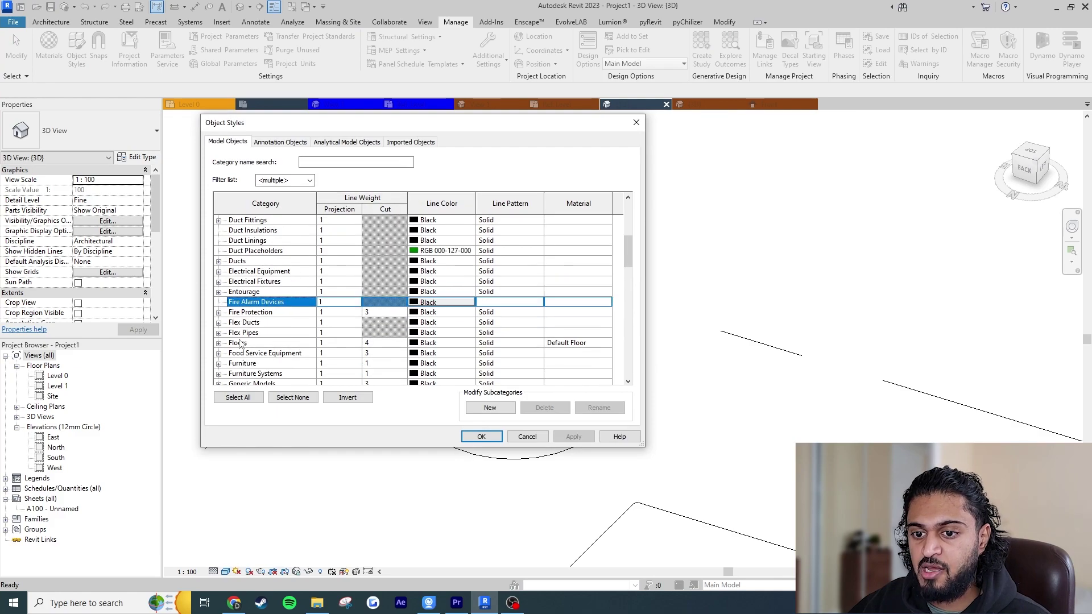
left_click(218, 363)
scroll(219, 367, "down", 1)
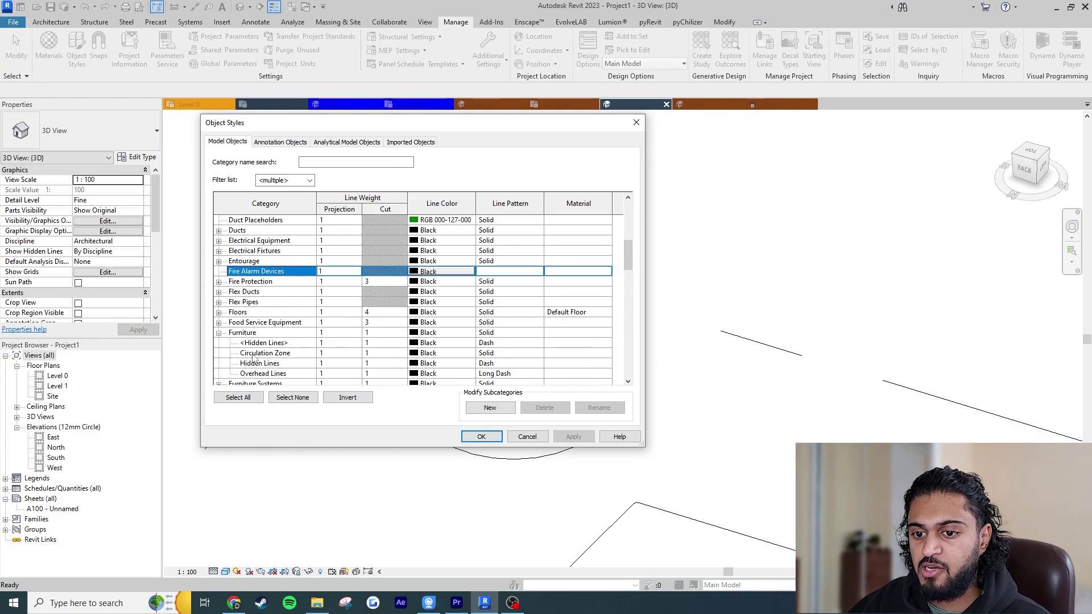
left_click(461, 356)
left_click(455, 352)
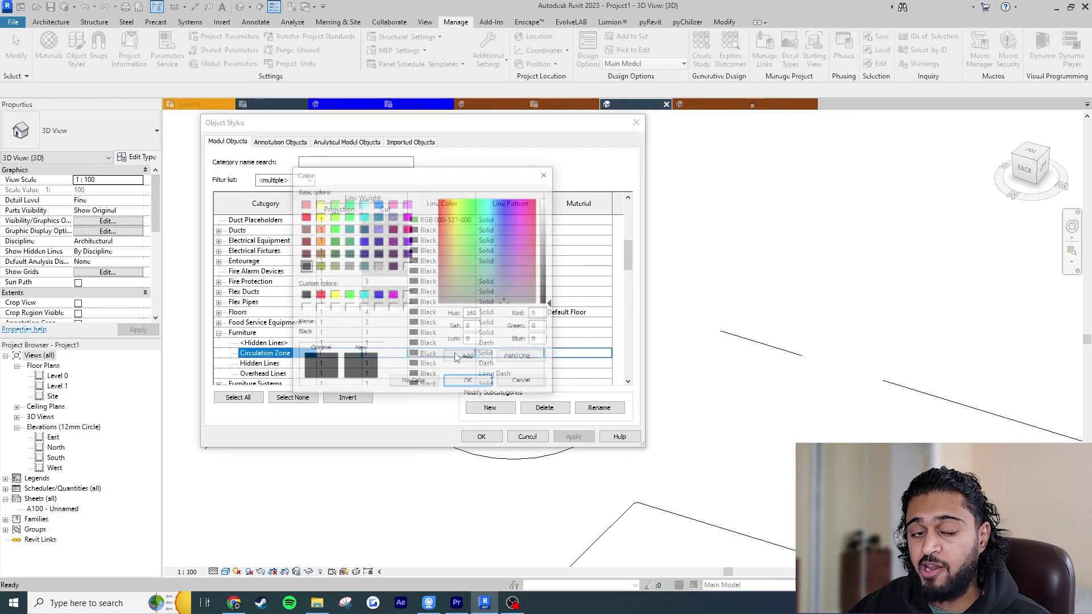
left_click(319, 295)
left_click(468, 382)
left_click(538, 354)
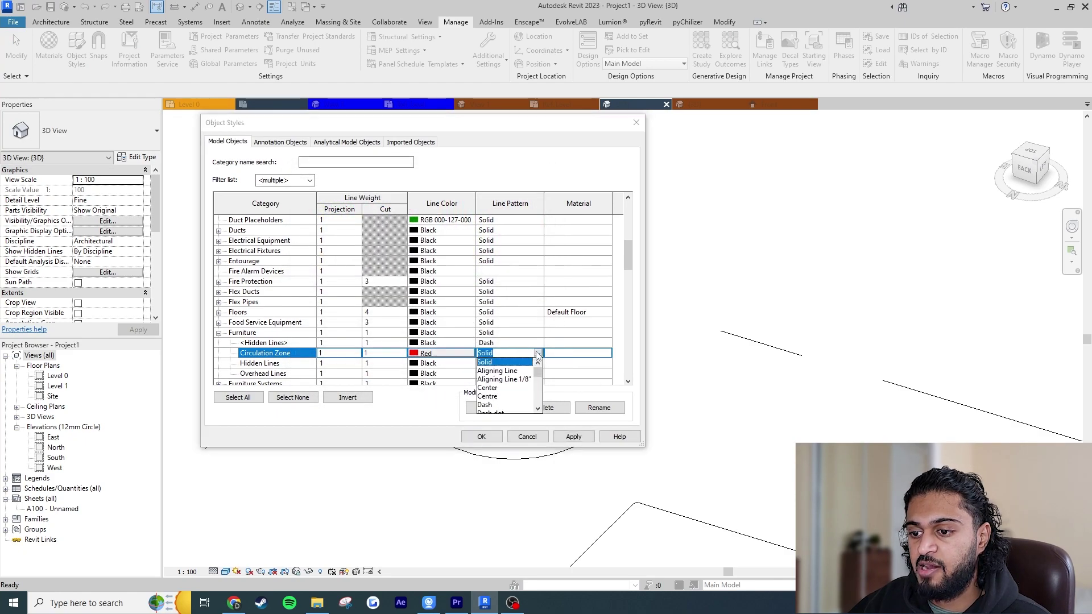
left_click(499, 402)
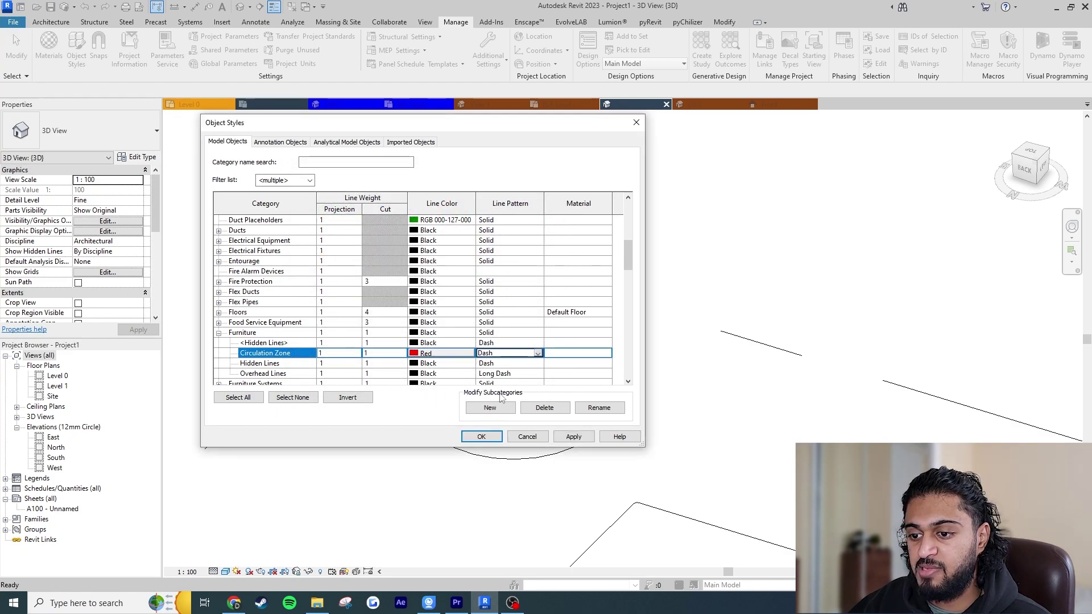
left_click(481, 436)
Step: Inspect the circulation zone lines around the furniture in the 3D view and the Level 0 floor plan
scroll(559, 450, "up", 3)
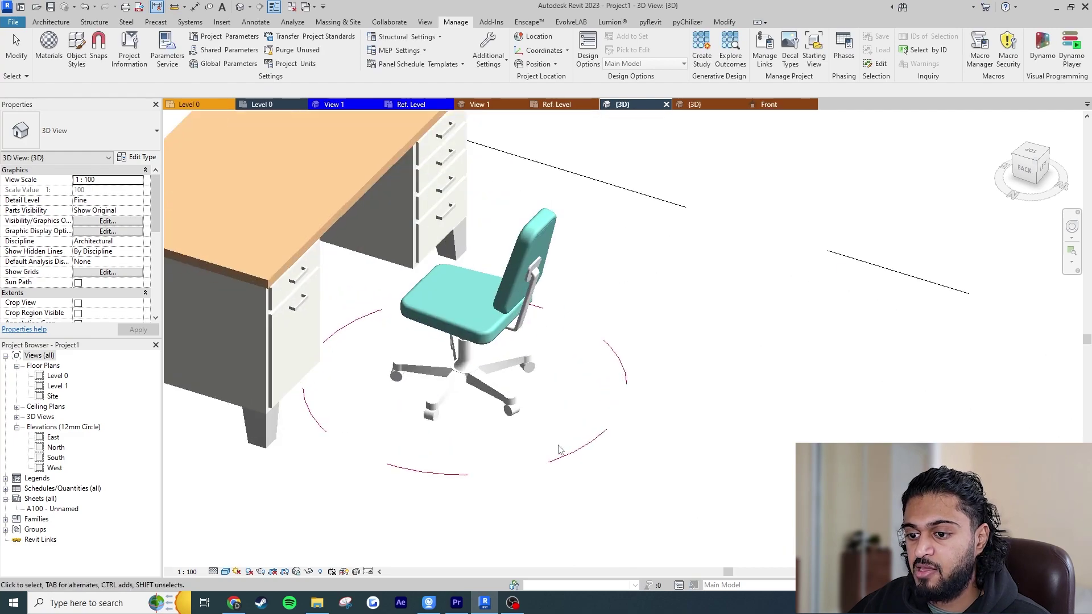
scroll(559, 451, "up", 1)
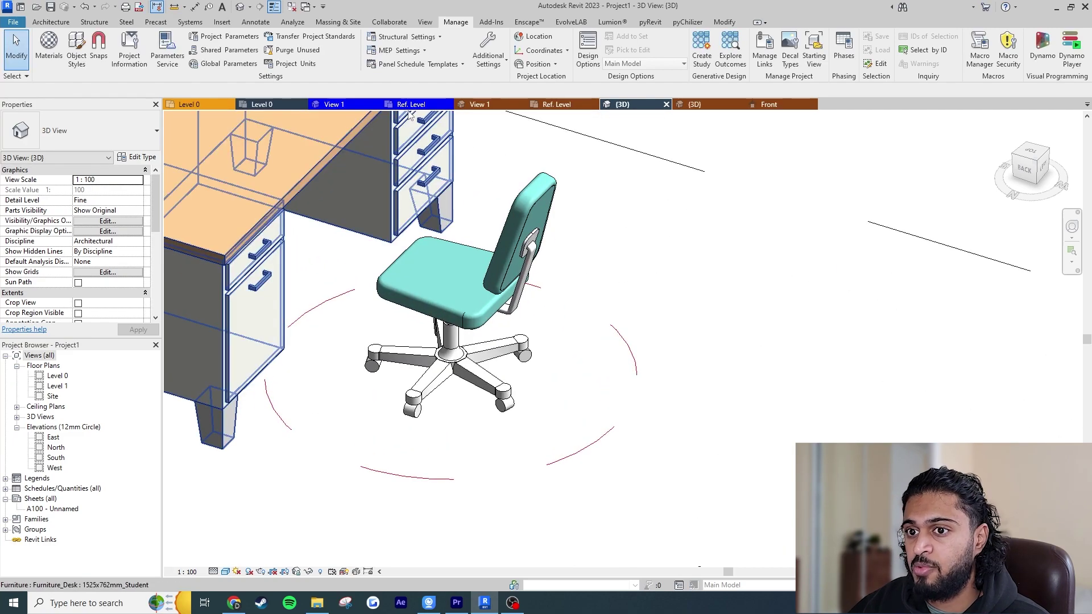
left_click(261, 105)
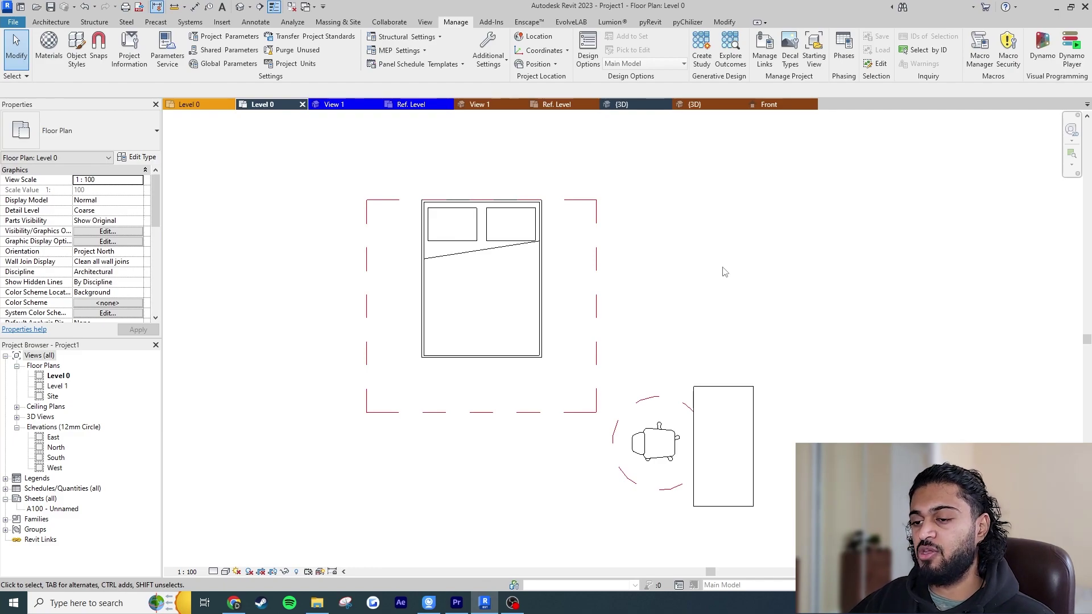
middle_click_drag(718, 272, 700, 268)
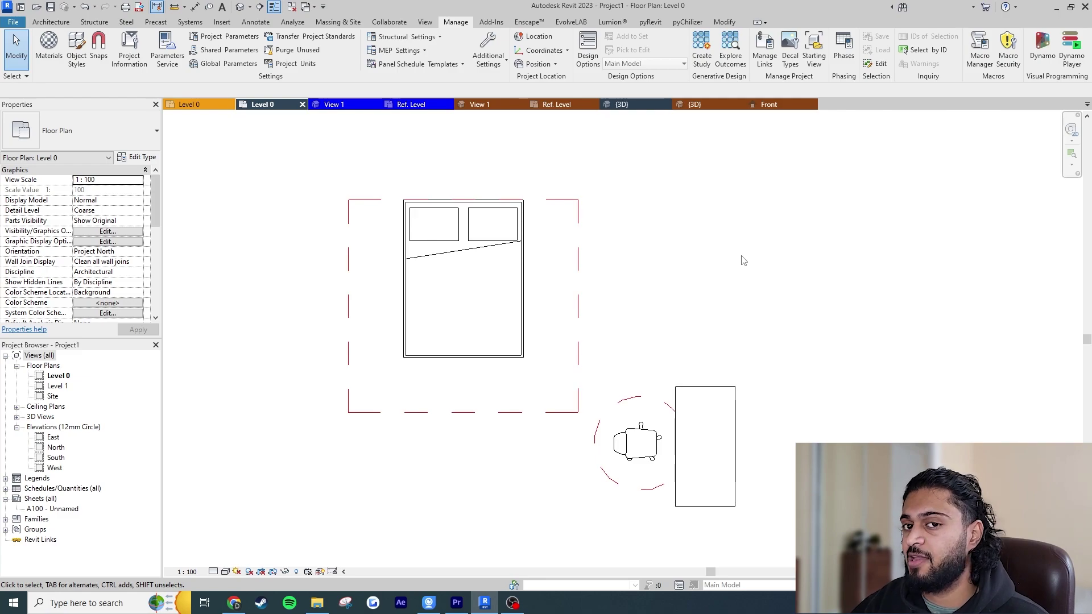
Step: Open the desk chair family for editing and rename its Circulation Zone subcategory to Circulation Zone 2 in the object styles
scroll(742, 265, "down", 4)
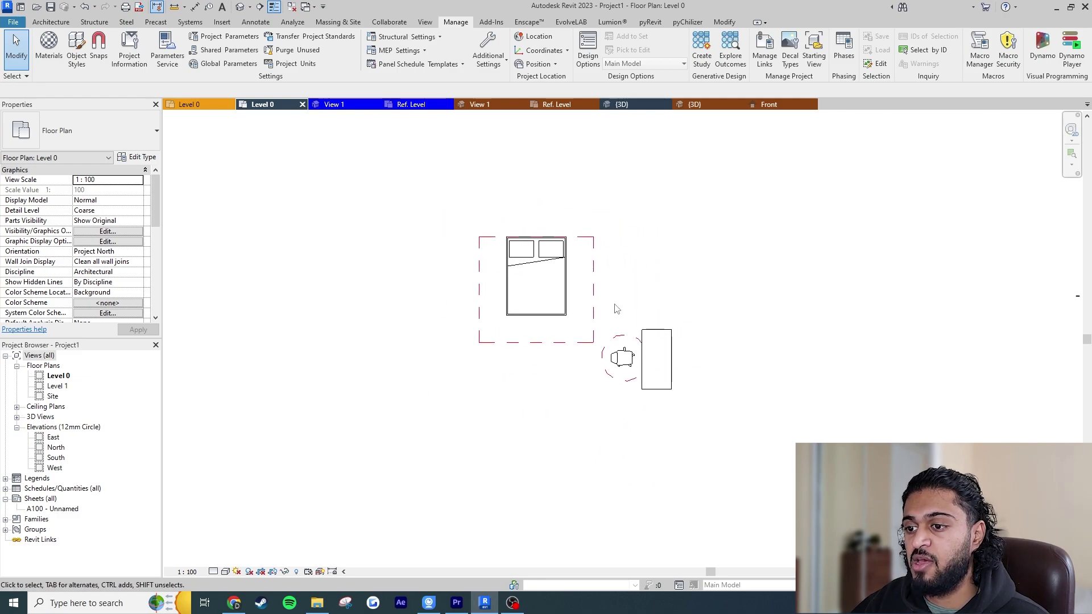
scroll(625, 330, "up", 2)
double_click(636, 346)
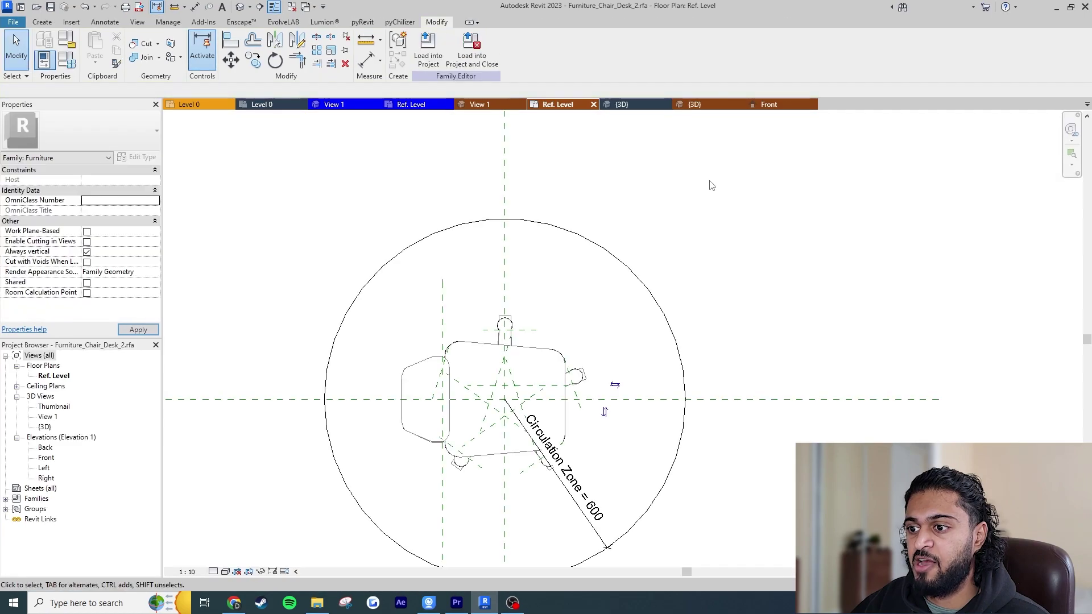
left_click(168, 22)
left_click(71, 54)
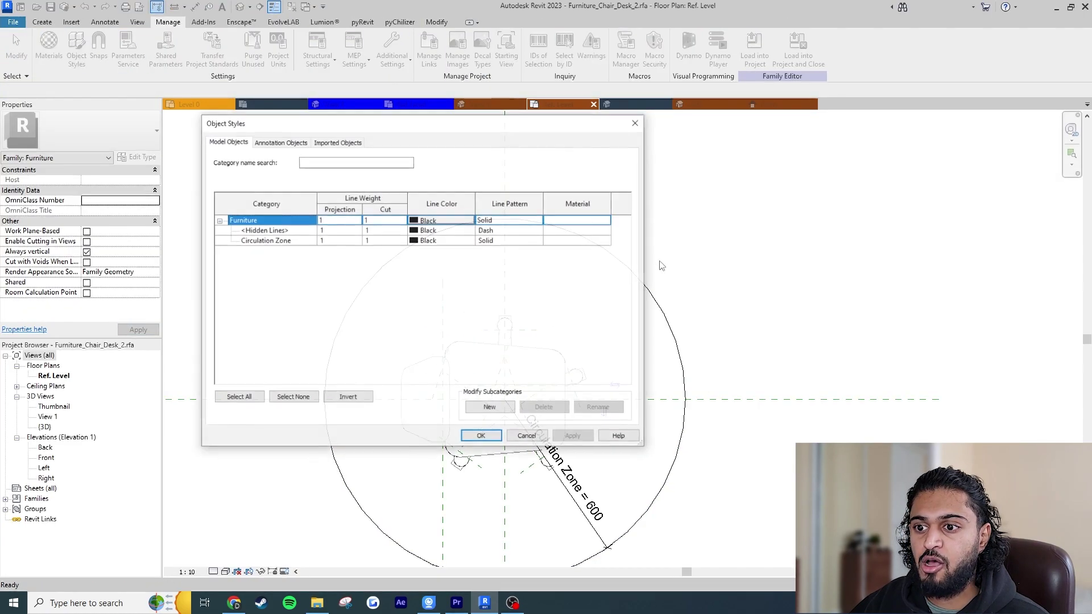
left_click(328, 398)
left_click(599, 408)
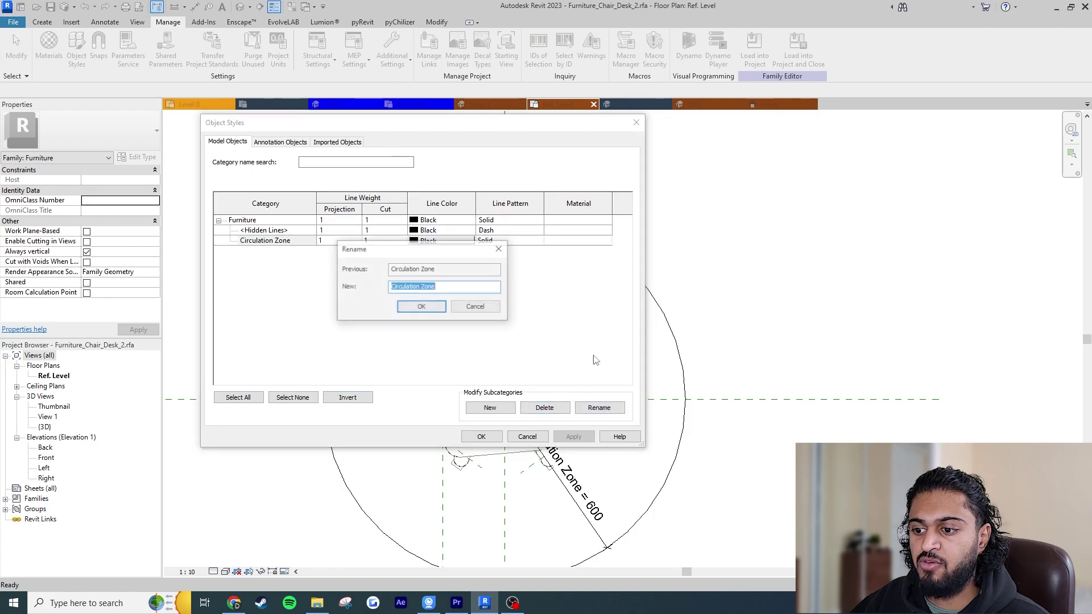
left_click(471, 291)
key("Return")
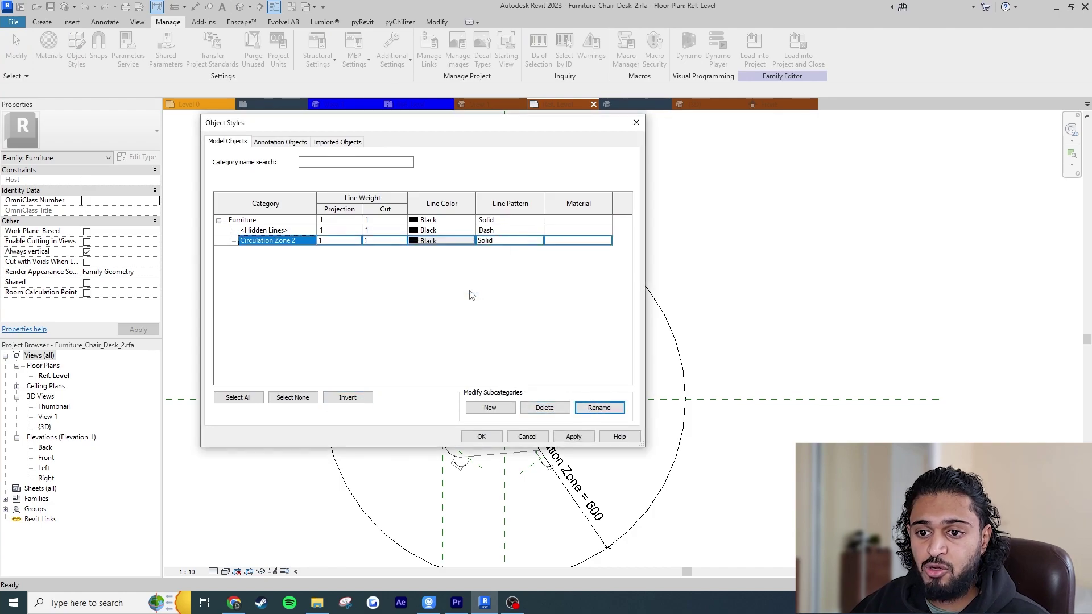
left_click(481, 435)
Step: Examine the Circulation Zone 2 subcategory's line color and pattern in the chair family's object styles
left_click(752, 52)
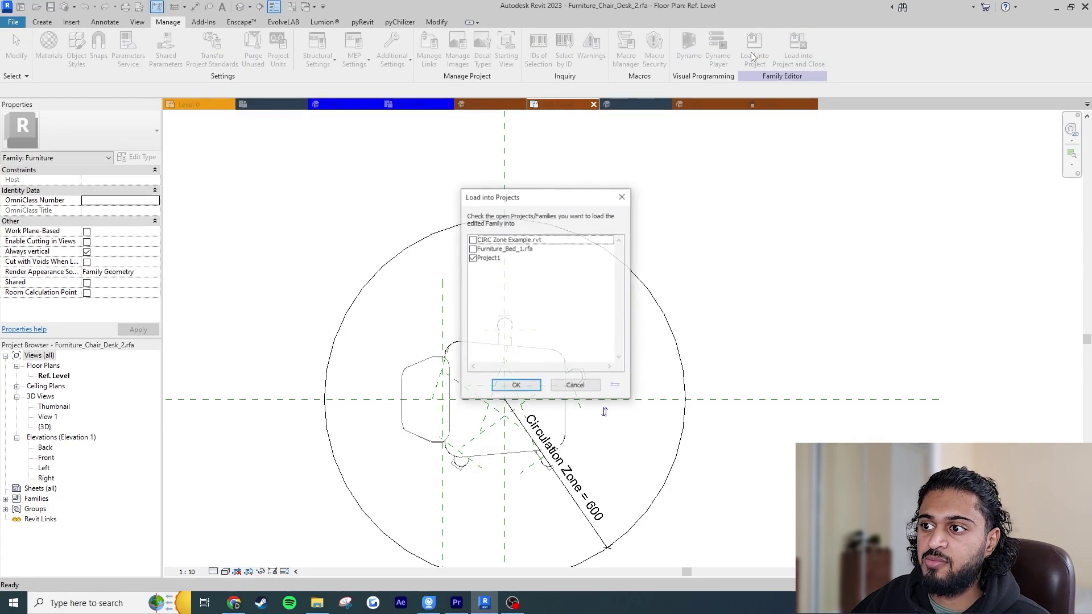
left_click(589, 389)
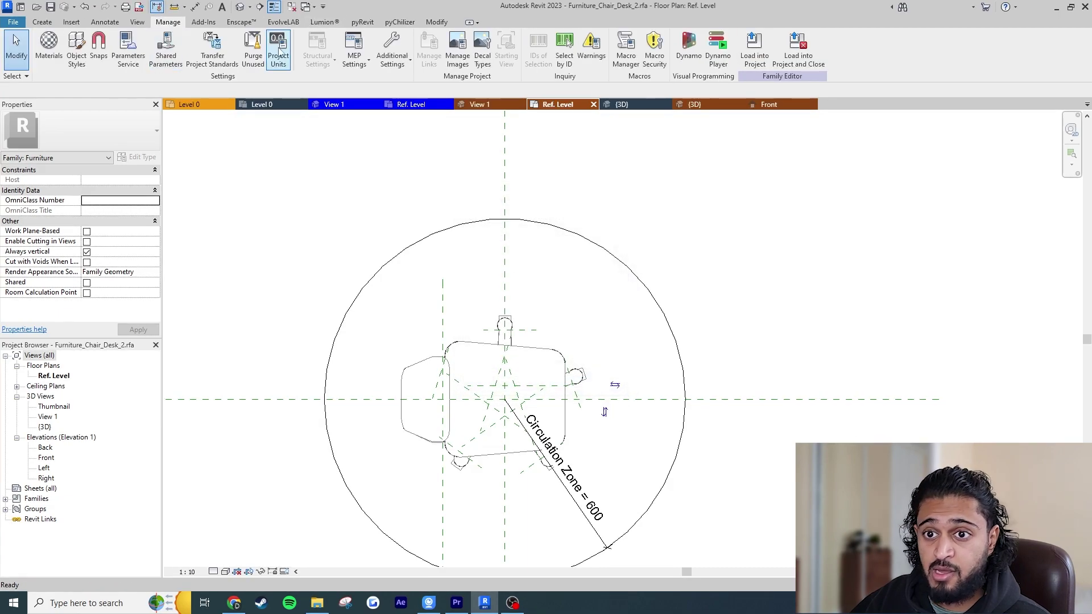
left_click(76, 48)
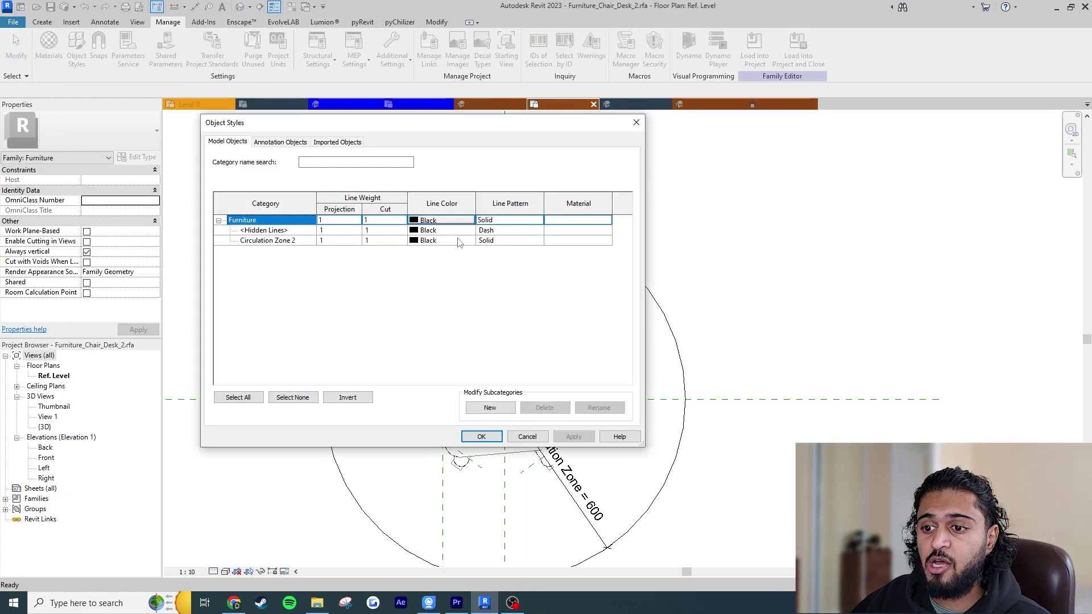
left_click(459, 241)
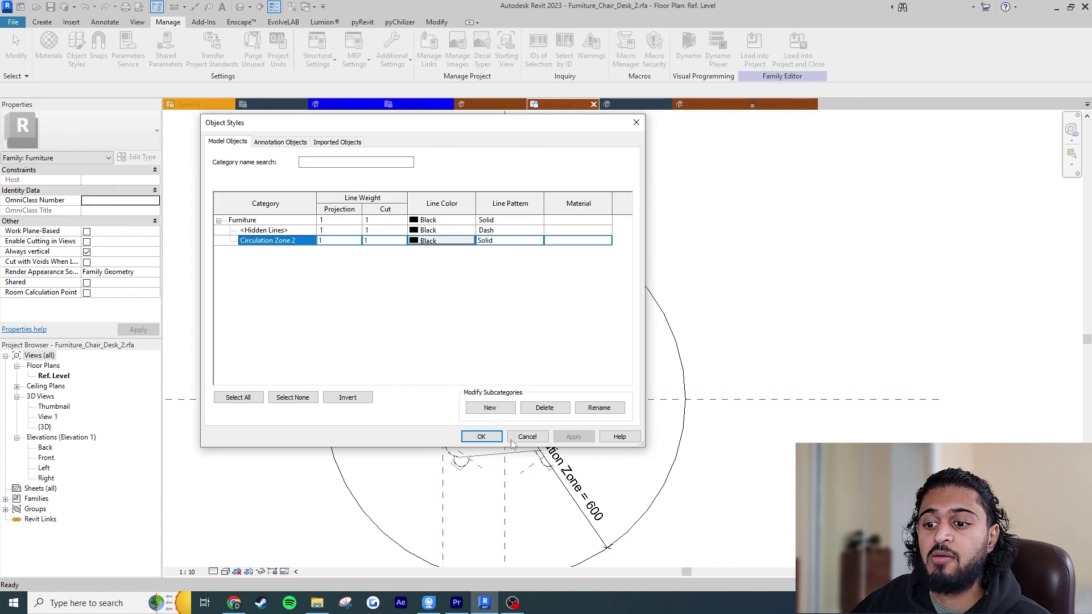
left_click(481, 436)
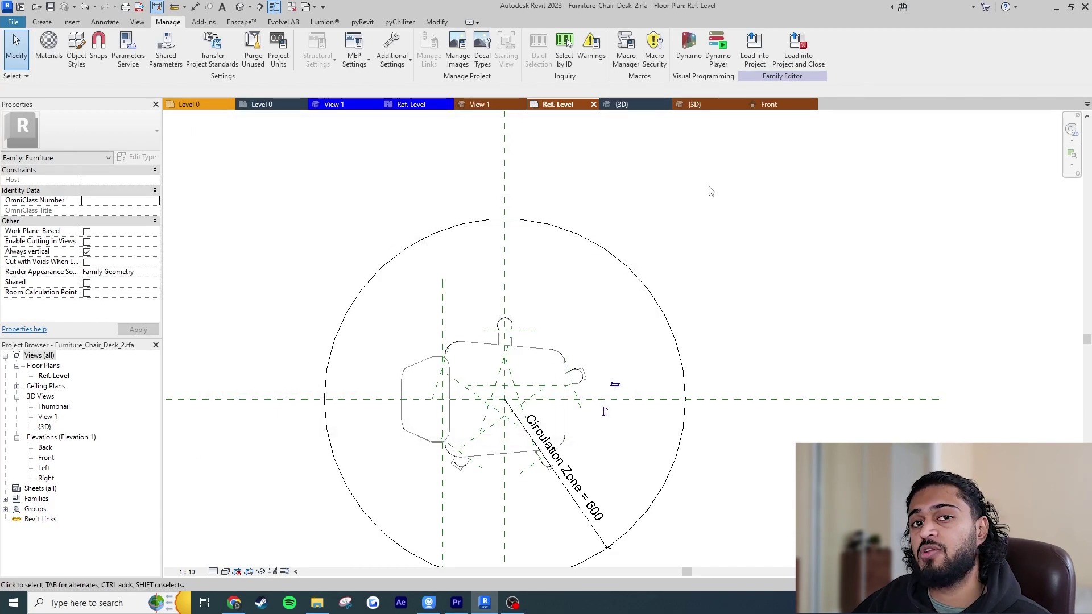
Step: Load the chair family into Project1, overwriting the existing version
left_click(752, 50)
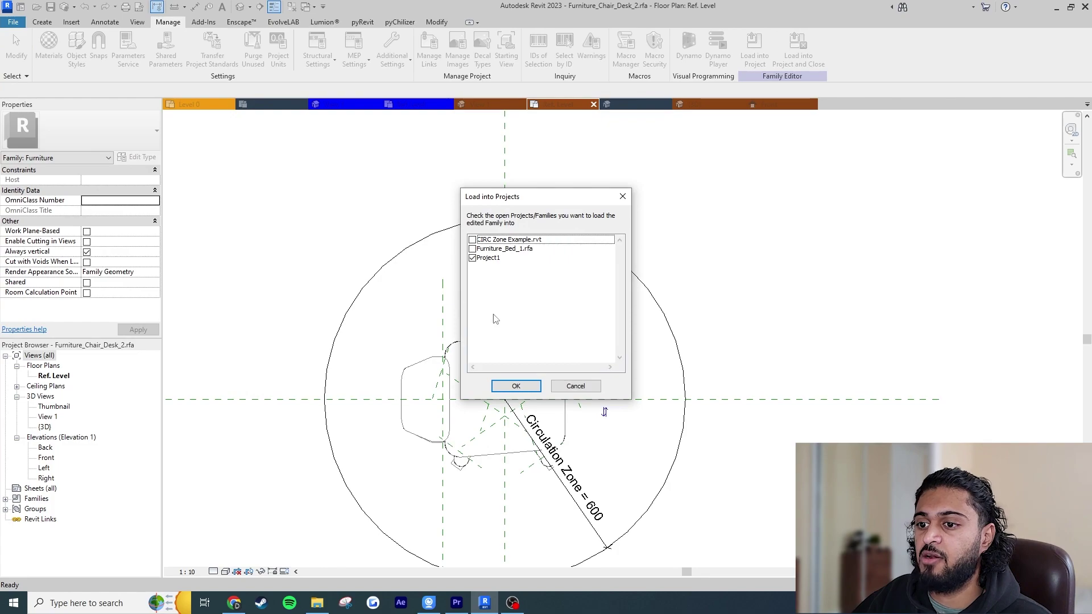
left_click(516, 386)
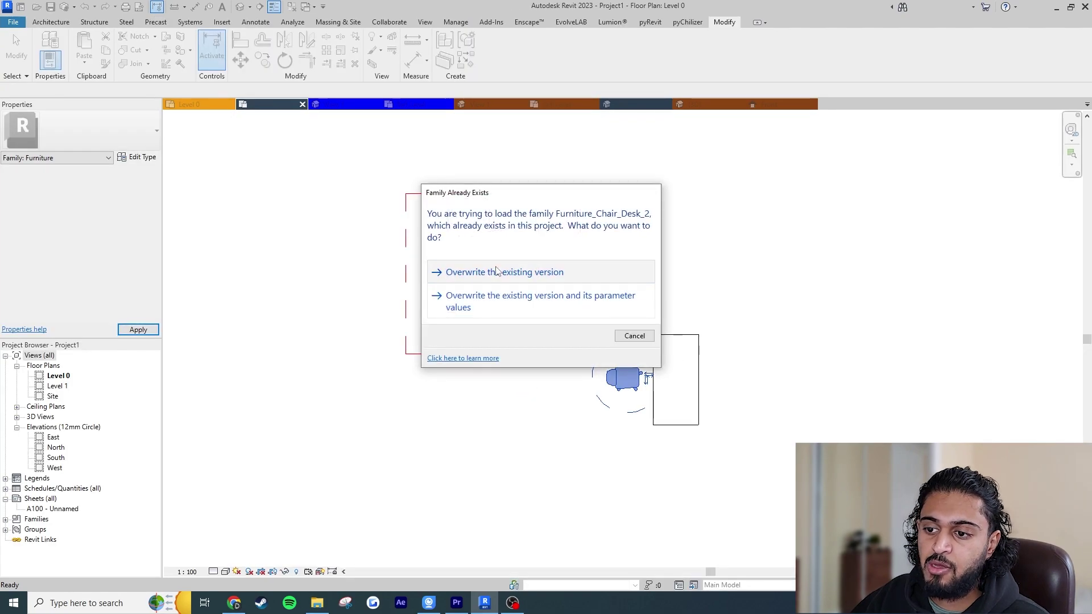
left_click(495, 271)
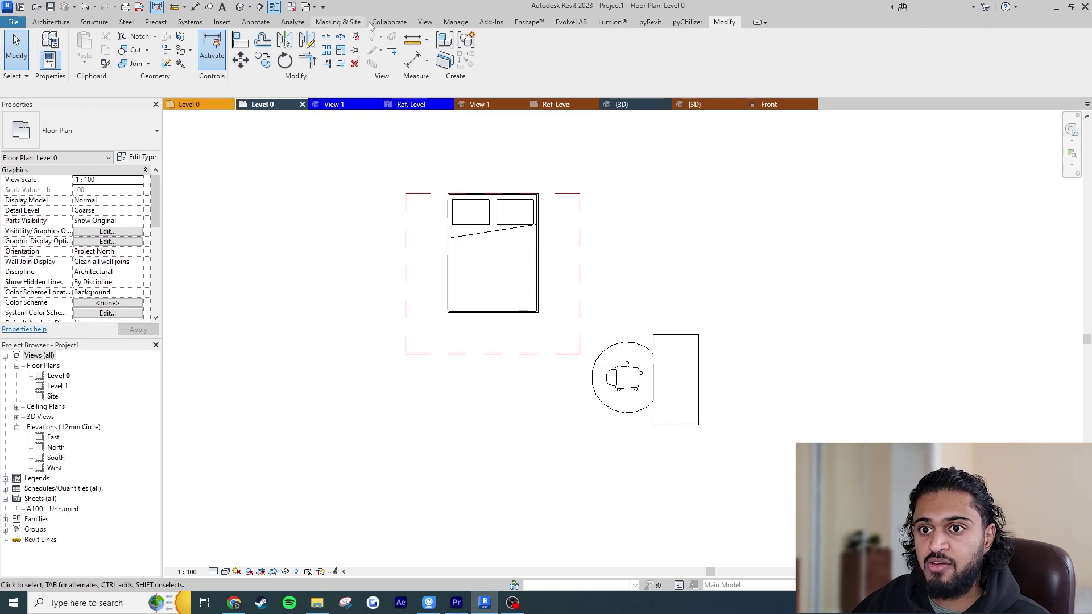
Step: Examine the Circulation Zone 2 subcategory under Furniture in the project's object styles, leaving its settings as they are
left_click(456, 22)
left_click(76, 51)
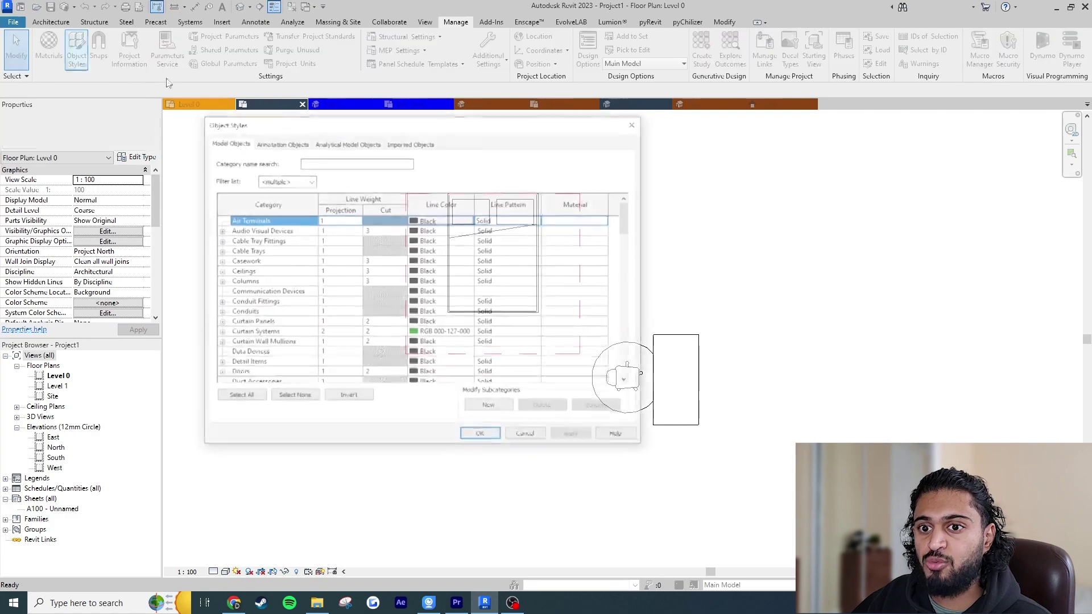
scroll(288, 301, "down", 4)
left_click(287, 302)
key("Down")
key("Down")
key("Down")
key("Down")
key("Down")
key("Down")
scroll(270, 277, "down", 2)
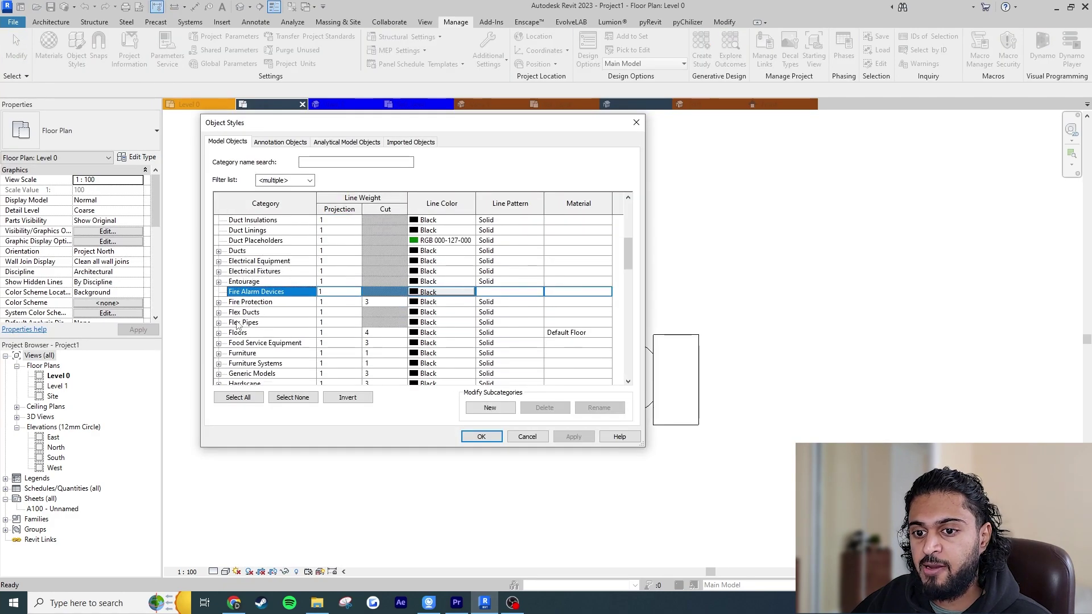
left_click(218, 353)
left_click(268, 354)
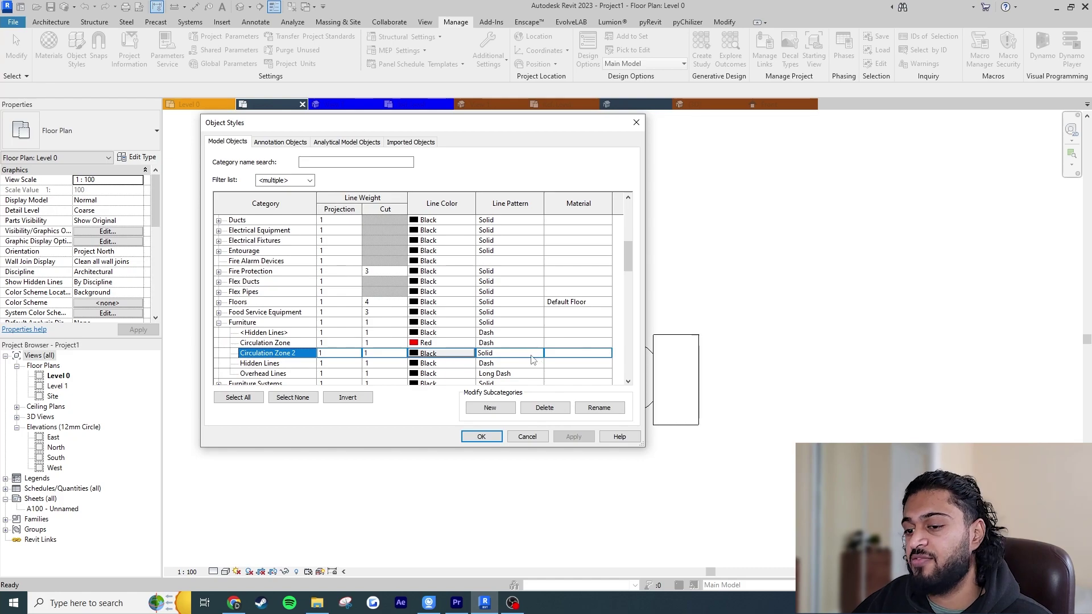
left_click(527, 437)
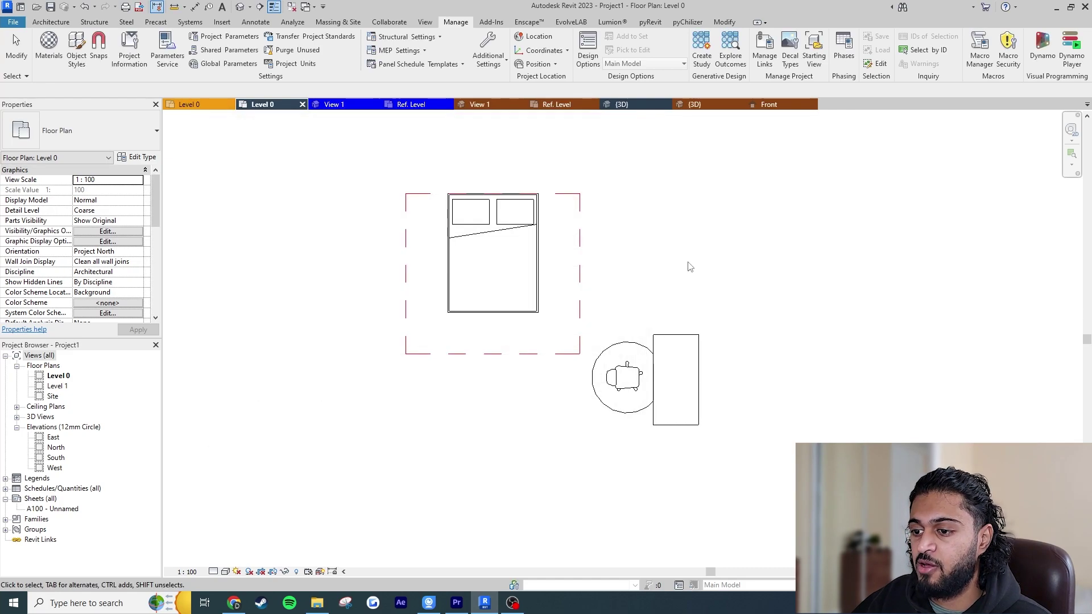
Step: Undo the last load of the chair family into Project1
left_click(95, 7)
left_click(94, 34)
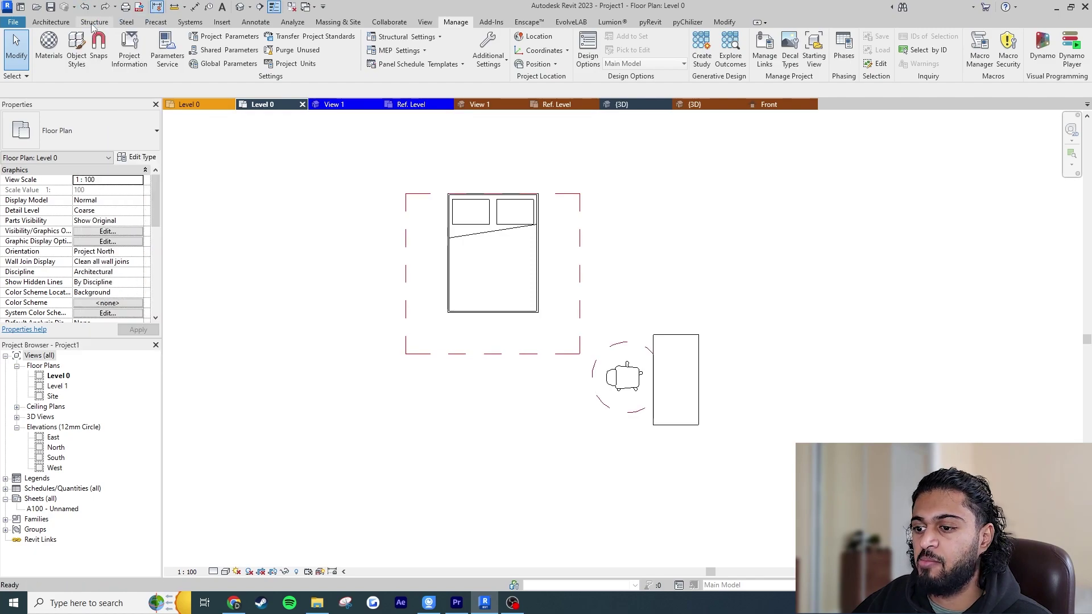
left_click(67, 377)
left_click(714, 278)
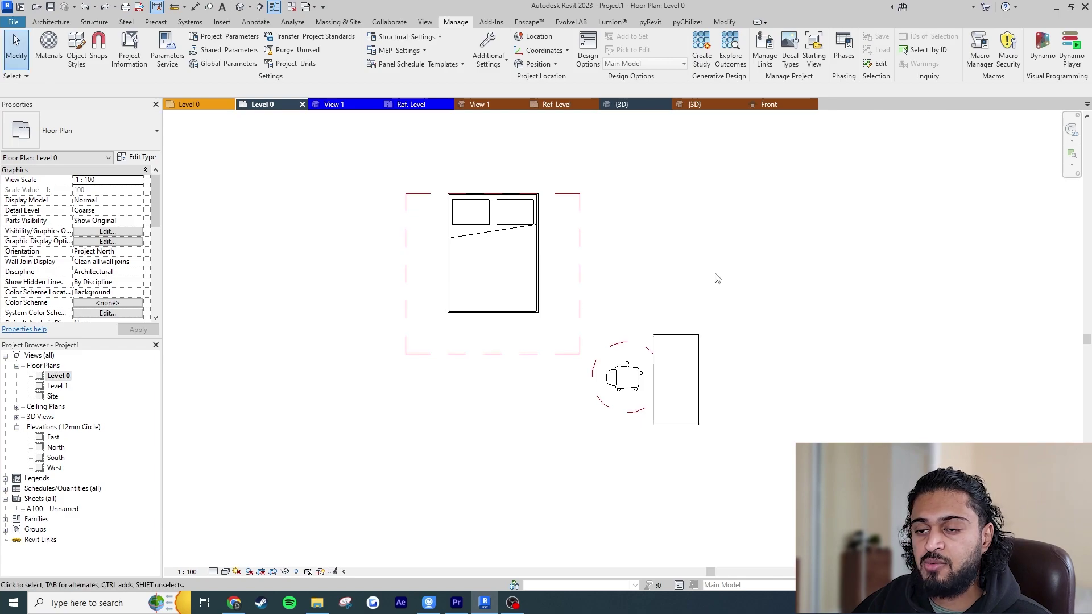
Step: Move the desk chair slightly closer to the desk in the Level 0 floor plan
scroll(705, 301, "down", 2)
scroll(705, 300, "up", 2)
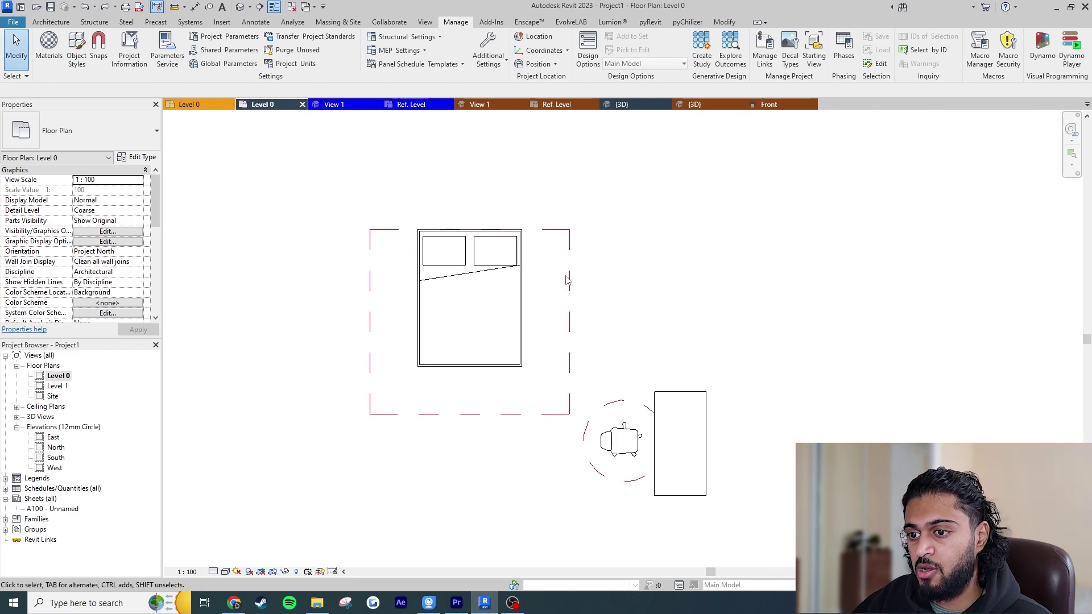
scroll(700, 363, "down", 2)
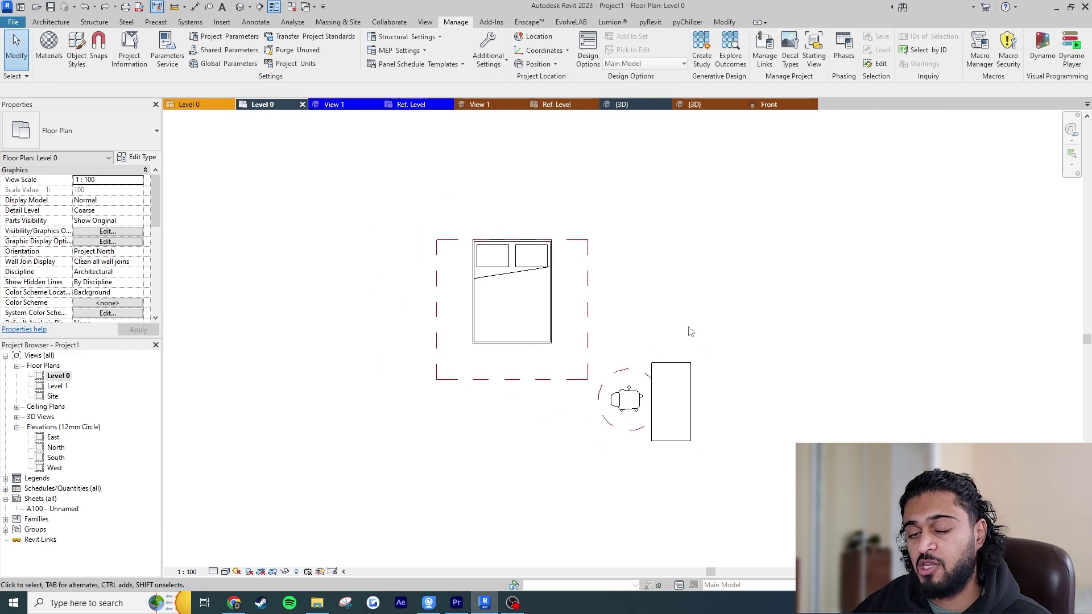
scroll(688, 341, "up", 2)
left_click(626, 397)
mouse_move(626, 397)
left_mouse_down()
mouse_move(563, 433)
mouse_move(629, 403)
left_mouse_up()
left_click(690, 300)
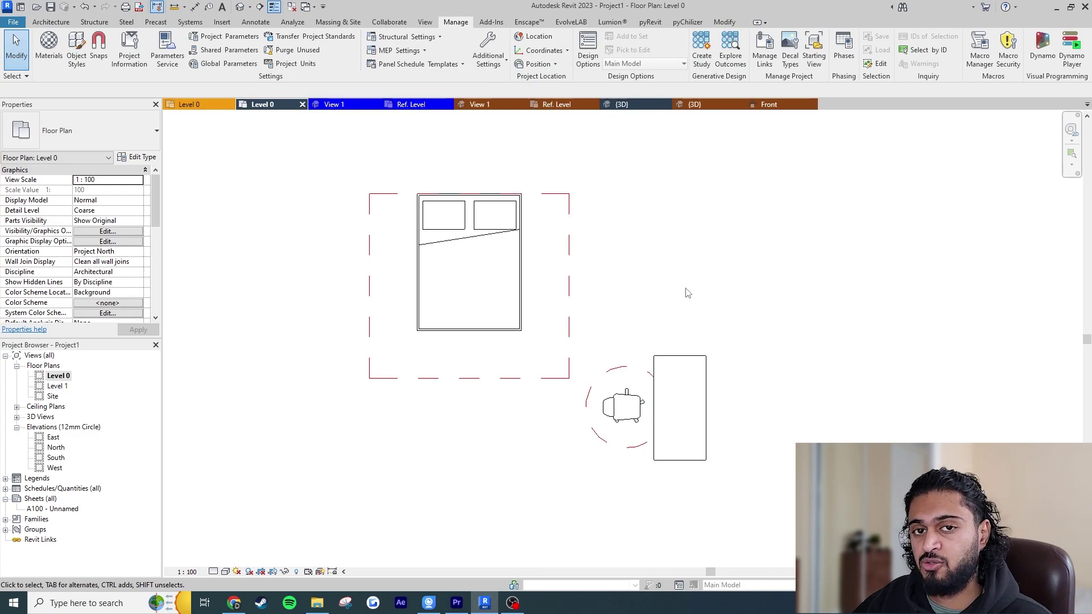
scroll(683, 290, "down", 2)
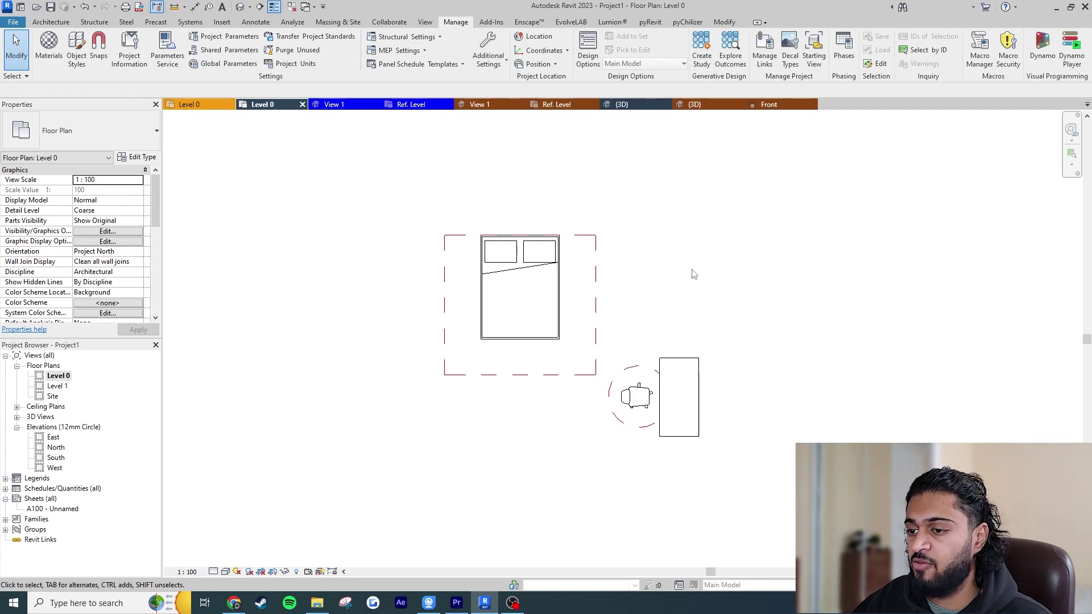
Step: Hide the Furniture category's Circulation Zone subcategory in the Level 0 floor plan's visibility/graphic overrides and apply the change
key("v")
key("v")
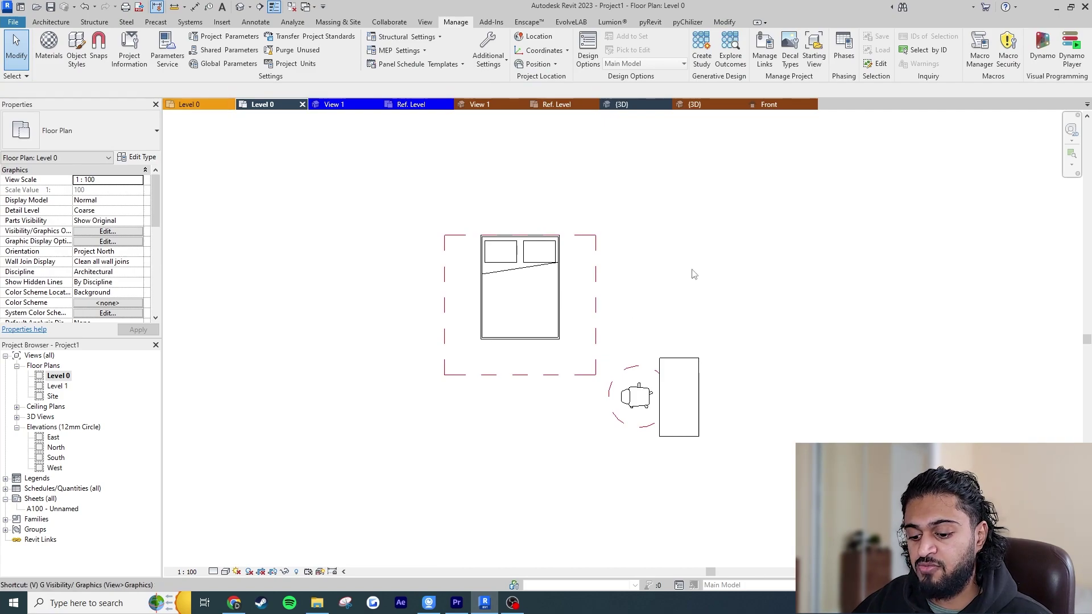
left_click(702, 244)
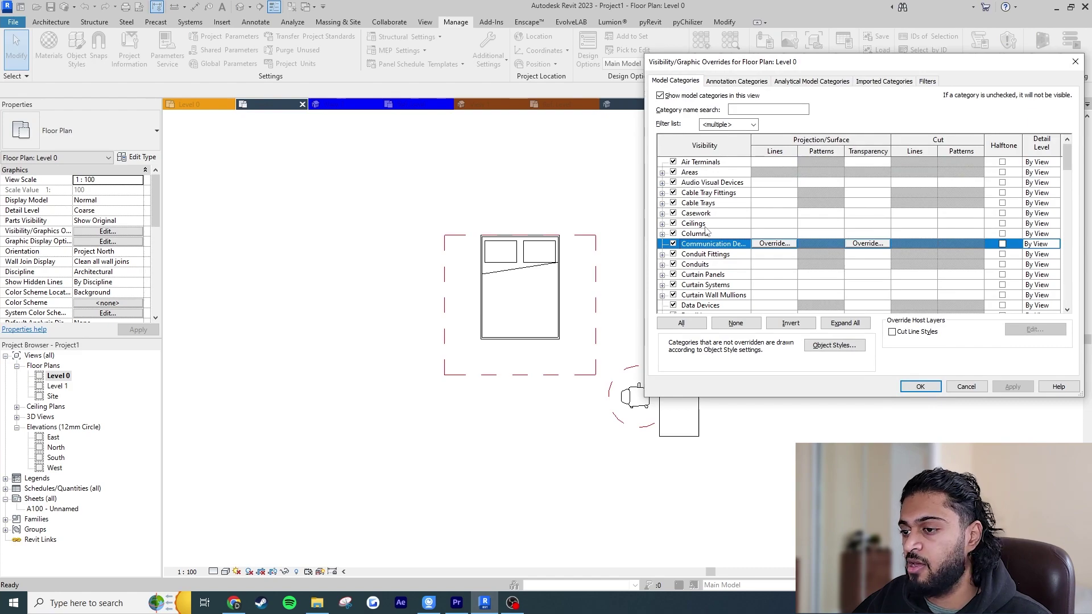
left_click(721, 203)
key("Down")
key("Down")
key("Down")
key("Down")
key("Down")
key("Down")
key("Down")
key("Down")
key("Down")
key("Down")
key("Down")
key("Down")
key("Down")
key("Down")
key("Down")
key("Down")
key("Down")
key("Down")
key("Down")
key("Down")
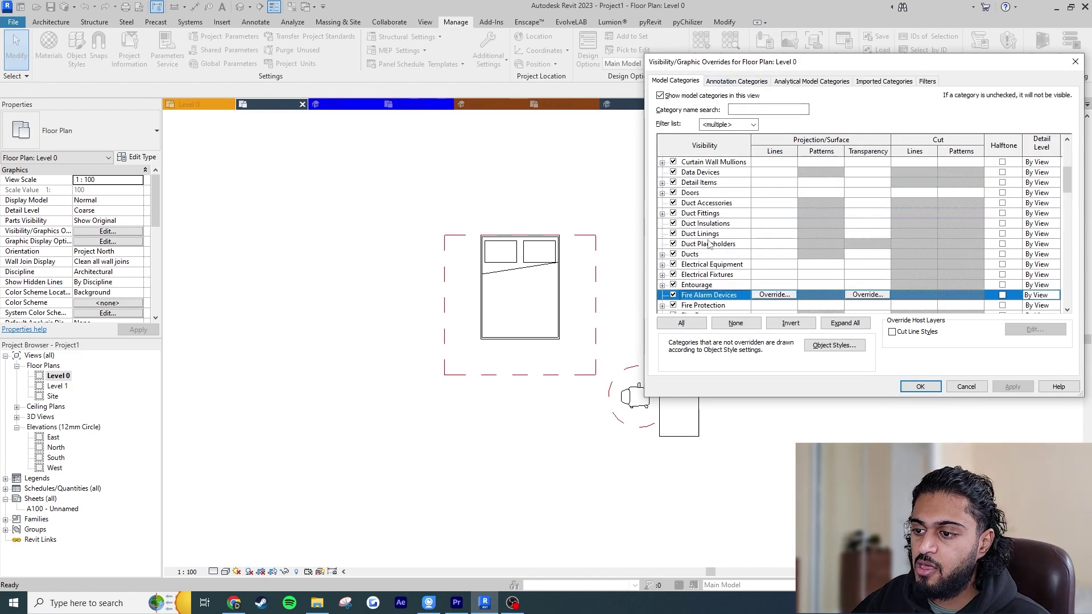
left_click(666, 277)
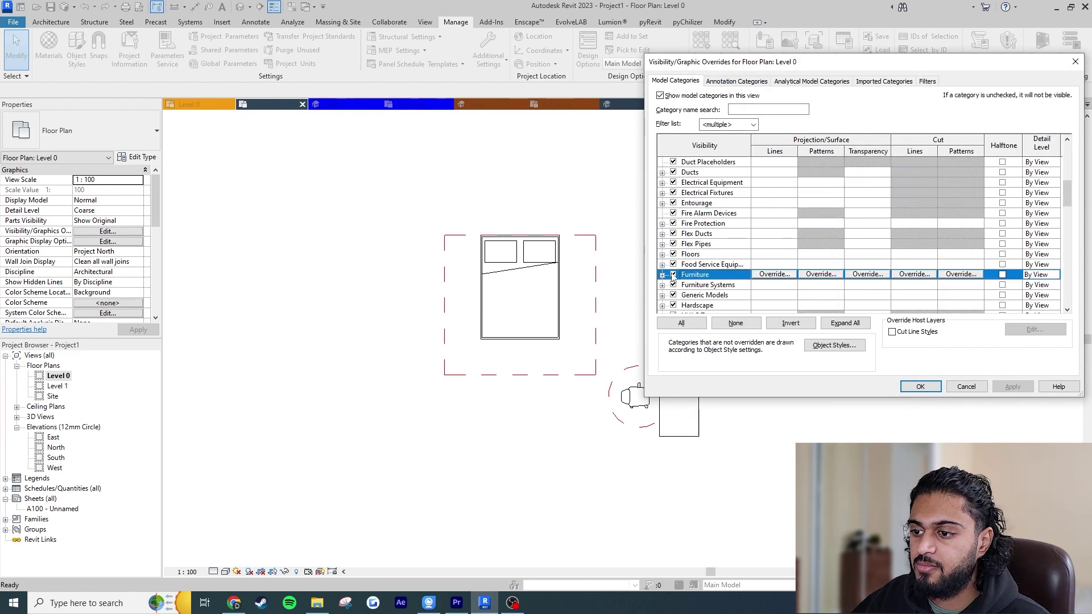
left_click(662, 275)
left_click(685, 284)
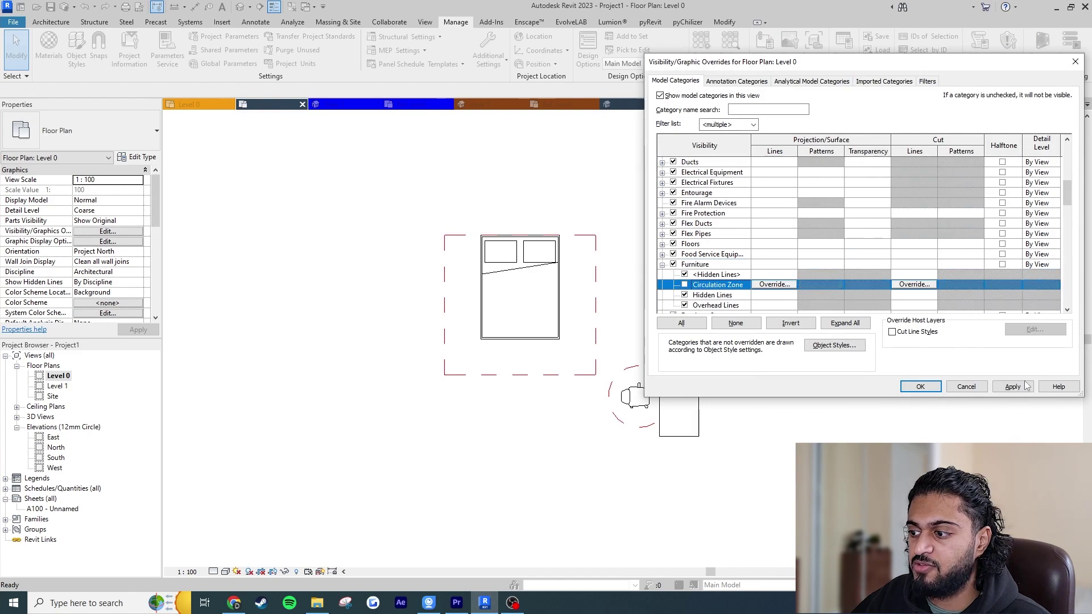
left_click(1012, 386)
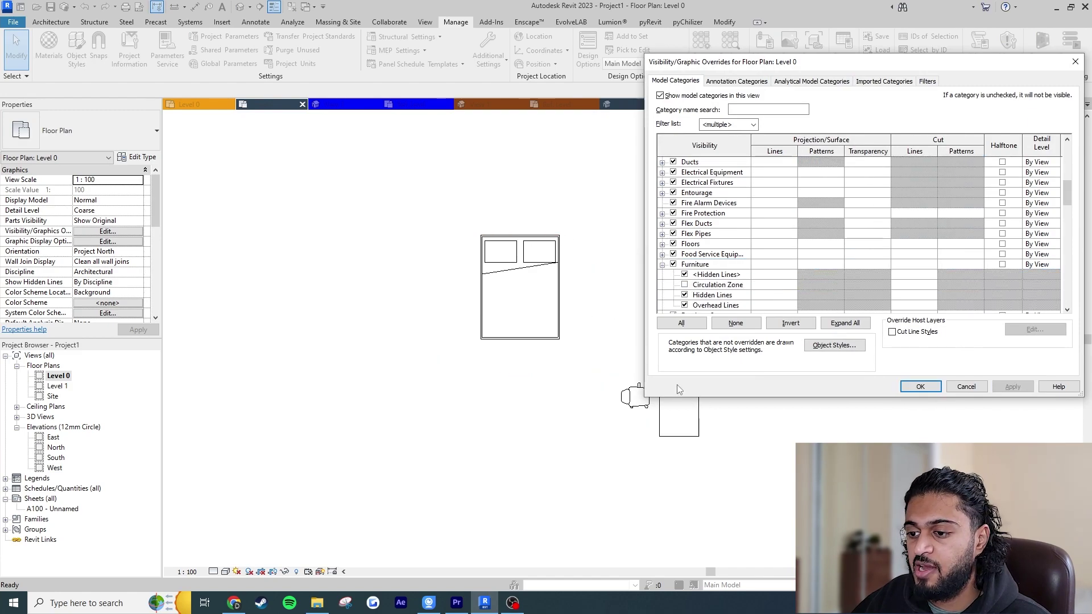
Step: Turn the Circulation Zone subcategory's visibility back on in the Level 0 floor plan, apply it and close the overrides
left_click(684, 284)
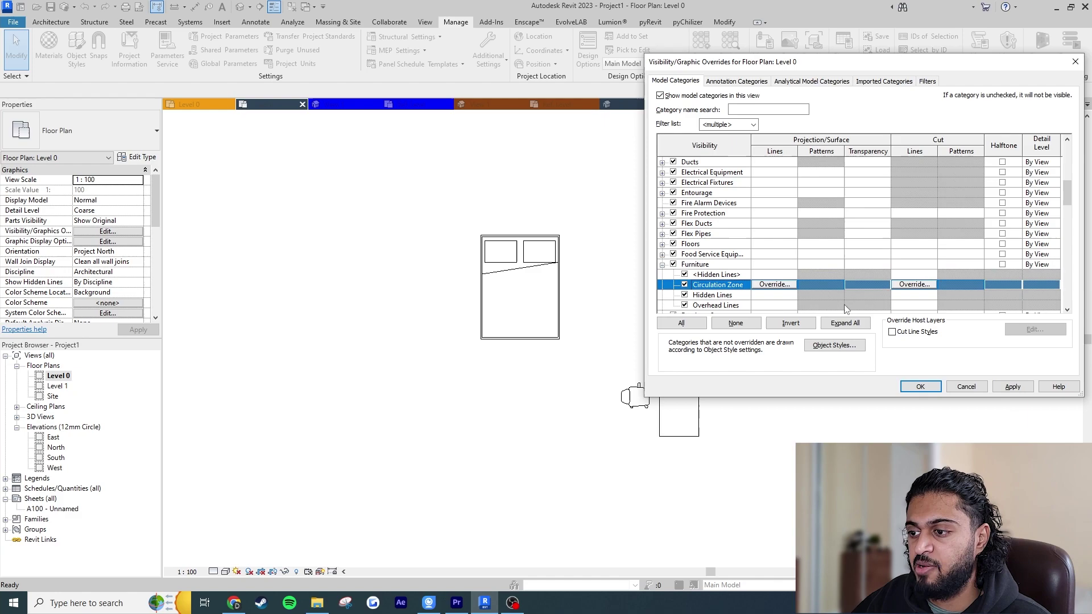
left_click(1012, 386)
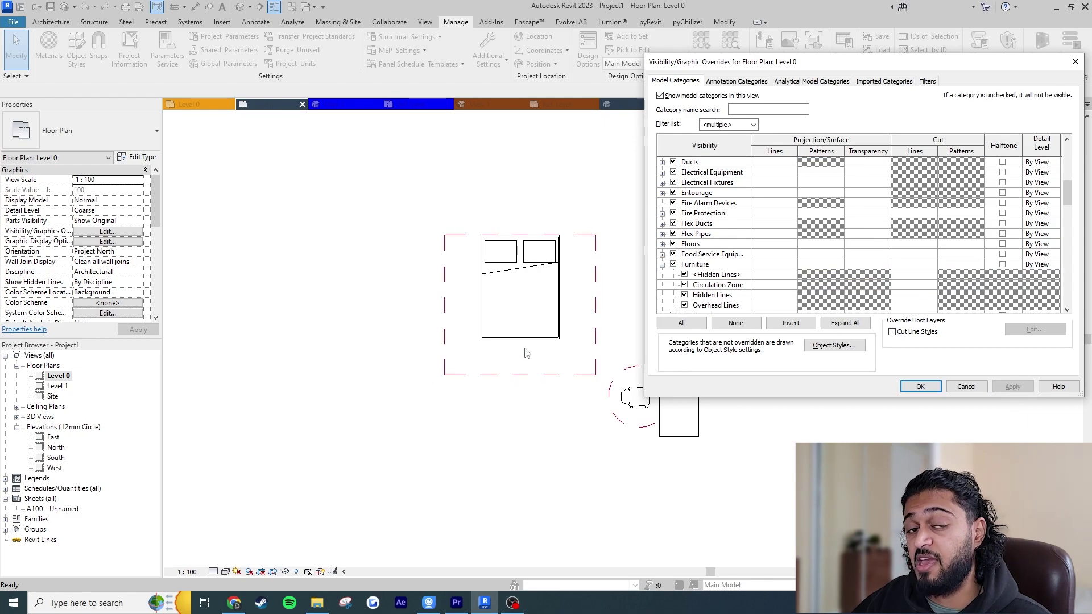
left_click(961, 389)
left_click(76, 50)
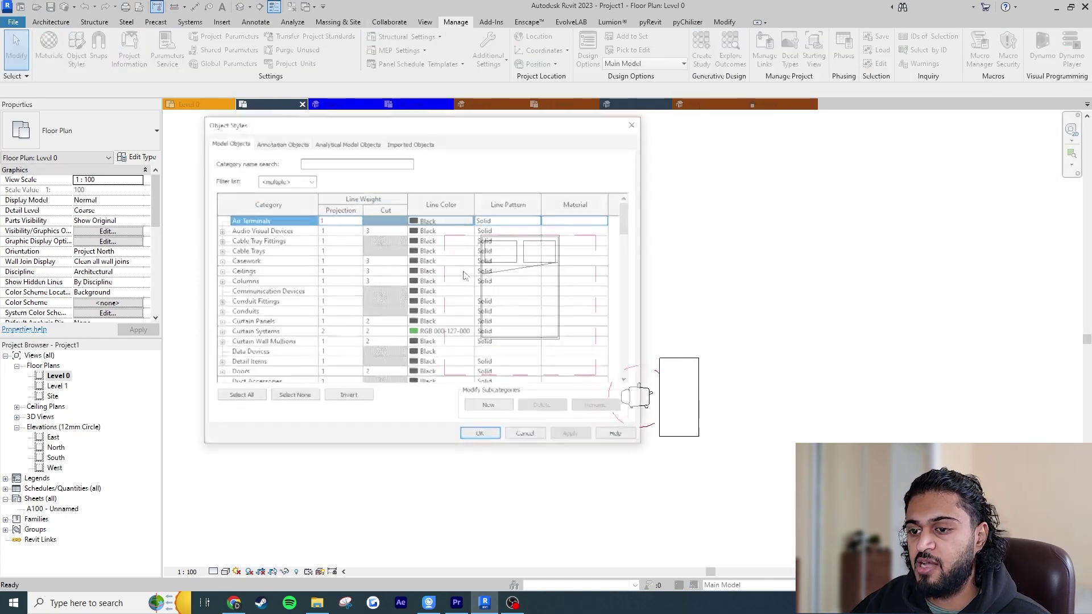
left_click(284, 291)
key("f")
key("Escape")
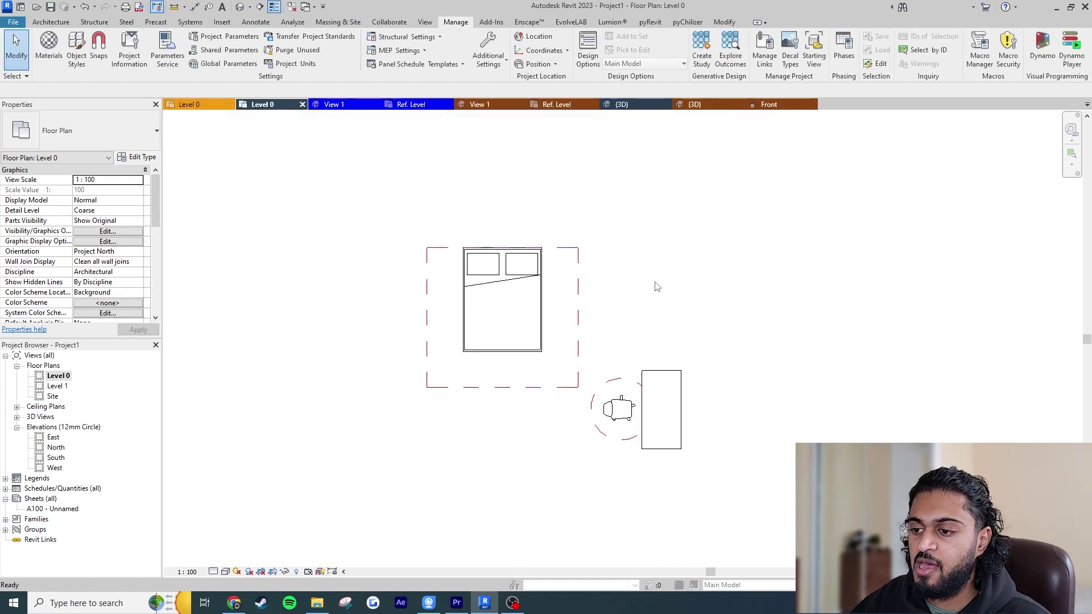
Step: Override the projection line color of Furniture's Circulation Zone subcategory with Magenta in the Level 0 floor plan's visibility/graphic overrides
key("v")
key("g")
key("e")
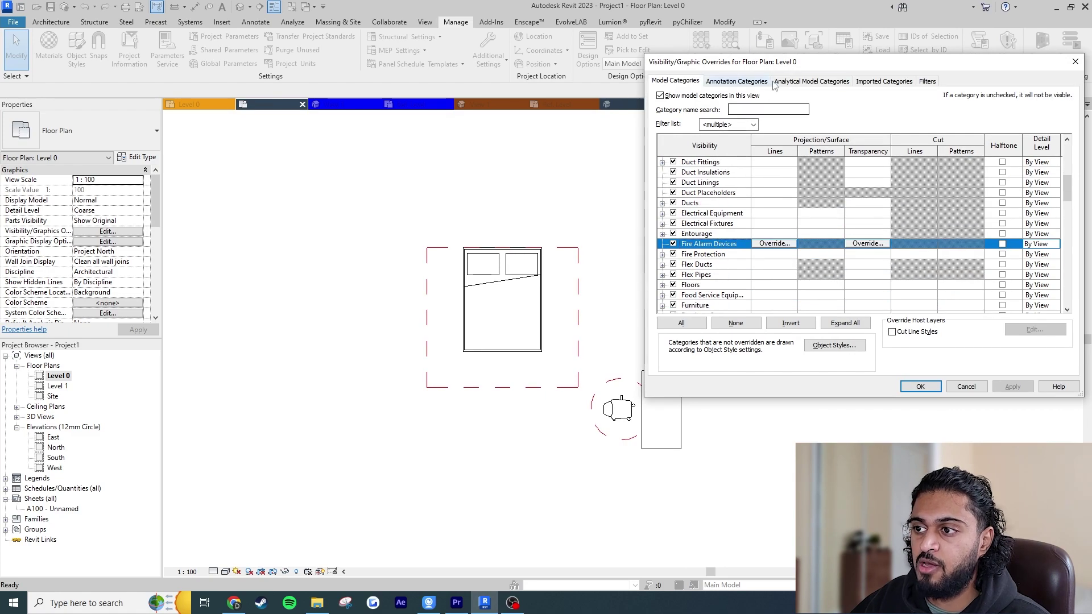
scroll(705, 266, "down", 1)
left_click(710, 275)
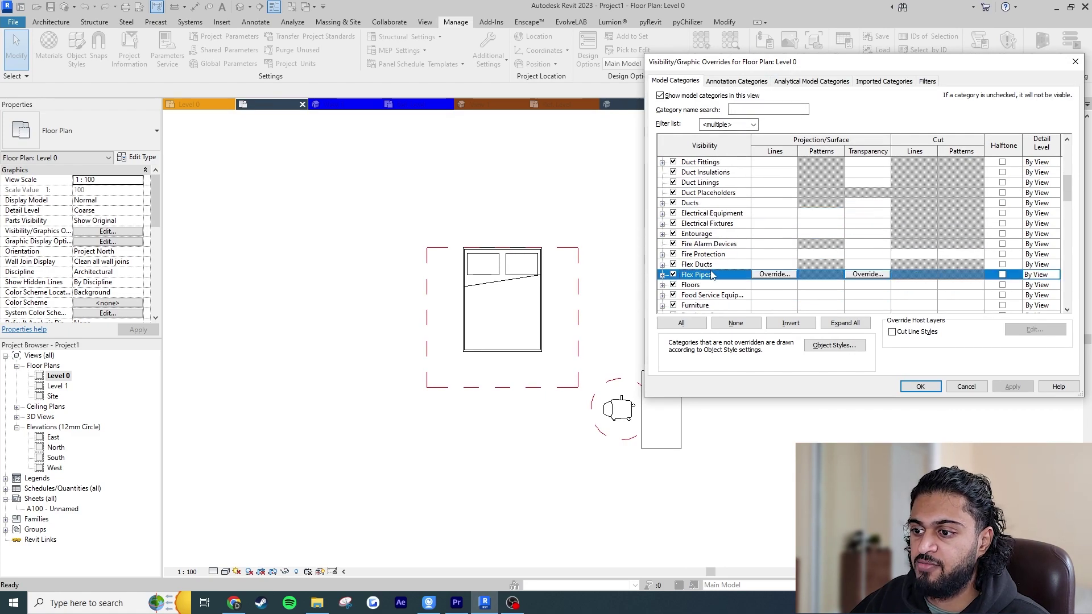
scroll(682, 289, "down", 1)
left_click(663, 275)
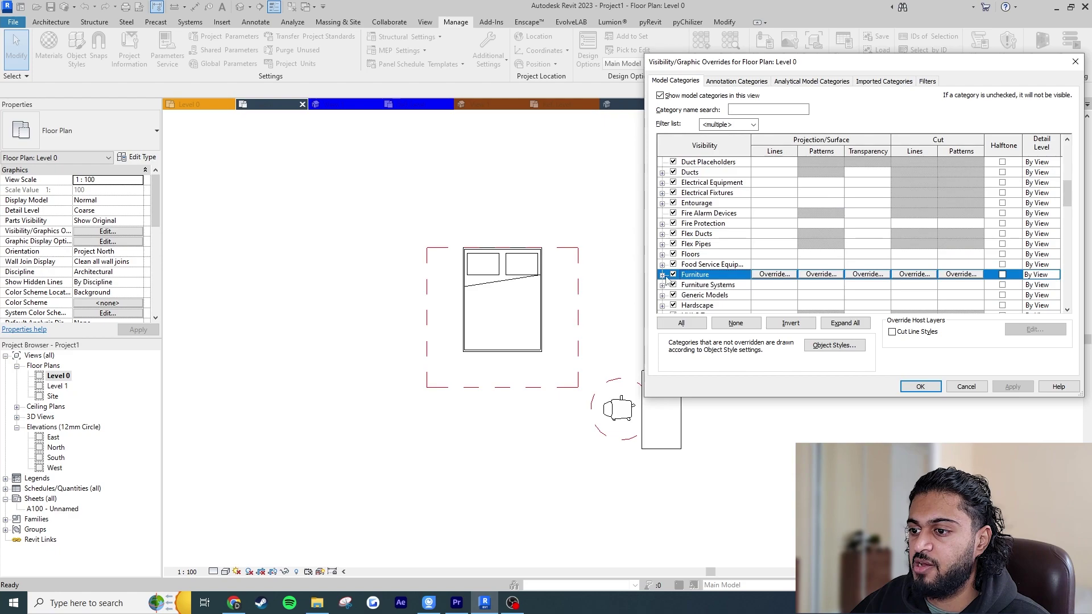
left_click(662, 274)
left_click(705, 285)
left_click(774, 285)
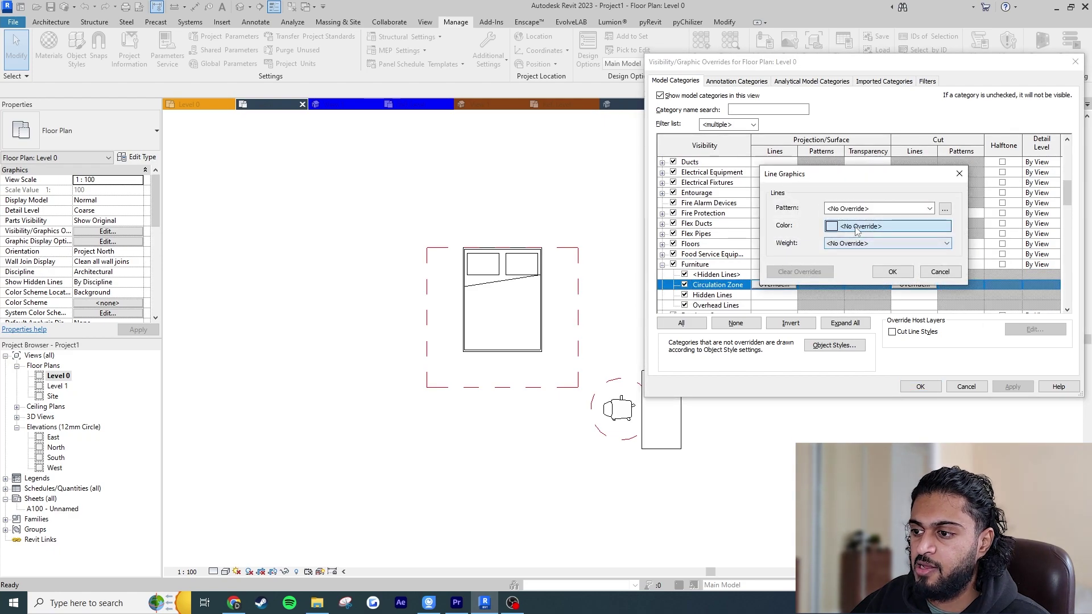
left_click(828, 242)
left_click(834, 239)
left_click(910, 327)
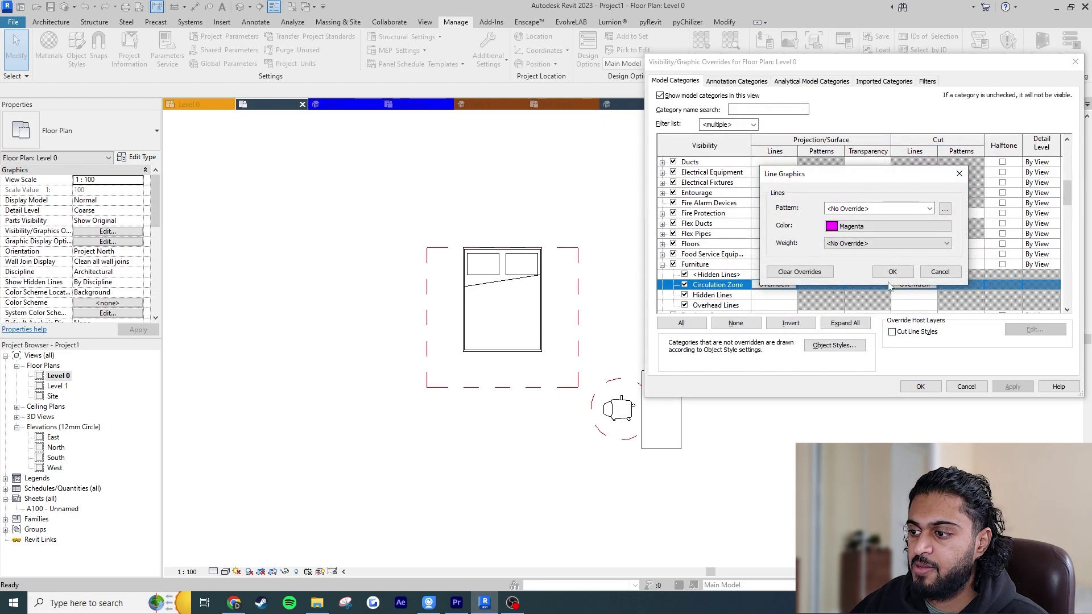
left_click(893, 278)
left_click(1012, 387)
left_click(920, 386)
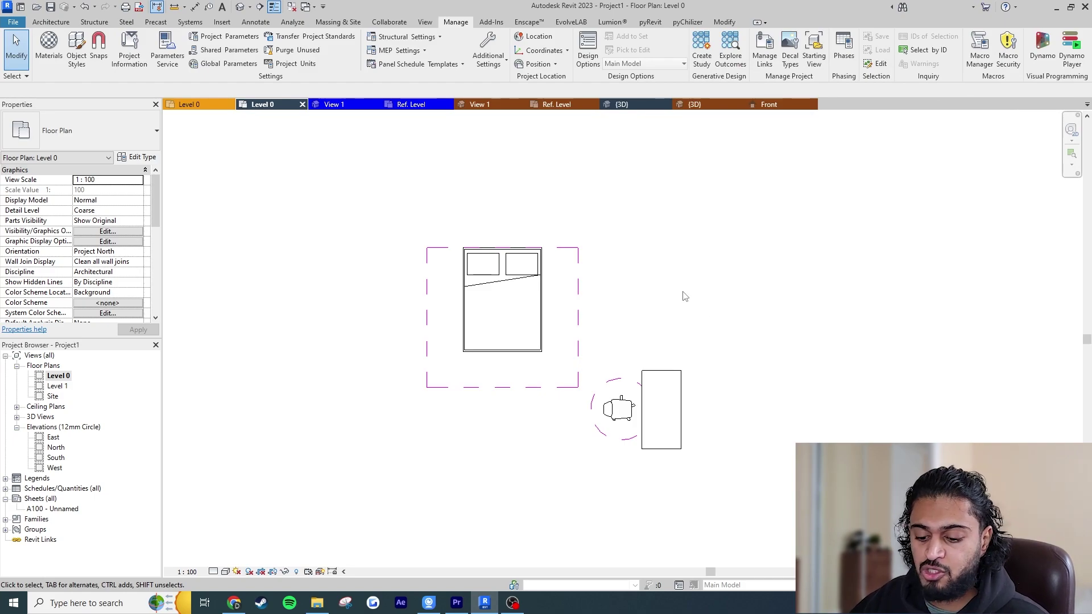
Step: Switch off the visibility of Furniture's Circulation Zone subcategory in the Level 0 floor plan
key("v")
key("g")
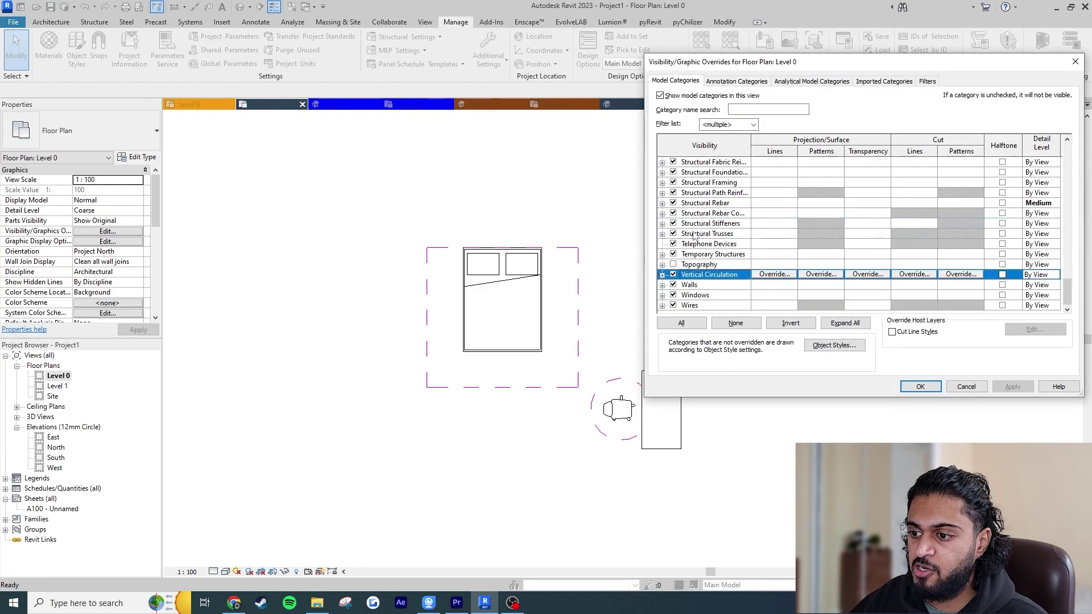
key("f")
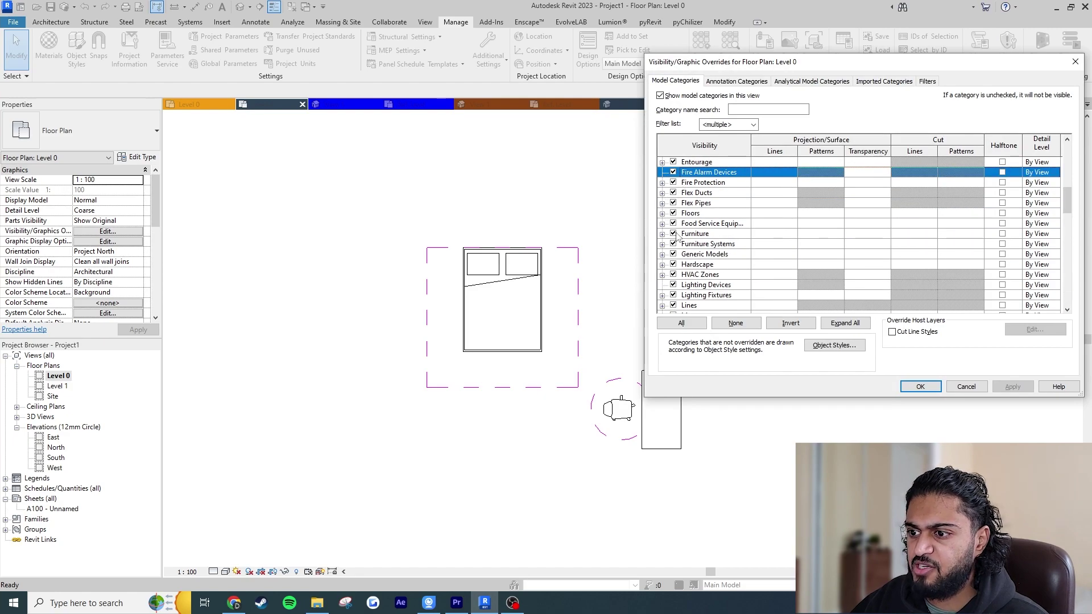
left_click(663, 234)
left_click(685, 256)
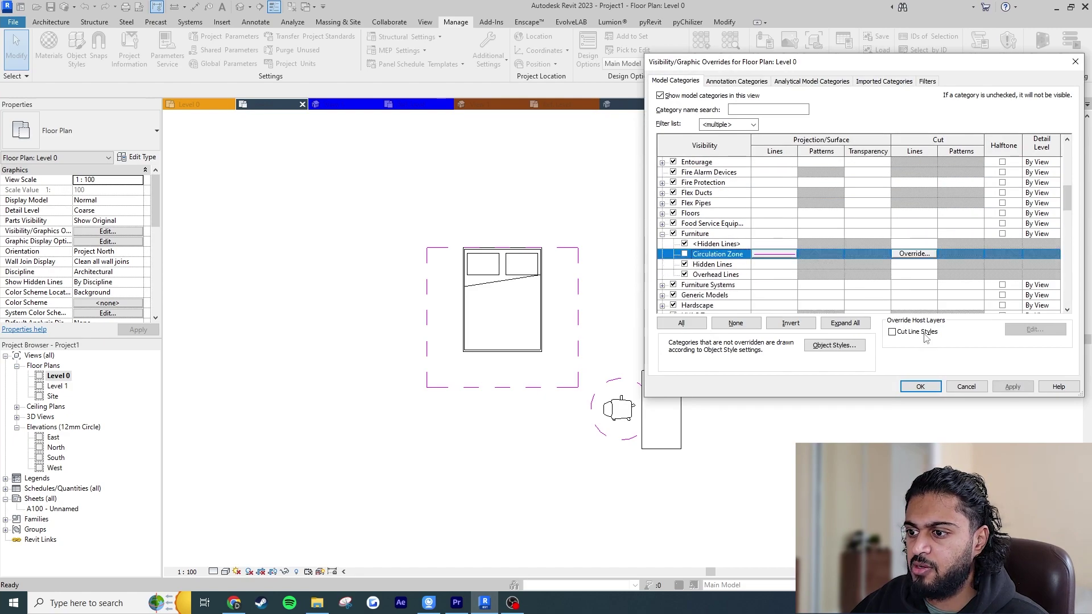
left_click(920, 386)
Step: Draw a chain of model lines from the bed's head around its side and foot, with a vertical segment about 3100 mm long
left_click(50, 22)
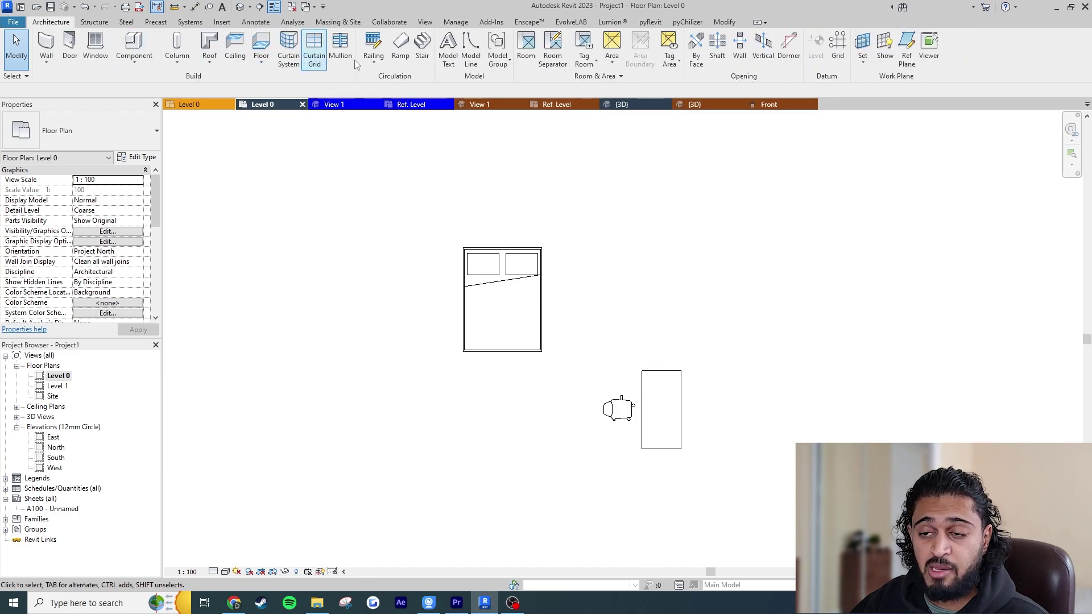
key("l")
key("i")
left_click(633, 241)
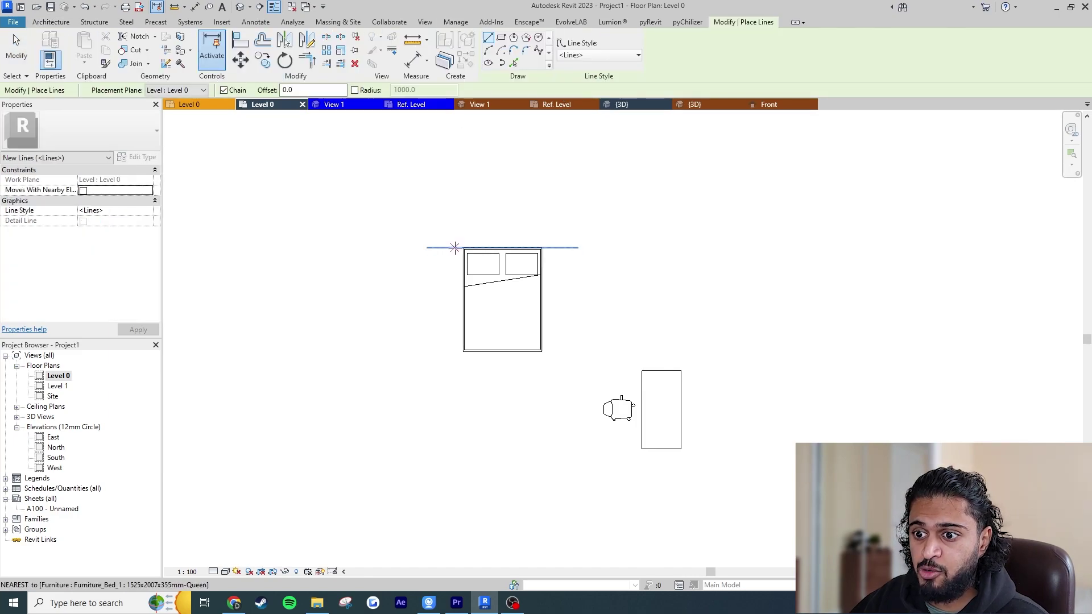
left_click(428, 242)
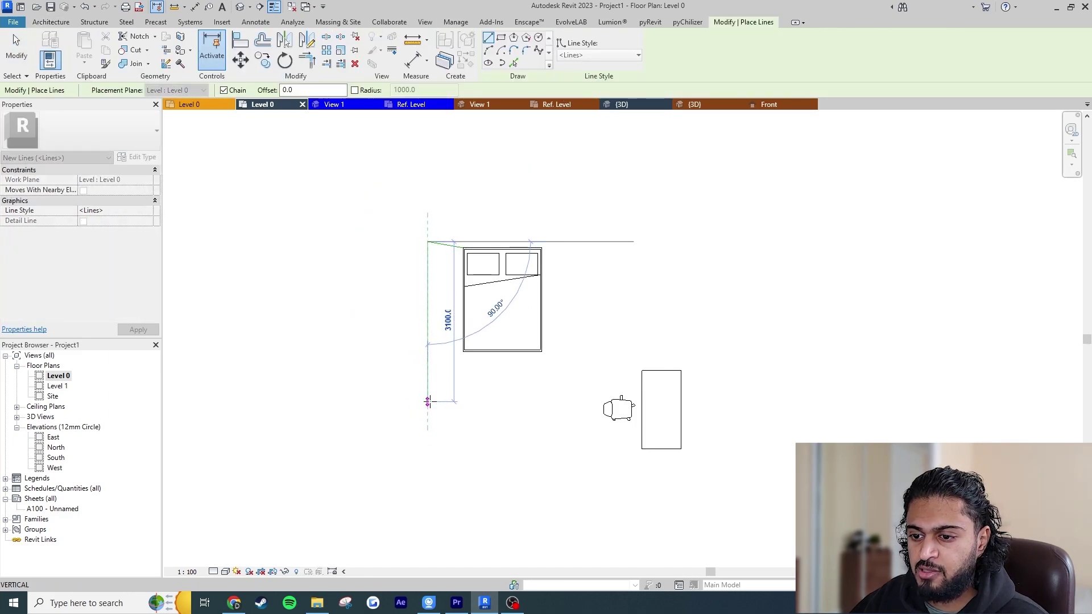
left_click(428, 402)
left_click(566, 394)
key("Escape")
key("Escape")
Step: Try deleting the model lines together with the bed, and undo the deletion
left_click_drag(452, 213, 369, 405)
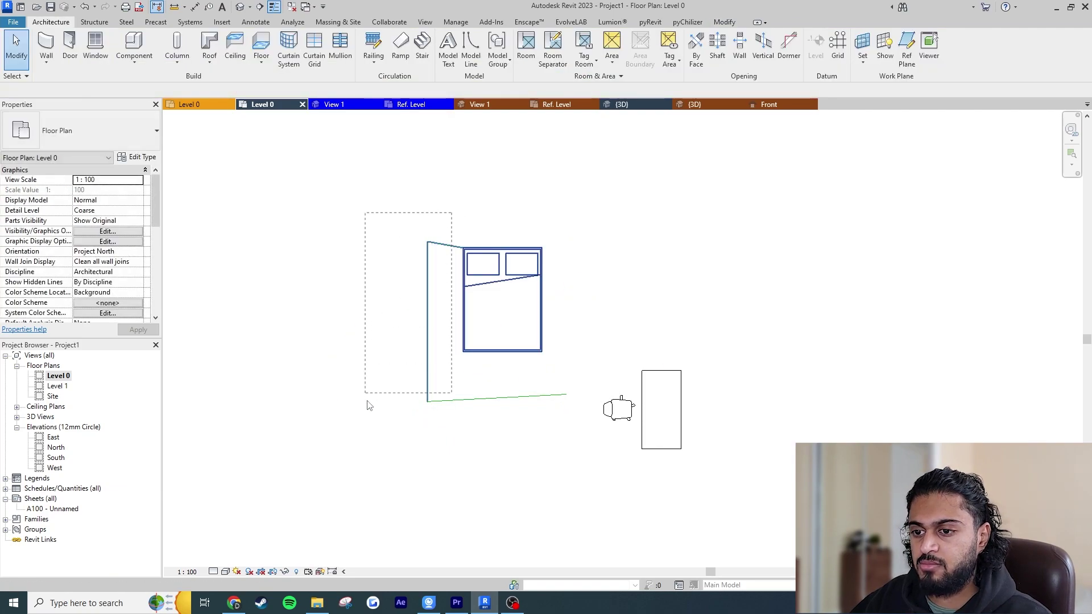
left_click_drag(379, 270, 379, 271)
left_click_drag(434, 204, 398, 449)
key("Delete")
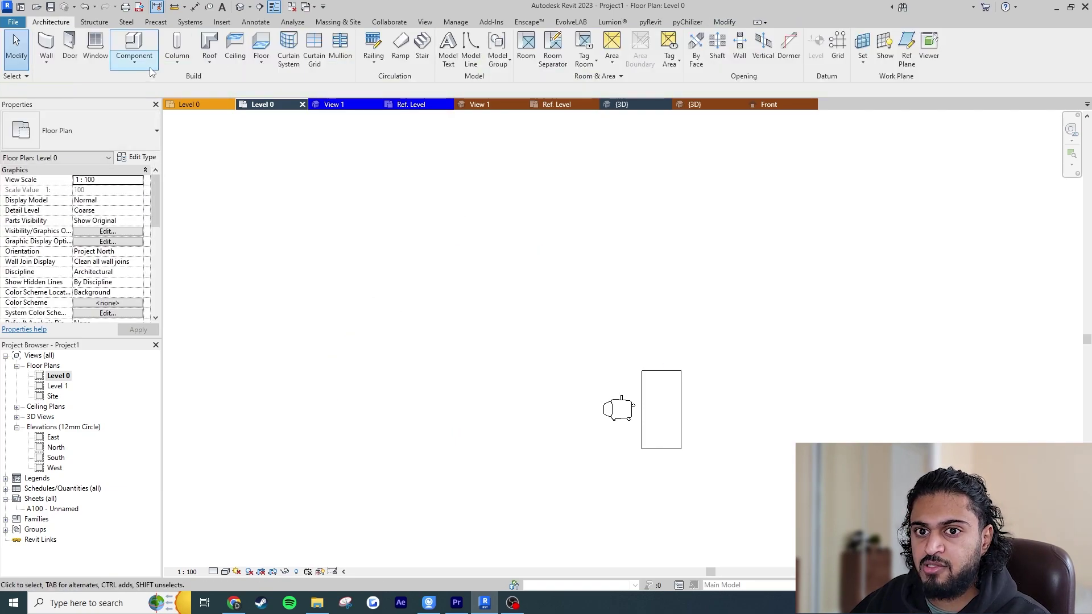
left_click(85, 8)
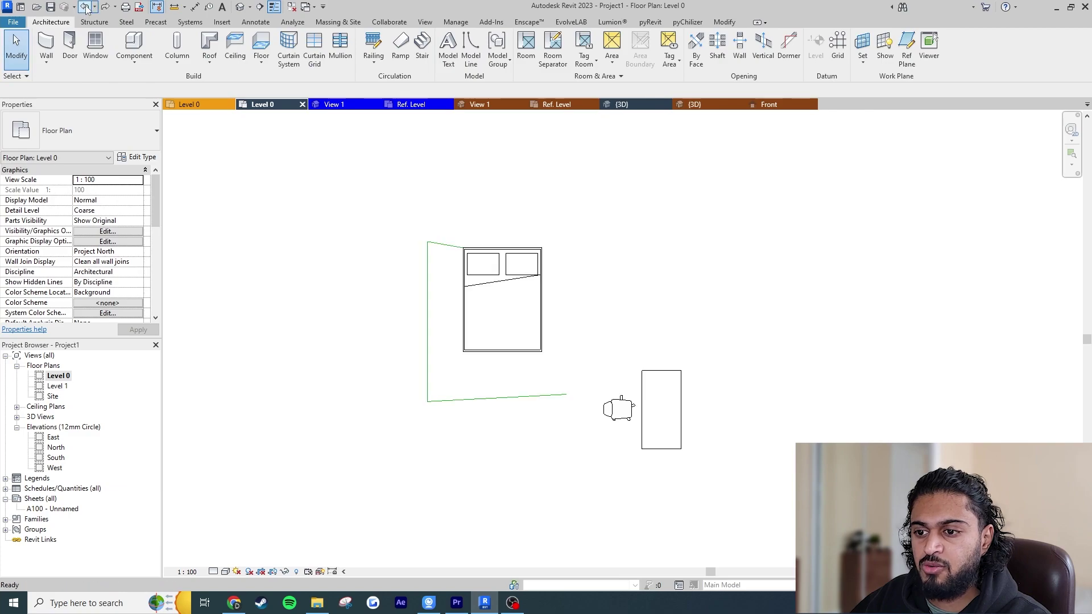
left_click_drag(434, 205, 445, 463)
key("Delete")
left_click(84, 7)
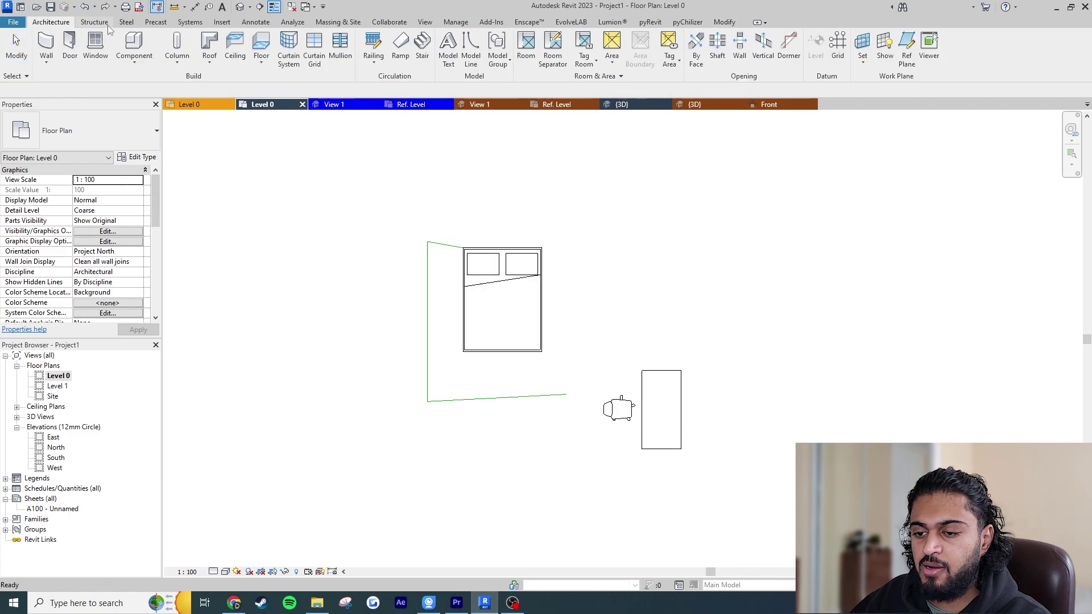
Step: Delete the three model lines around the bed one by one, keeping the bed
left_click(438, 245)
key("Delete")
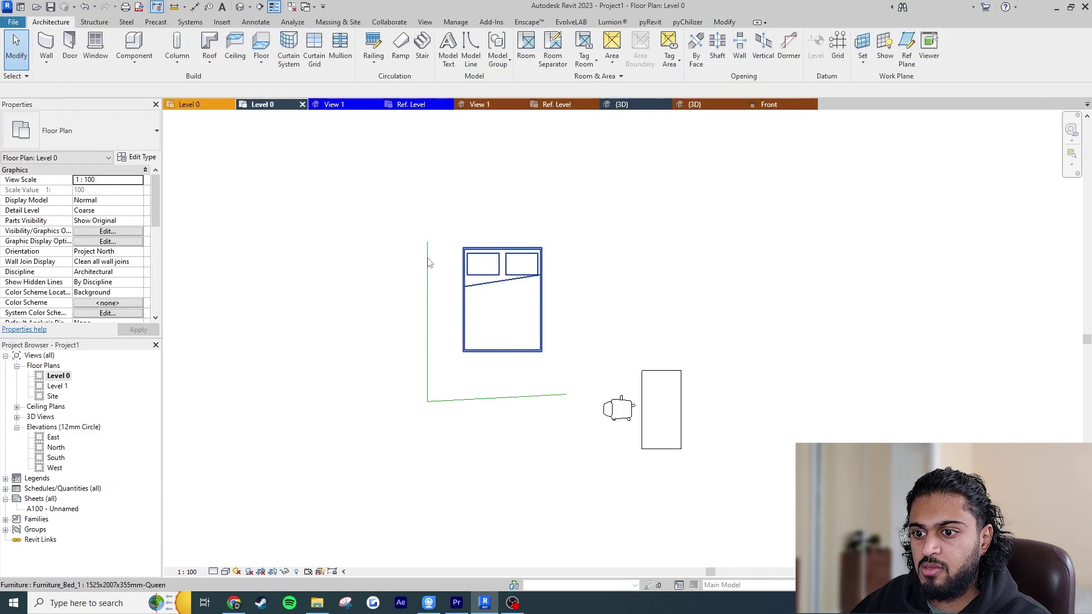
left_click(437, 403)
key("Delete")
left_click(428, 398)
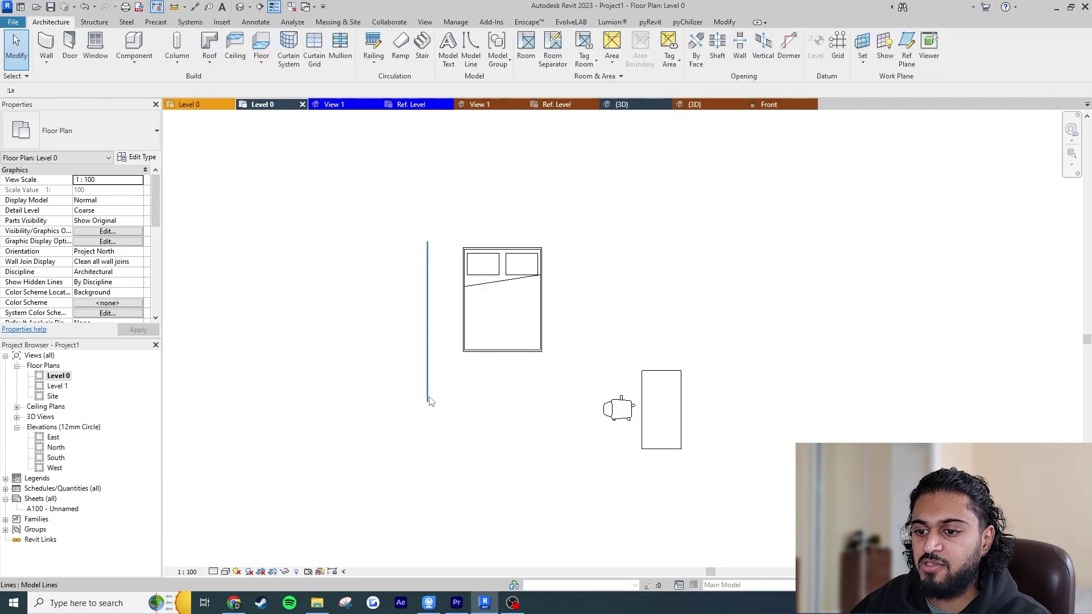
key("Delete")
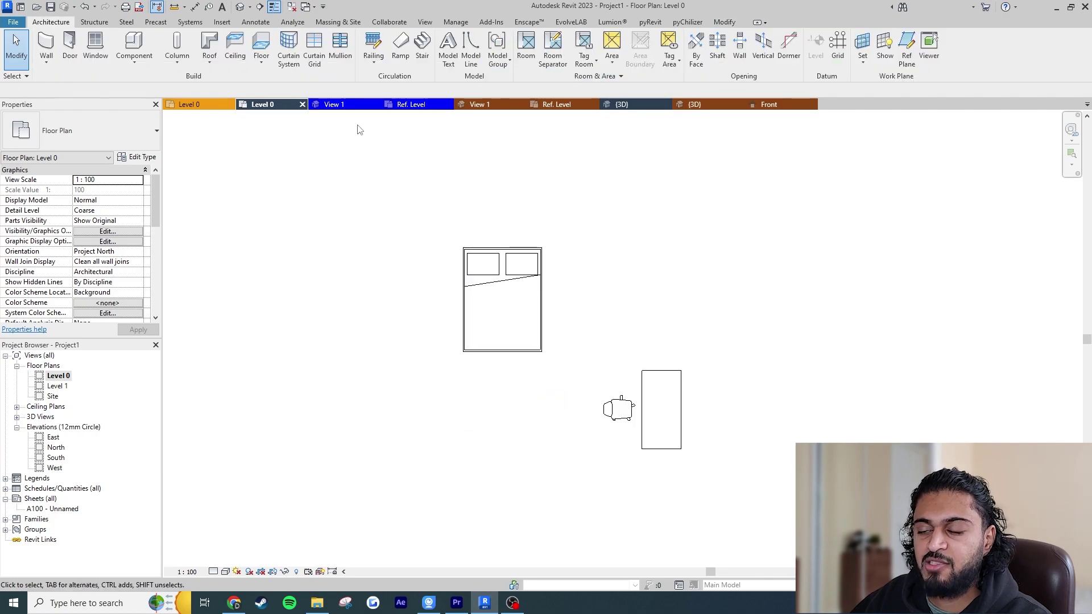
Step: Draw a rectangle of model lines around the bed, level with its head and extending past both sides and the foot
left_click(257, 22)
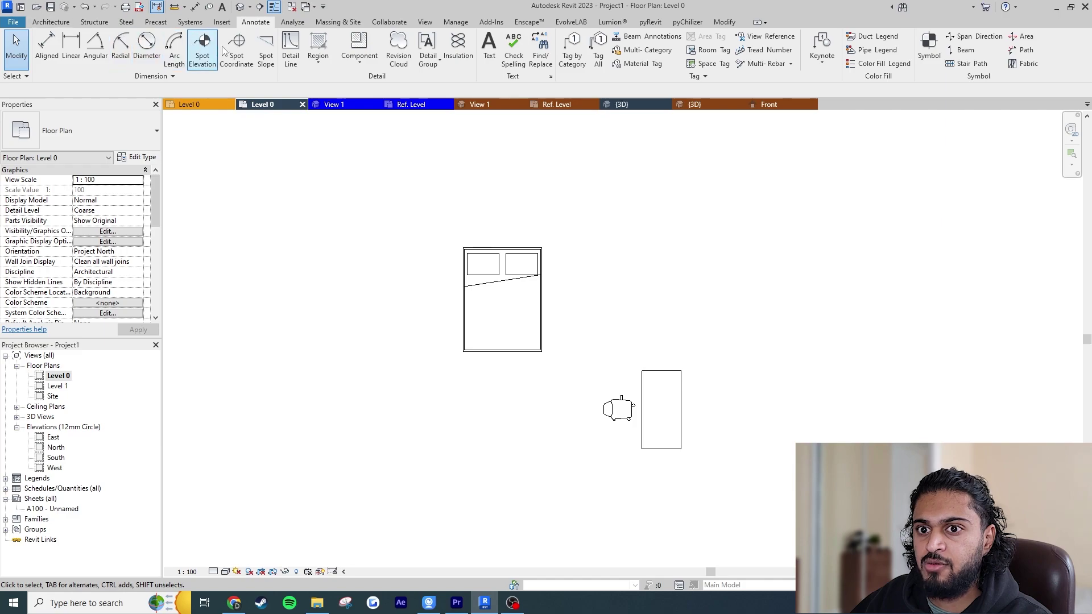
left_click(52, 22)
left_click(491, 49)
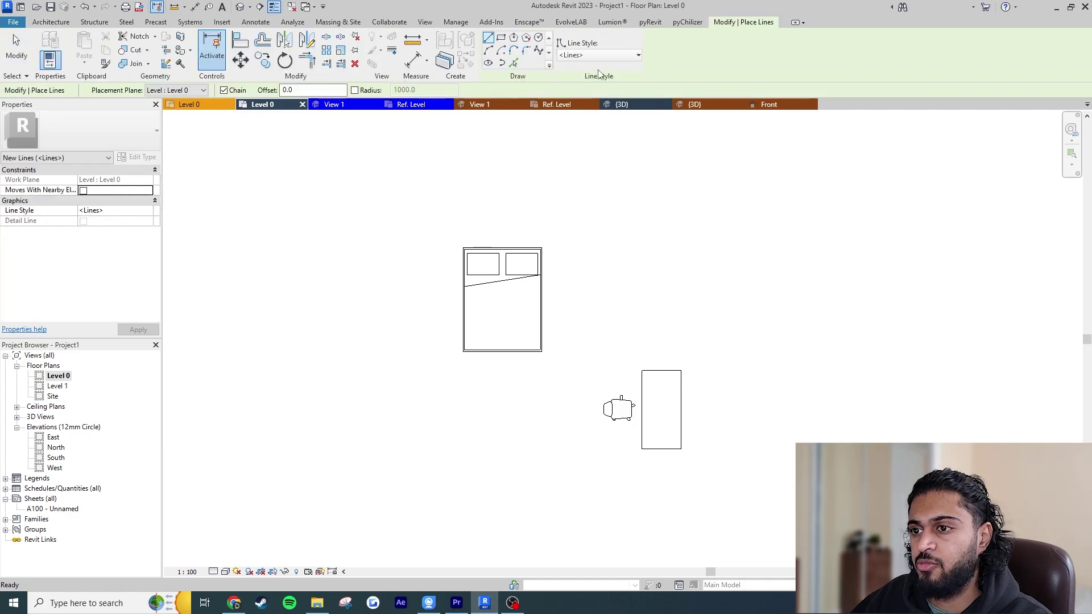
left_click(501, 38)
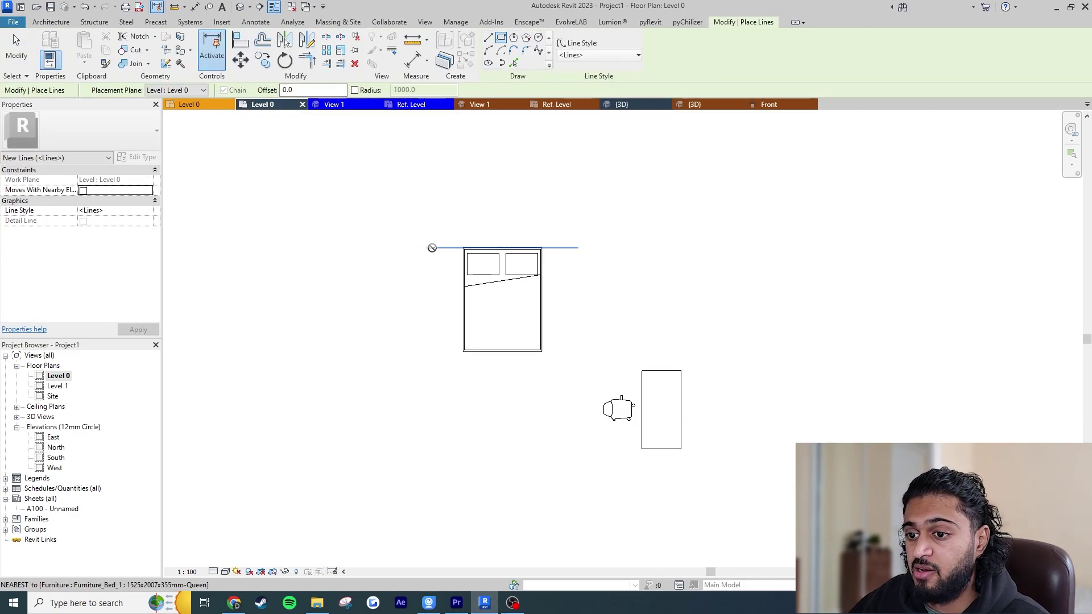
left_click(432, 249)
left_click(571, 398)
key("Escape")
key("Escape")
Step: Select the bed together with the surrounding rectangle and create a model group from them with the default name
left_click_drag(595, 195, 414, 402)
left_click_drag(571, 173, 524, 301)
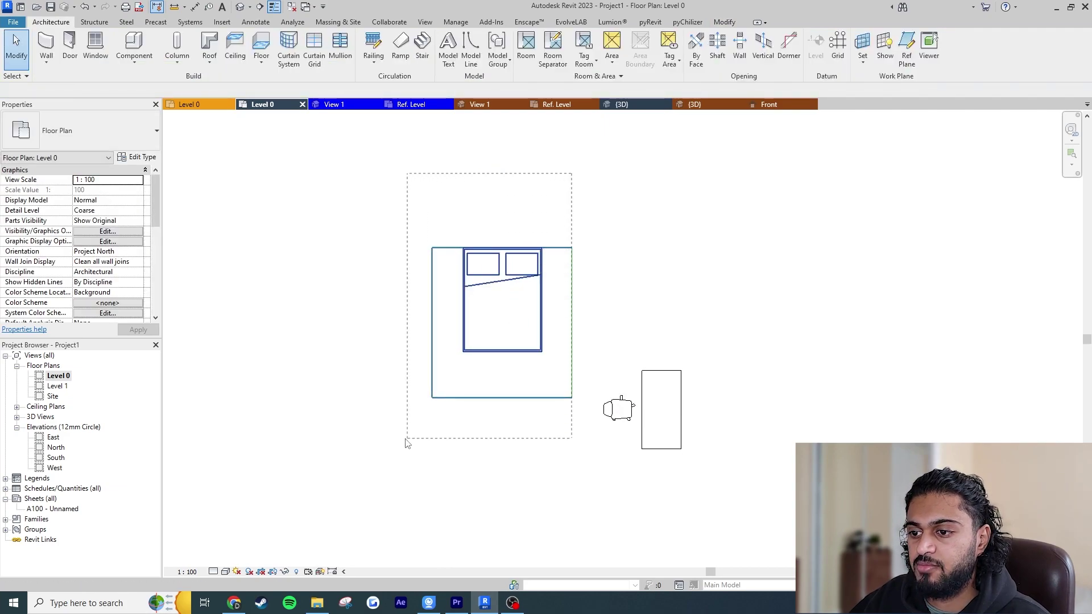
left_click_drag(406, 443, 408, 440)
left_click_drag(582, 228, 415, 405)
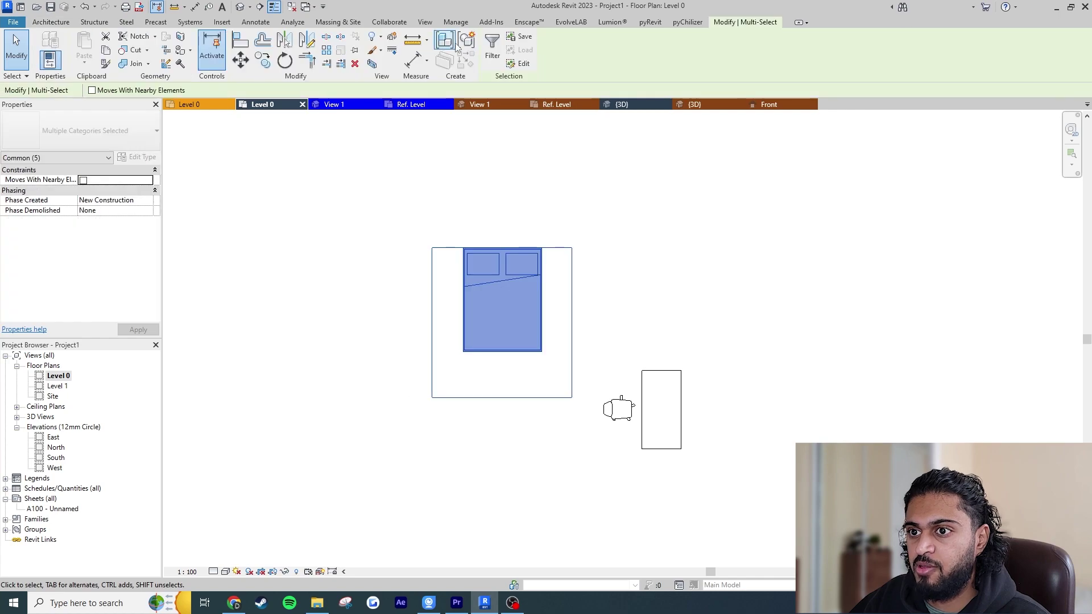
left_click(455, 46)
key("Return")
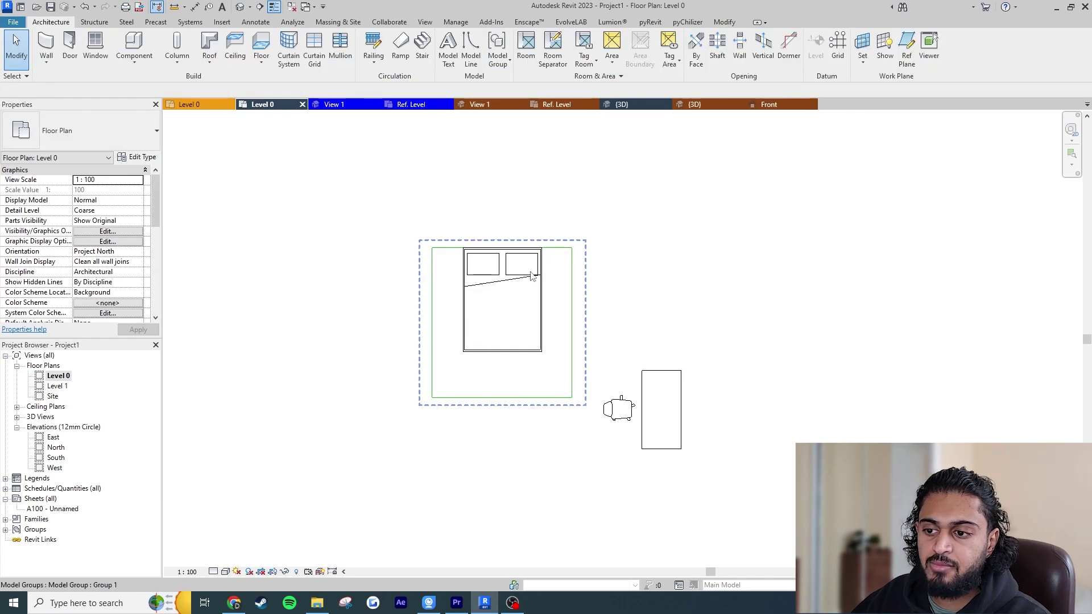
Step: Move the bed's model group a short distance up and to the left, away from the desk
left_click(532, 276)
left_click(614, 264)
middle_click_drag(614, 263, 640, 269)
left_click(535, 296)
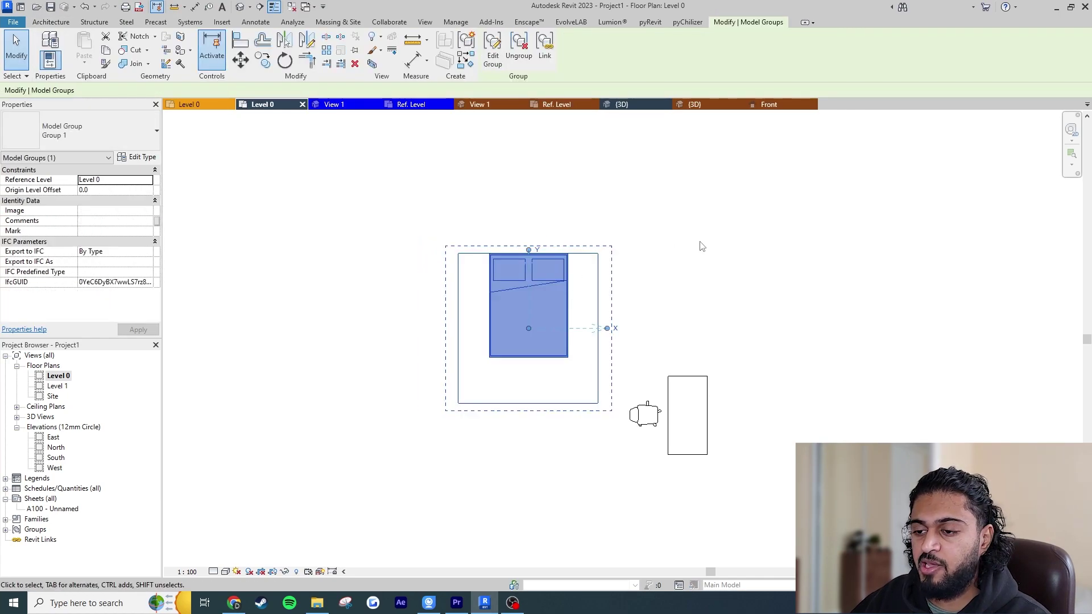
left_click_drag(484, 274, 409, 259)
left_click(756, 207)
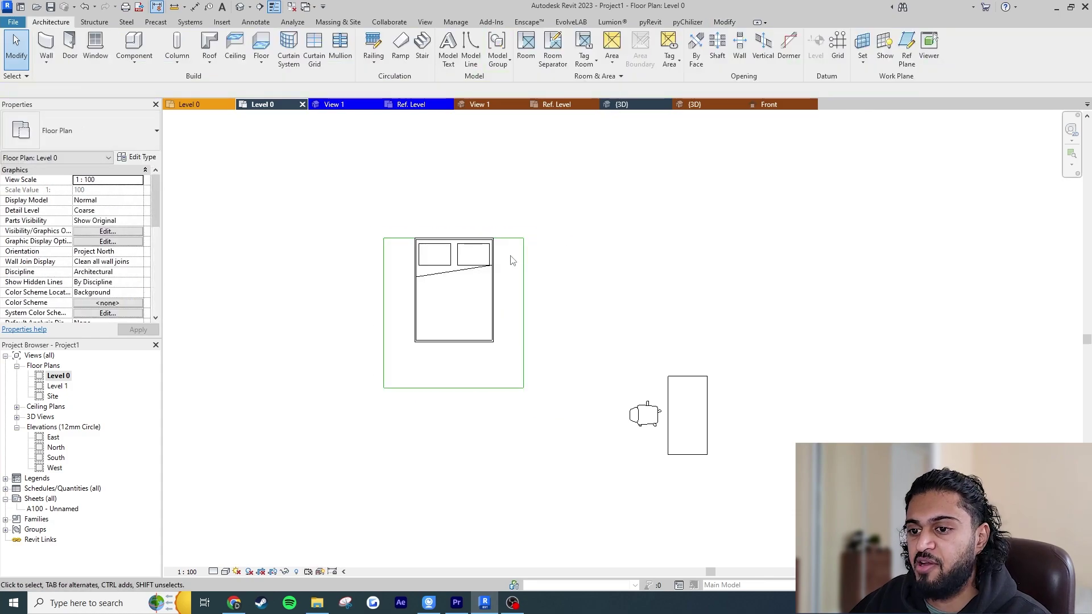
Step: Open the bed's model group for editing and finish the edit without changing its contents
left_click(482, 263)
left_click(493, 48)
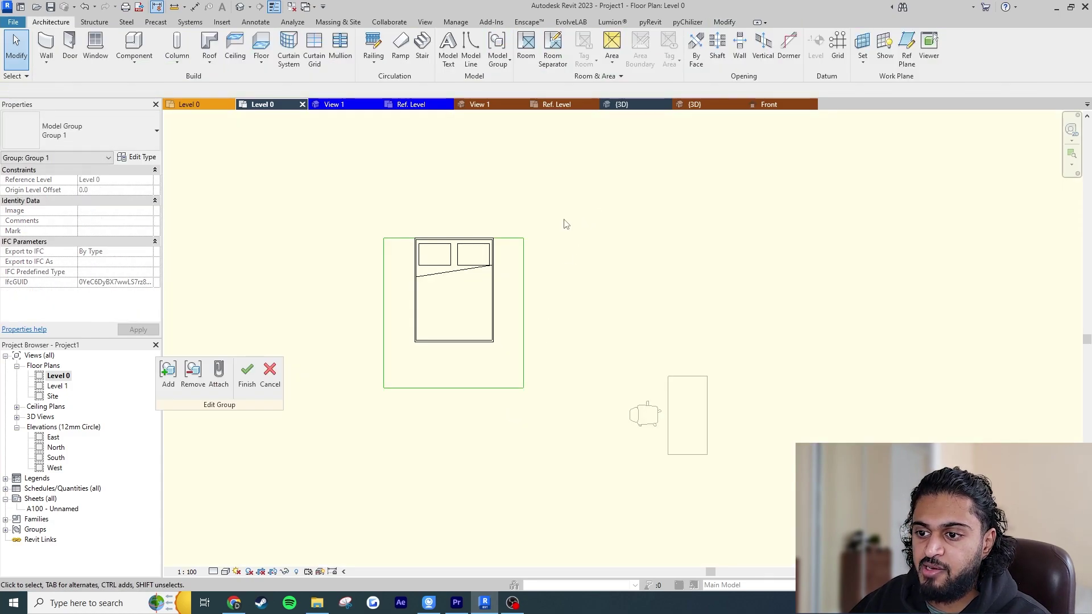
left_click(249, 389)
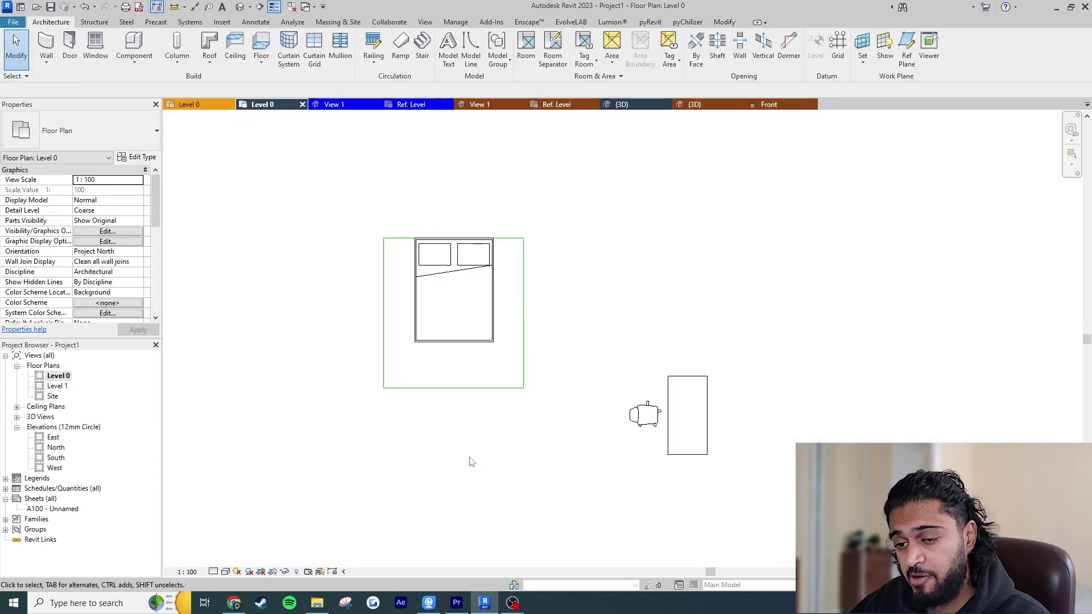